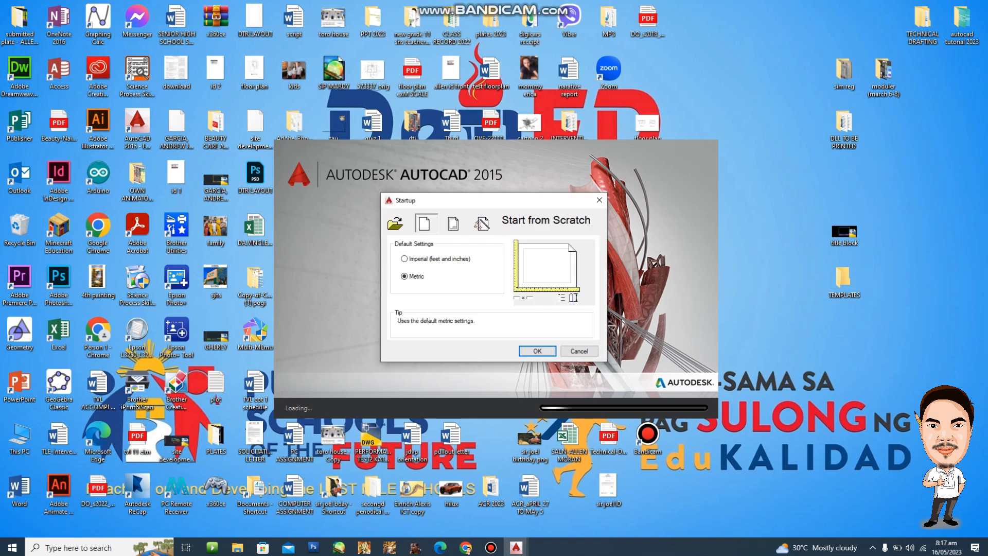
# Accept the metric start-from-scratch defaults to get to the title block drawing
pyautogui.press('Return')
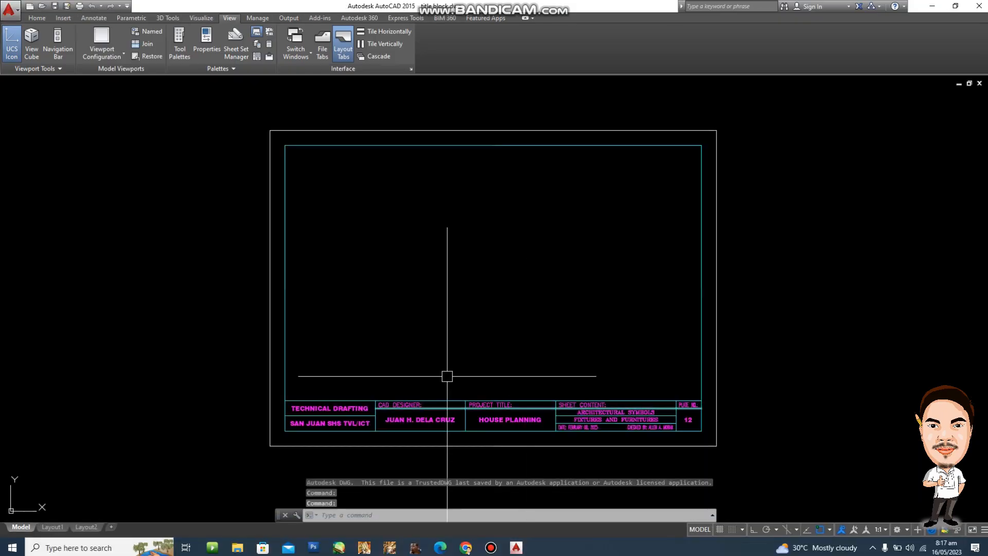
pyautogui.scroll(-2, 489, 337)
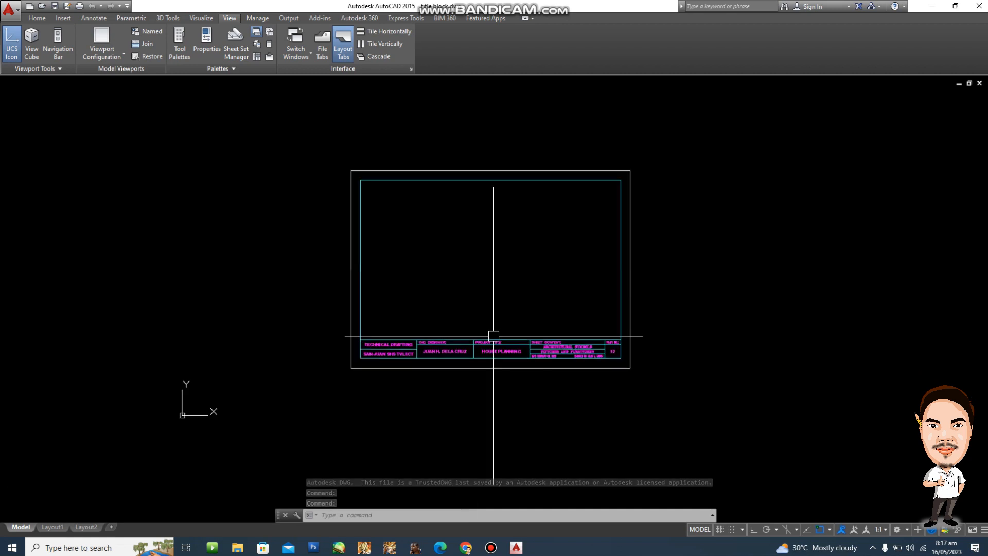
pyautogui.scroll(2, 483, 300)
pyautogui.moveTo(483, 300); pyautogui.dragTo(481, 364, button='middle')
pyautogui.press('Escape')
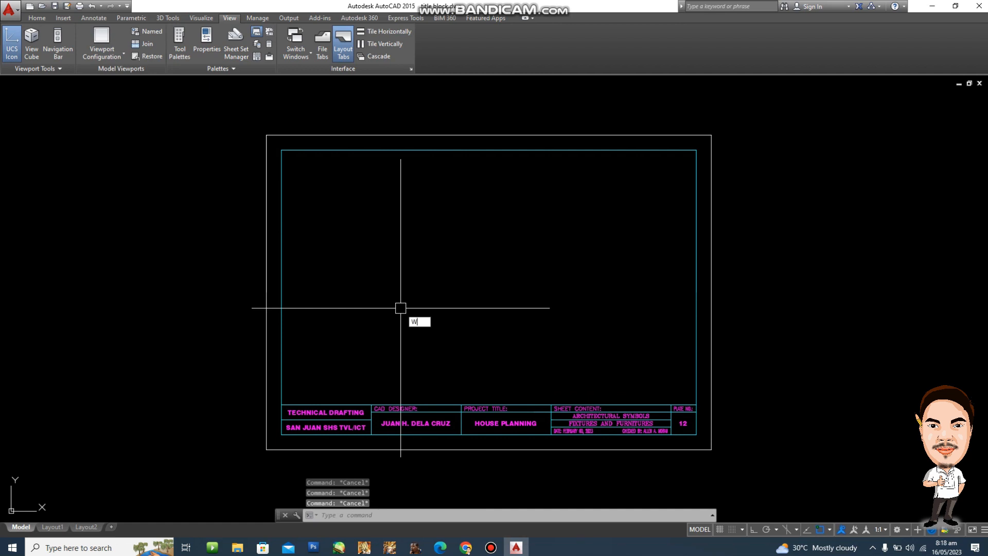
# Set up a Write Block with the entire title block sheet as objects and the outer border's lower-left corner as base point
pyautogui.write('BLOCK')
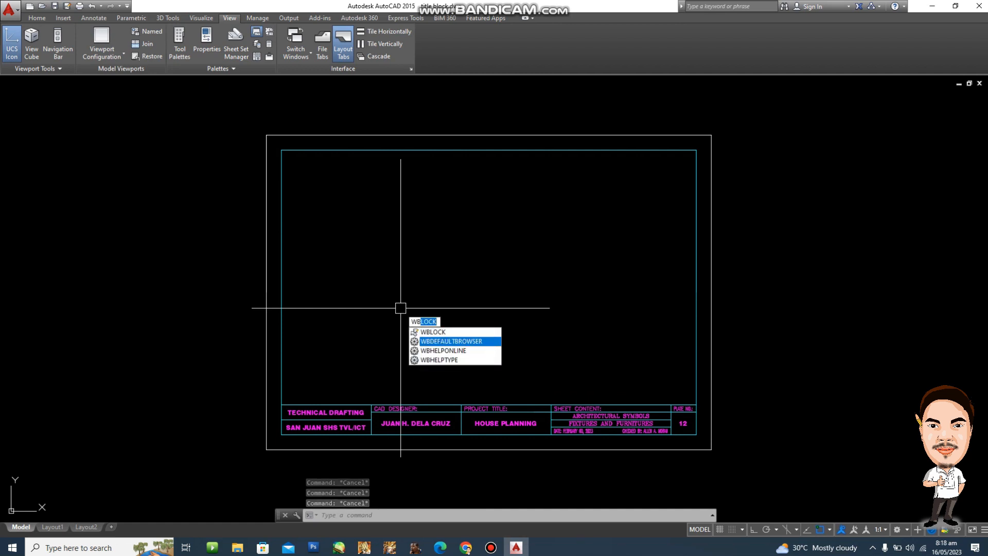
pyautogui.press('Return')
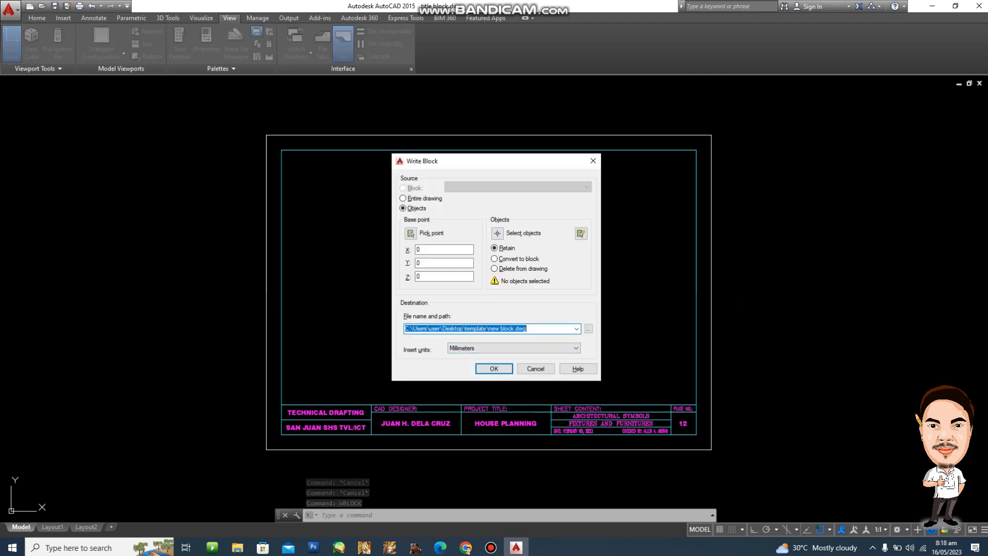
pyautogui.click(497, 233)
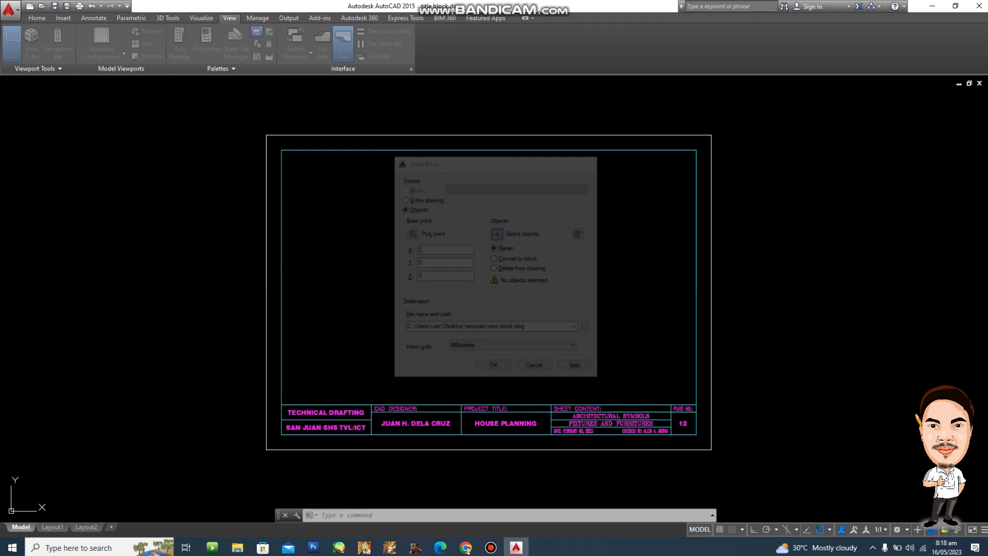
pyautogui.click(215, 492)
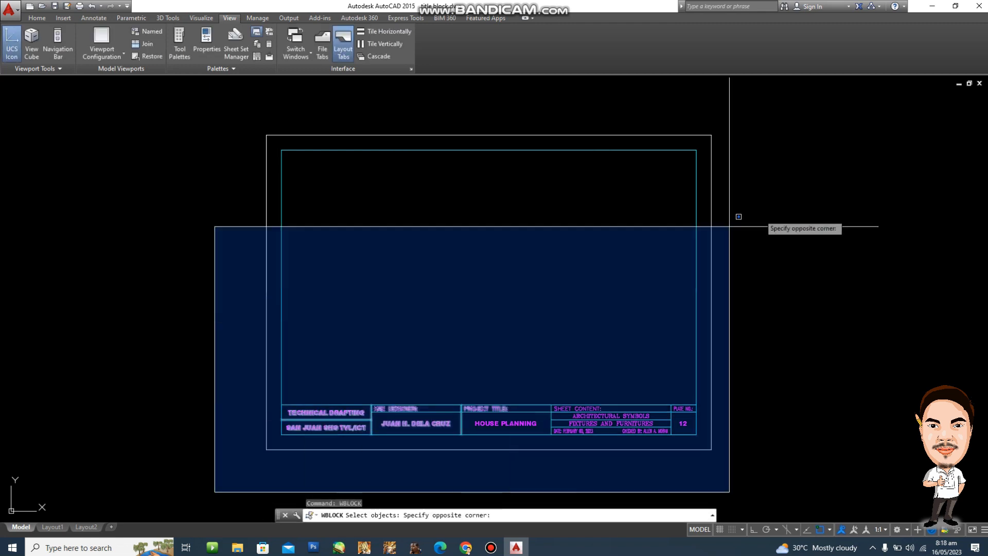
pyautogui.click(860, 107)
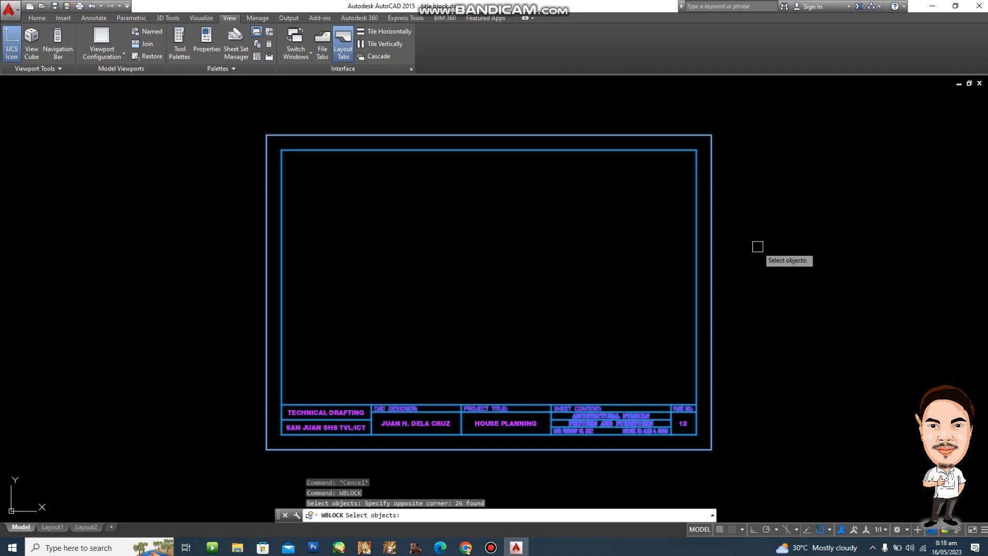
pyautogui.press('Return')
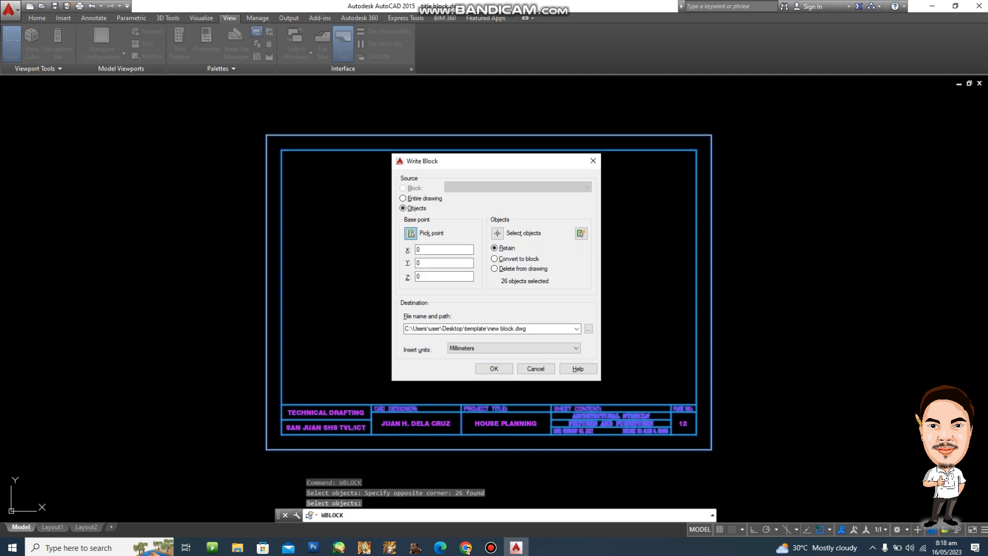
pyautogui.click(411, 233)
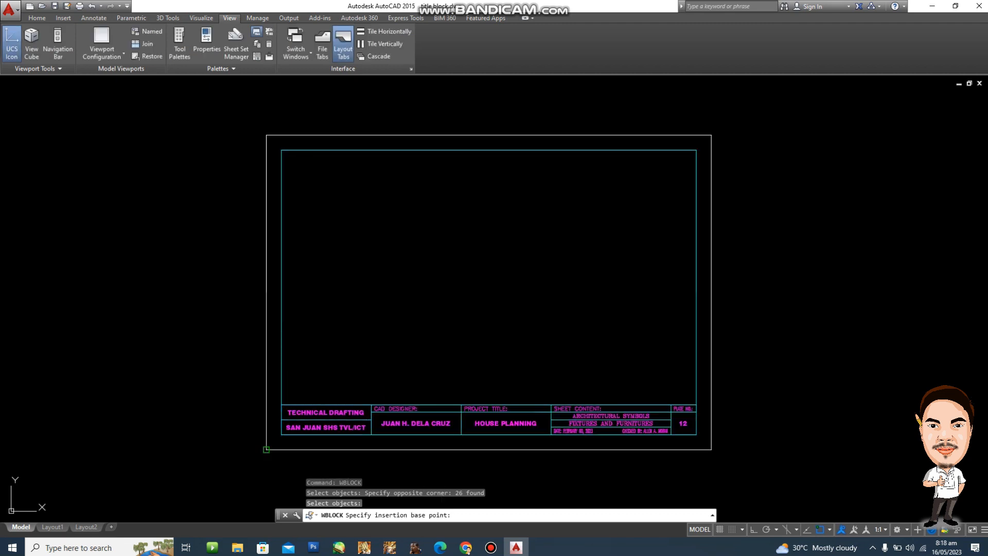
pyautogui.click(266, 450)
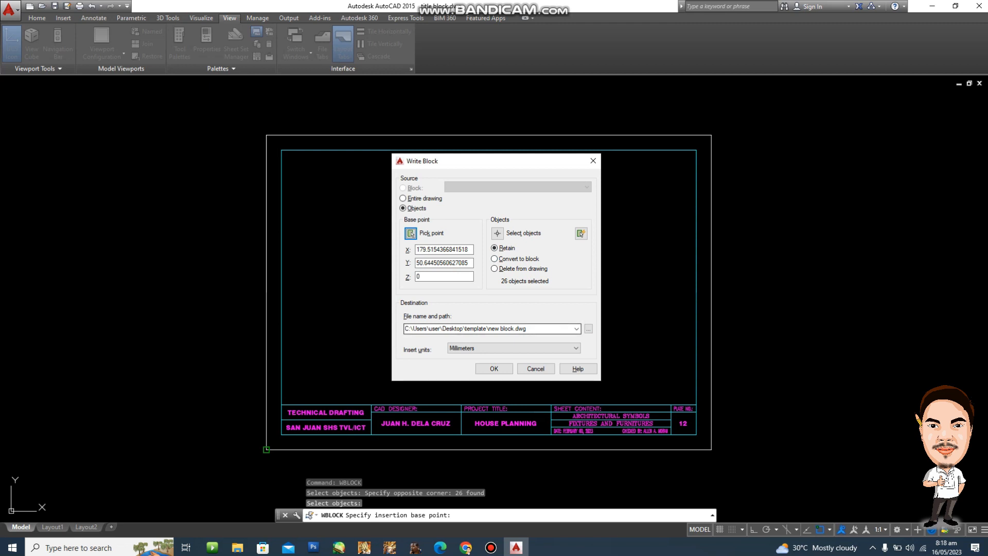
# Write the block to the desktop's TEMPLATES folder as an AutoCAD 2013 drawing named TITLE BLOCK
pyautogui.click(588, 328)
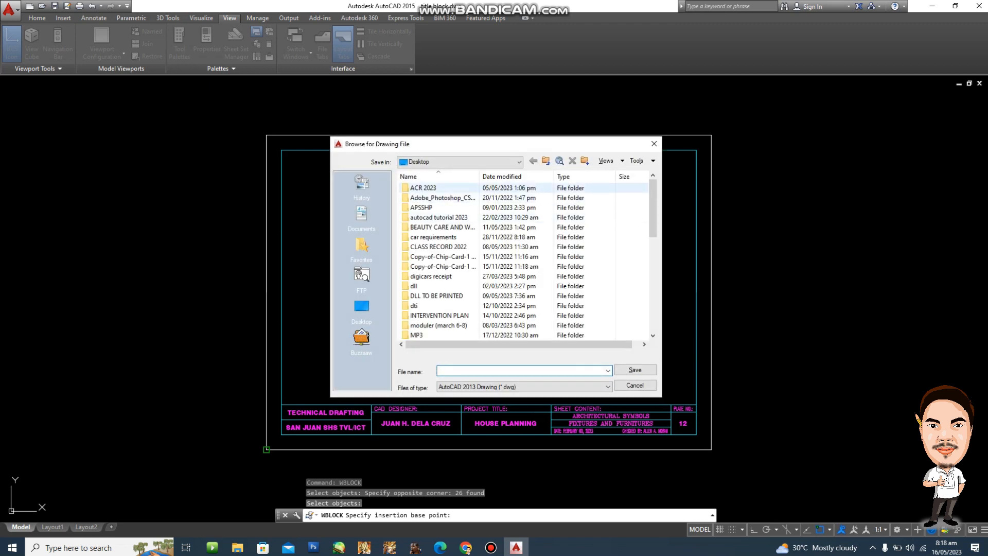
pyautogui.scroll(-3, 448, 296)
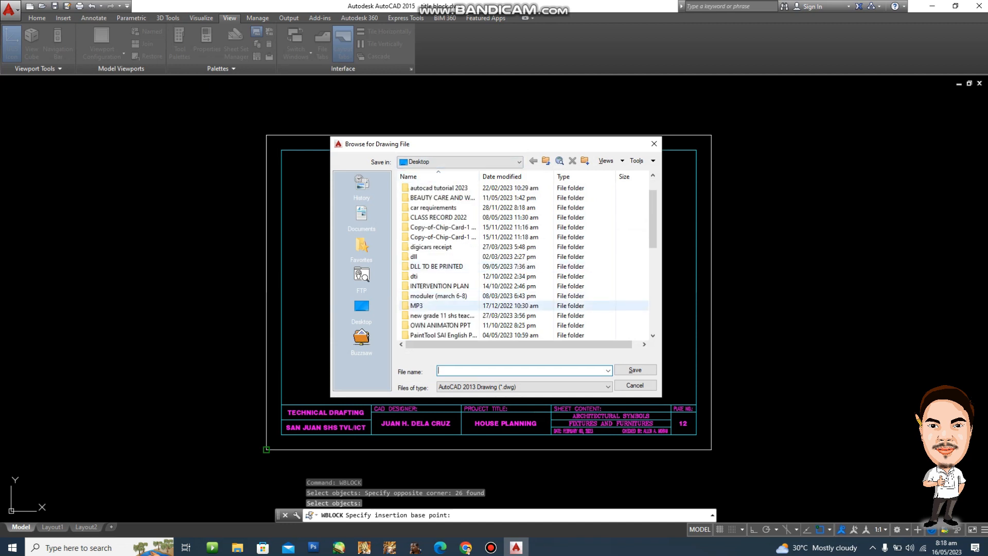
pyautogui.scroll(-2, 443, 315)
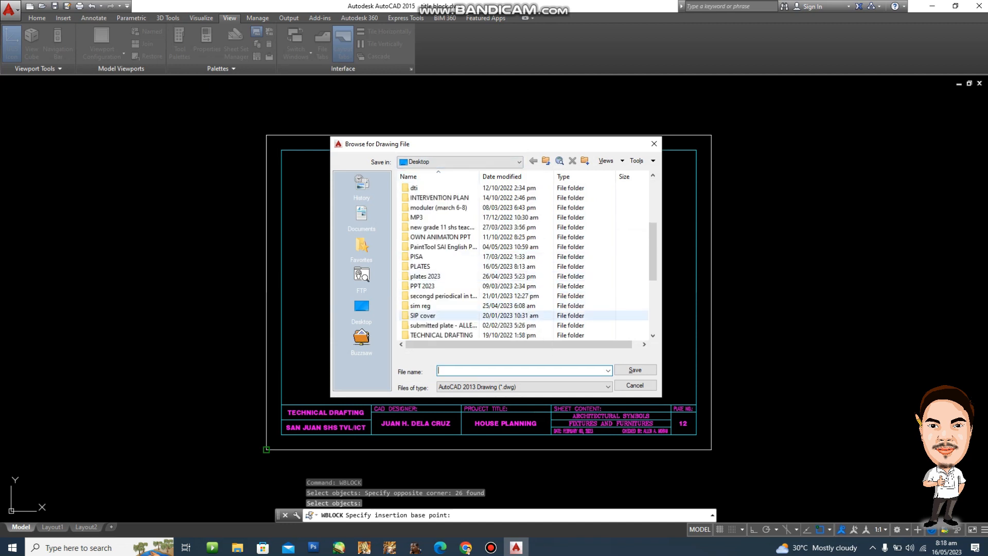
pyautogui.doubleClick(426, 315)
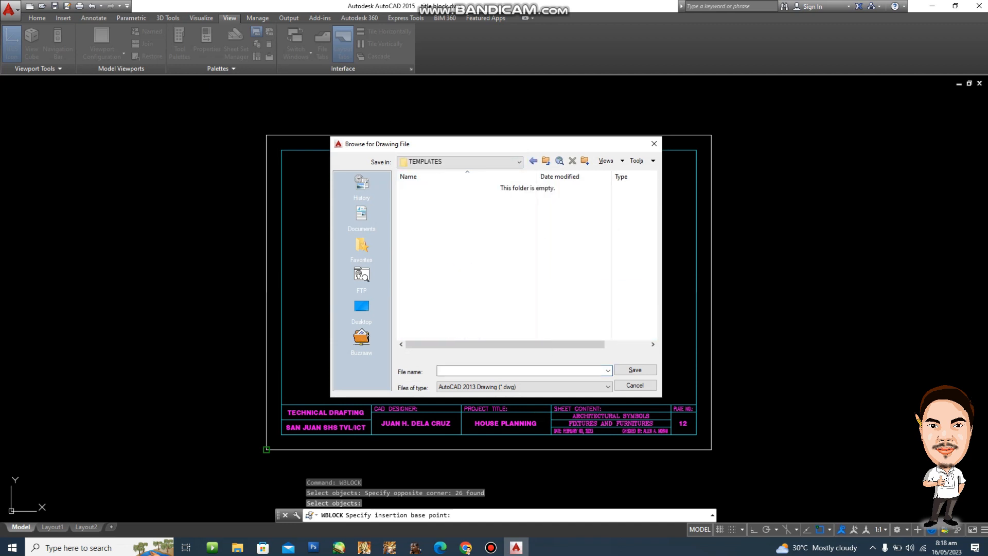
pyautogui.click(514, 370)
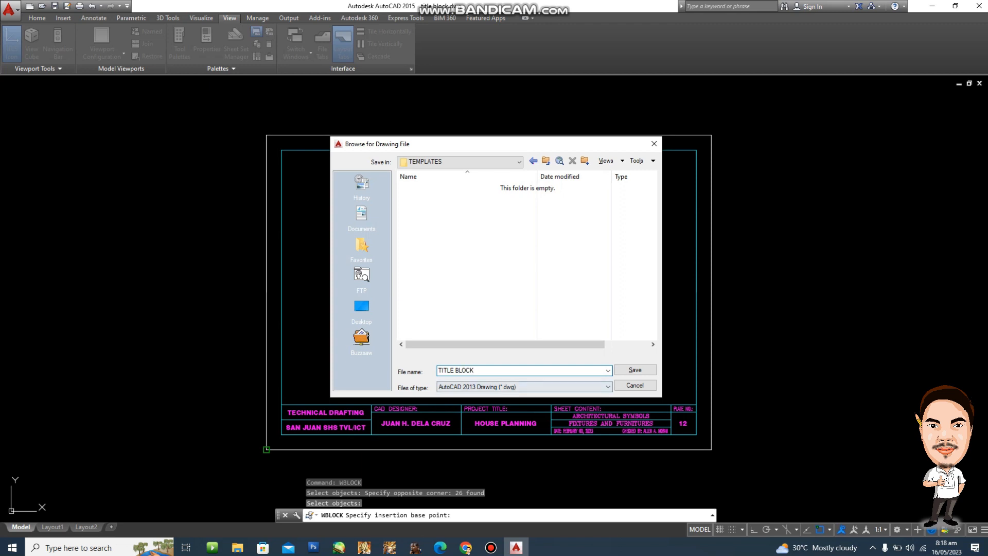
pyautogui.click(635, 370)
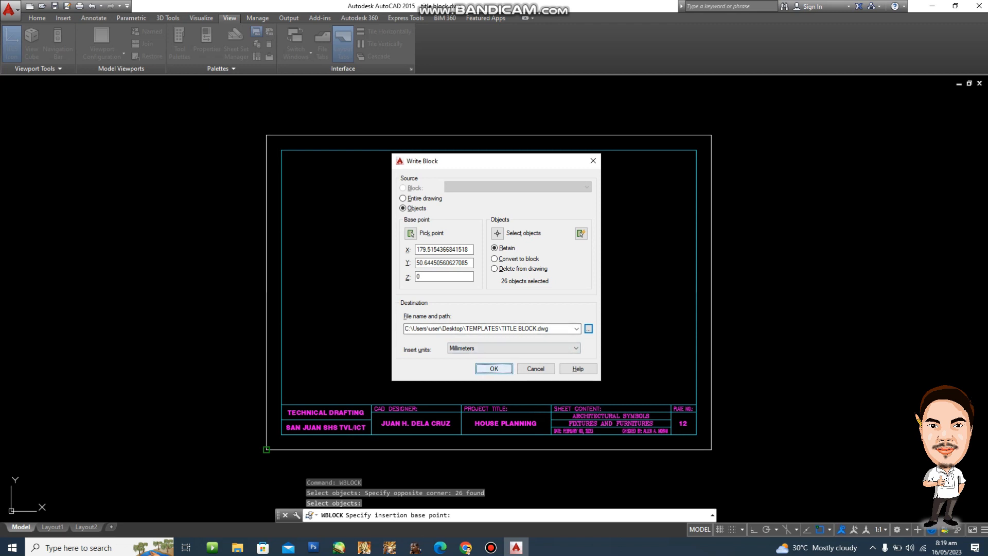
pyautogui.press('Return')
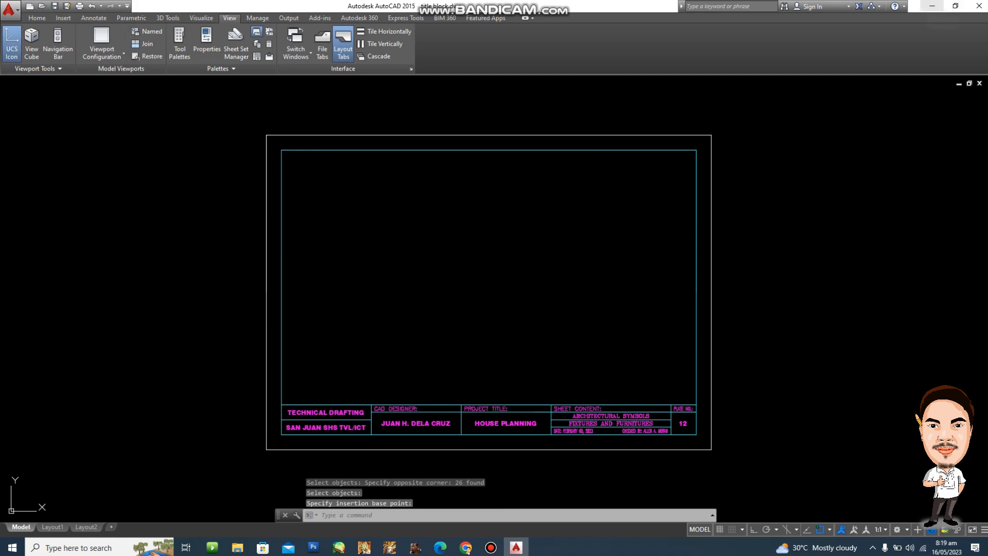
# Check the desktop's TEMPLATES folder for the exported TITLE BLOCK file, then return to AutoCAD
pyautogui.click(932, 5)
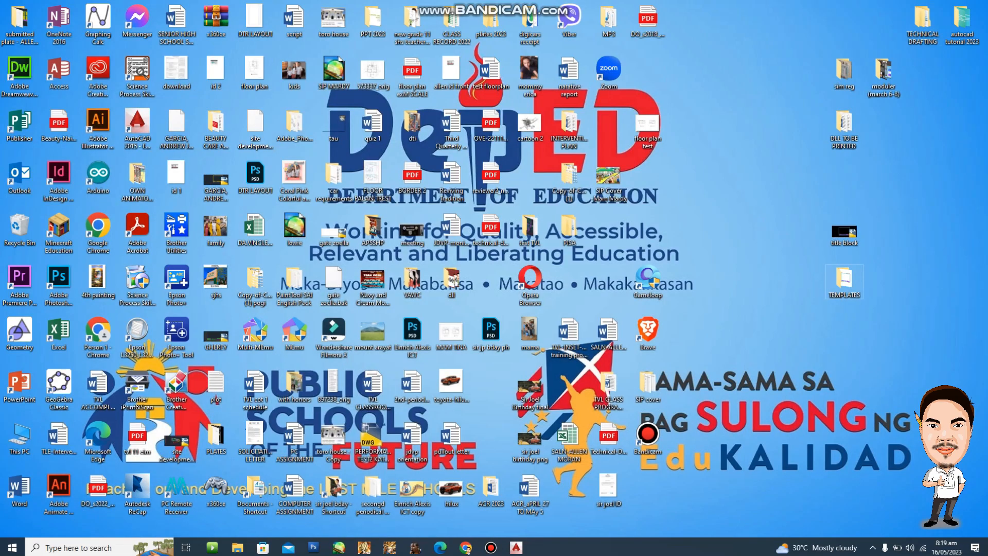
pyautogui.doubleClick(847, 278)
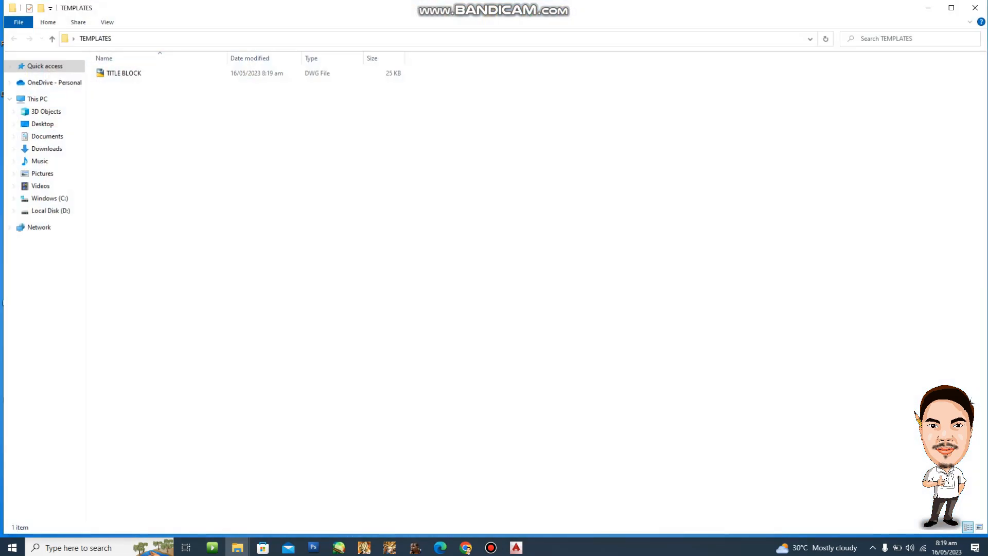
pyautogui.click(928, 8)
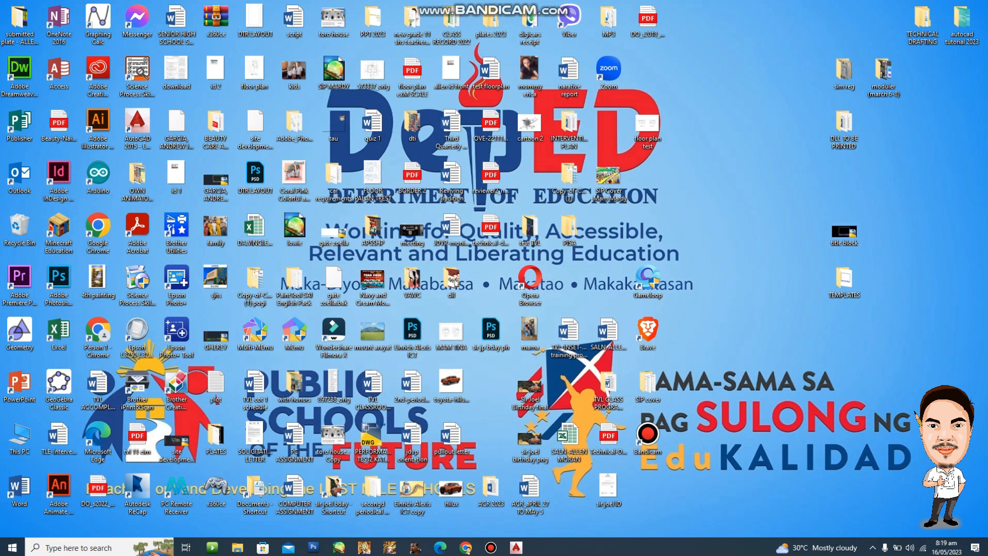
pyautogui.click(516, 546)
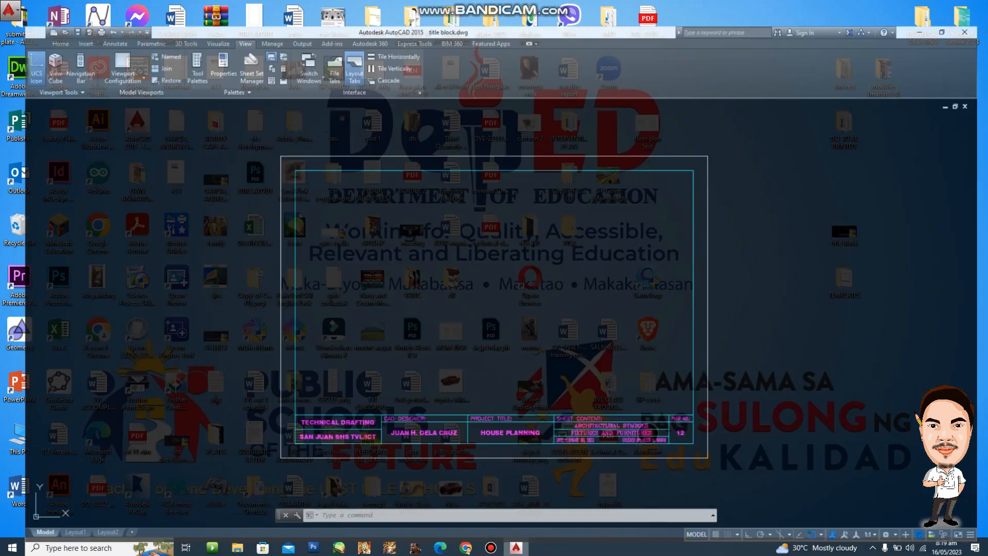
pyautogui.press('Escape')
pyautogui.press('Escape')
pyautogui.press('Escape')
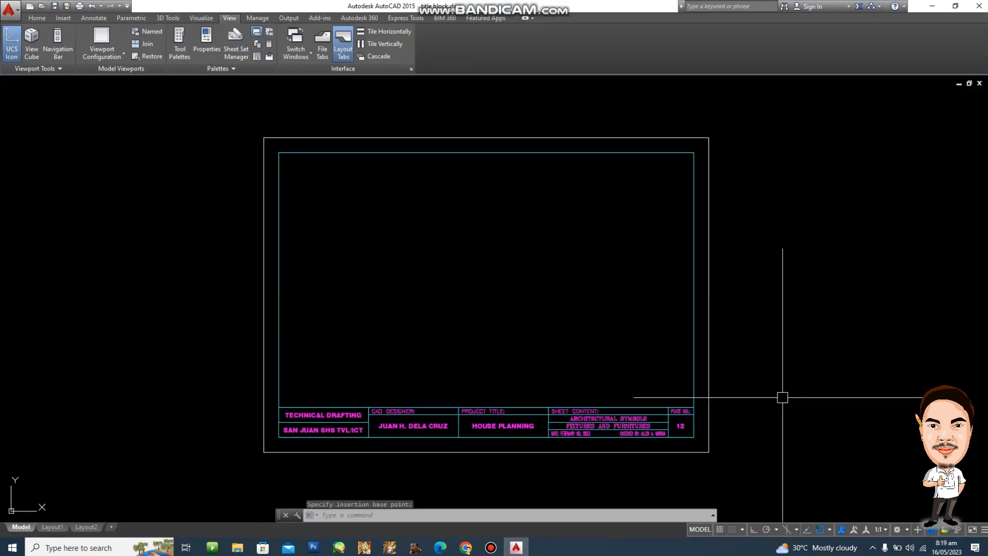
# Create a new drawing from scratch with the default metric settings
pyautogui.moveTo(782, 397); pyautogui.dragTo(749, 387, button='middle')
pyautogui.hotkey('ctrl', 'n')
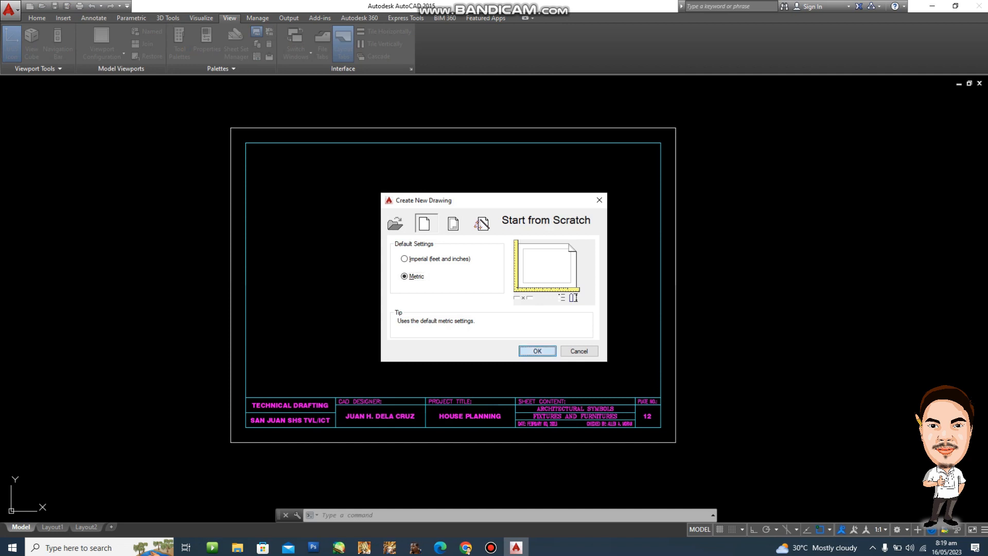
pyautogui.press('Return')
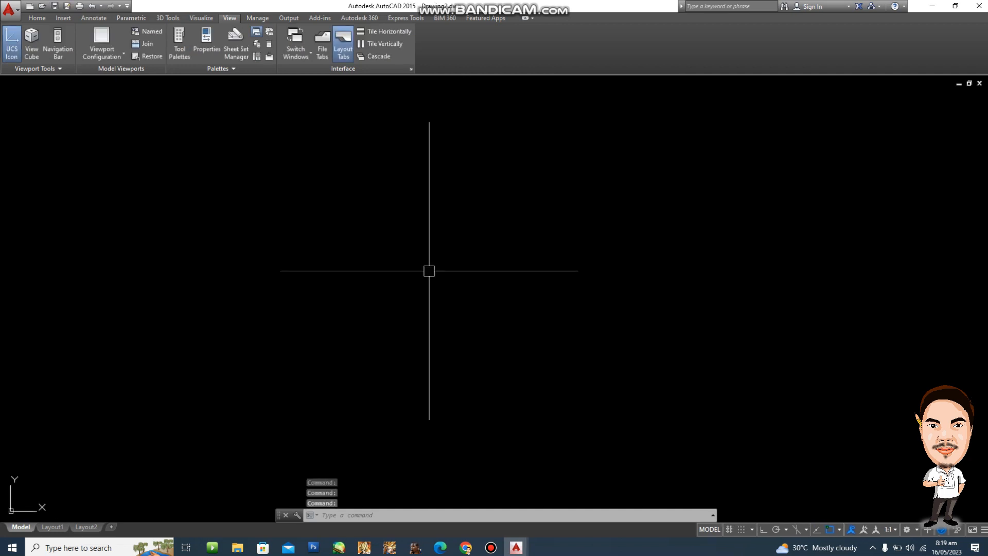
pyautogui.press('Escape')
pyautogui.press('Escape')
pyautogui.press('Escape')
pyautogui.scroll(-3, 431, 302)
pyautogui.moveTo(430, 303); pyautogui.dragTo(453, 305, button='middle')
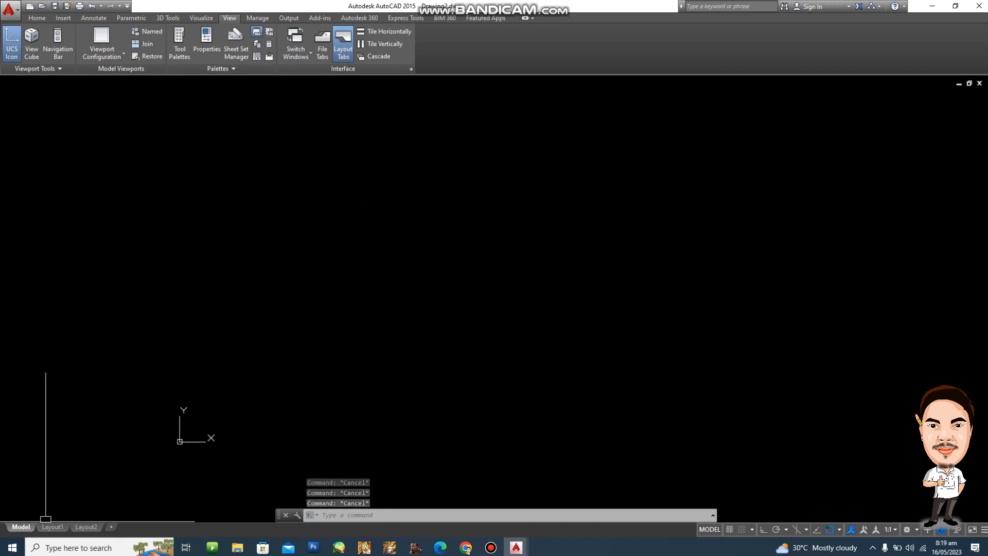
# Regenerate the model of the new empty drawing
pyautogui.moveTo(46, 523)
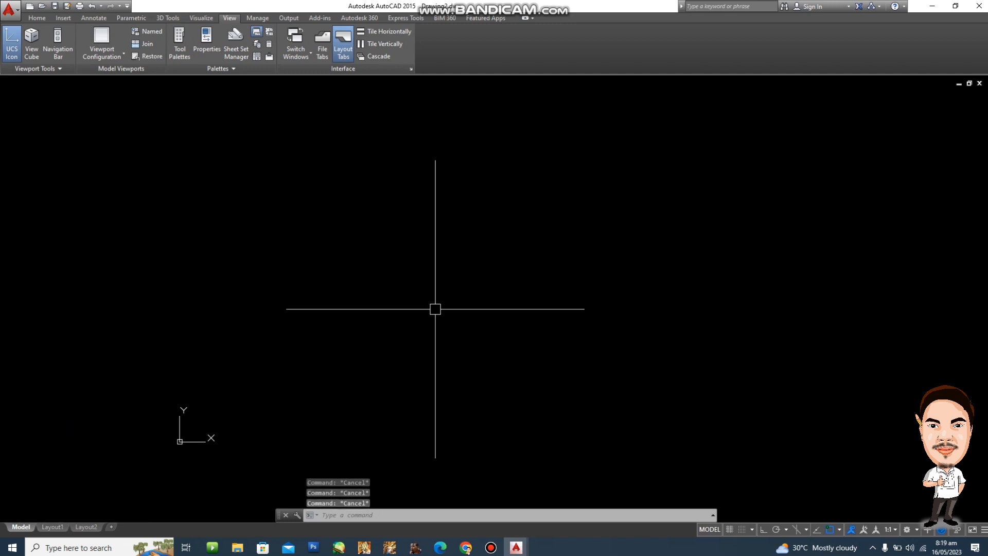
pyautogui.write('RE')
pyautogui.press('Return')
pyautogui.press('Escape')
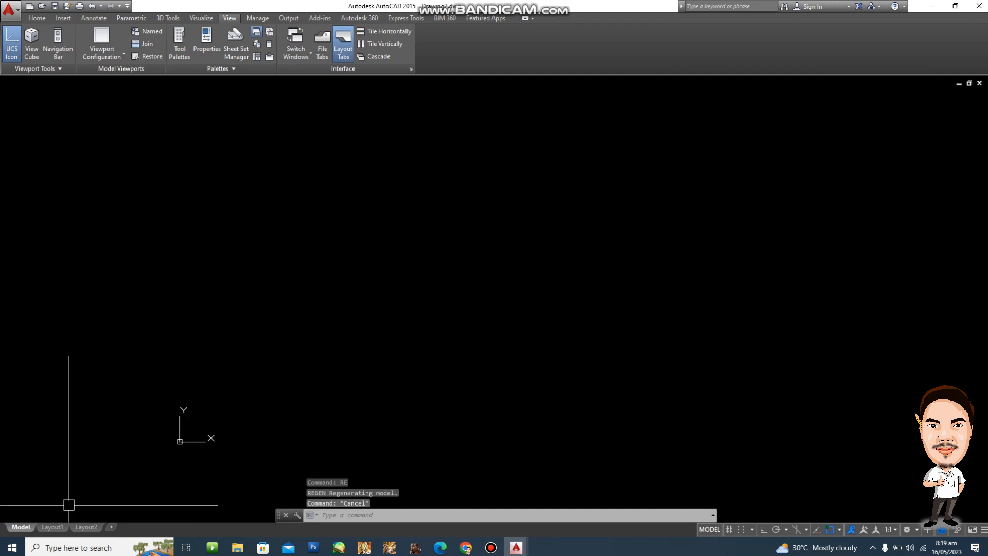
# Switch to Layout1 and select its existing viewport for inspection, then clear the selection
pyautogui.click(52, 526)
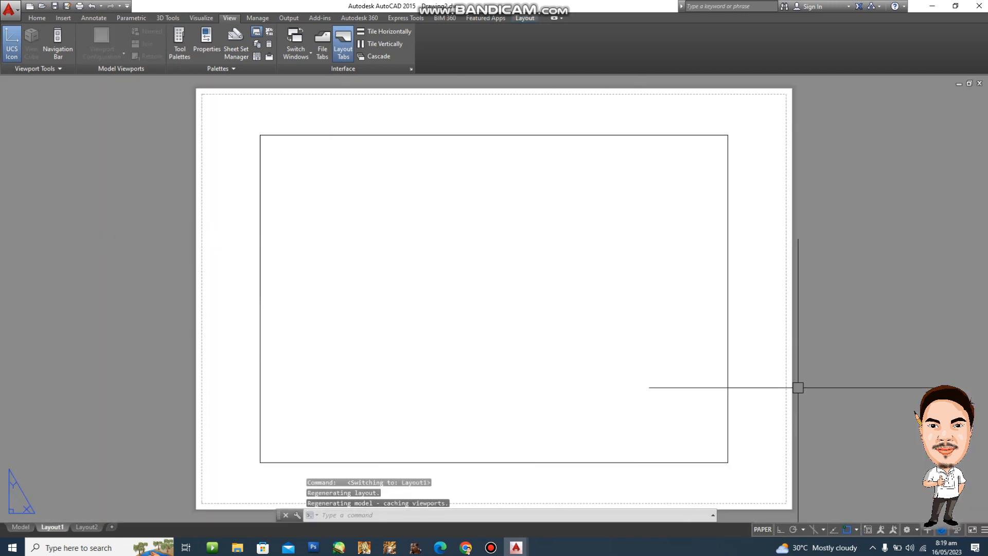
pyautogui.click(617, 135)
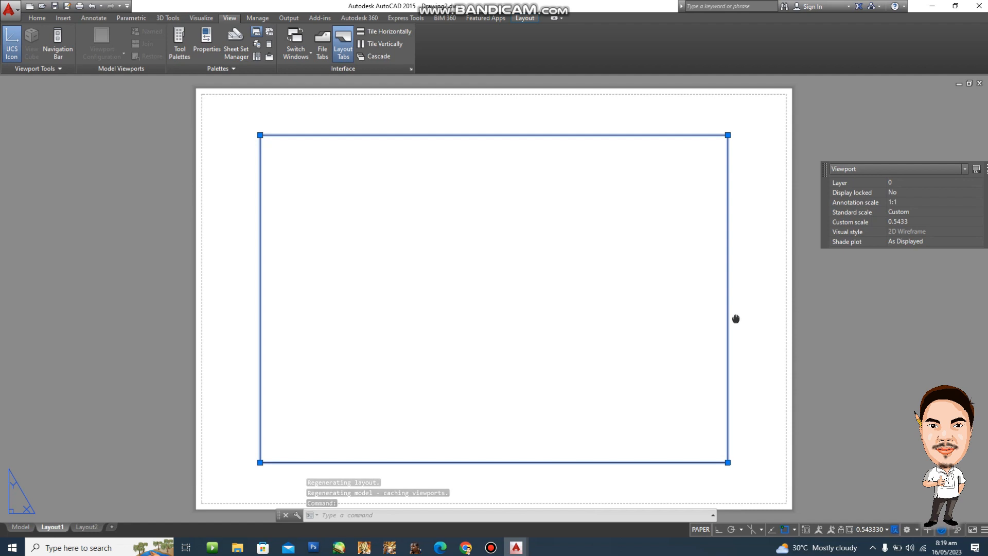
pyautogui.scroll(-3, 723, 315)
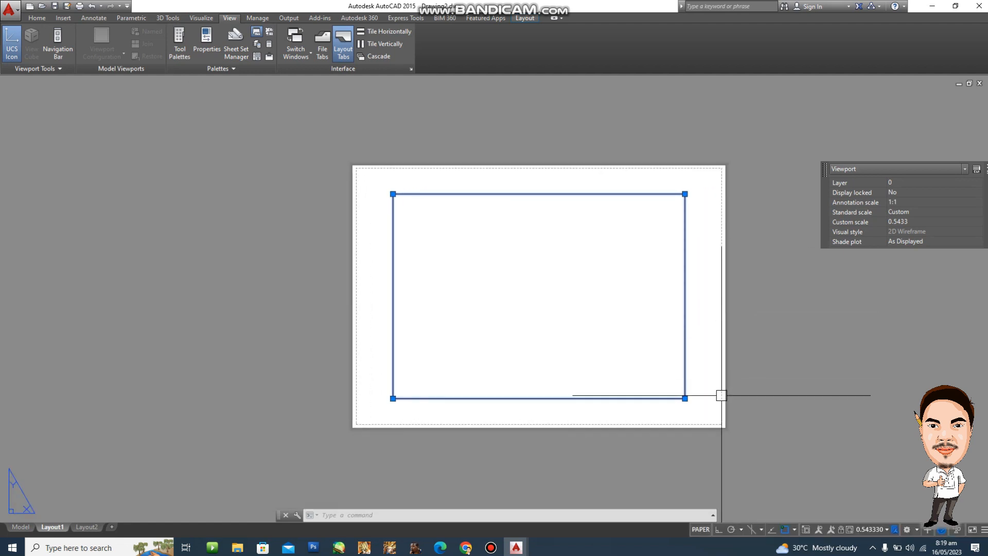
pyautogui.press('Escape')
pyautogui.press('Escape')
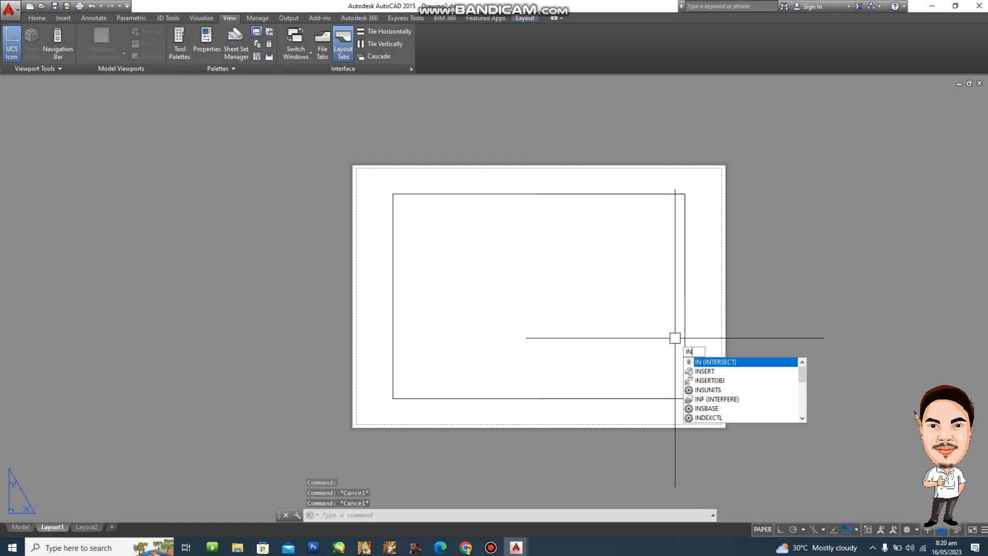
# Start a block insertion and load the TITLE BLOCK drawing from the desktop's TEMPLATES folder
pyautogui.write('INSERT')
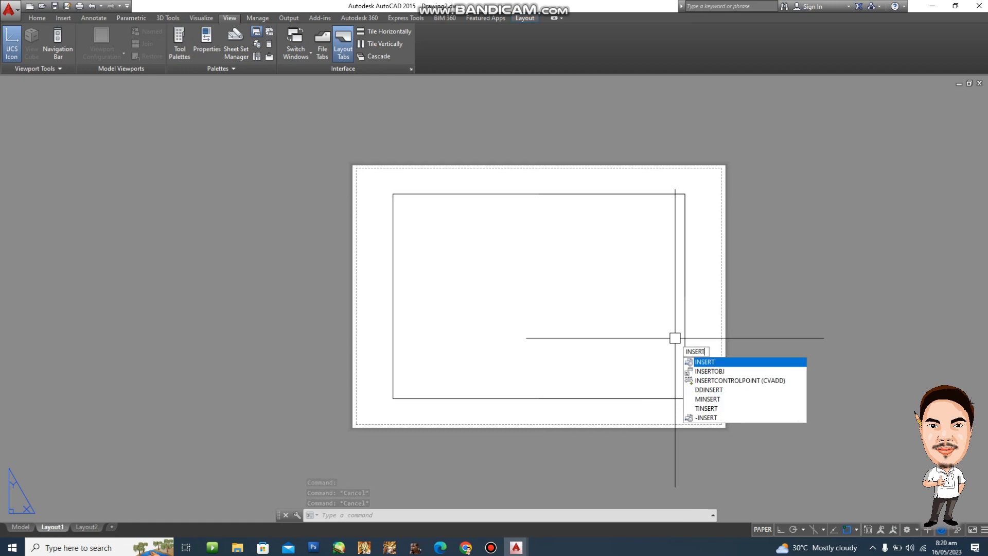
pyautogui.press('Return')
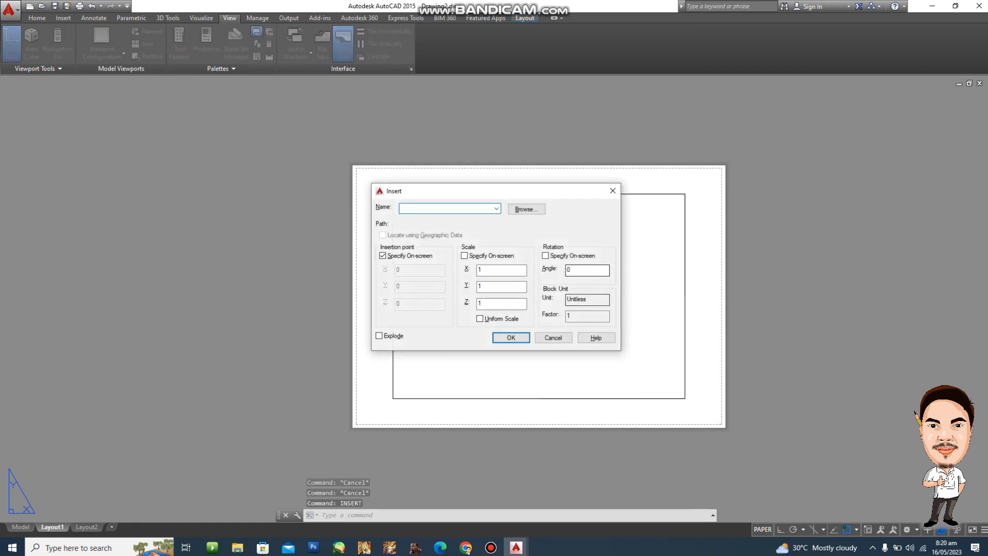
pyautogui.click(526, 209)
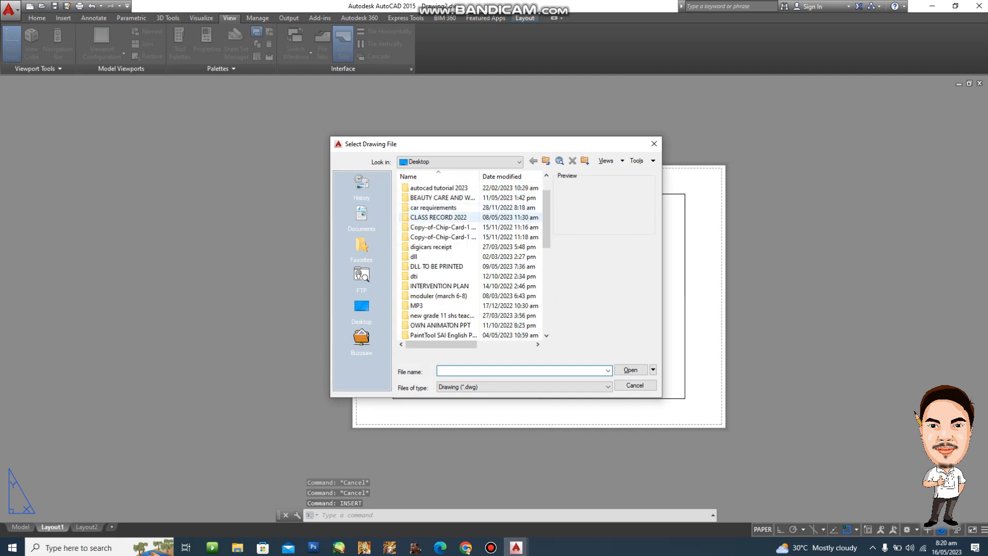
pyautogui.scroll(-3, 443, 217)
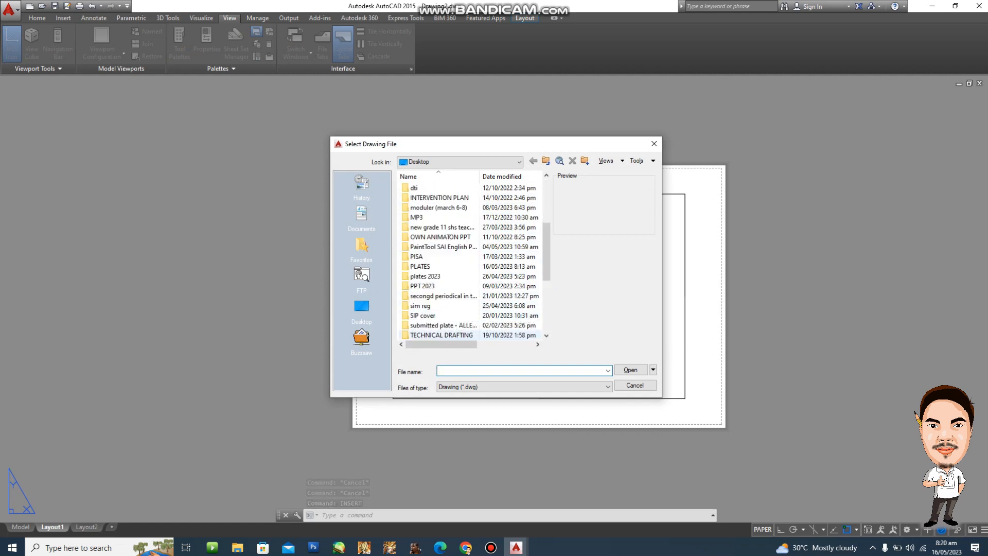
pyautogui.scroll(-2, 441, 319)
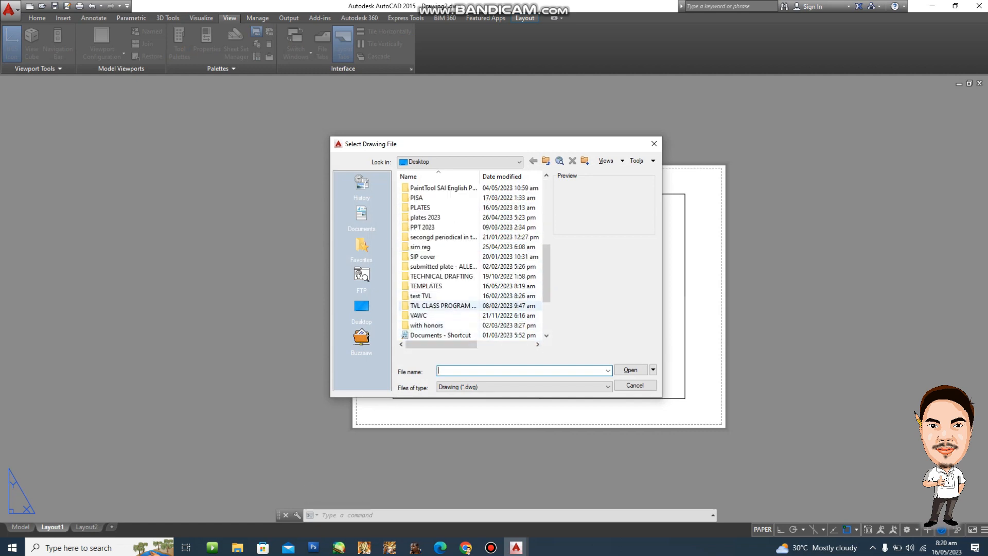
pyautogui.doubleClick(426, 286)
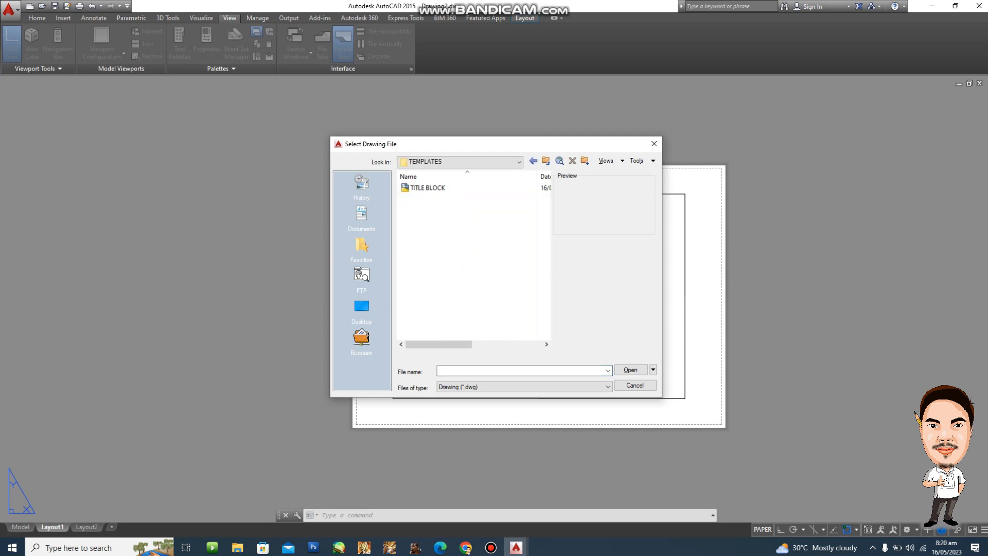
pyautogui.doubleClick(428, 187)
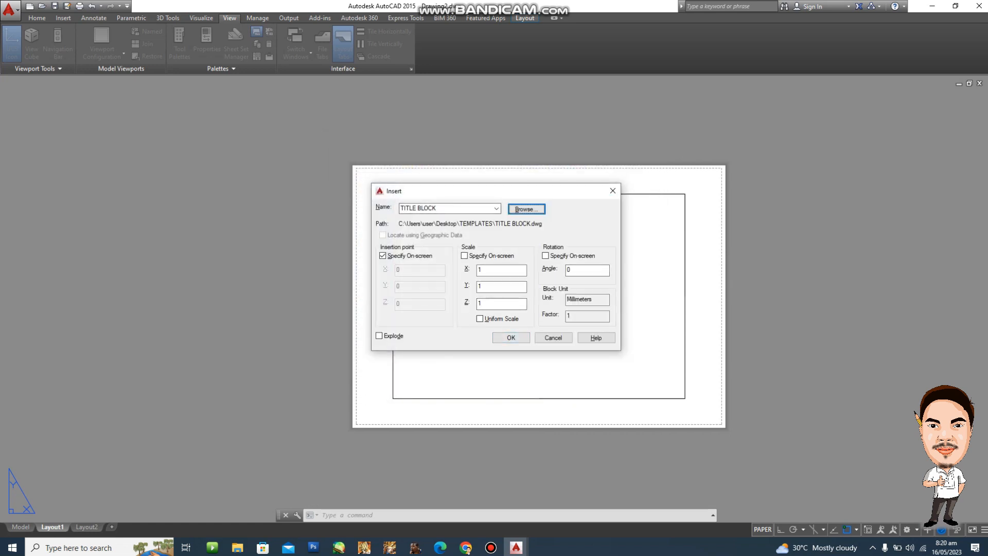
# Place the title block with the default scale and rotation at the lower-left corner of the Layout1 sheet
pyautogui.click(510, 337)
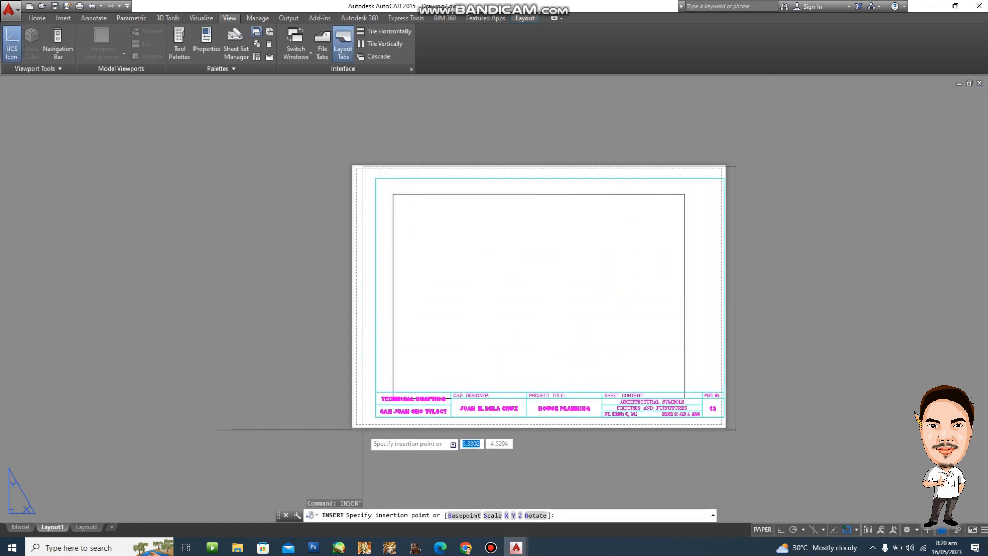
pyautogui.scroll(2, 362, 429)
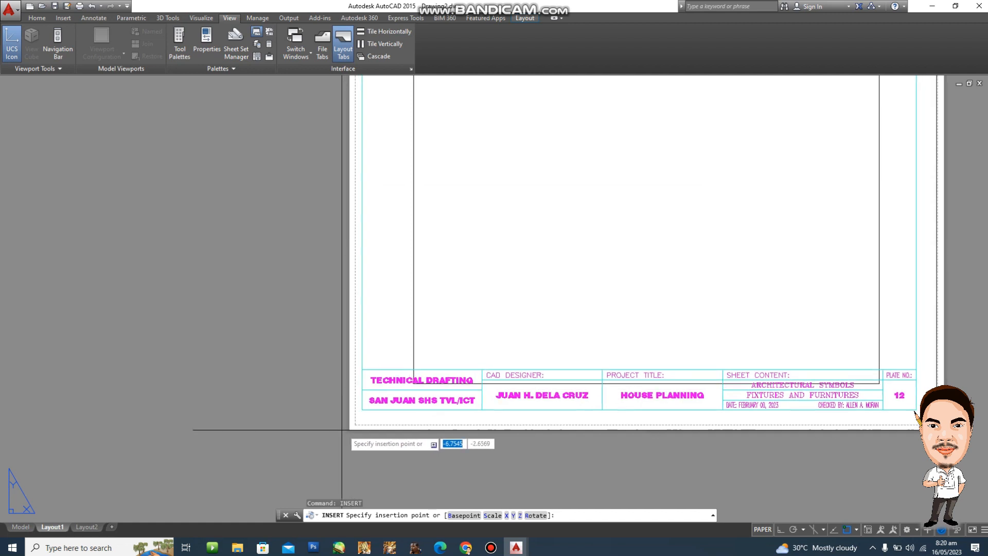
pyautogui.click(349, 430)
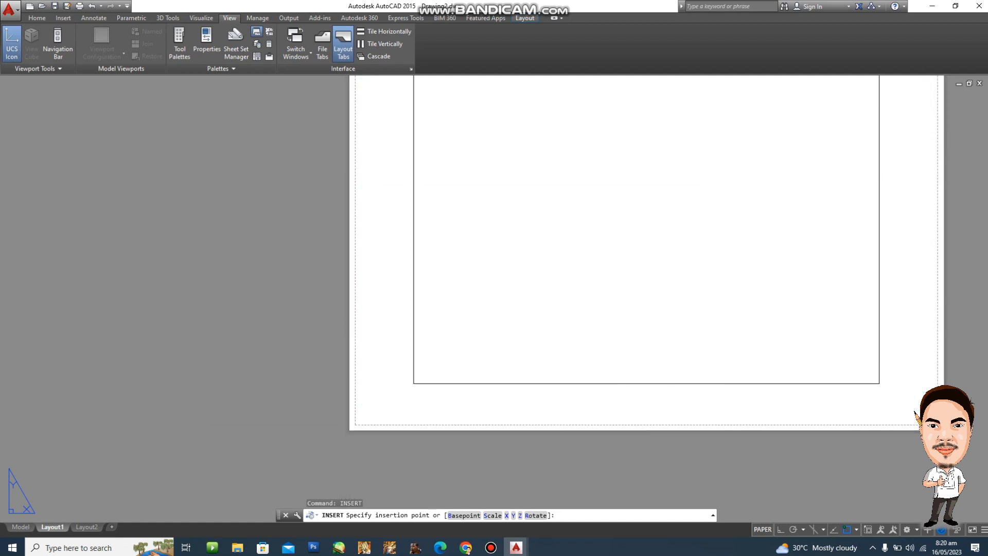
pyautogui.scroll(-2, 581, 404)
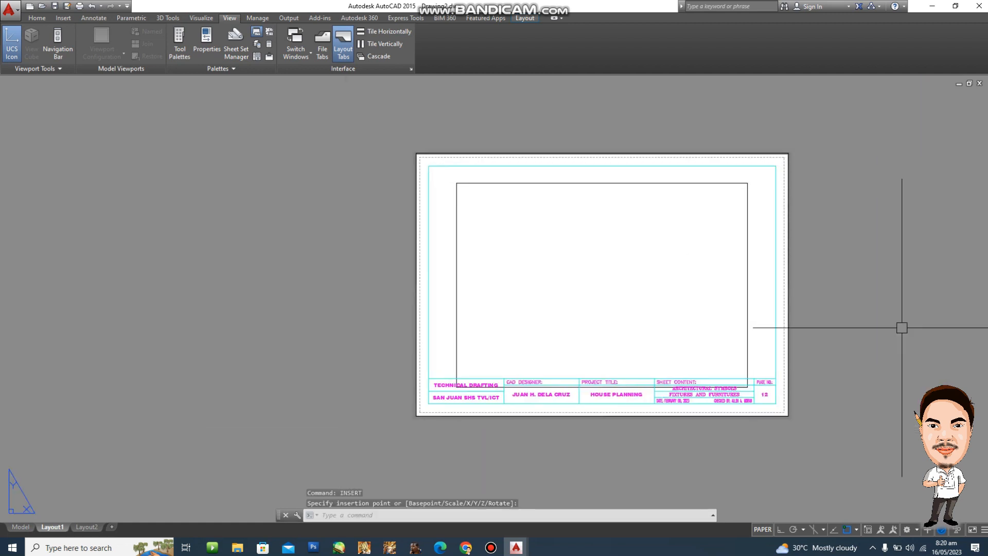
# Narrow the existing viewport from its upper-right corner and stretch its upper-left corner to the title block border's upper-left corner
pyautogui.click(657, 183)
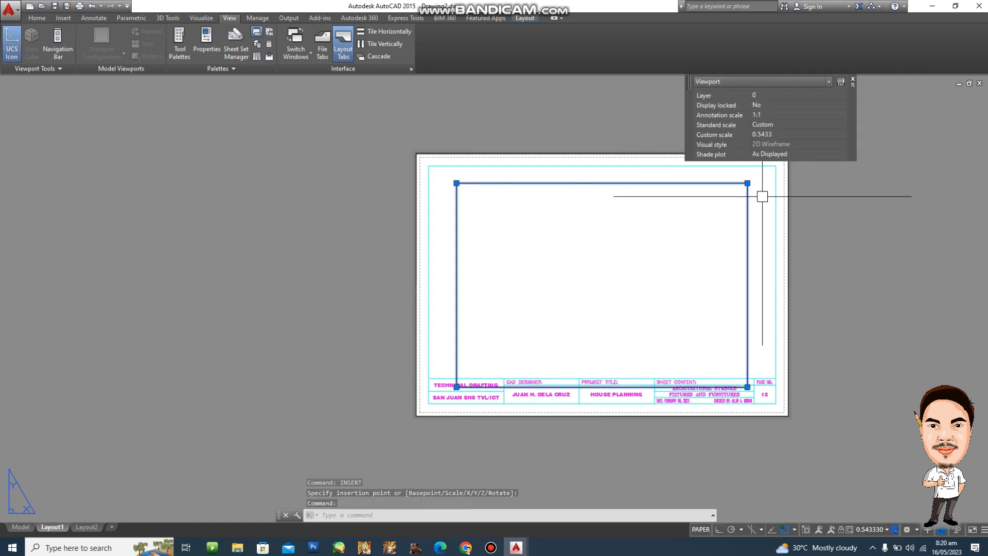
pyautogui.click(747, 183)
pyautogui.click(585, 192)
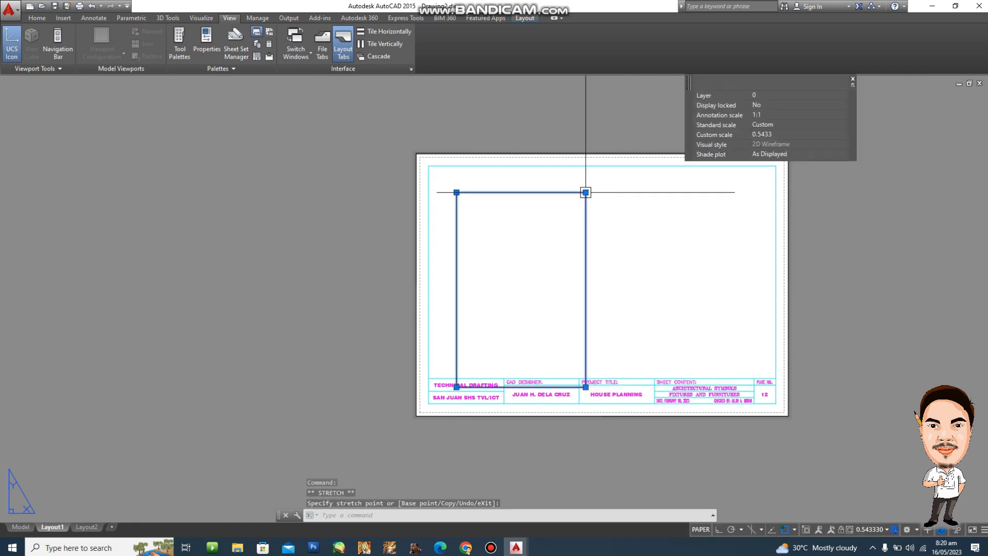
pyautogui.click(457, 193)
pyautogui.click(429, 166)
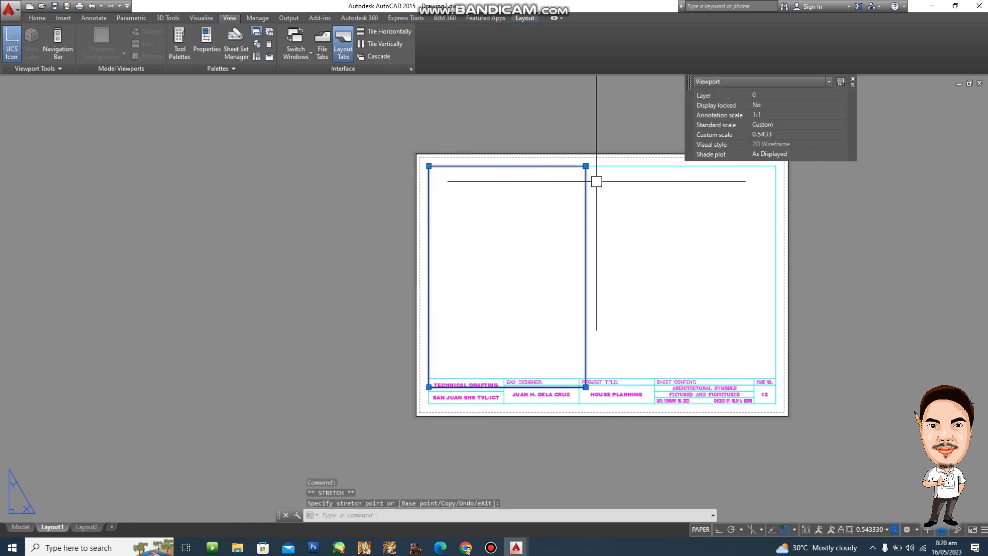
# Stretch the viewport's upper-right corner to the midpoint between the border's two upper corners using MTP
pyautogui.click(585, 166)
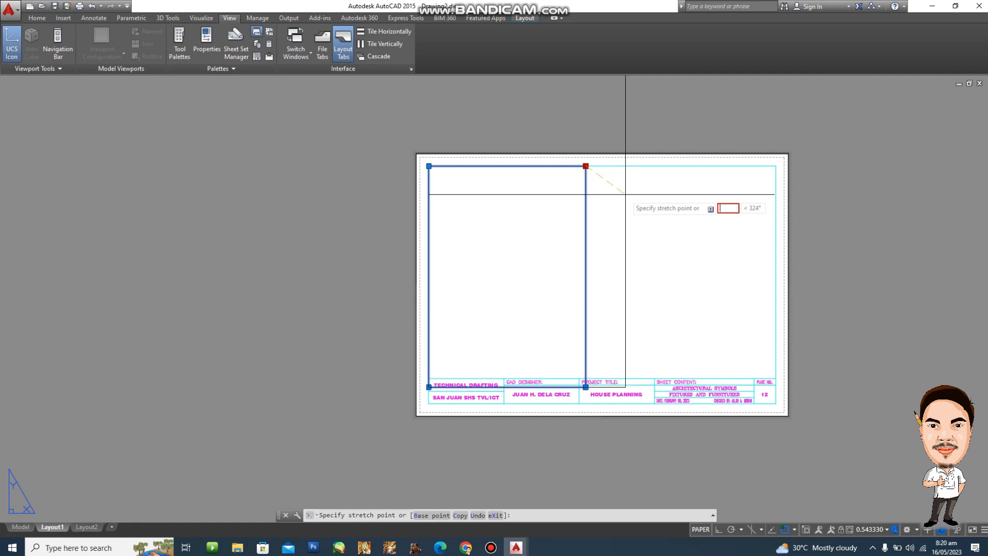
pyautogui.press('Return')
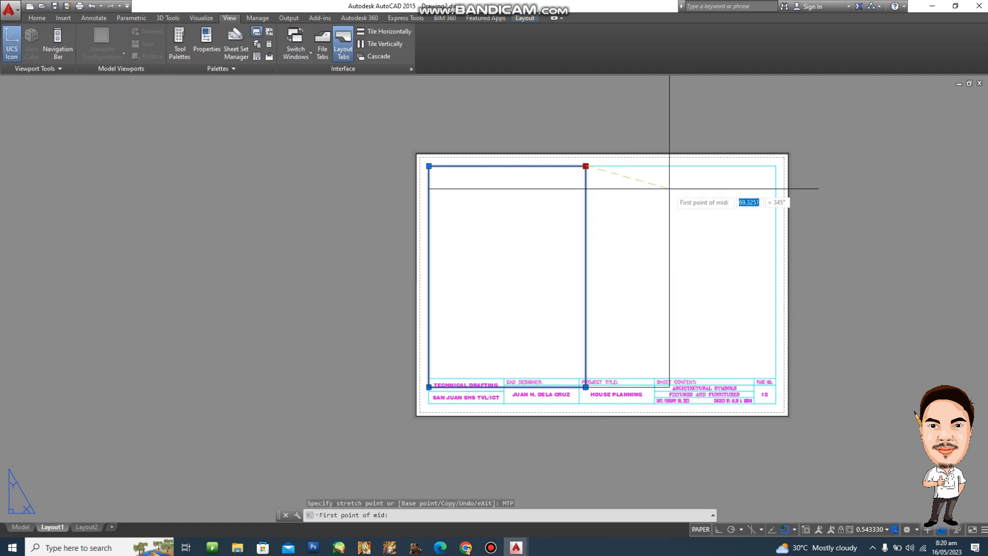
pyautogui.click(428, 166)
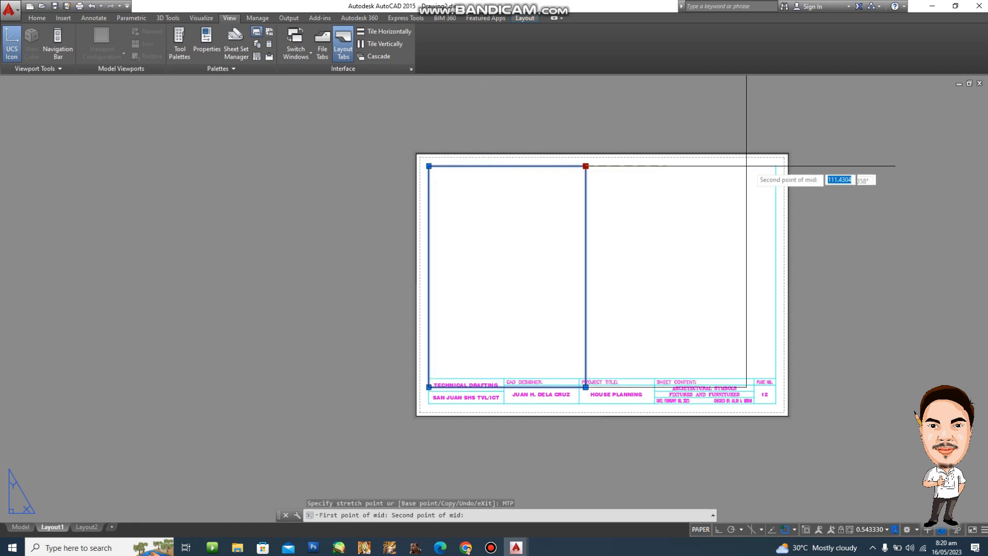
pyautogui.click(776, 165)
pyautogui.press('Escape')
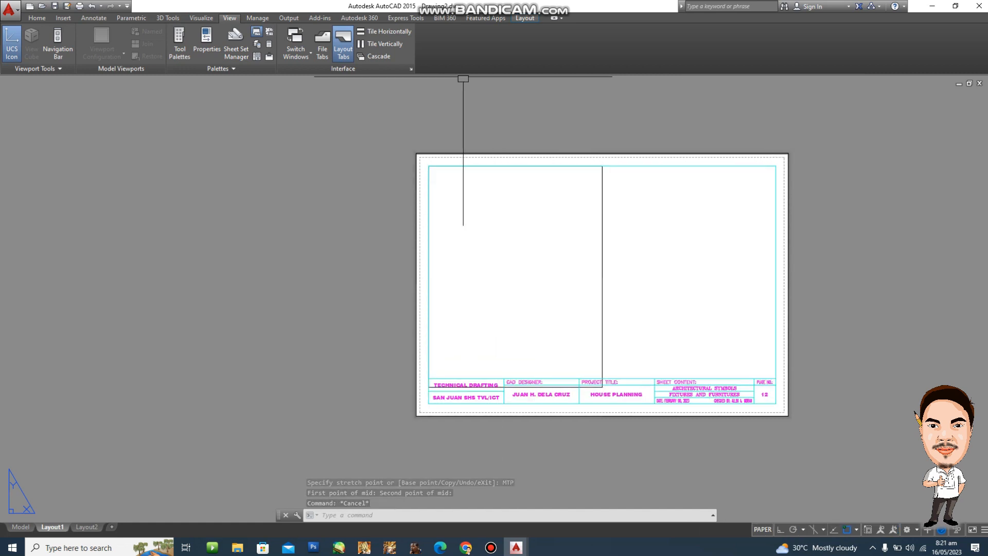
# Create a rectangular viewport filling the right half of the border, from the title block's top line to the upper-right corner
pyautogui.click(525, 18)
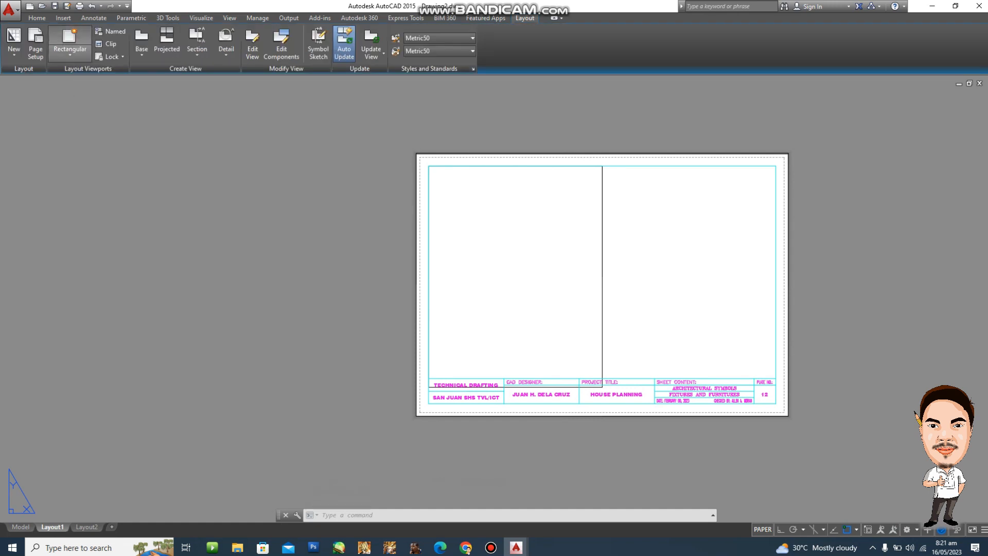
pyautogui.click(70, 54)
pyautogui.click(72, 72)
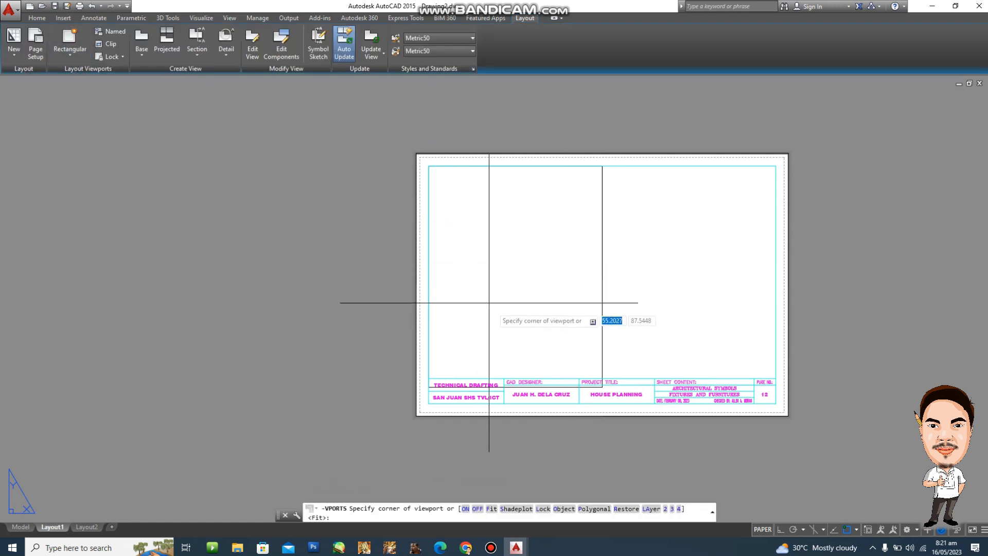
pyautogui.click(602, 379)
pyautogui.click(776, 166)
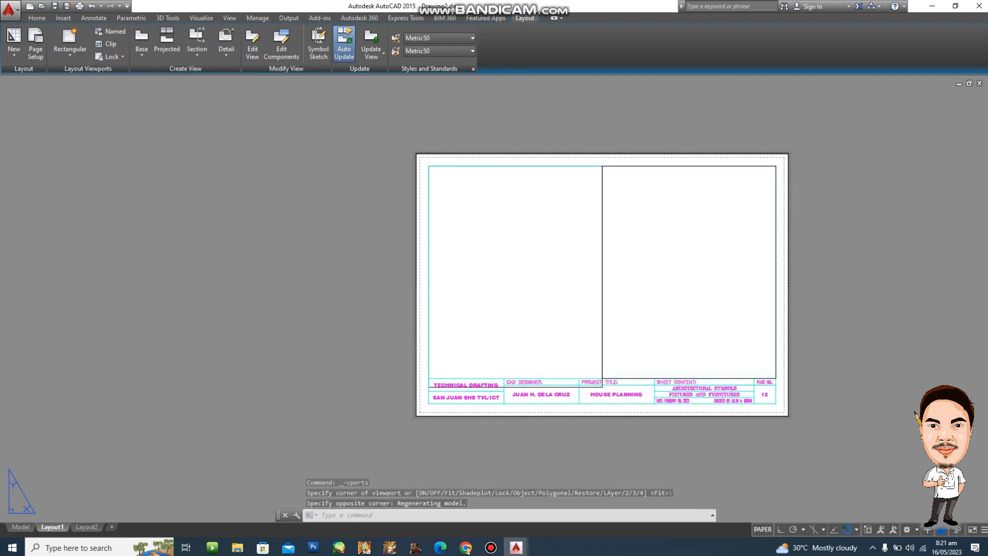
# Stretch the left viewport's lower-right corner up to the top line of the title block
pyautogui.scroll(2, 558, 401)
pyautogui.scroll(1, 579, 365)
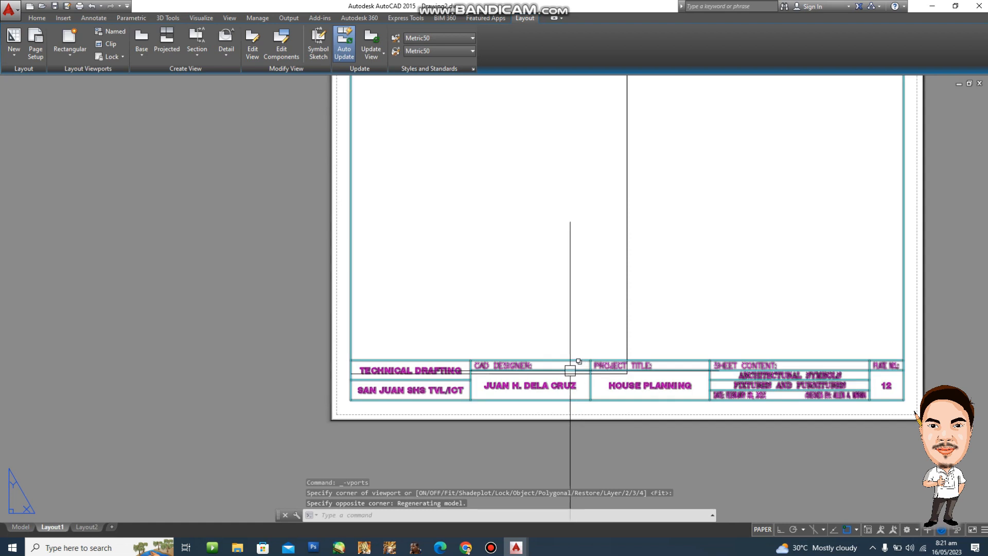
pyautogui.click(627, 326)
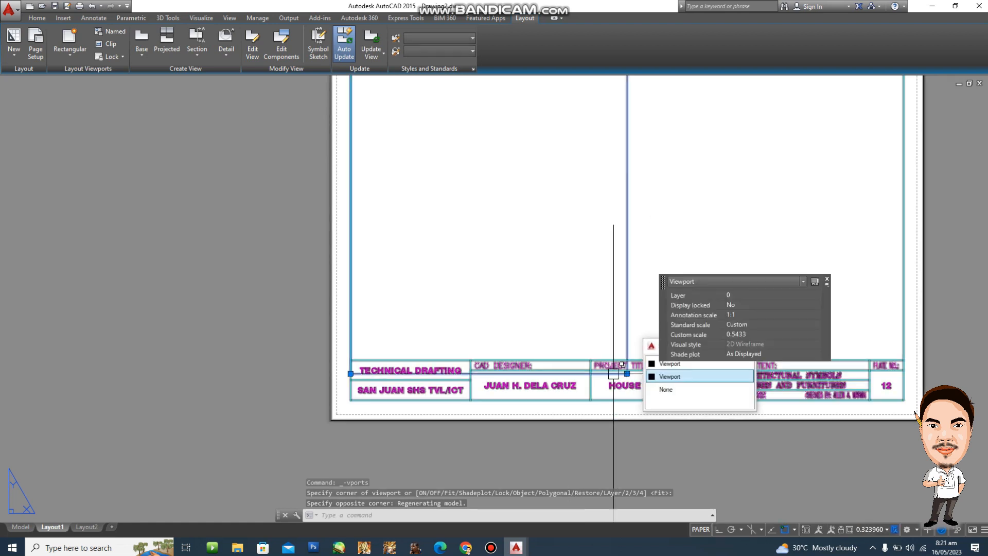
pyautogui.click(669, 408)
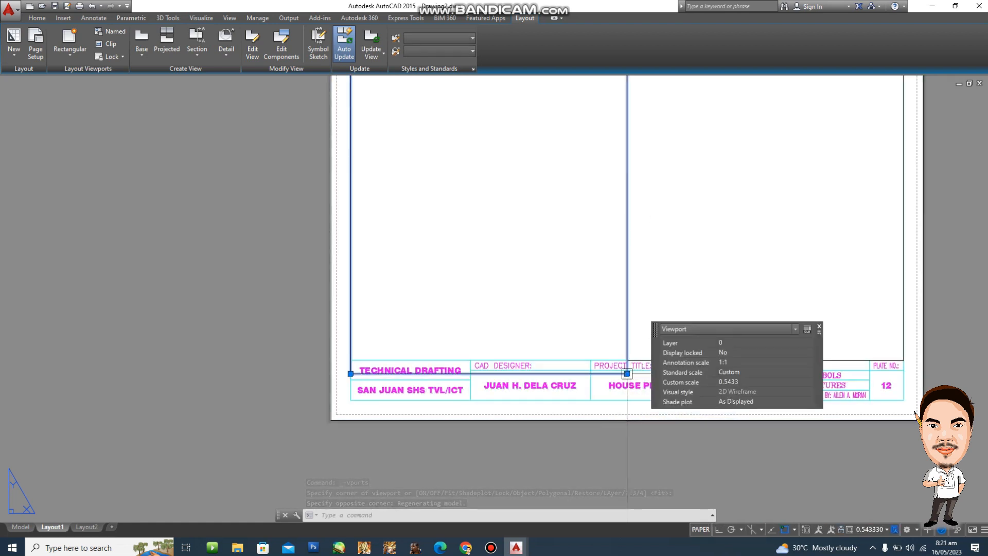
pyautogui.click(627, 373)
pyautogui.press('Escape')
pyautogui.press('Escape')
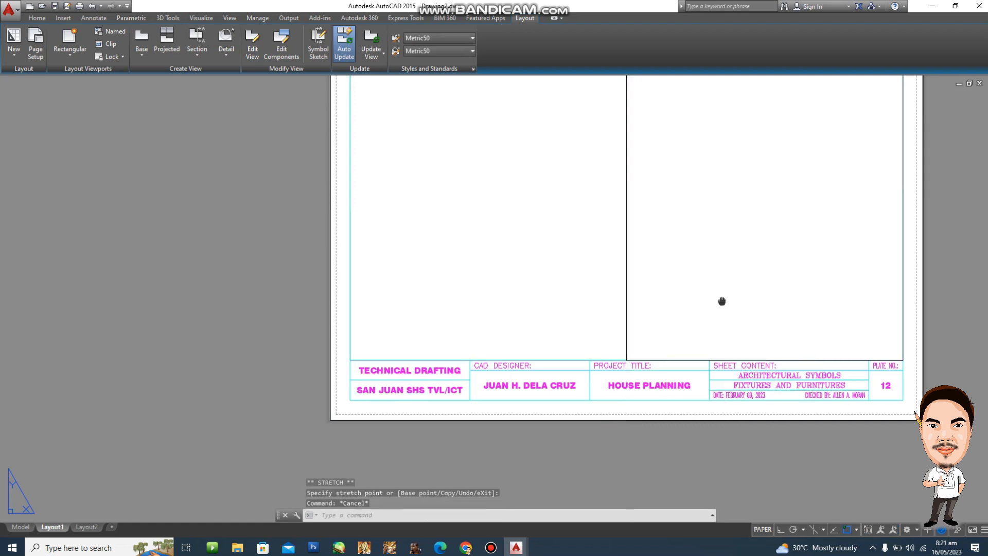
# Activate the left and right viewports in turn to check that both work
pyautogui.moveTo(721, 301); pyautogui.dragTo(666, 331, button='middle')
pyautogui.scroll(-2, 618, 348)
pyautogui.click(513, 284)
pyautogui.press('Escape')
pyautogui.click(498, 273)
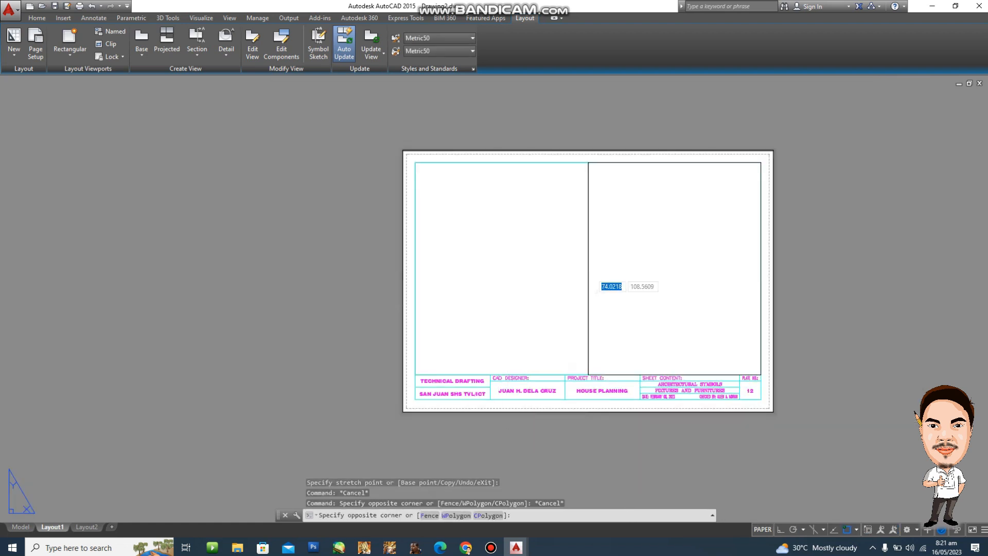
pyautogui.doubleClick(508, 260)
pyautogui.press('Escape')
pyautogui.press('Escape')
pyautogui.click(663, 248)
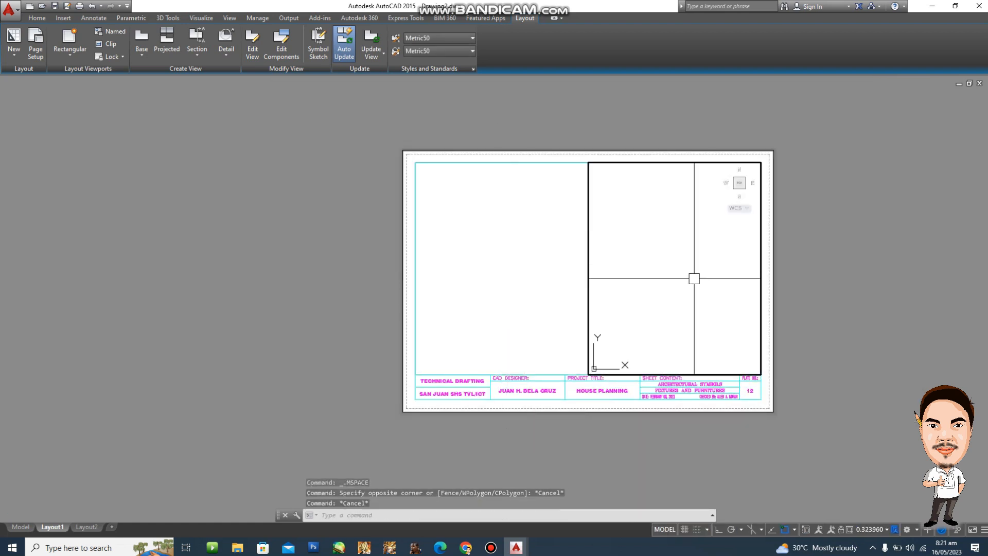
pyautogui.click(525, 262)
pyautogui.press('Escape')
pyautogui.click(663, 260)
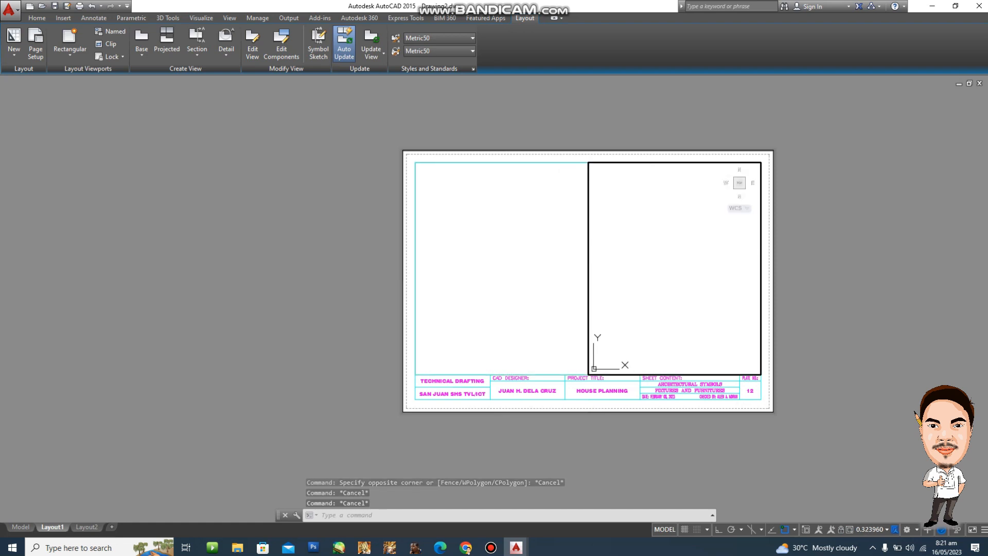
pyautogui.click(507, 258)
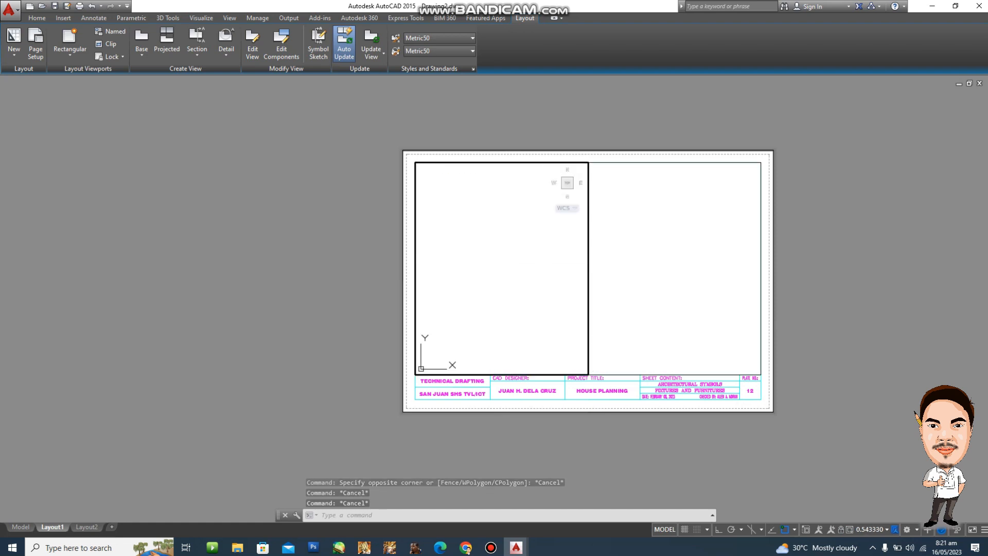
# Switch the active viewport to the right one and regenerate the model
pyautogui.press('Escape')
pyautogui.hotkey('ctrl', 'r')
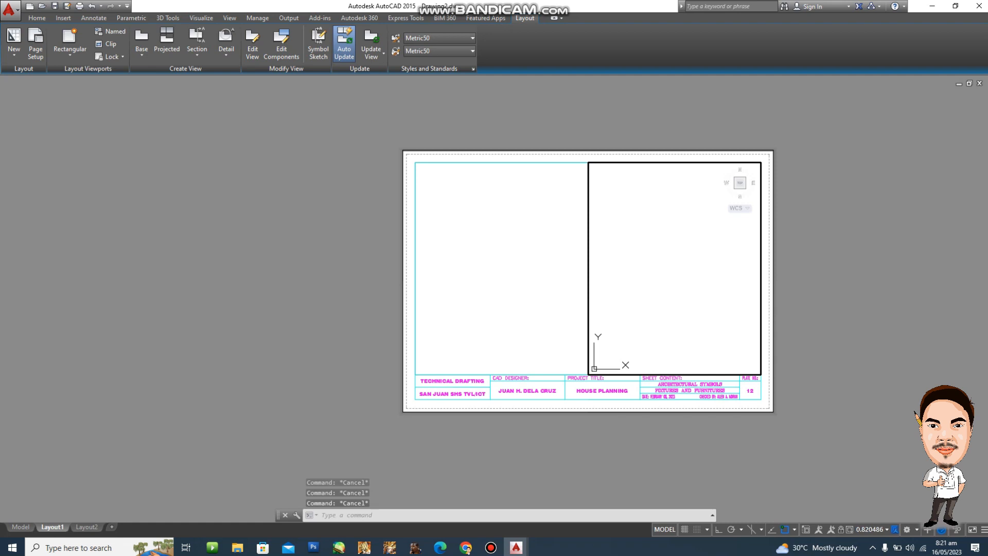
pyautogui.write('re')
pyautogui.press('Return')
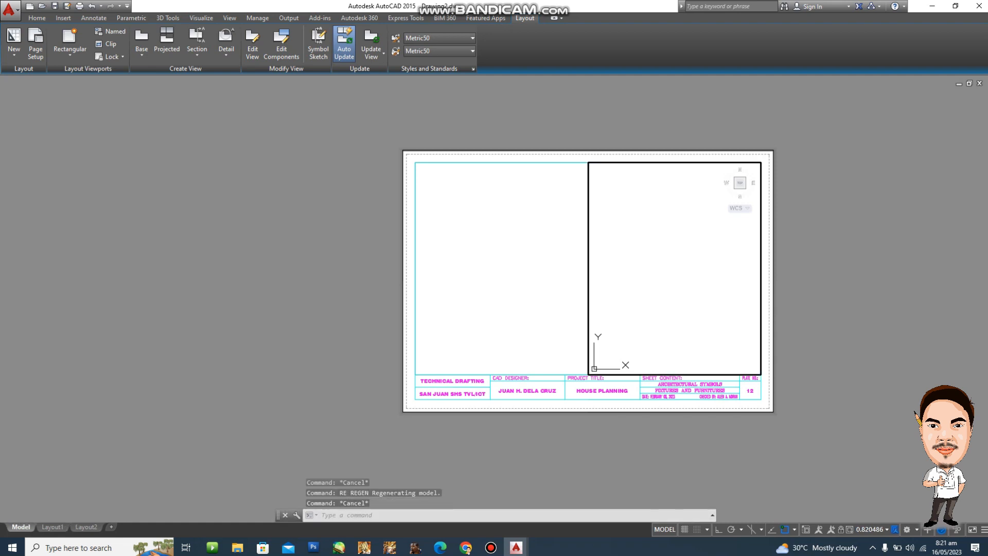
# Check model space, return to Layout1 and switch from the active viewport back to paper space
pyautogui.click(21, 527)
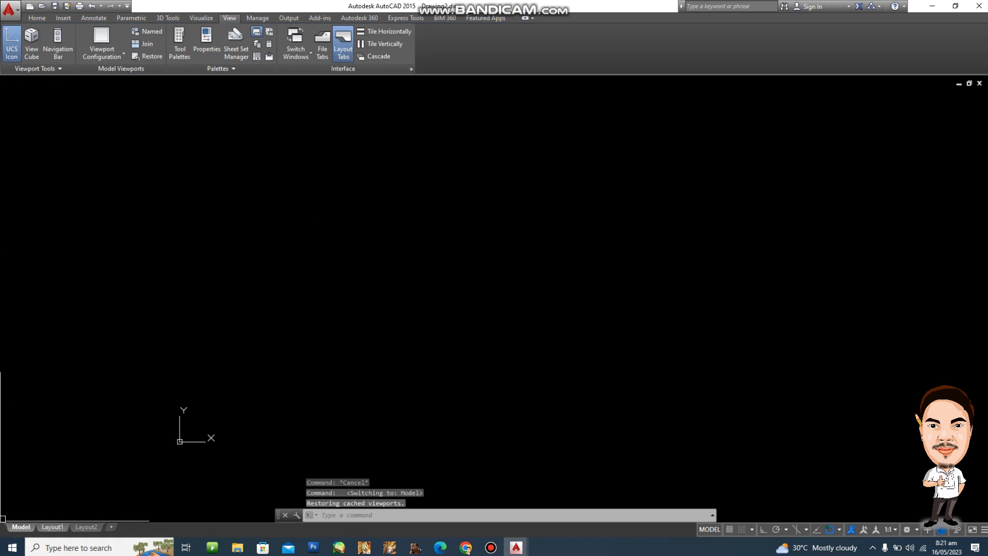
pyautogui.click(52, 527)
pyautogui.moveTo(649, 336); pyautogui.dragTo(699, 331, button='middle')
pyautogui.press('Escape')
pyautogui.press('Escape')
pyautogui.press('Escape')
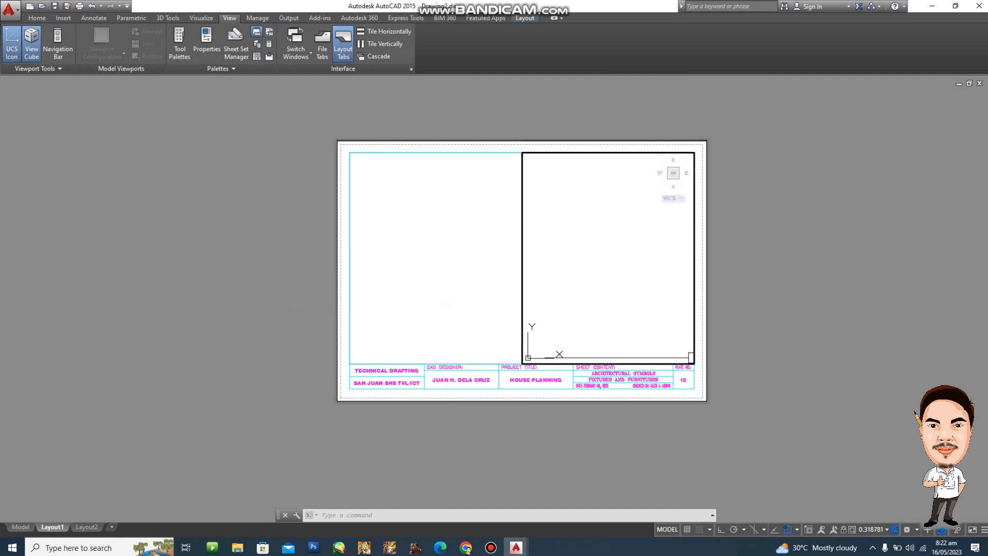
pyautogui.doubleClick(702, 375)
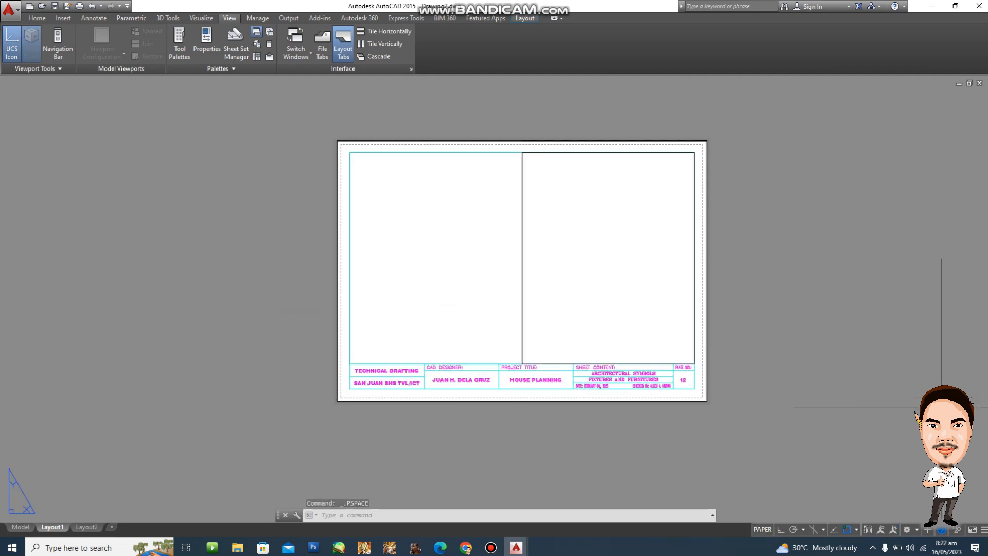
pyautogui.scroll(3, 633, 414)
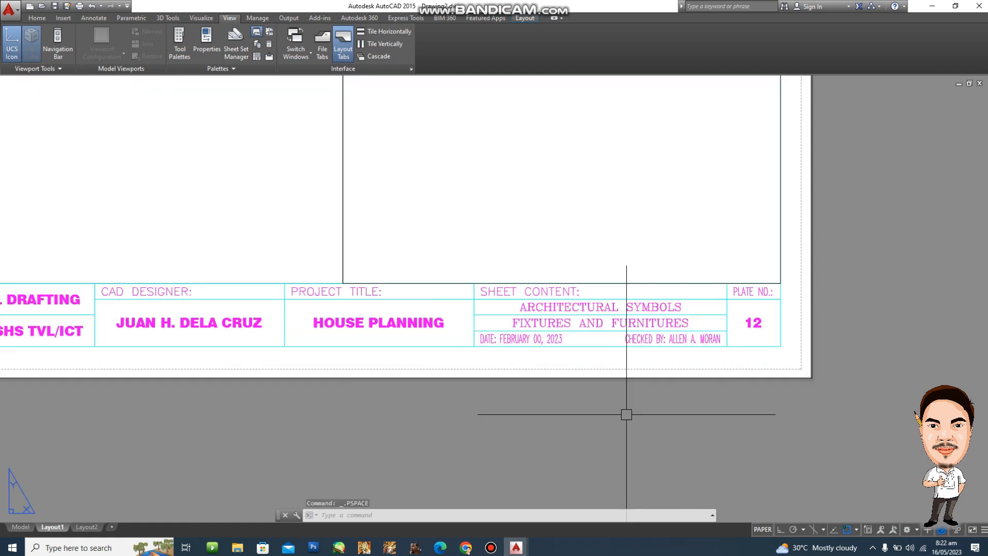
# Open the TITLE BLOCK definition in the Block Editor from the inserted title block
pyautogui.moveTo(304, 365); pyautogui.dragTo(386, 380, button='middle')
pyautogui.scroll(2, 466, 372)
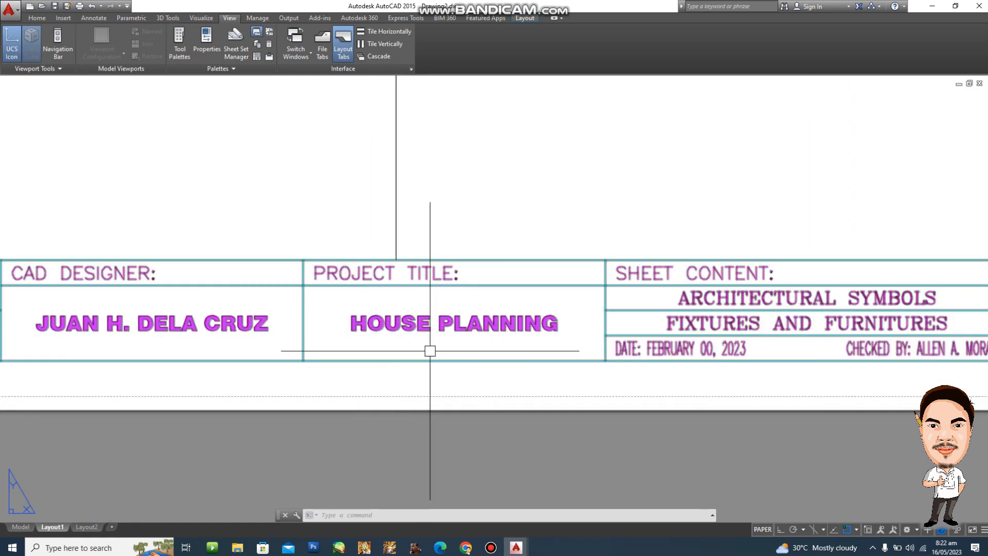
pyautogui.moveTo(401, 324); pyautogui.dragTo(509, 330, button='middle')
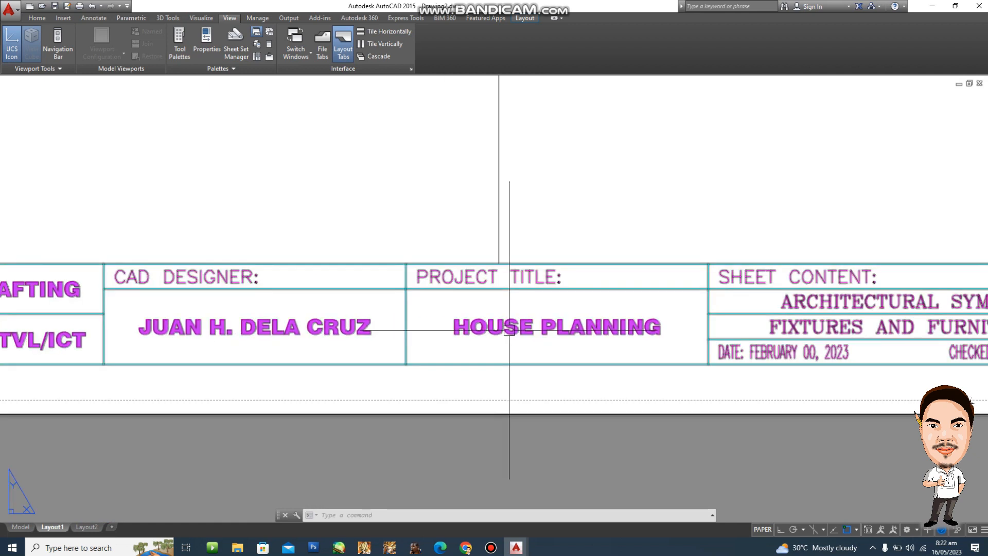
pyautogui.click(509, 329)
pyautogui.doubleClick(508, 330)
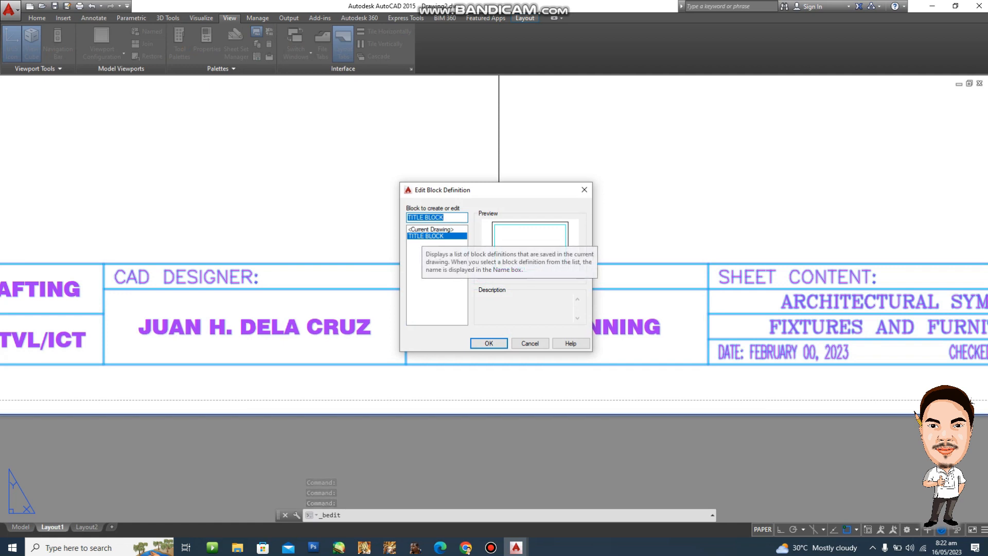
pyautogui.press('Return')
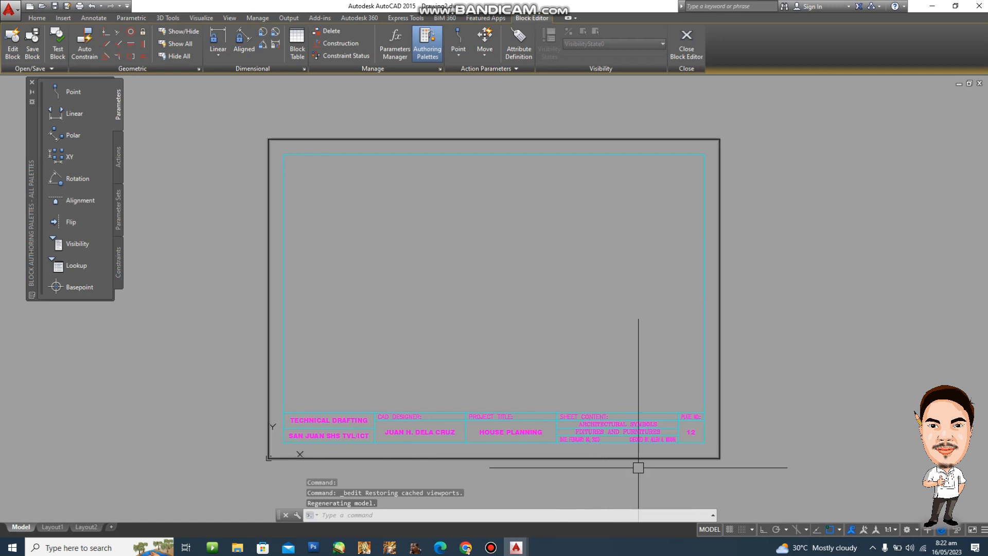
# Change the project title text in the title block to 3D TEMPLATES
pyautogui.scroll(4, 608, 442)
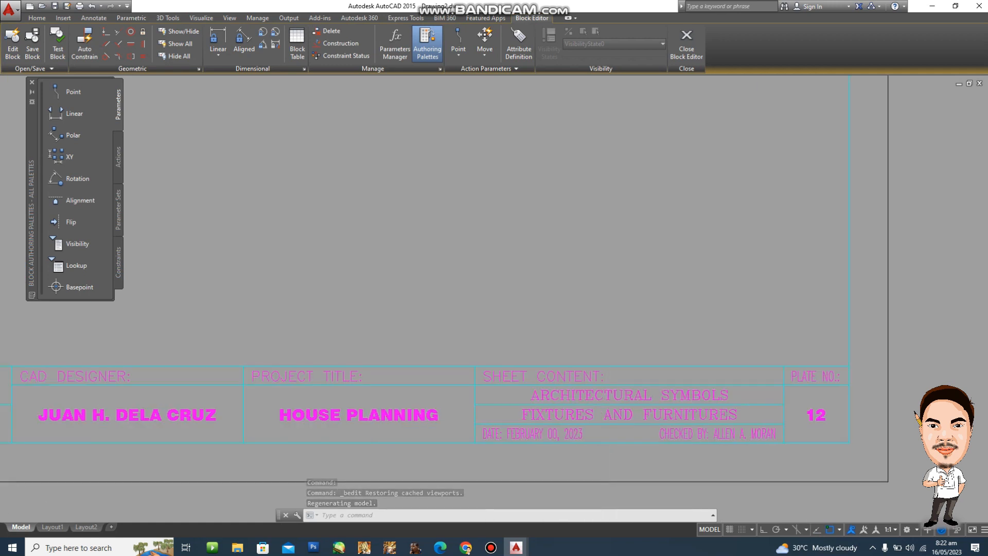
pyautogui.scroll(5, 430, 388)
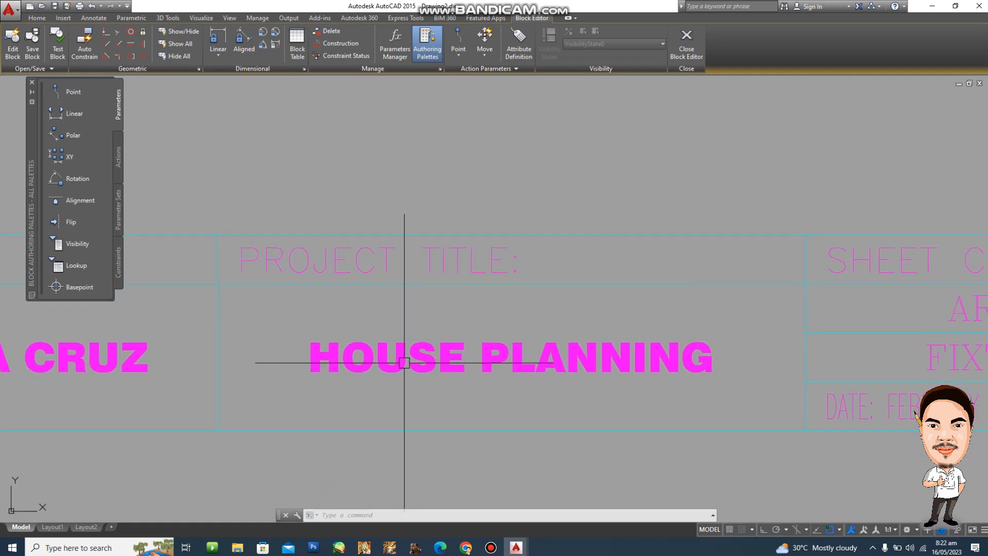
pyautogui.click(401, 359)
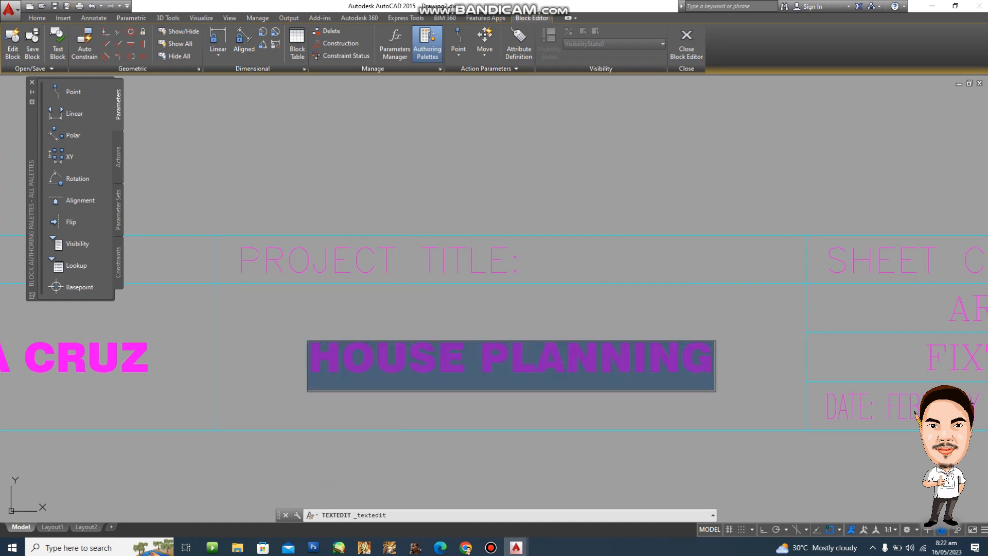
pyautogui.write('3D')
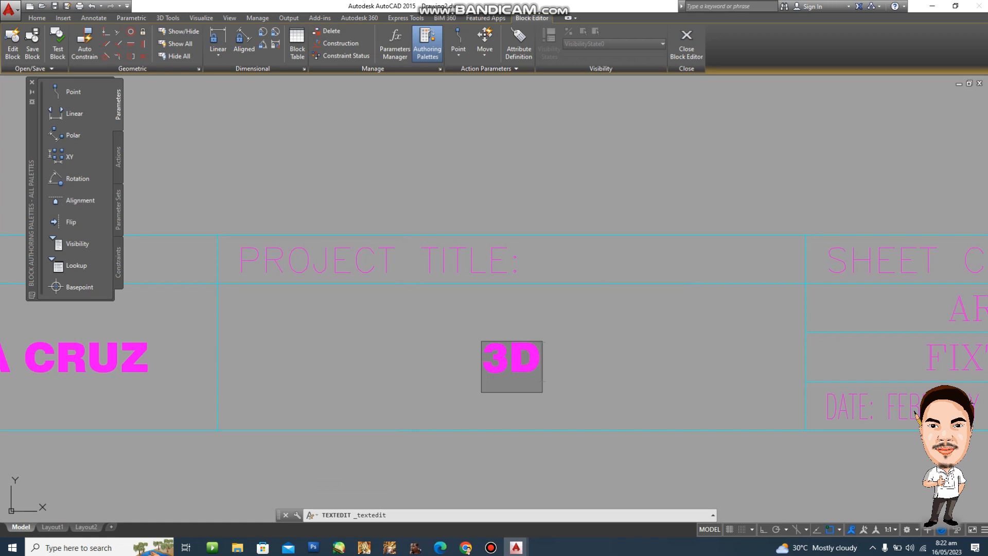
pyautogui.write(' TEMPLAT')
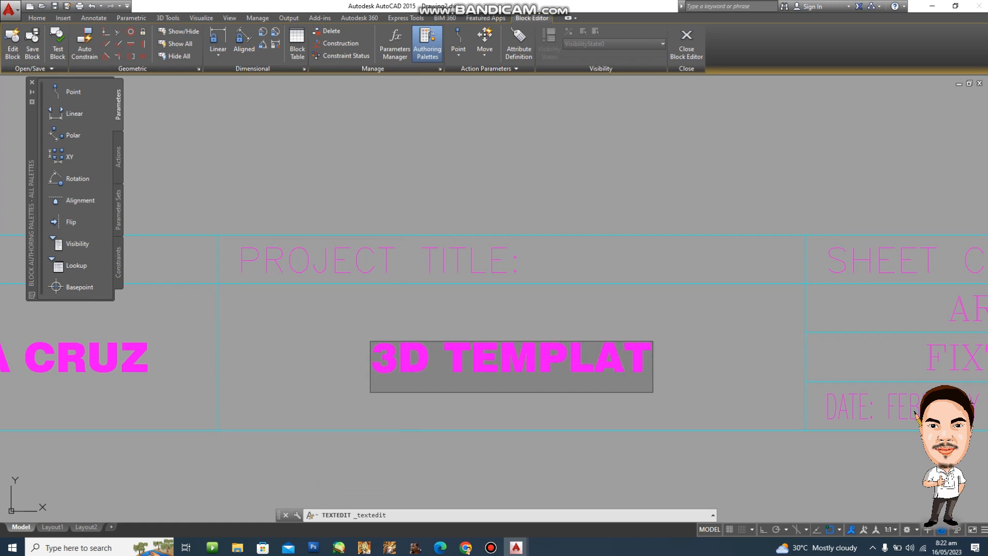
pyautogui.write('ES')
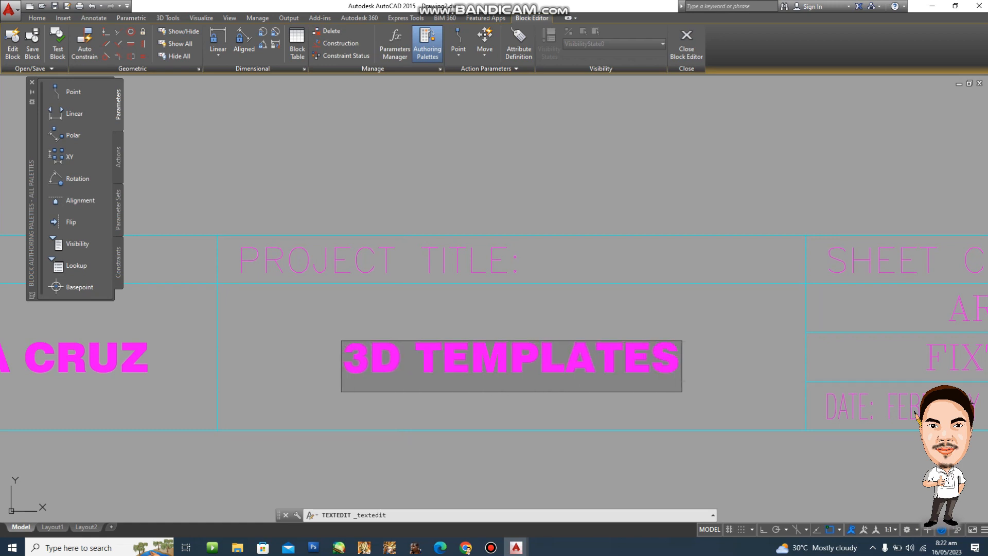
pyautogui.press('Return')
# Change the date in the sheet content section to MAY 16, 2023, keeping the rest of that line
pyautogui.moveTo(596, 379); pyautogui.dragTo(349, 365, button='middle')
pyautogui.moveTo(659, 357); pyautogui.dragTo(368, 361, button='middle')
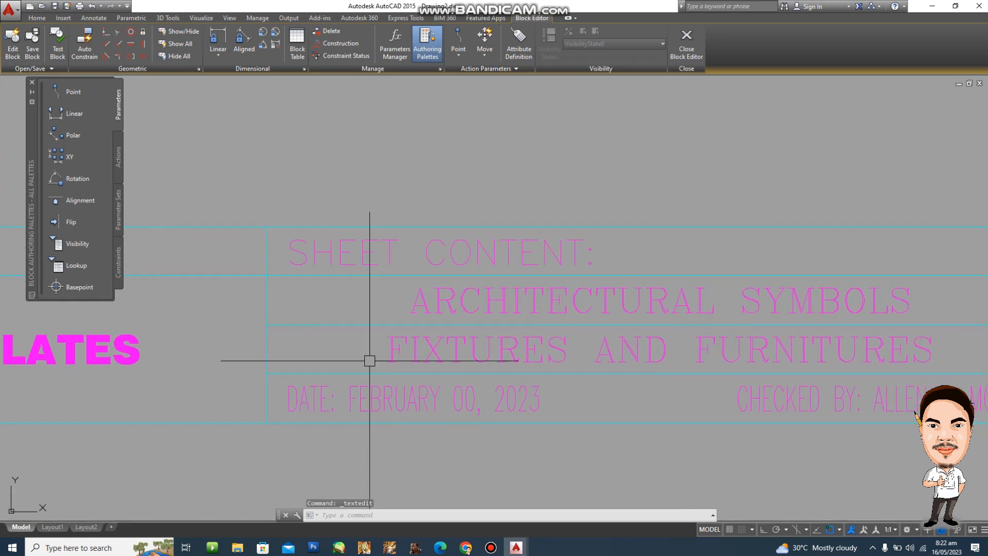
pyautogui.scroll(-2, 518, 366)
pyautogui.scroll(2, 771, 368)
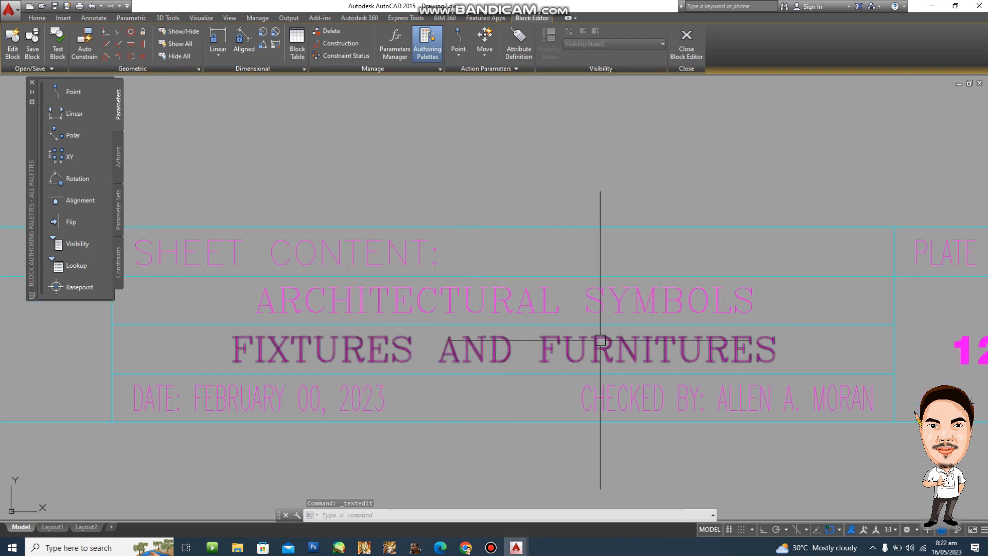
pyautogui.moveTo(705, 347); pyautogui.dragTo(656, 322, button='middle')
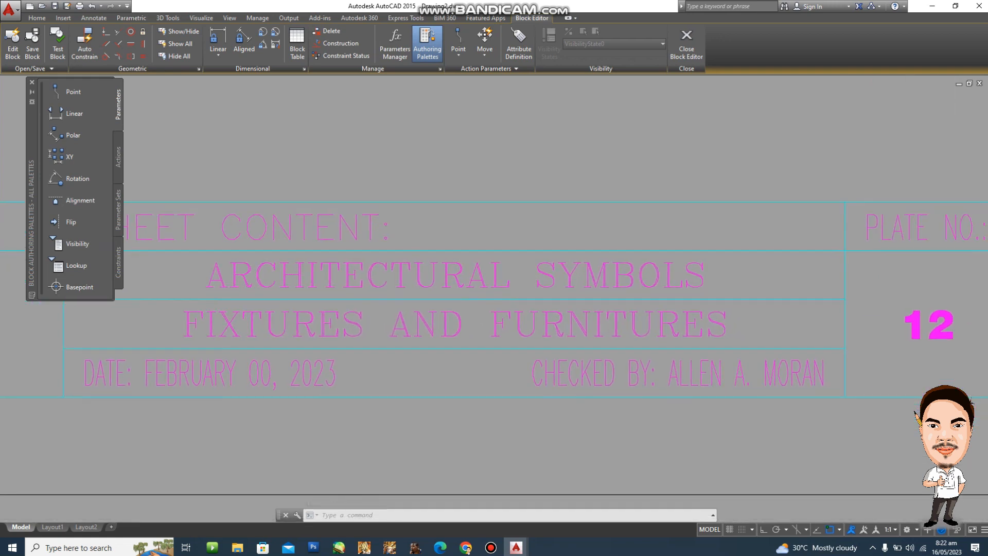
pyautogui.moveTo(309, 369); pyautogui.dragTo(375, 357, button='middle')
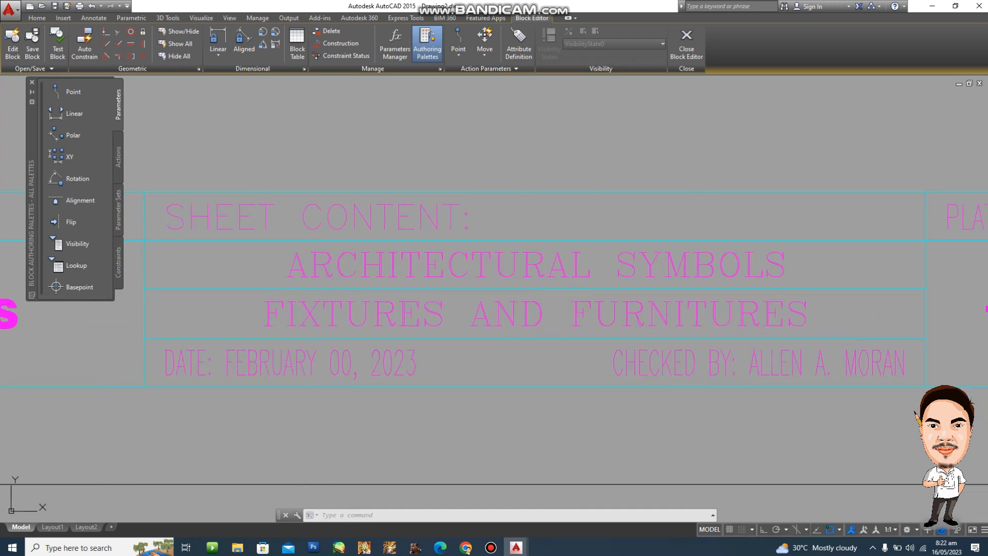
pyautogui.doubleClick(165, 362)
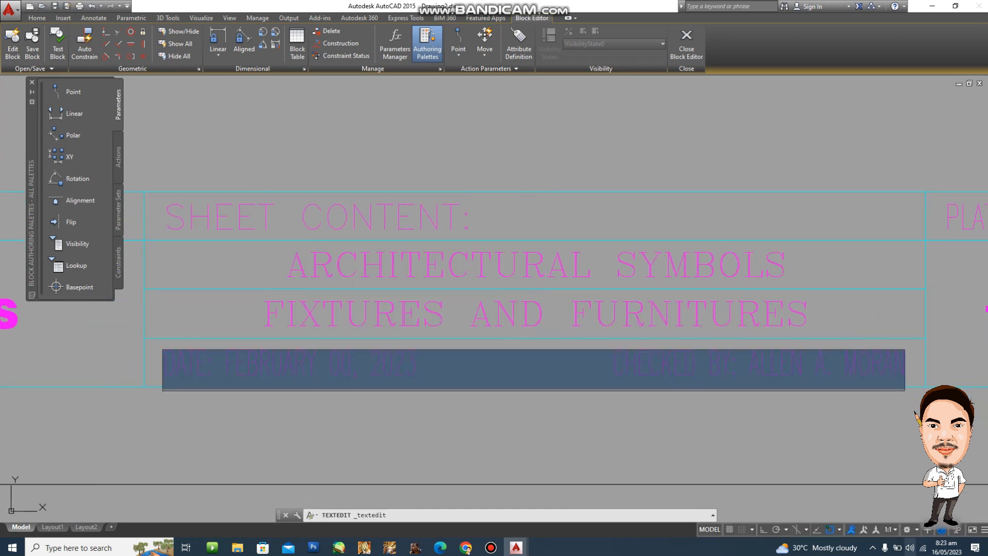
pyautogui.click(352, 364)
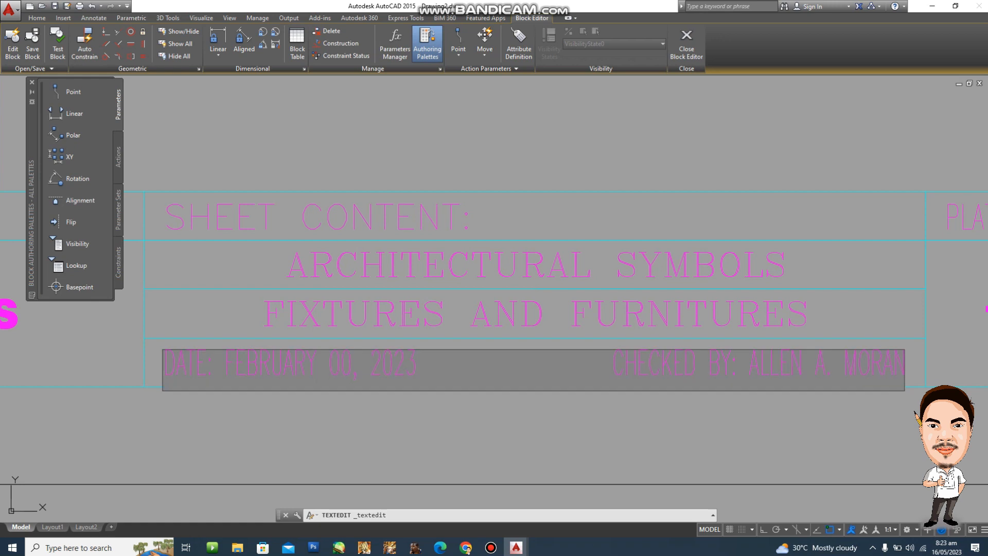
pyautogui.press('Delete')
pyautogui.press('Delete')
pyautogui.press('Delete')
pyautogui.press('Delete')
pyautogui.press('Delete')
pyautogui.press('Delete')
pyautogui.press('Delete')
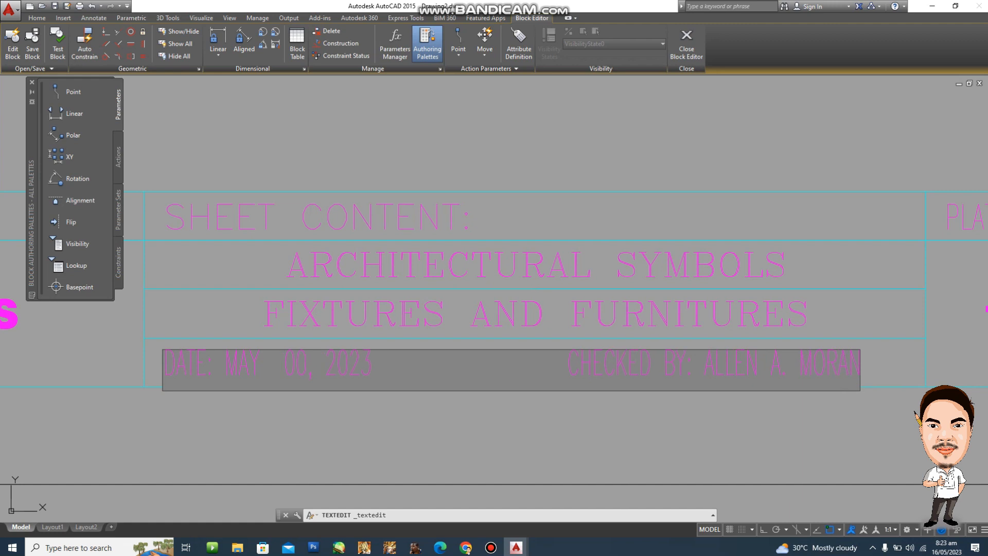
pyautogui.press('Delete')
pyautogui.press('Delete')
pyautogui.press('Delete')
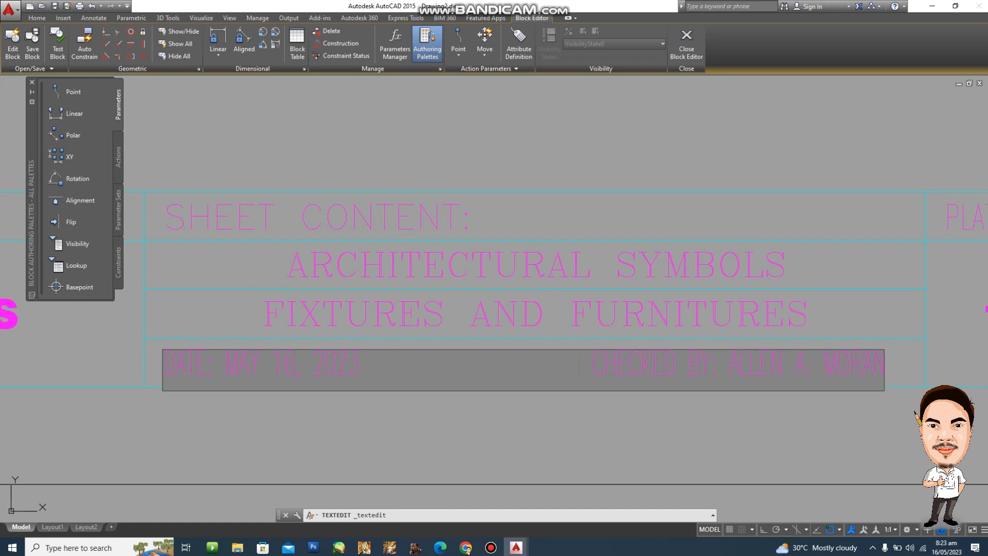
pyautogui.press('Return')
# Change the plate number in the title block to 21
pyautogui.scroll(-2, 679, 424)
pyautogui.moveTo(681, 426); pyautogui.dragTo(512, 384, button='middle')
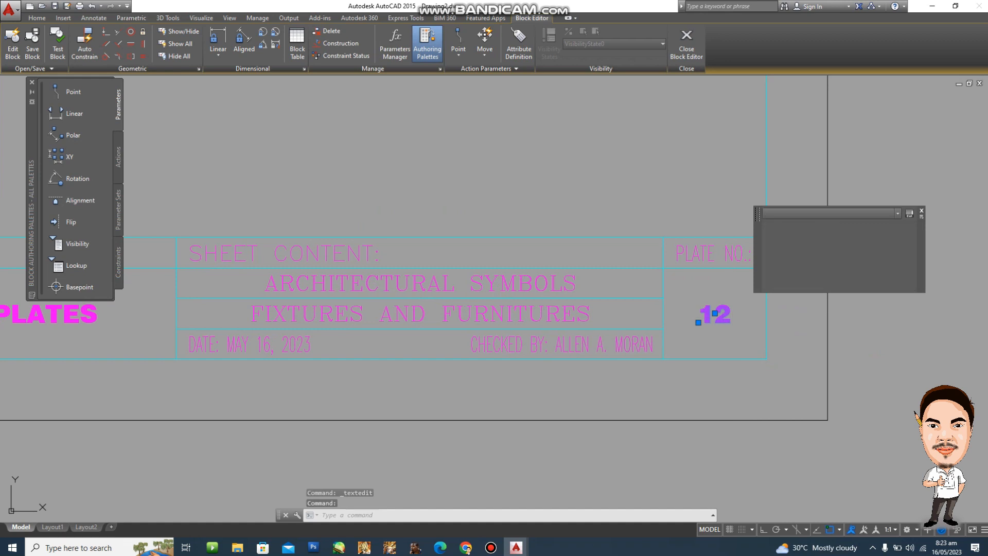
pyautogui.doubleClick(718, 315)
pyautogui.write('2')
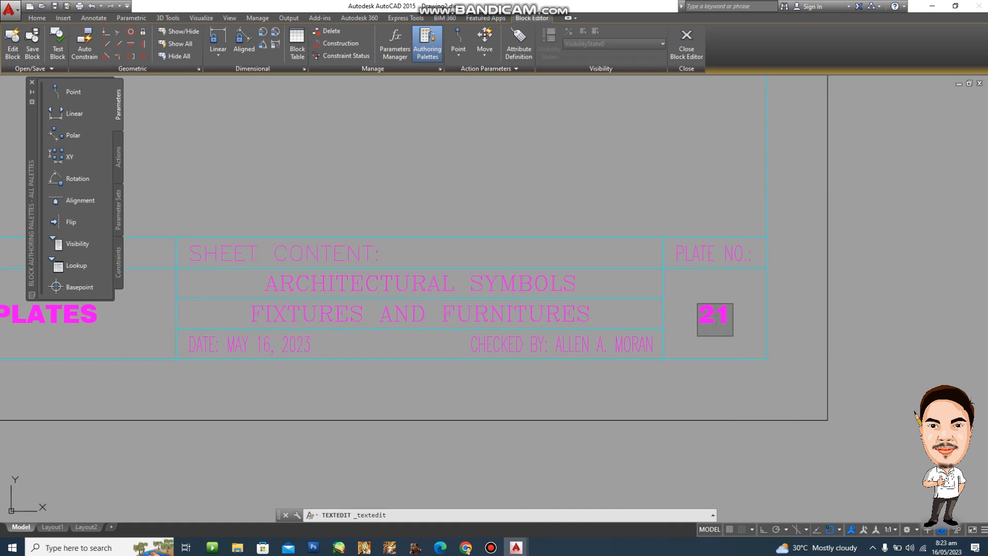
pyautogui.press('Return')
# Look over the fields along the title block to check their text
pyautogui.scroll(-3, 741, 322)
pyautogui.moveTo(741, 328); pyautogui.dragTo(836, 326, button='middle')
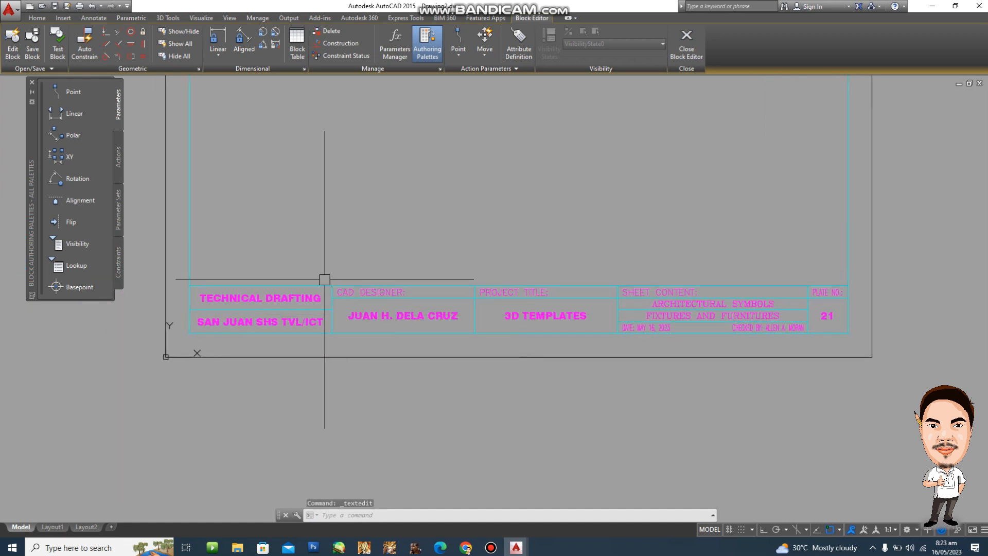
pyautogui.scroll(4, 315, 289)
pyautogui.moveTo(242, 293); pyautogui.dragTo(388, 285, button='middle')
pyautogui.scroll(-4, 319, 351)
pyautogui.moveTo(414, 322); pyautogui.dragTo(519, 304, button='middle')
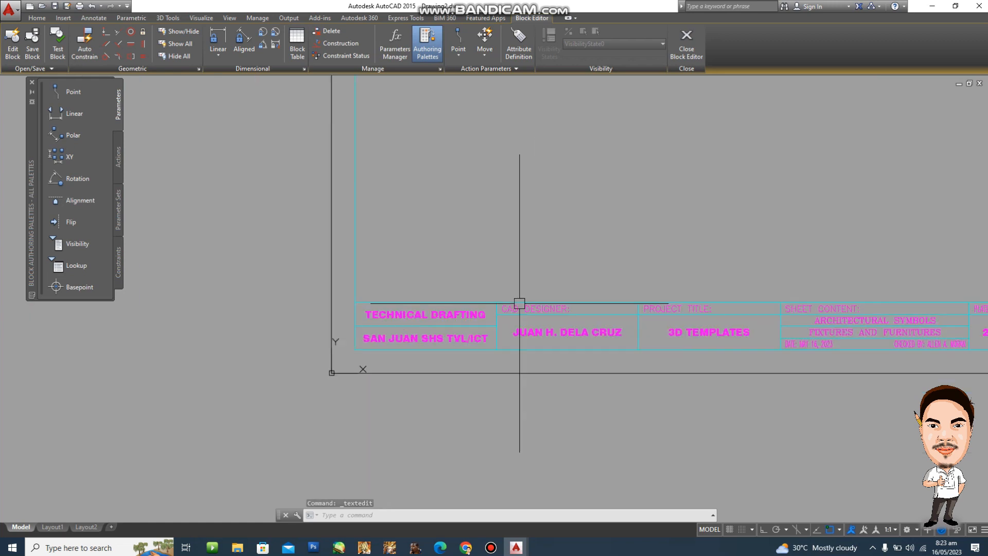
pyautogui.moveTo(572, 328)
pyautogui.mouseDown(button='middle')
pyautogui.moveTo(434, 370)
pyautogui.moveTo(600, 392)
pyautogui.moveTo(603, 405)
pyautogui.mouseUp(button='middle')
pyautogui.scroll(-2, 598, 329)
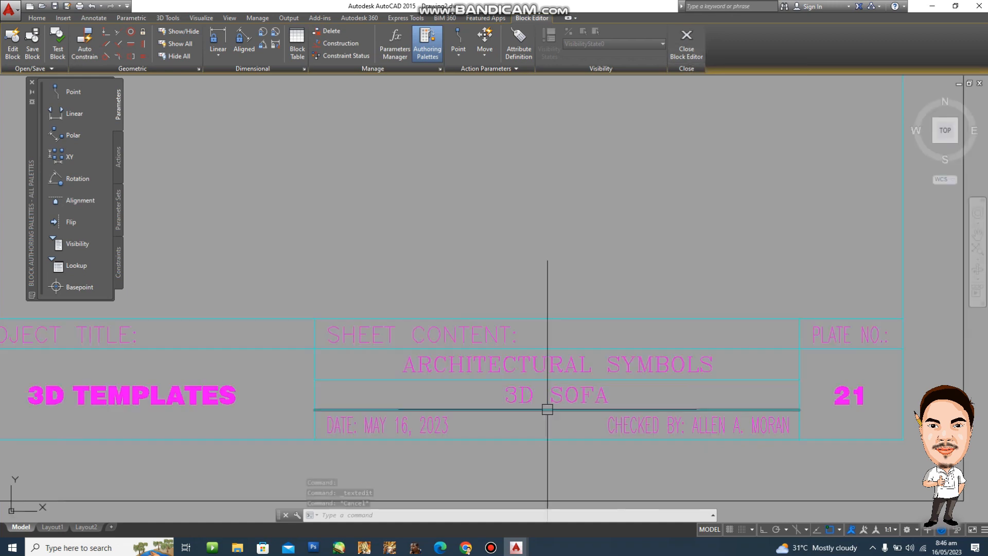
# Undo the last text edit and replace FIXTURES AND FURNITURES in the sheet content with 3D SOFA
pyautogui.hotkey('ctrl', 'z')
pyautogui.hotkey('ctrl', 'z')
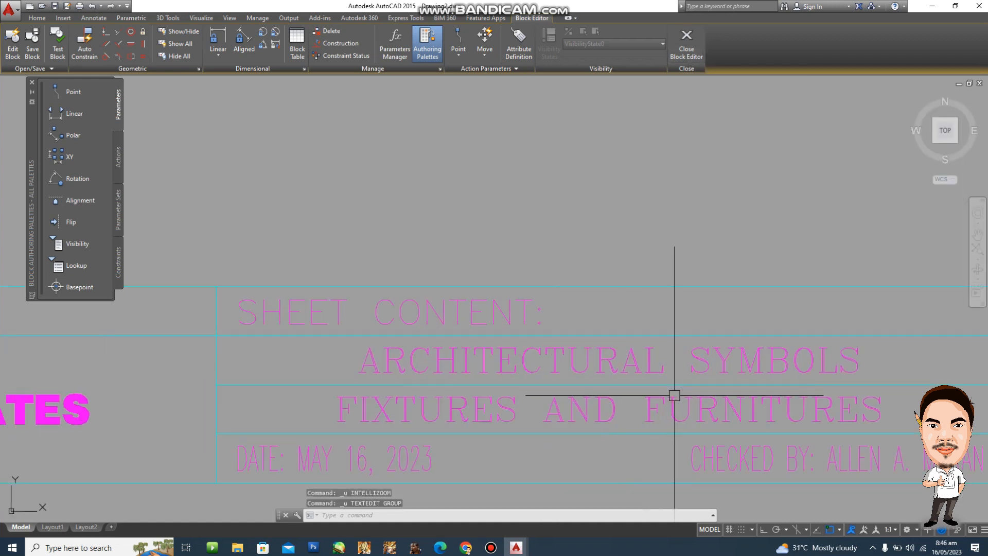
pyautogui.doubleClick(512, 406)
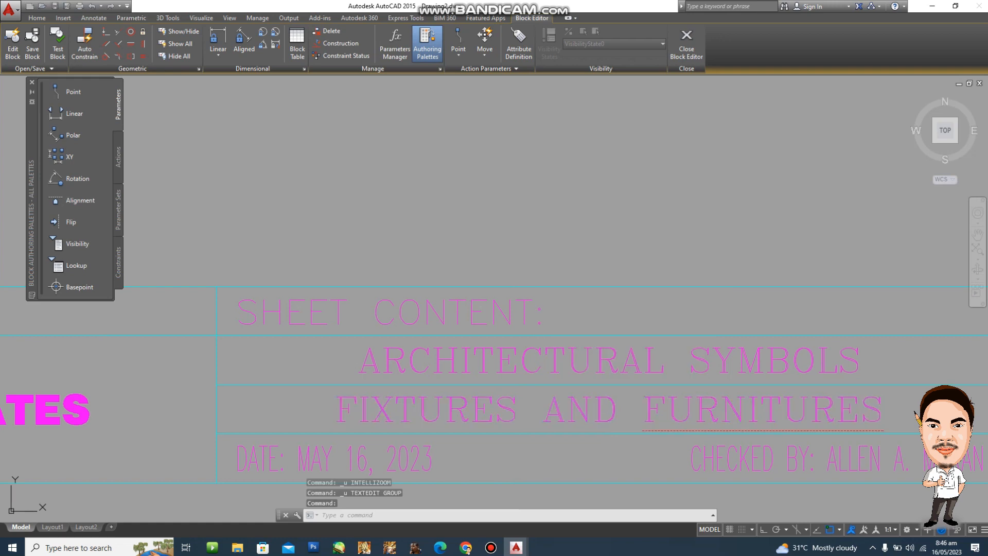
pyautogui.write('3D')
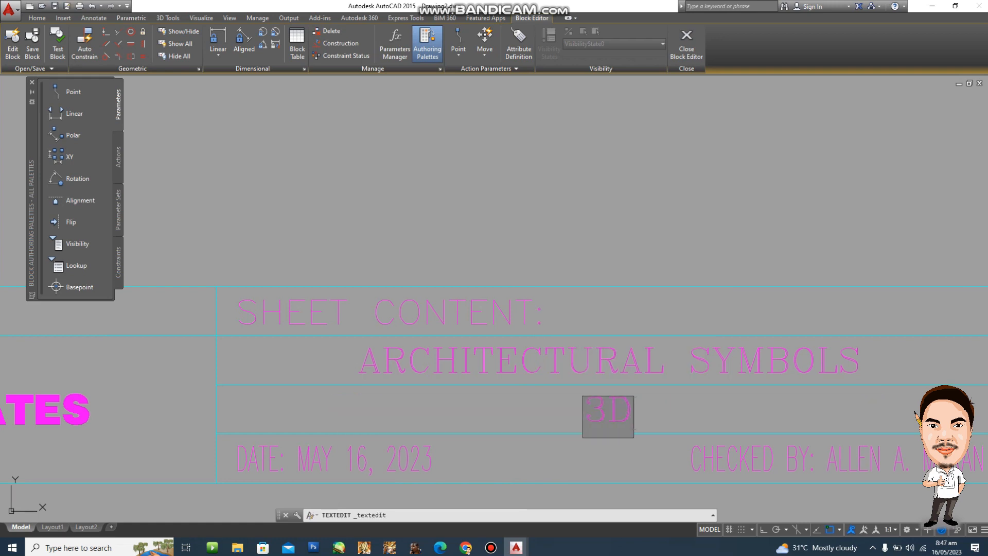
pyautogui.write(' SOFA')
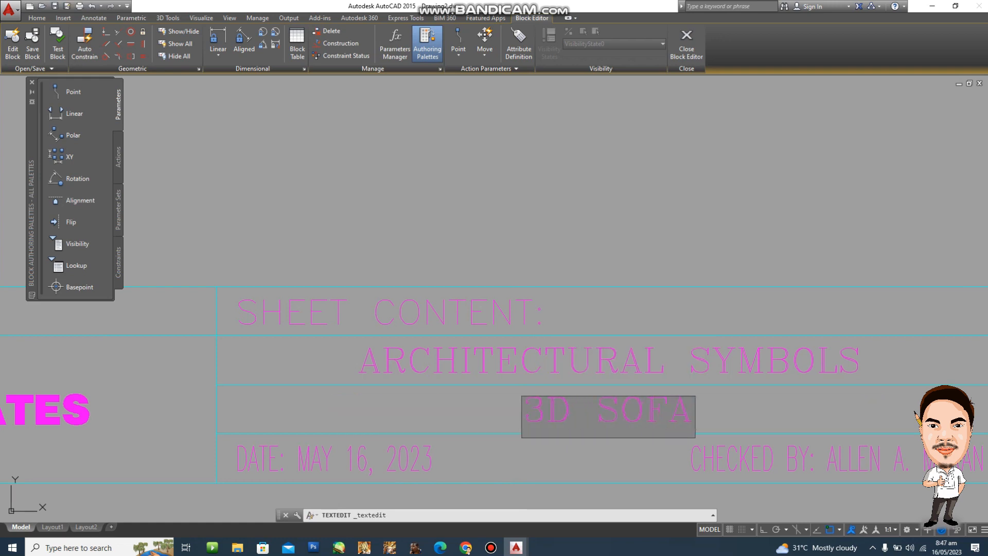
pyautogui.press('Escape')
pyautogui.scroll(-8, 646, 364)
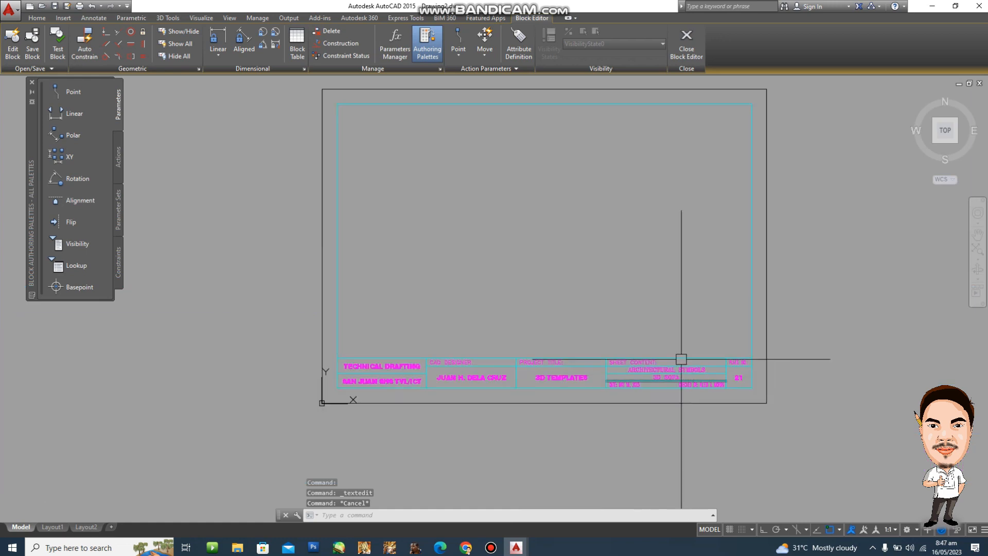
# Close the Block Editor, saving the changes to TITLE BLOCK, and check the whole sheet in Layout1
pyautogui.press('Escape')
pyautogui.press('Escape')
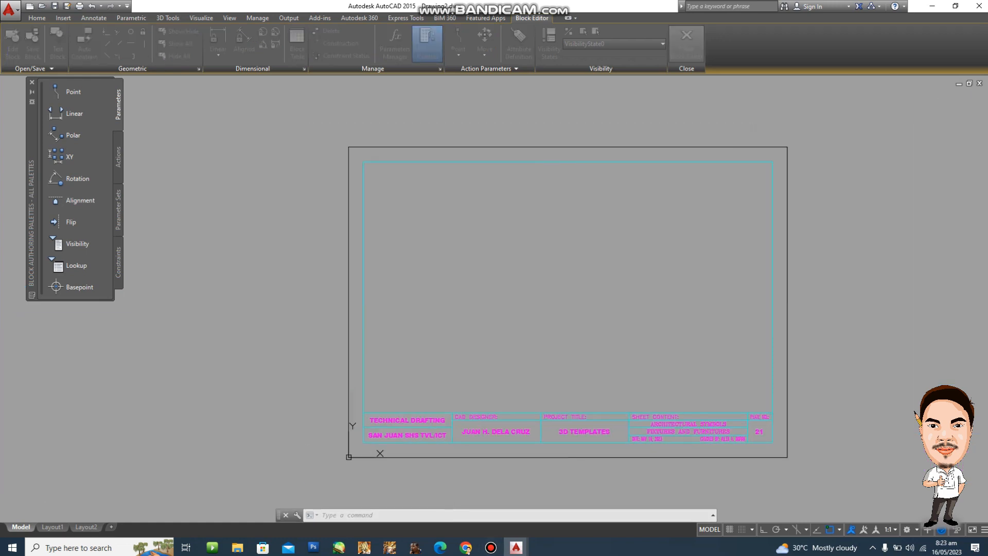
pyautogui.click(687, 44)
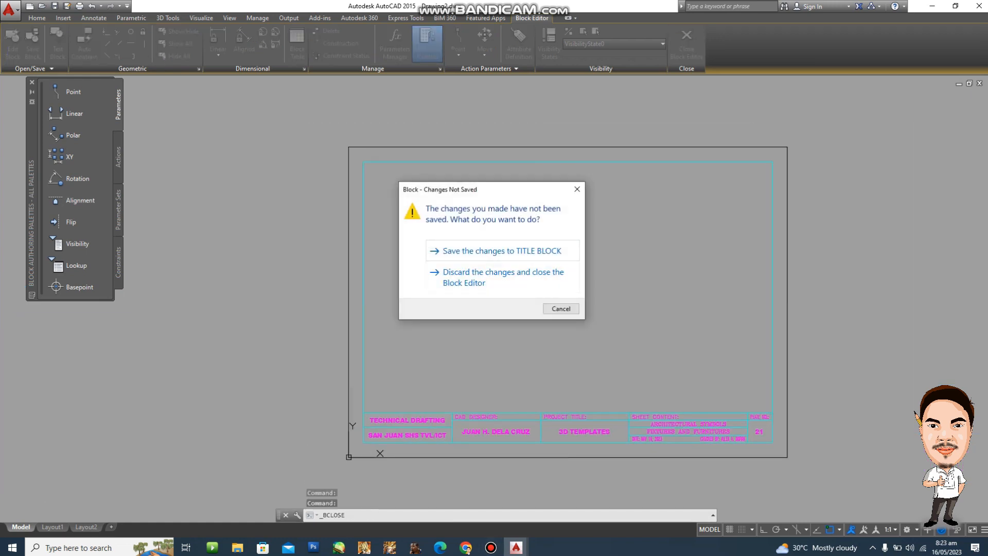
pyautogui.click(502, 251)
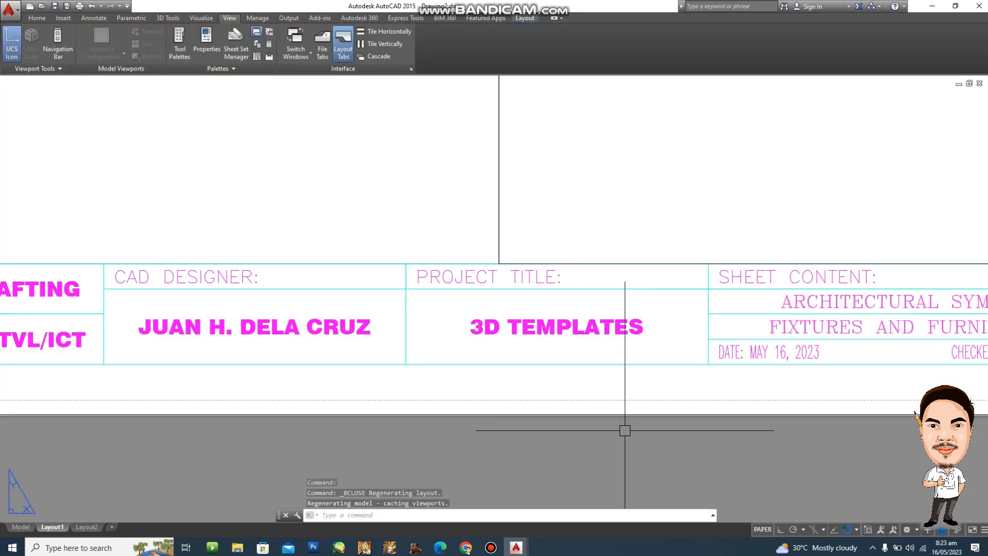
pyautogui.scroll(-2, 615, 325)
pyautogui.moveTo(614, 325); pyautogui.dragTo(576, 399, button='middle')
pyautogui.scroll(-6, 589, 361)
pyautogui.scroll(2, 584, 333)
pyautogui.moveTo(584, 334); pyautogui.dragTo(503, 336, button='middle')
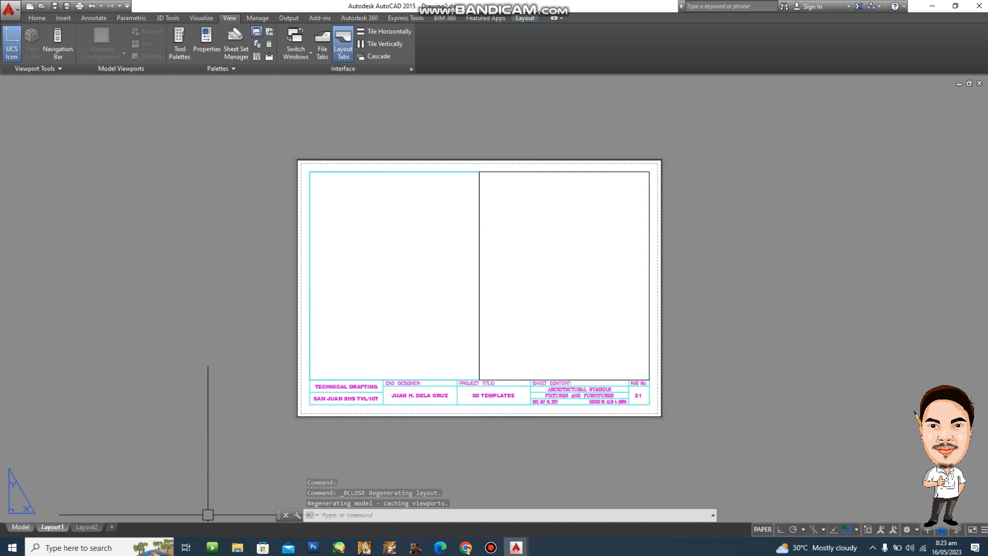
# Switch to model space and create a new layer named VISIBLE LINER with the color green
pyautogui.click(21, 527)
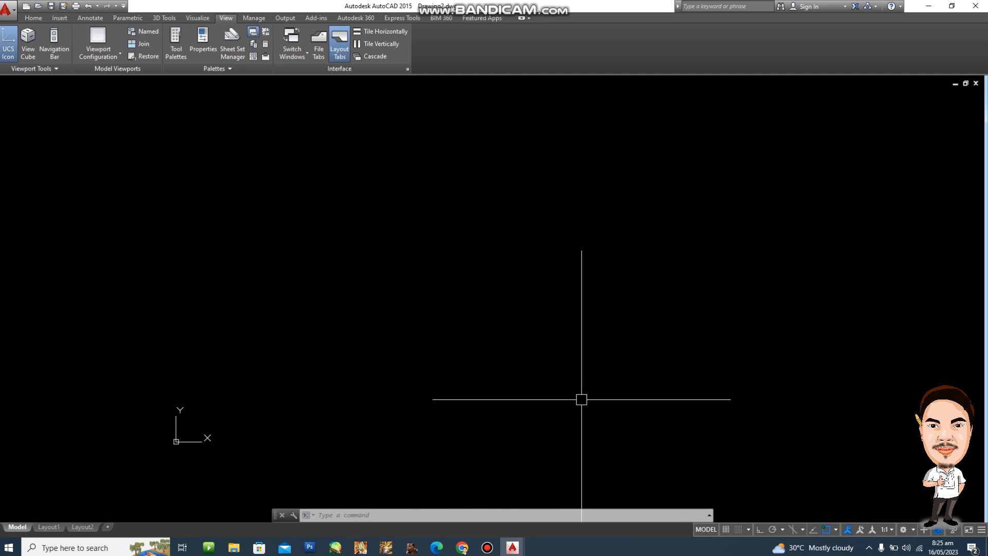
pyautogui.write('LA')
pyautogui.press('Return')
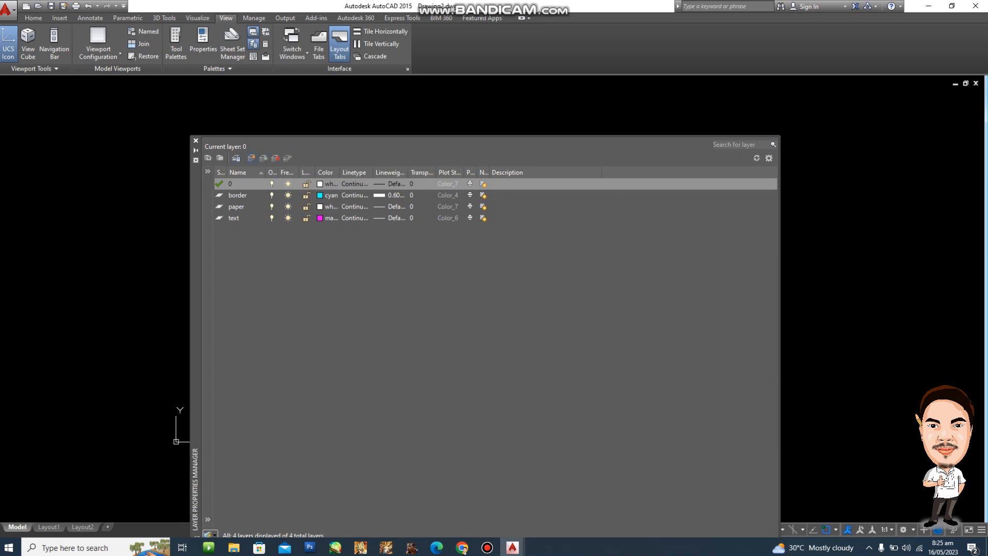
pyautogui.hotkey('alt', 'n')
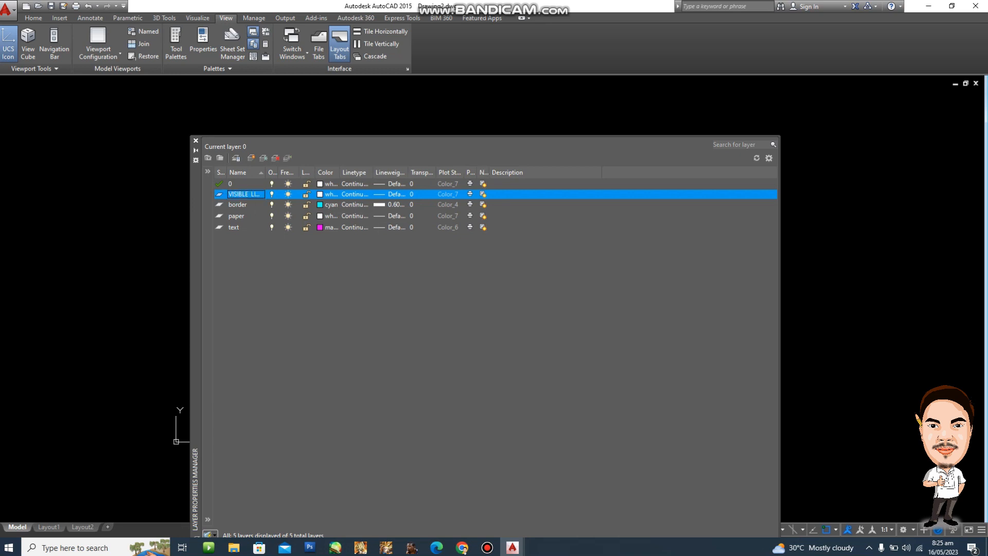
pyautogui.click(320, 194)
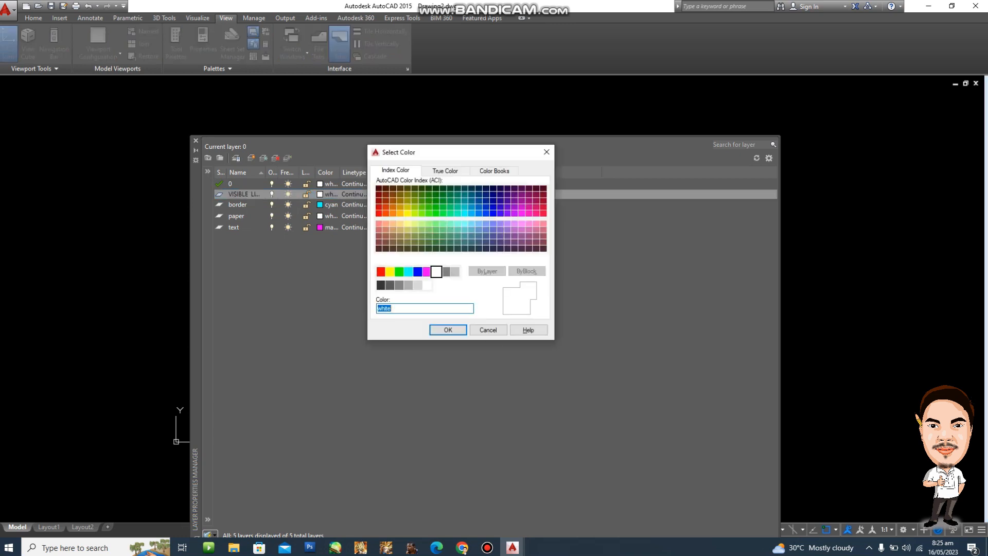
pyautogui.click(398, 271)
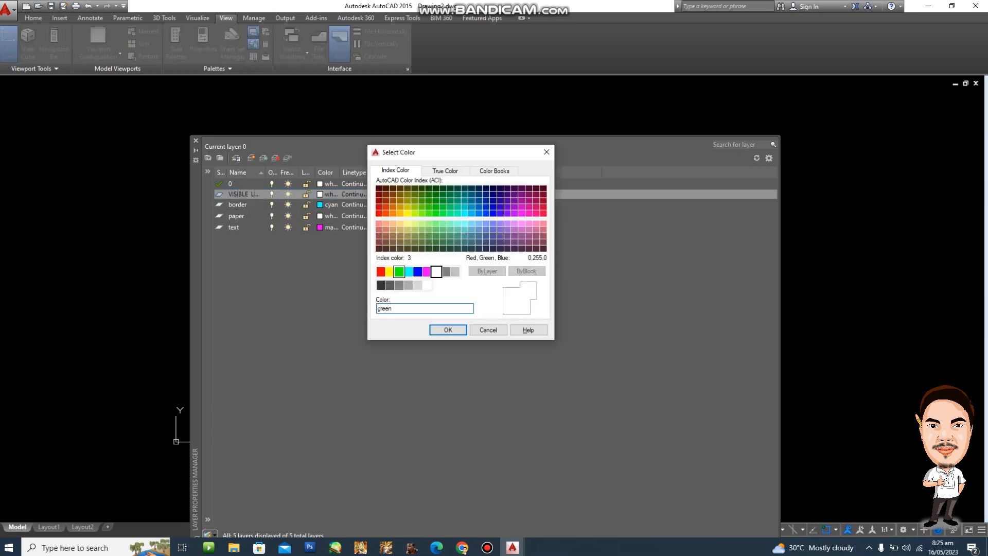
pyautogui.press('Return')
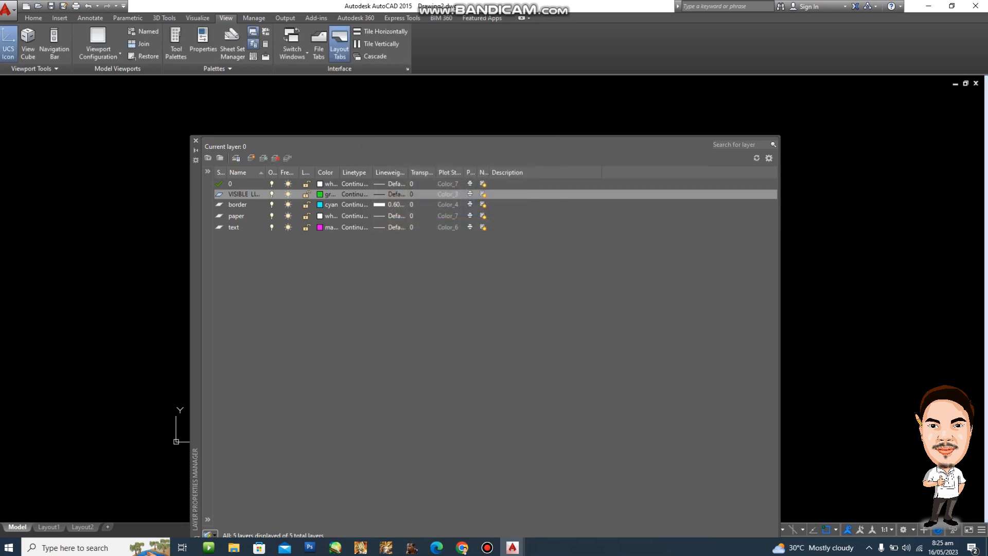
# Give the VISIBLE LINER layer a 0.40 mm lineweight and make it the current layer
pyautogui.click(394, 195)
pyautogui.scroll(-2, 463, 230)
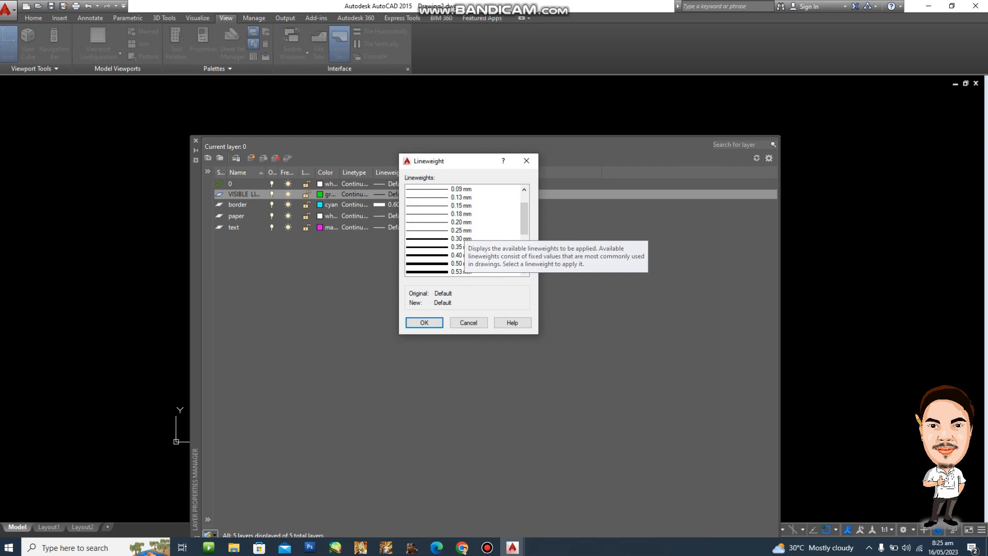
pyautogui.click(461, 255)
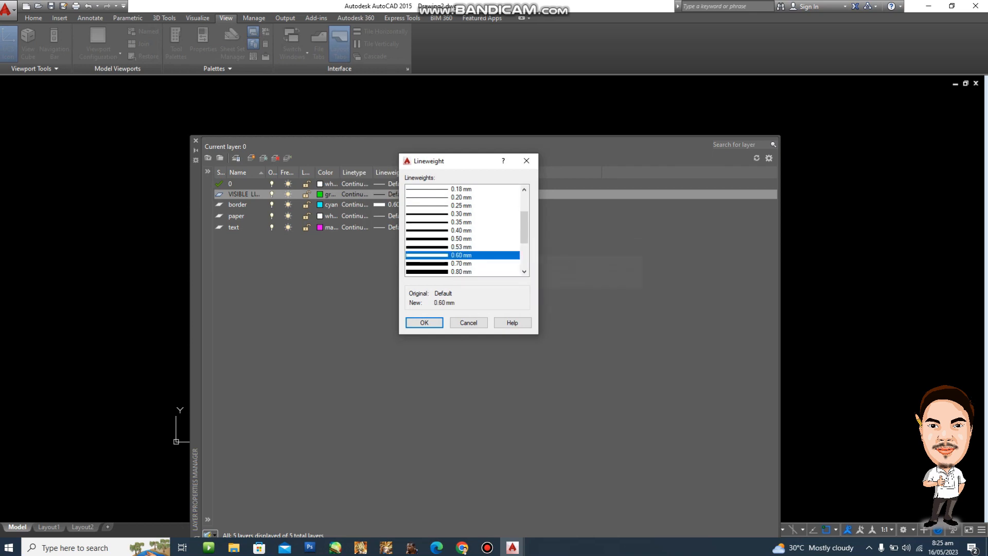
pyautogui.click(458, 231)
pyautogui.click(458, 239)
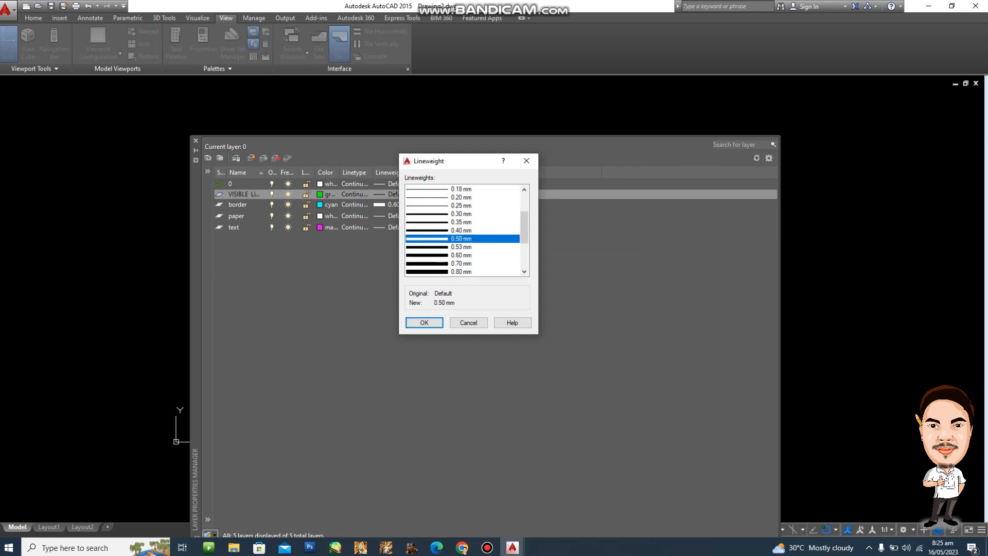
pyautogui.click(458, 230)
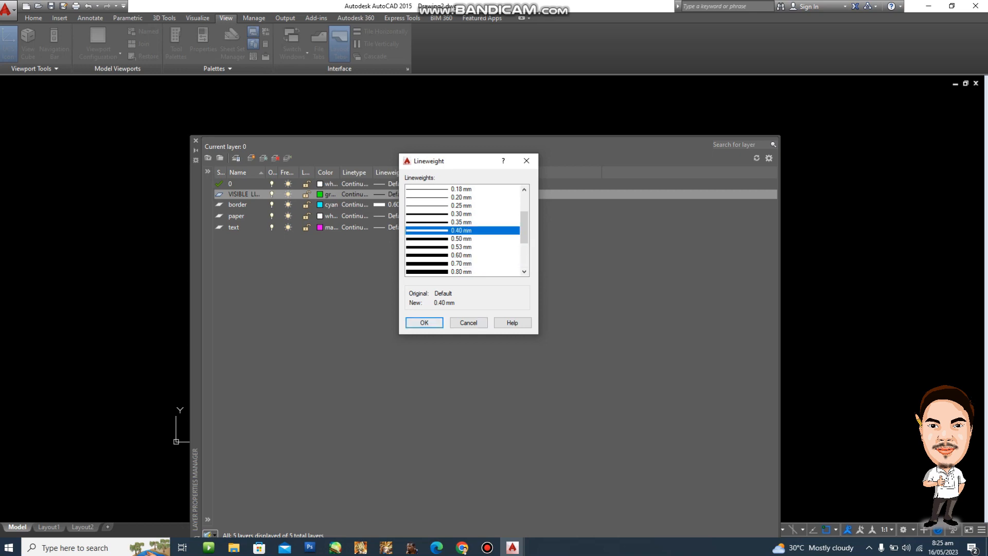
pyautogui.press('Return')
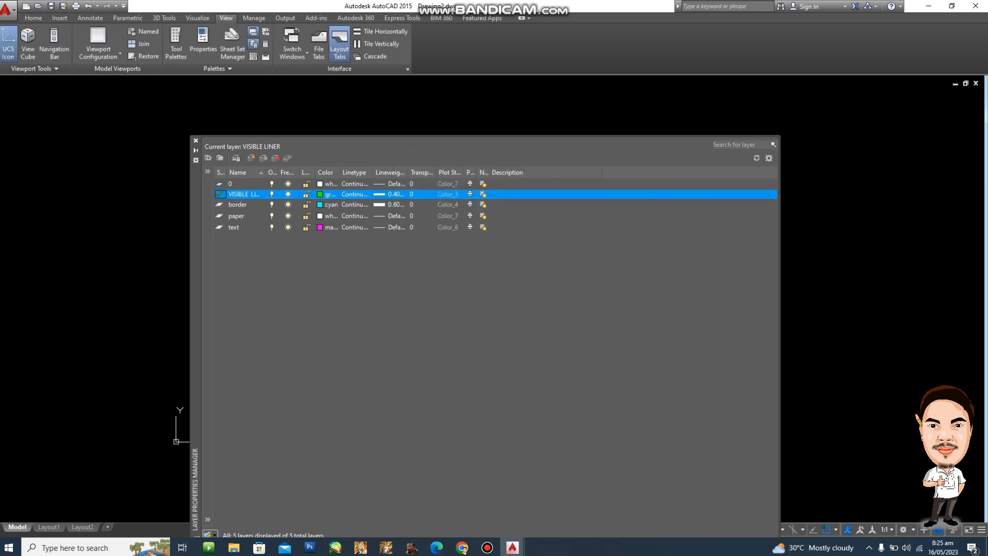
pyautogui.click(195, 141)
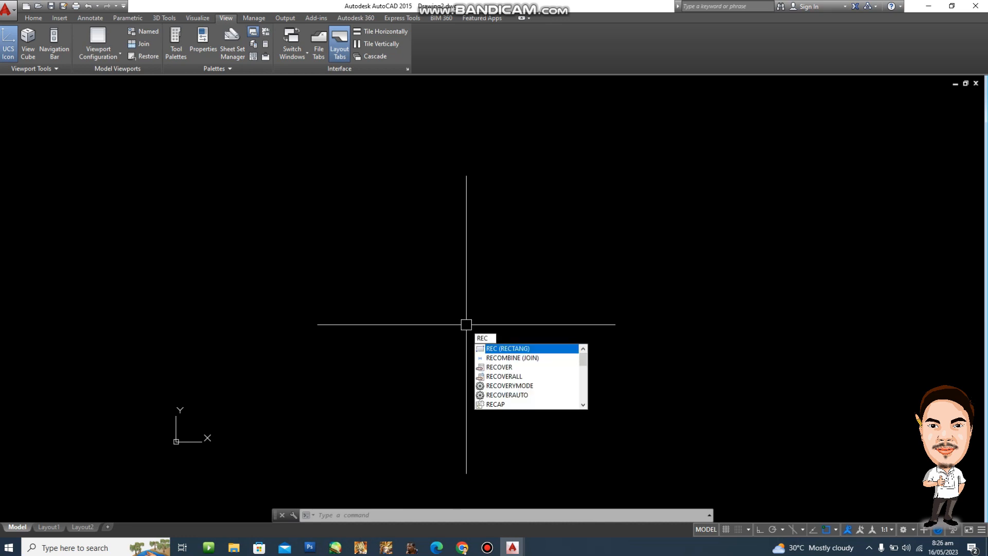
# Draw a rectangle 50 wide and 500 high in model space for the sofa's left arm
pyautogui.press('Return')
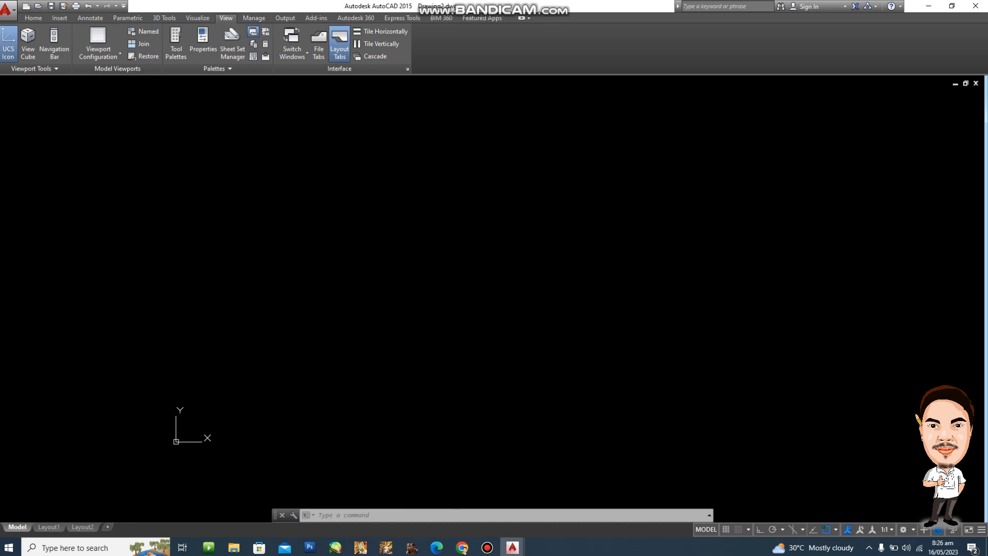
pyautogui.click(274, 469)
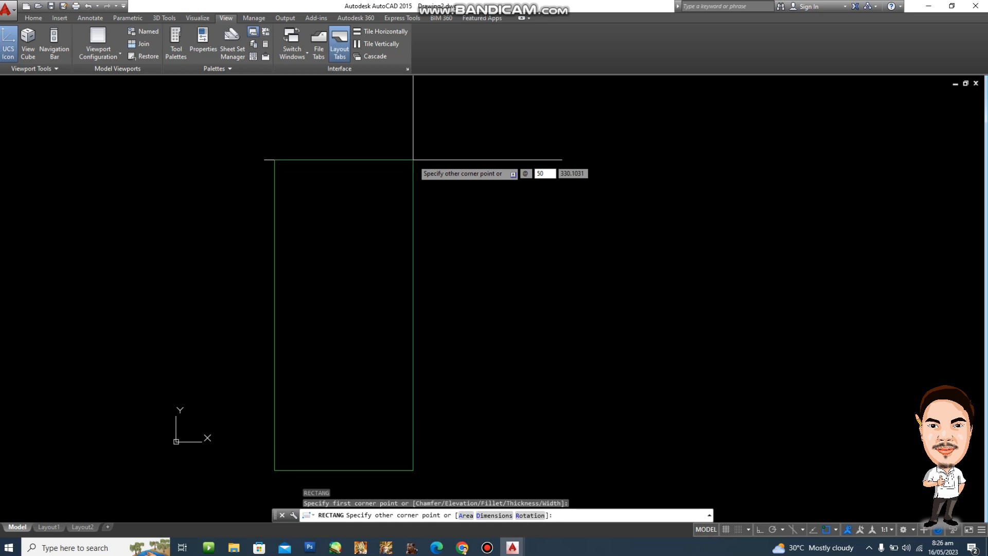
pyautogui.press('Tab')
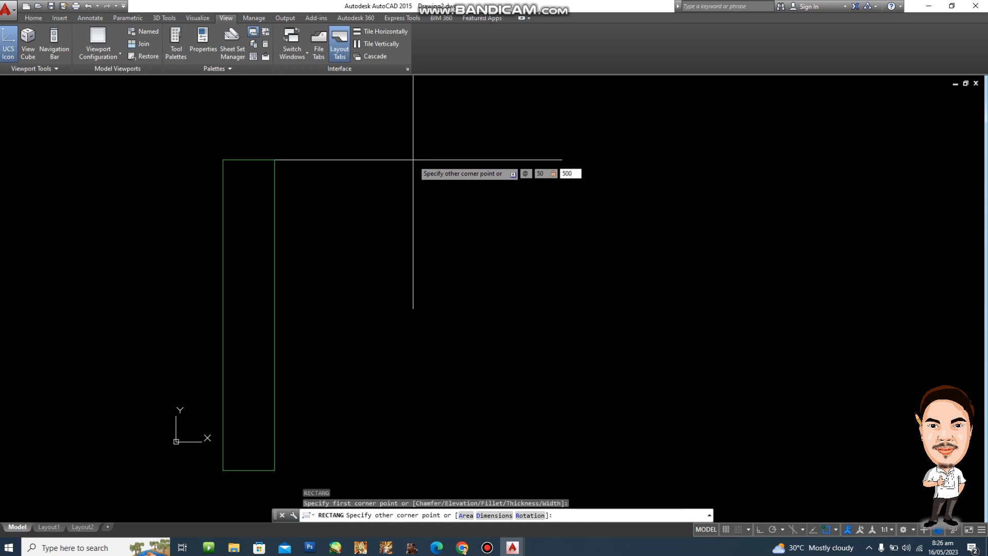
pyautogui.press('Return')
# Draw a 500 by 500 rectangle starting from the lower-right corner of the narrow rectangle
pyautogui.scroll(-4, 445, 161)
pyautogui.moveTo(441, 211); pyautogui.dragTo(403, 273, button='middle')
pyautogui.scroll(2, 342, 273)
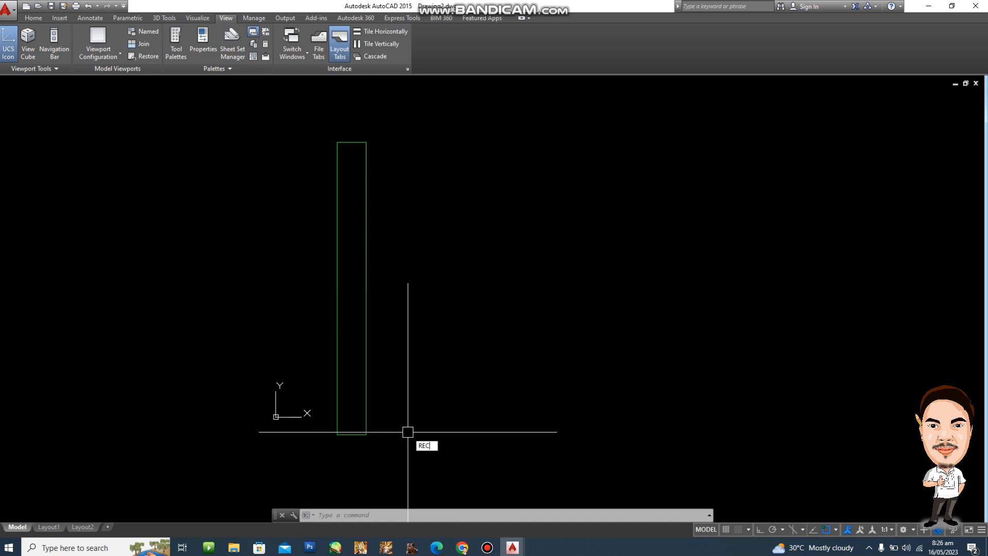
pyautogui.press('Return')
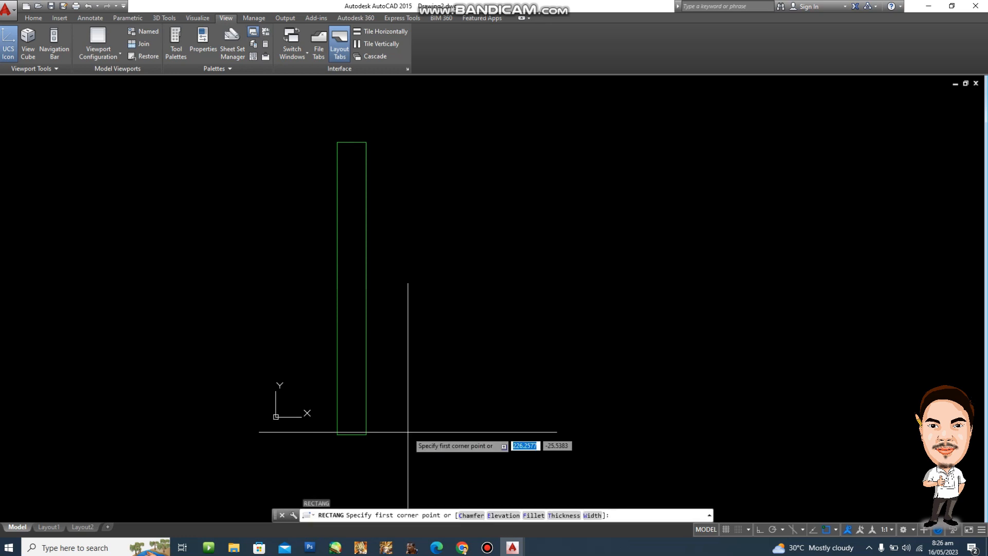
pyautogui.click(365, 434)
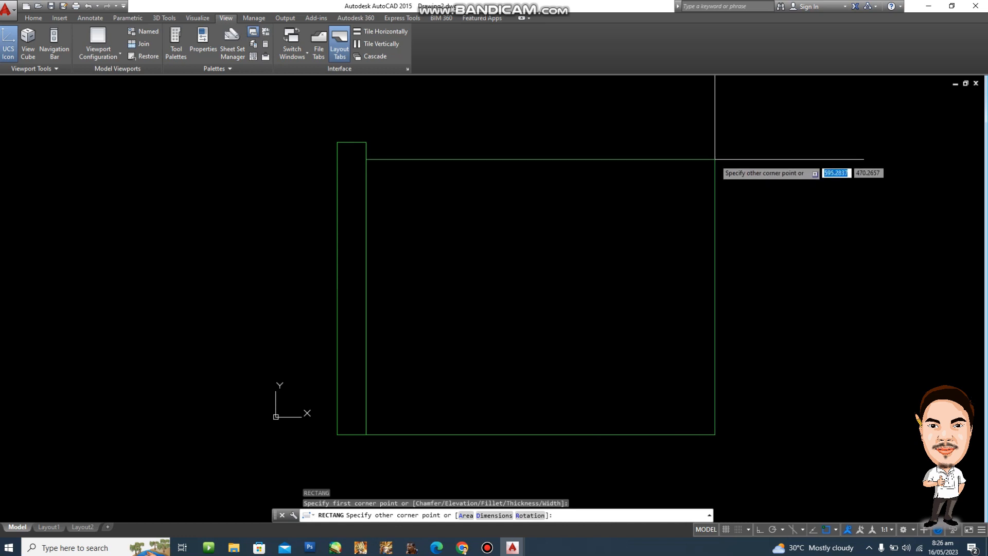
pyautogui.write('@500')
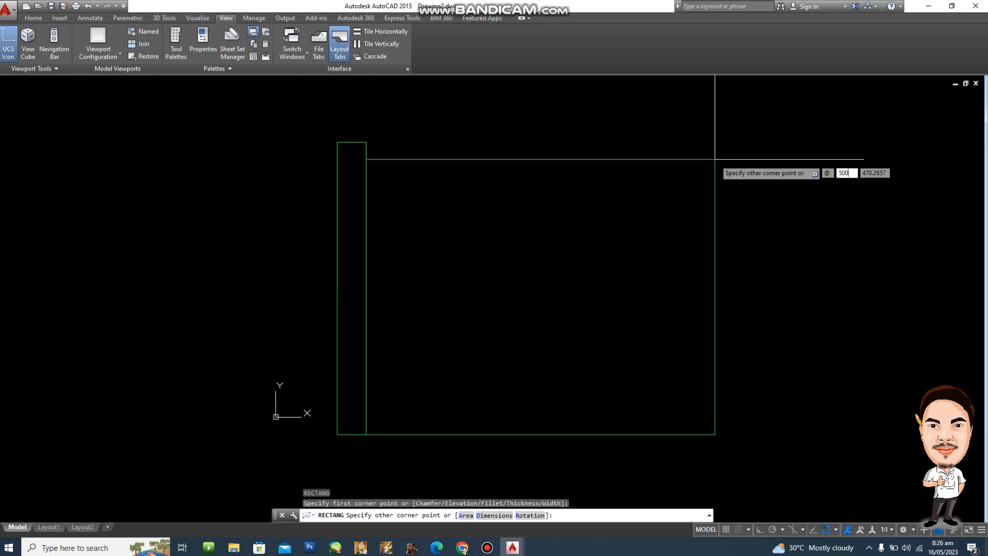
pyautogui.press('Tab')
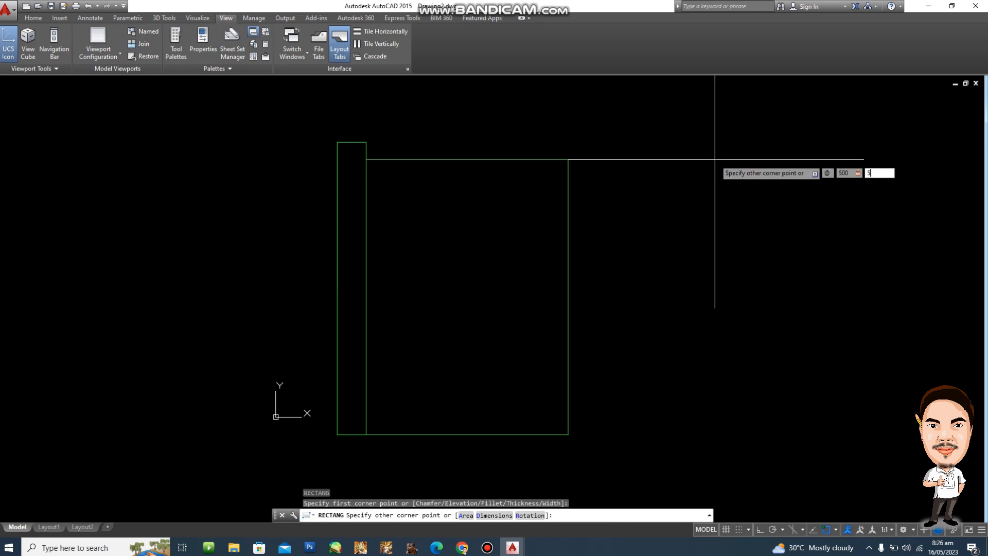
pyautogui.press('Return')
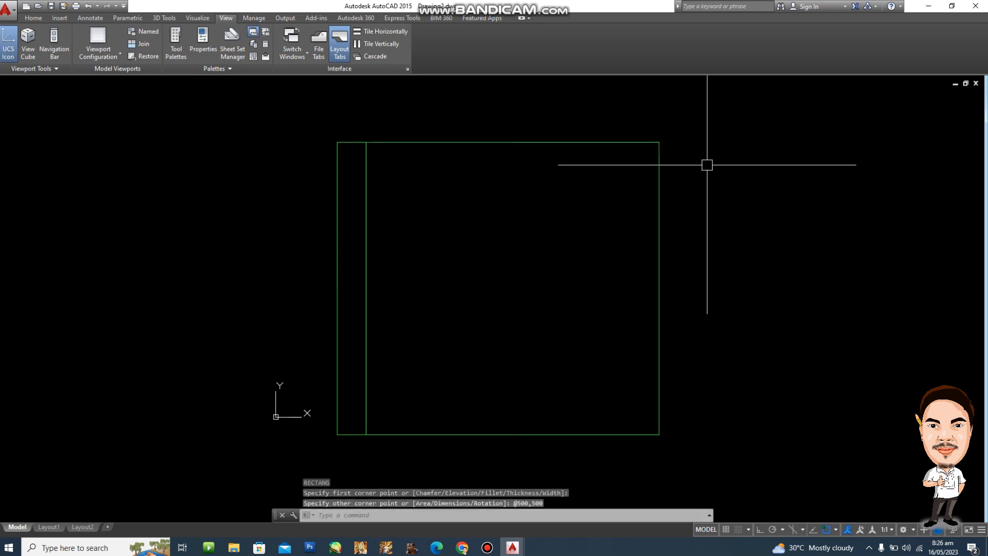
# Draw a rectangle 50 wide and 500 high from the lower-right corner of the 500 by 500 square
pyautogui.moveTo(725, 216); pyautogui.dragTo(623, 197, button='middle')
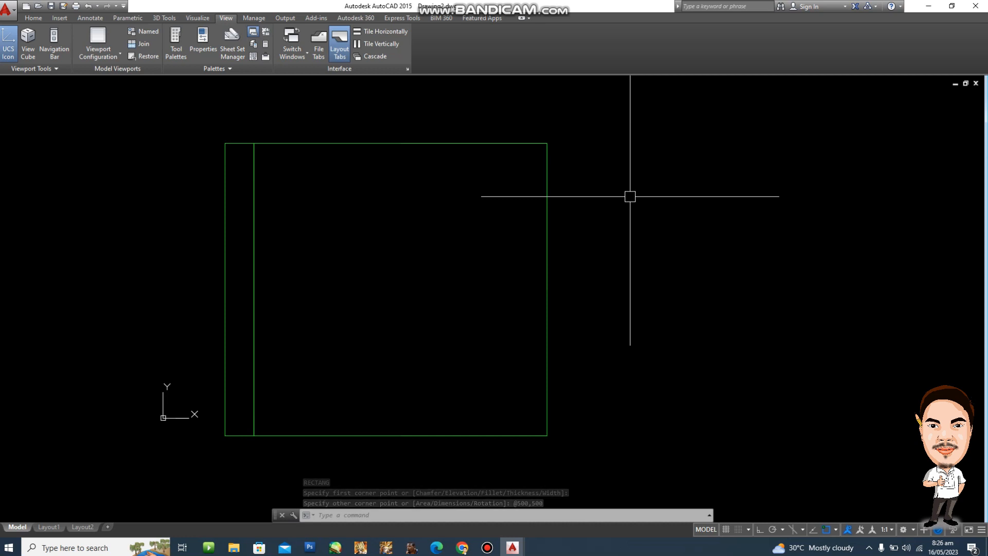
pyautogui.press('Return')
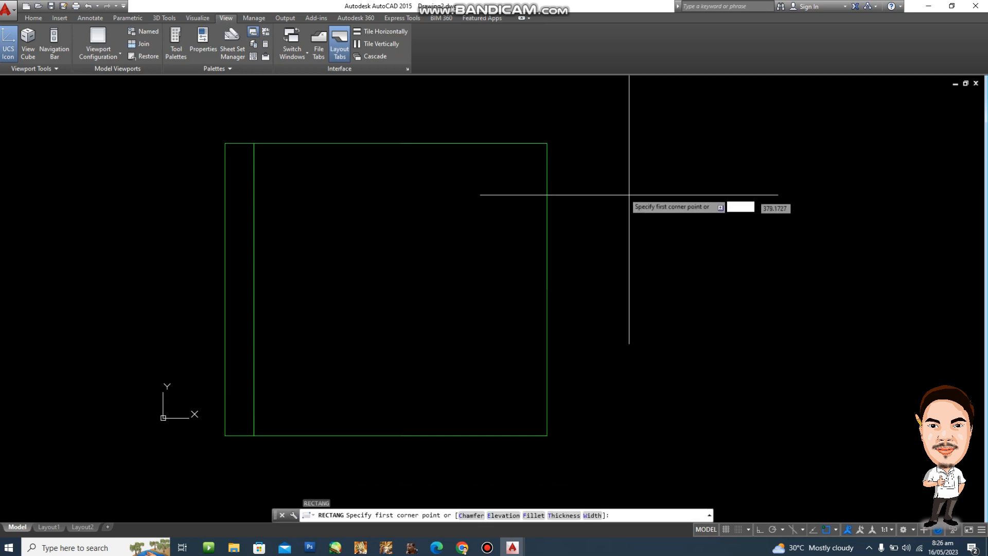
pyautogui.click(547, 435)
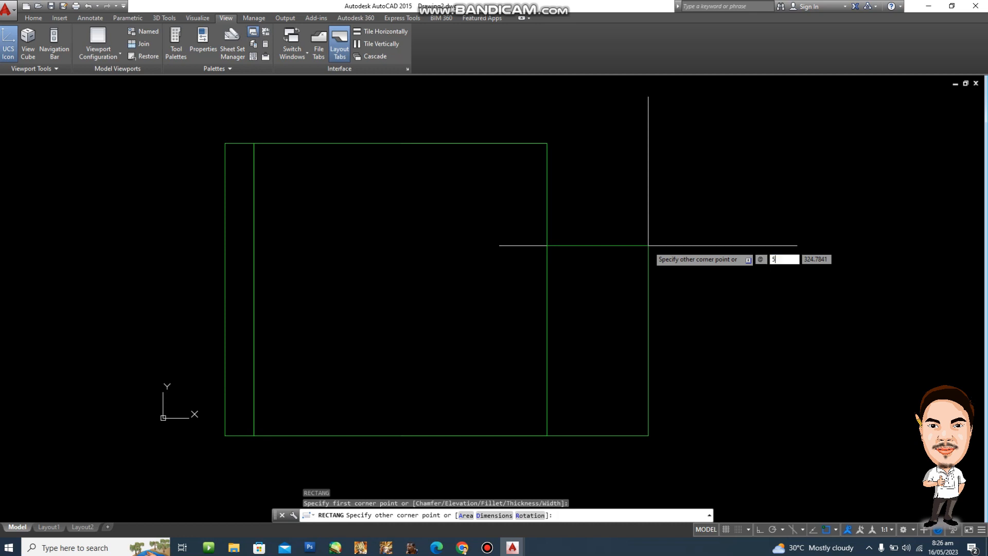
pyautogui.write('50')
pyautogui.press('Tab')
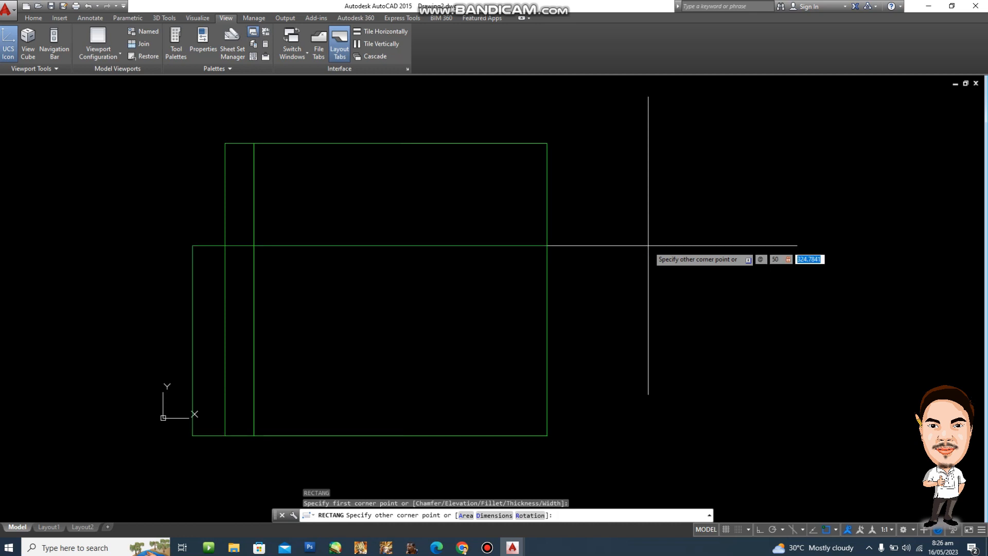
pyautogui.press('Return')
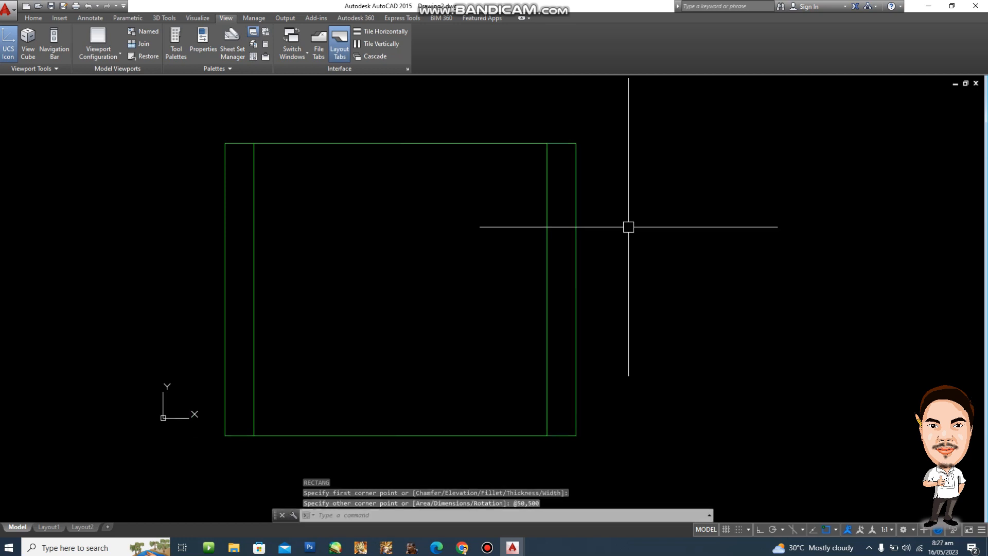
# Draw a rectangle 500 wide and 50 high on top of the square, starting from its upper-left corner
pyautogui.moveTo(561, 207); pyautogui.dragTo(560, 253, button='middle')
pyautogui.scroll(-2, 520, 242)
pyautogui.moveTo(432, 230); pyautogui.dragTo(398, 216, button='middle')
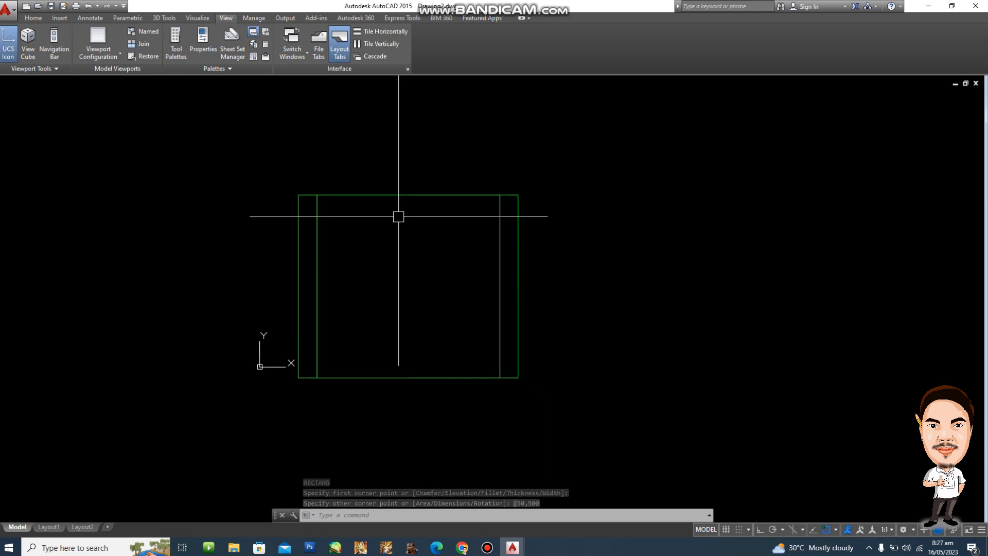
pyautogui.write('REC')
pyautogui.press('Return')
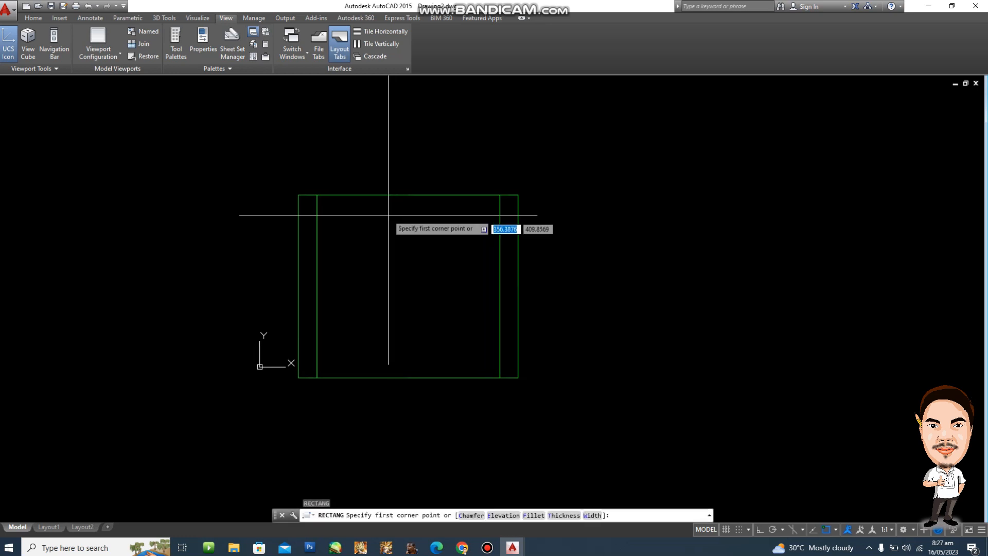
pyautogui.click(318, 194)
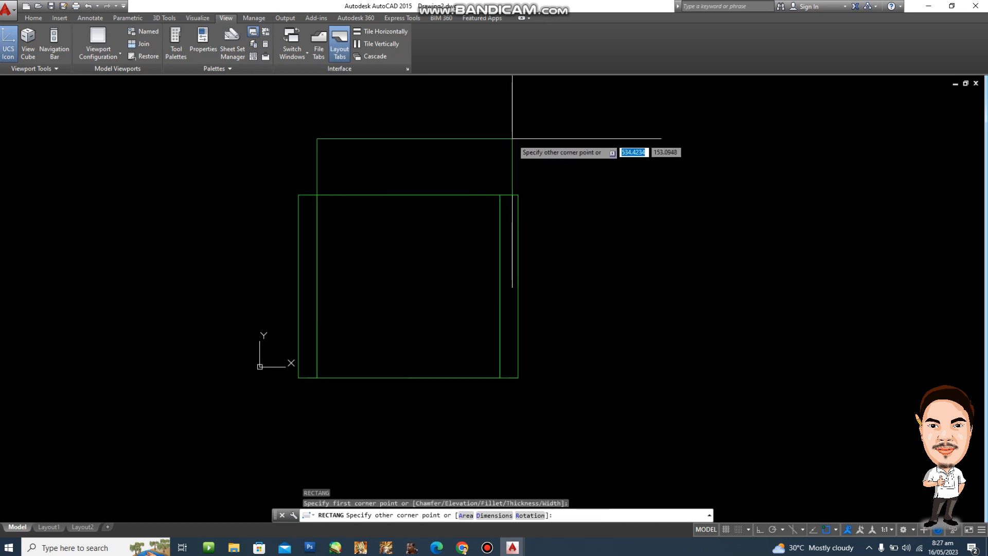
pyautogui.write('@')
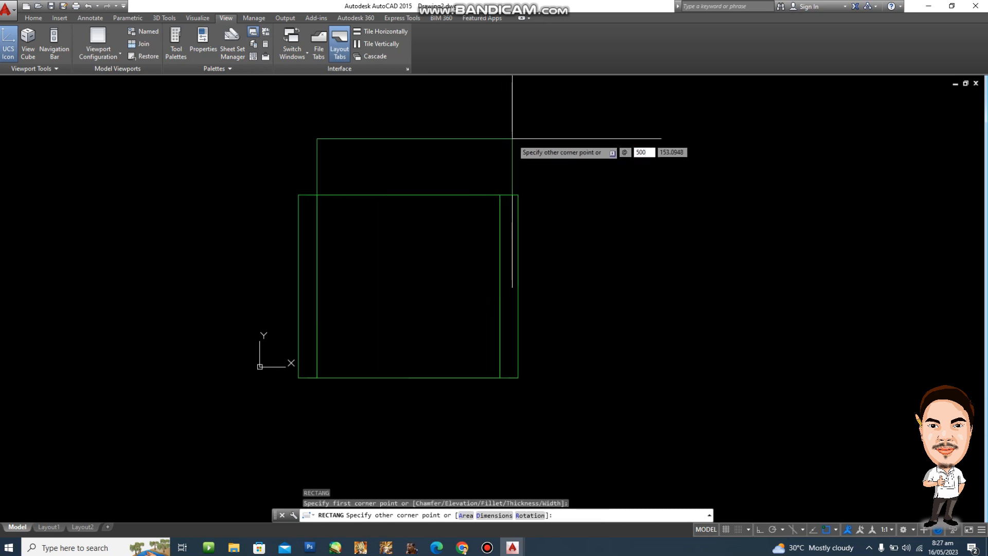
pyautogui.write('500')
pyautogui.press('Tab')
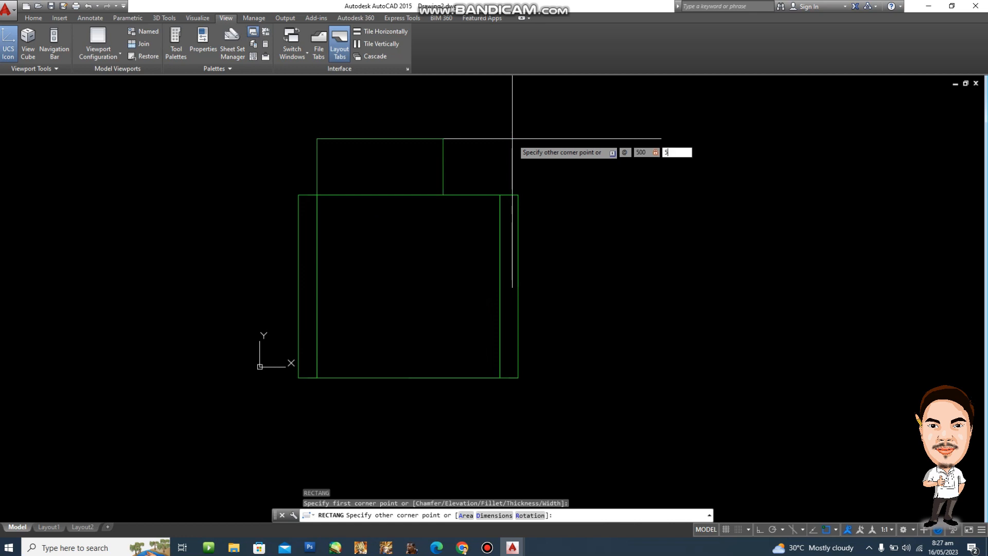
pyautogui.press('Return')
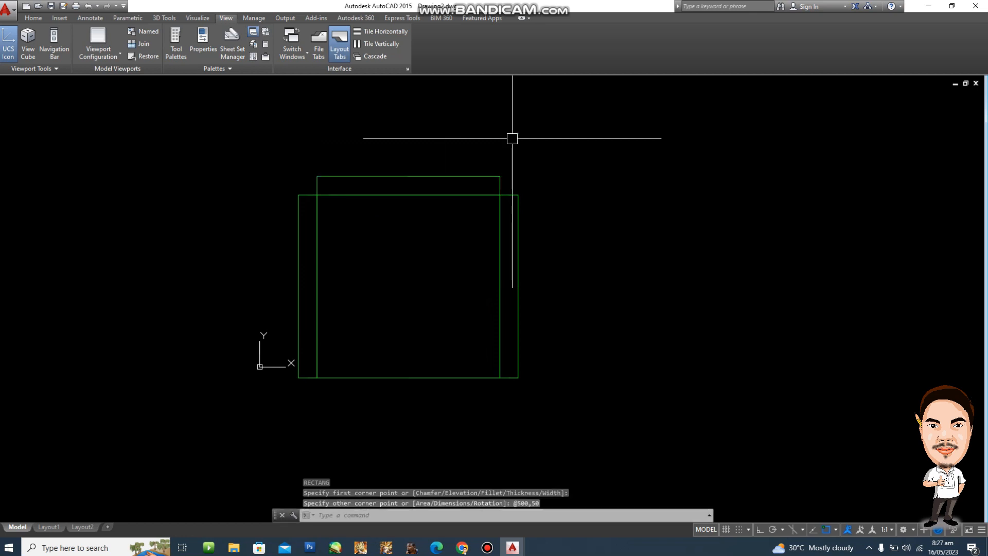
pyautogui.scroll(3, 514, 289)
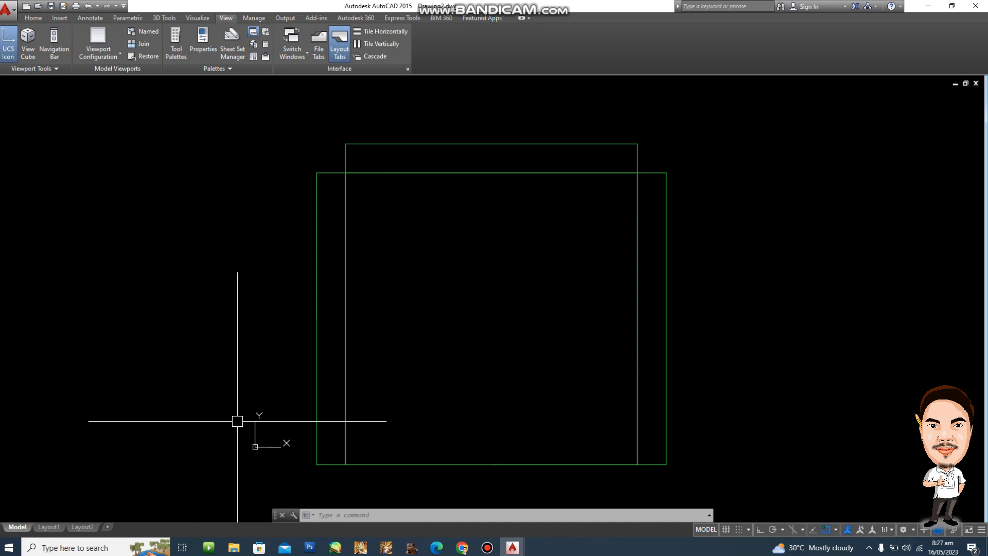
pyautogui.scroll(-2, 548, 395)
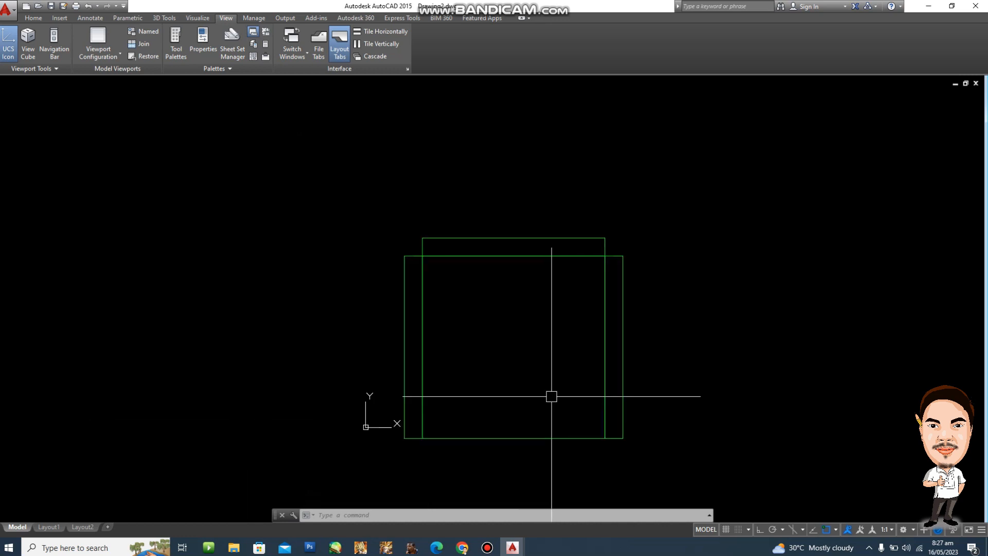
pyautogui.moveTo(549, 395); pyautogui.dragTo(527, 379, button='middle')
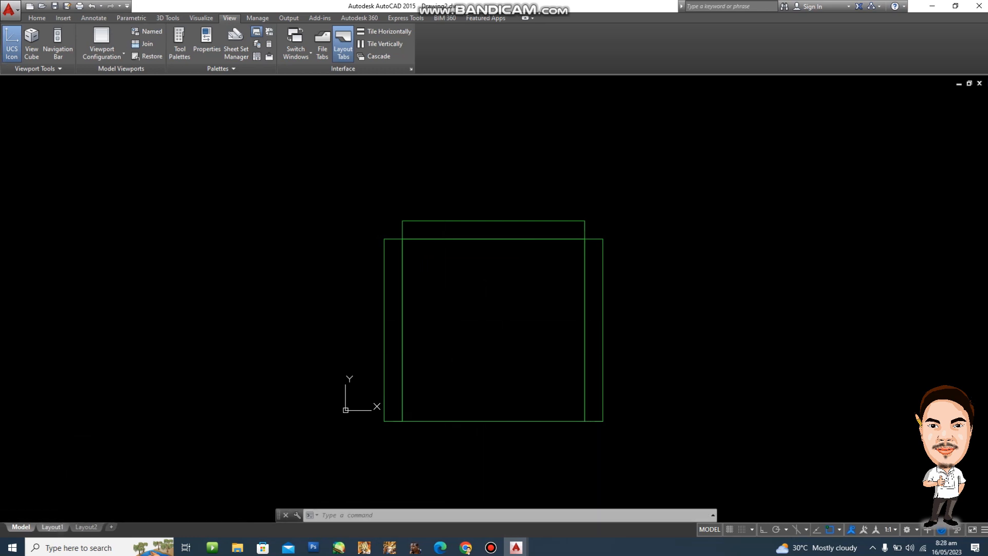
# Fit and centre the whole sofa plan inside each of the two viewports on Layout1
pyautogui.click(51, 527)
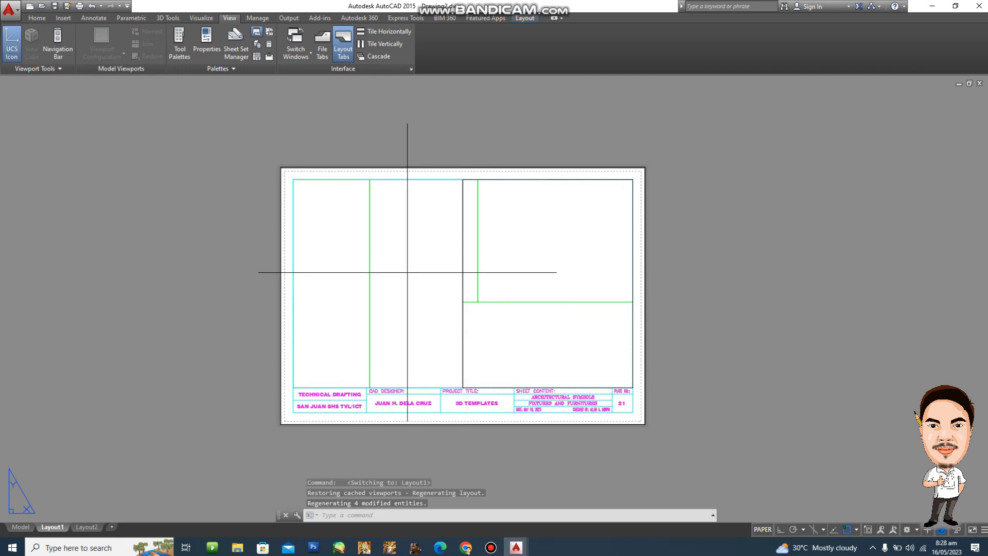
pyautogui.doubleClick(407, 274)
pyautogui.scroll(-4, 380, 273)
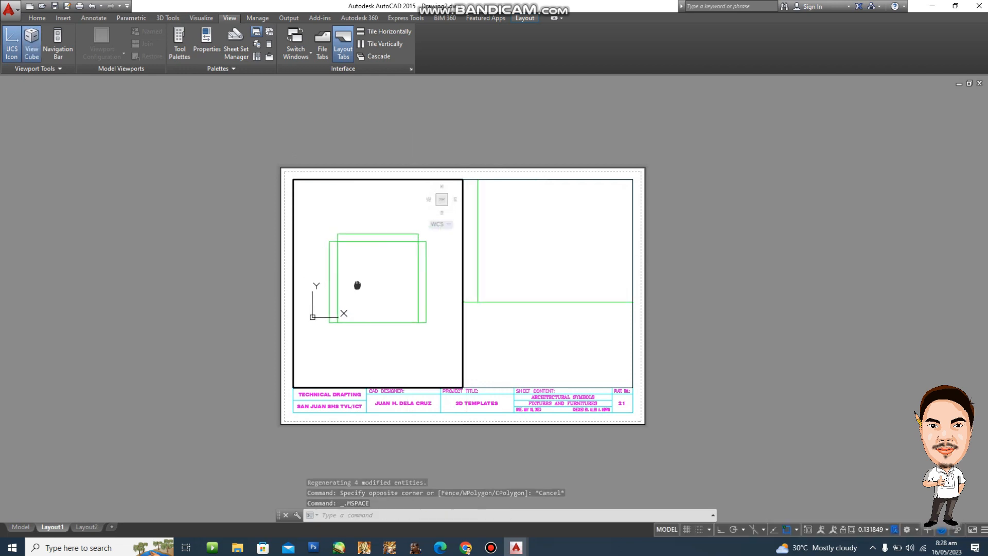
pyautogui.click(524, 270)
pyautogui.scroll(-3, 528, 271)
pyautogui.moveTo(528, 270); pyautogui.dragTo(547, 279, button='middle')
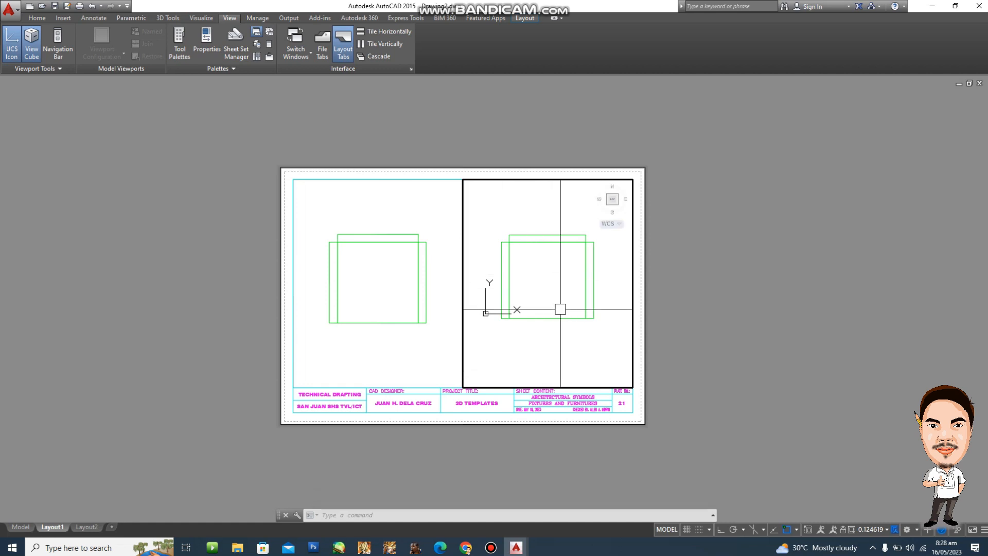
pyautogui.click(443, 302)
pyautogui.click(527, 294)
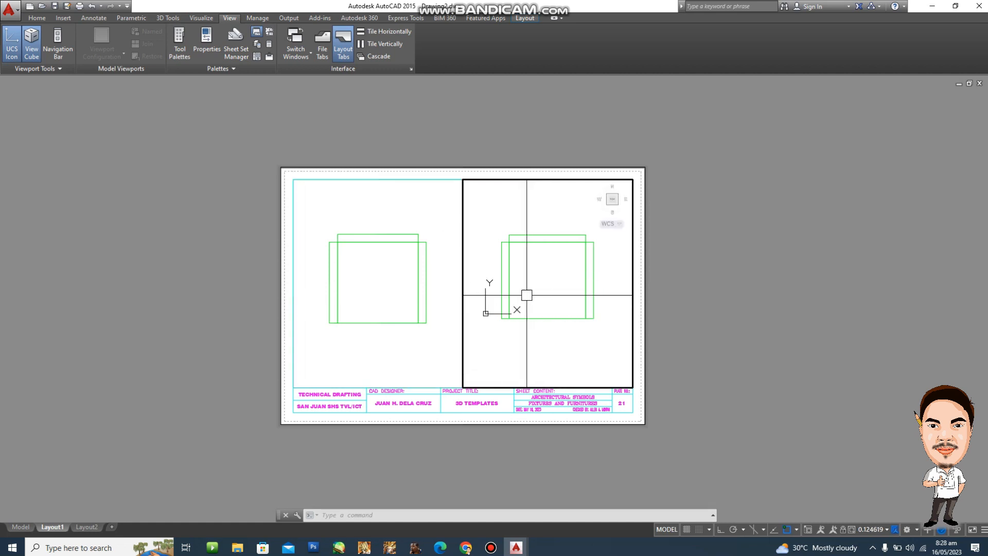
pyautogui.click(419, 287)
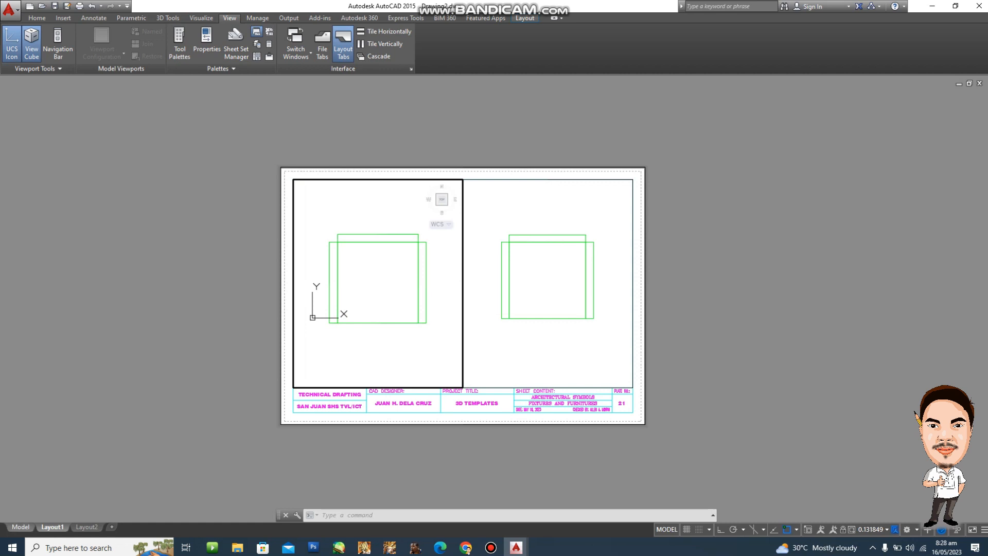
pyautogui.click(609, 313)
pyautogui.click(424, 306)
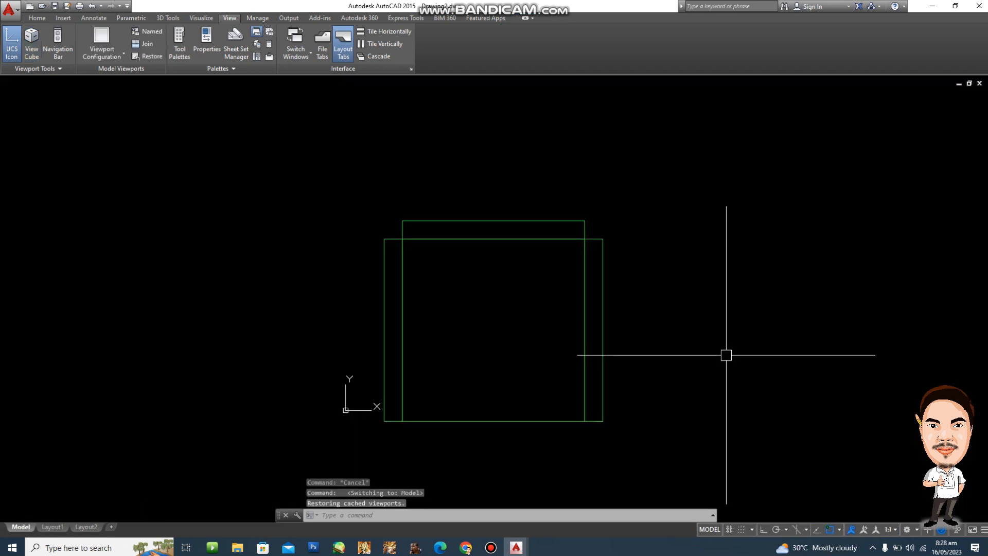
# Return to model space and use 3D Orbit to tilt the sofa outlines into an angled 3D view
pyautogui.moveTo(708, 355); pyautogui.dragTo(690, 338, button='middle')
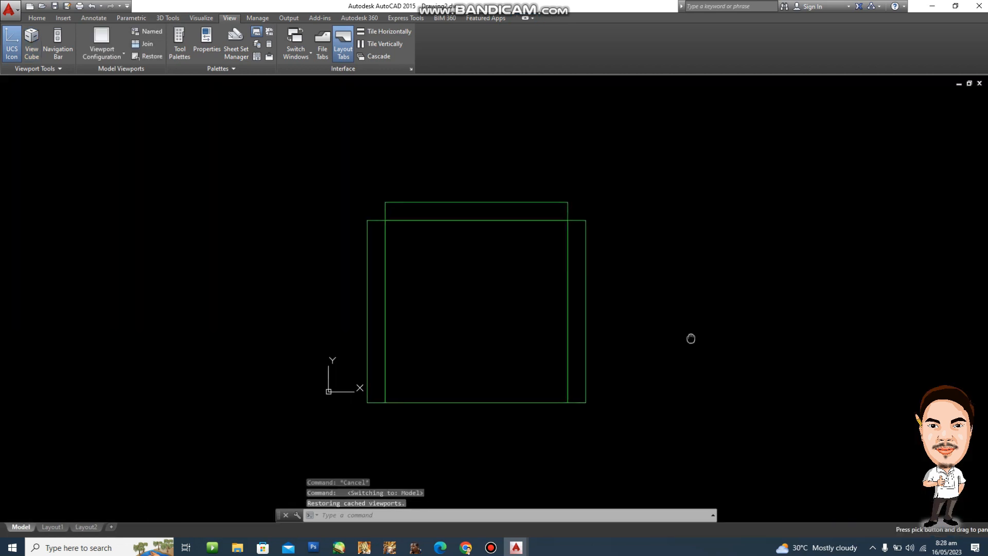
pyautogui.moveTo(512, 417); pyautogui.dragTo(450, 375, button='middle')
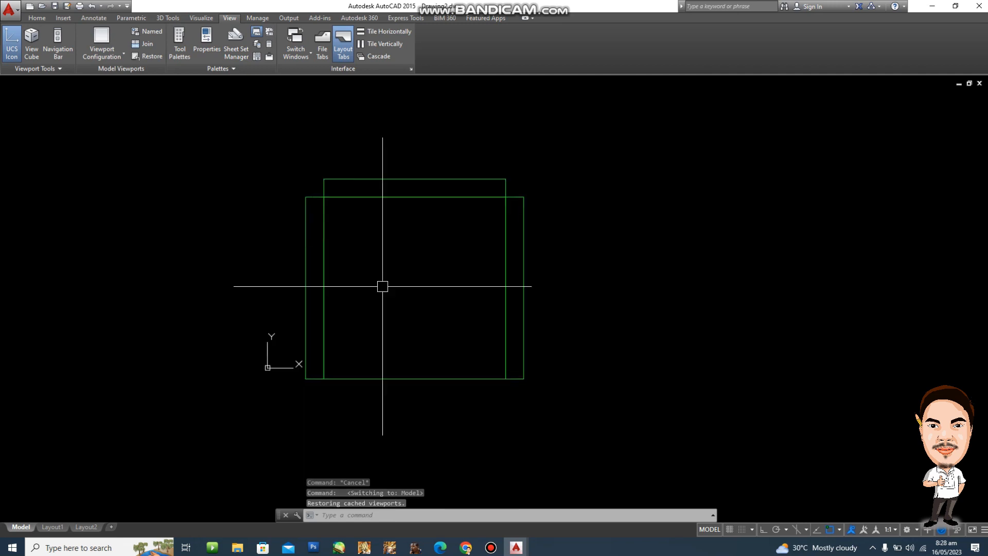
pyautogui.scroll(2, 384, 287)
pyautogui.moveTo(387, 290); pyautogui.dragTo(391, 307, button='middle')
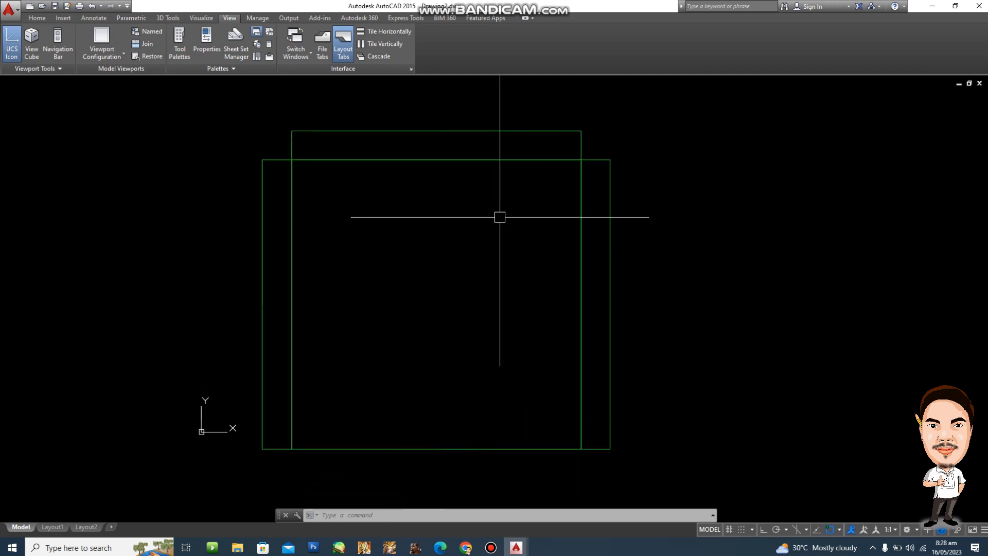
pyautogui.write('3DO')
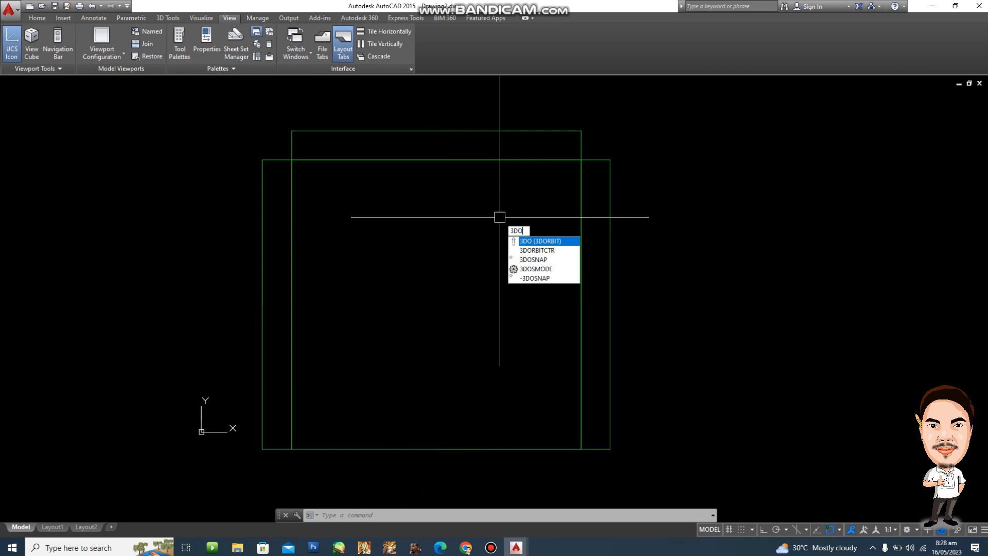
pyautogui.press('Return')
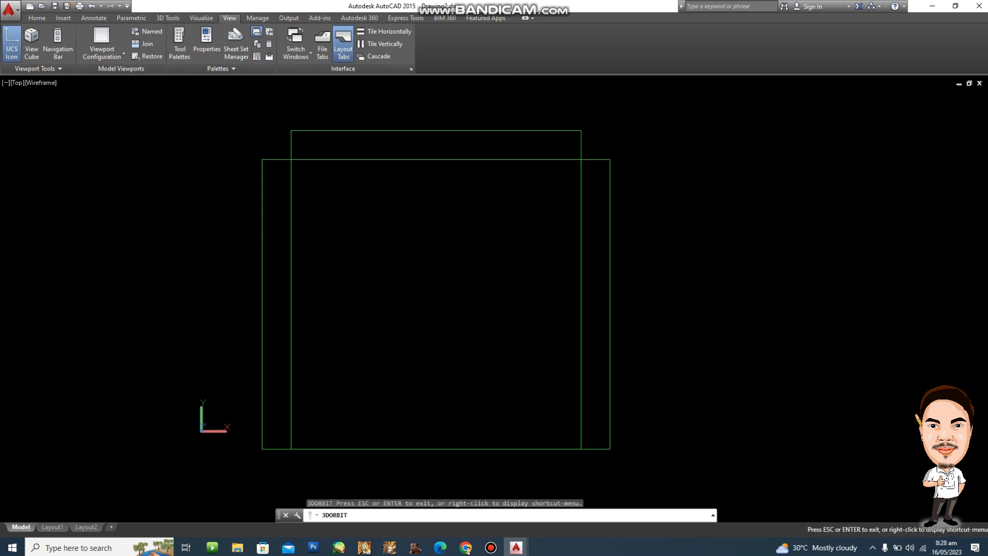
pyautogui.moveTo(438, 319); pyautogui.dragTo(506, 220)
pyautogui.scroll(-2, 585, 321)
pyautogui.moveTo(585, 321); pyautogui.dragTo(500, 325, button='middle')
pyautogui.scroll(-2, 581, 319)
pyautogui.scroll(1, 535, 329)
pyautogui.press('Escape')
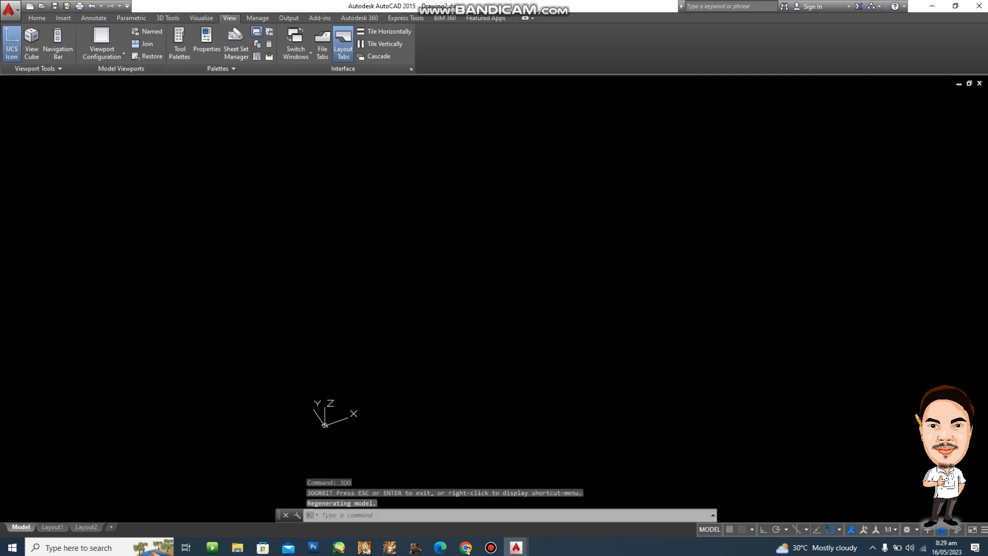
pyautogui.scroll(2, 503, 324)
pyautogui.scroll(-6, 507, 332)
pyautogui.scroll(4, 545, 344)
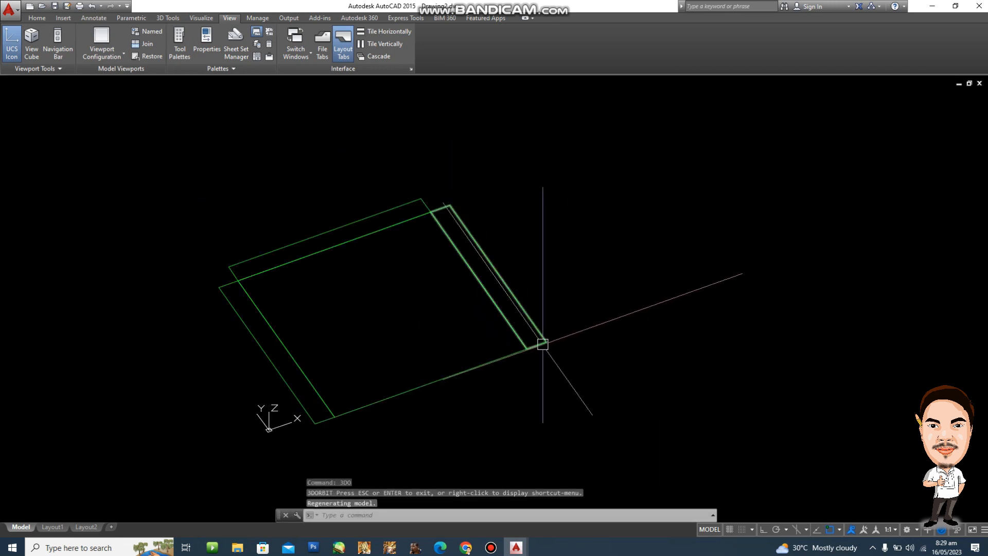
pyautogui.moveTo(644, 337); pyautogui.dragTo(727, 348, button='middle')
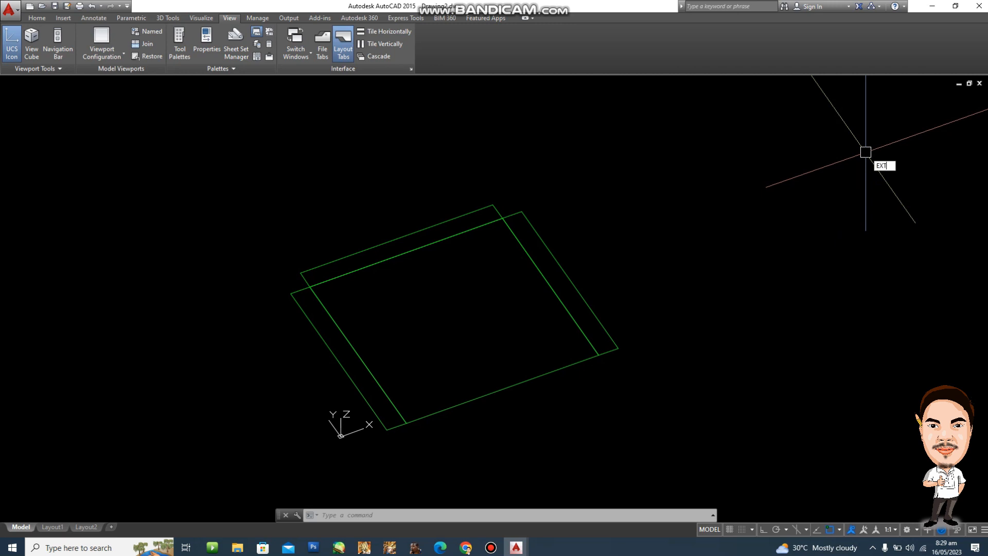
# Extrude the 500 by 50 backrest rectangle upward to a height of 700
pyautogui.press('Return')
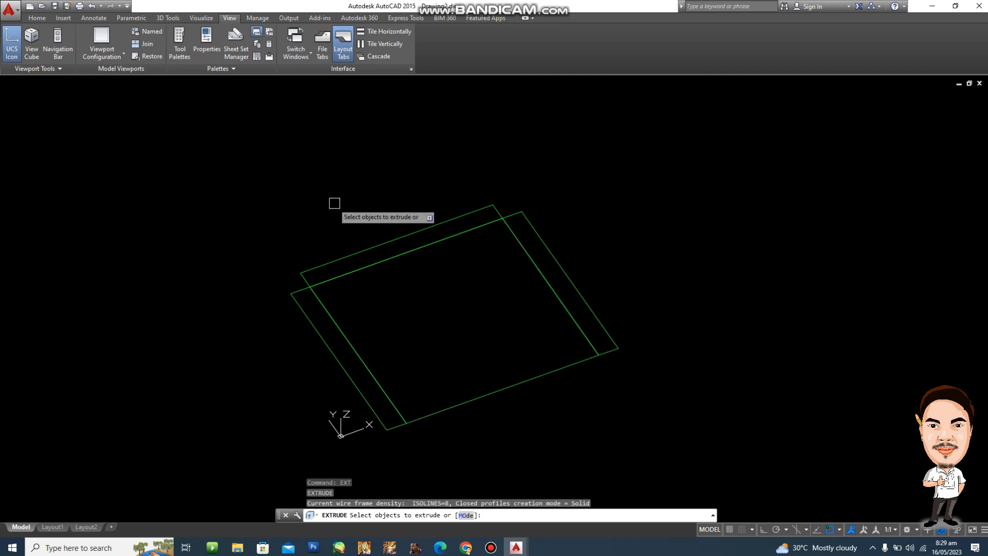
pyautogui.click(350, 256)
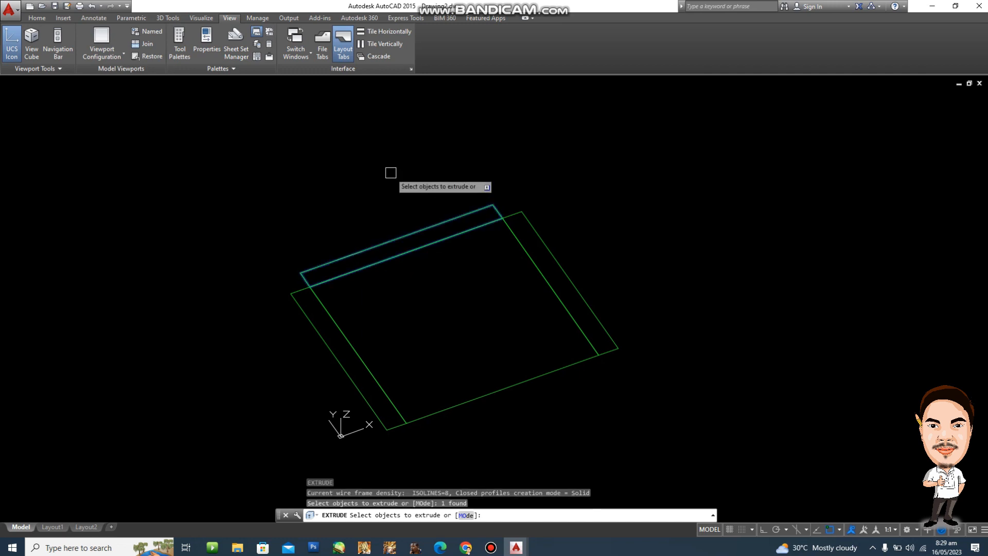
pyautogui.press('Return')
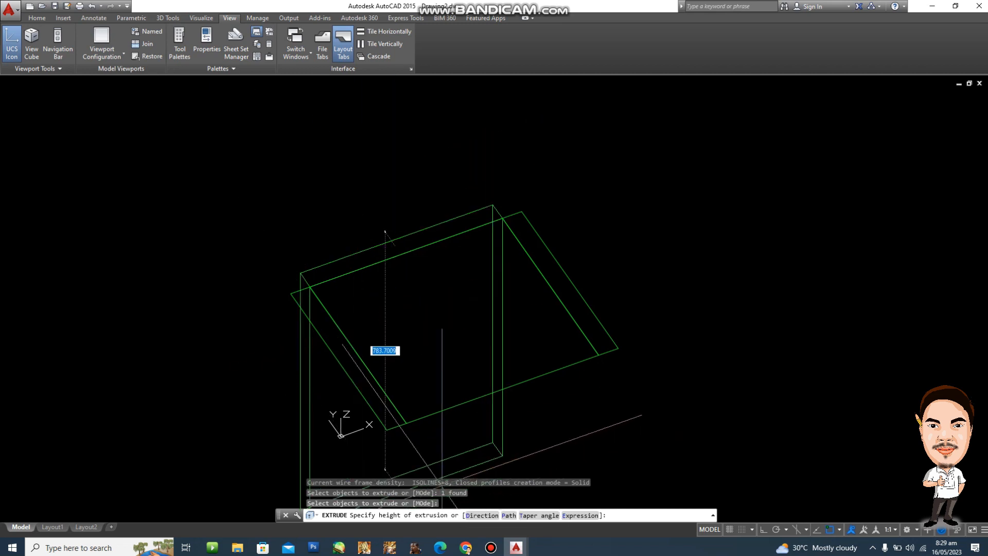
pyautogui.scroll(-2, 329, 198)
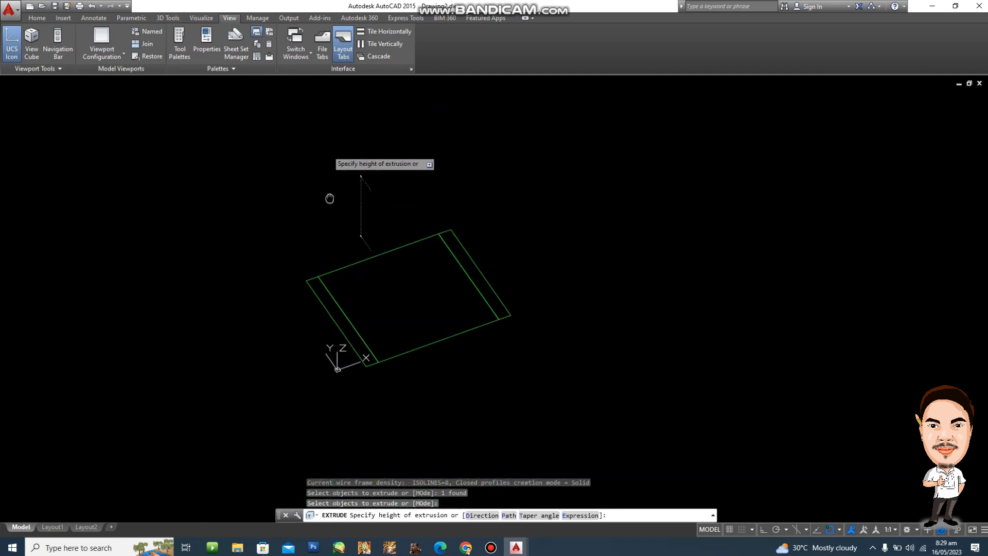
pyautogui.moveTo(330, 198); pyautogui.dragTo(329, 207, button='middle')
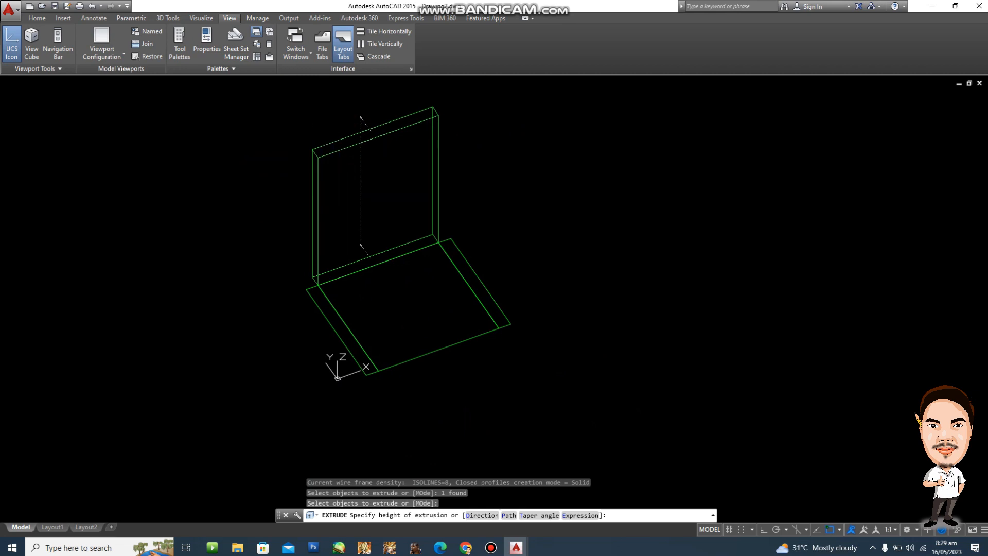
pyautogui.press('Return')
# Extrude both 50 by 500 armrest rectangles together upward to a height of 600
pyautogui.moveTo(399, 290); pyautogui.dragTo(456, 310, button='middle')
pyautogui.scroll(-2, 489, 297)
pyautogui.scroll(2, 452, 296)
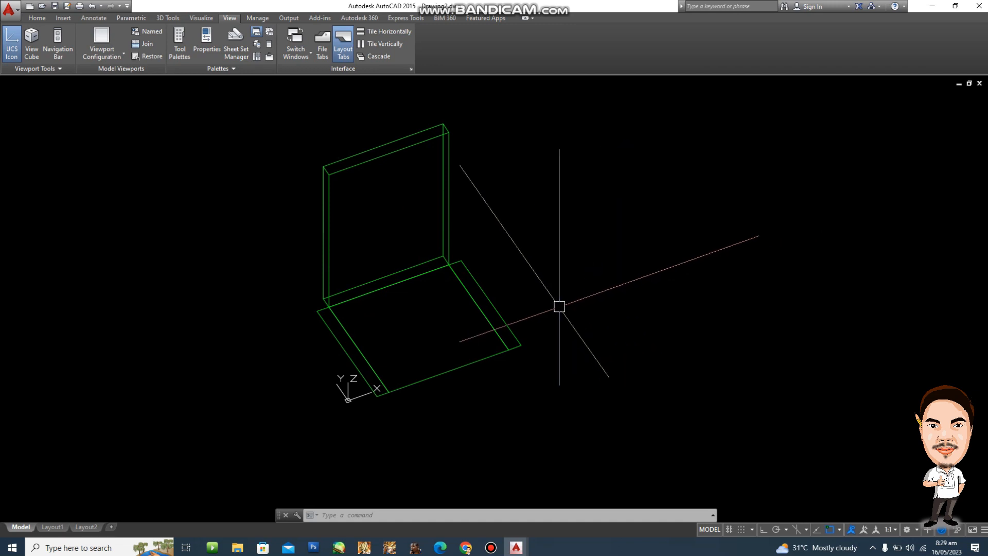
pyautogui.scroll(2, 357, 357)
pyautogui.moveTo(391, 355); pyautogui.dragTo(373, 383, button='middle')
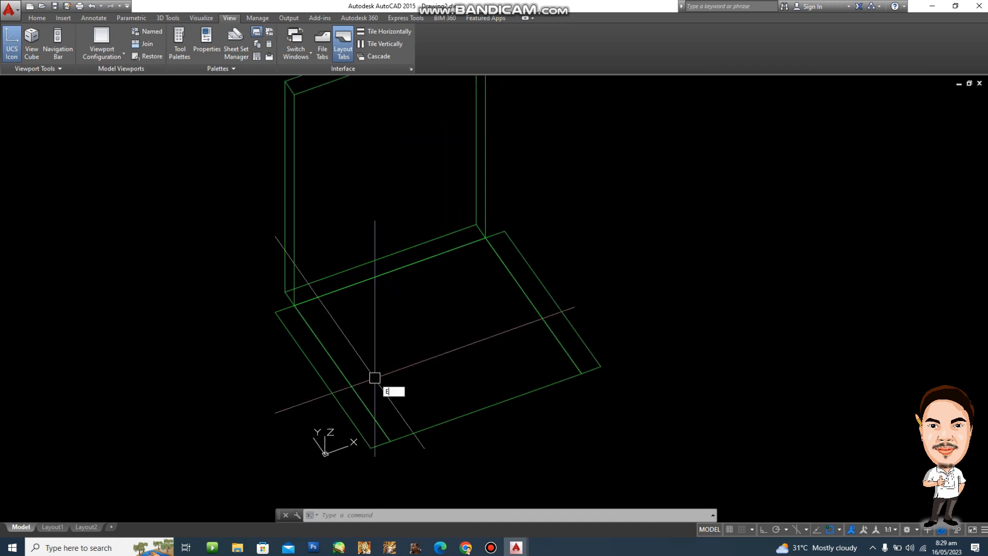
pyautogui.write('T')
pyautogui.press('Return')
pyautogui.scroll(-2, 314, 371)
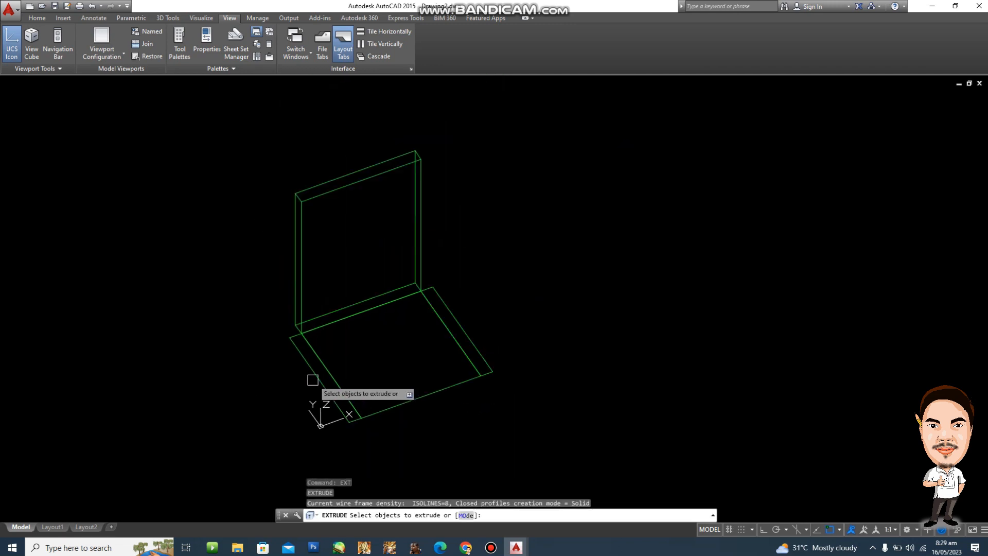
pyautogui.click(313, 367)
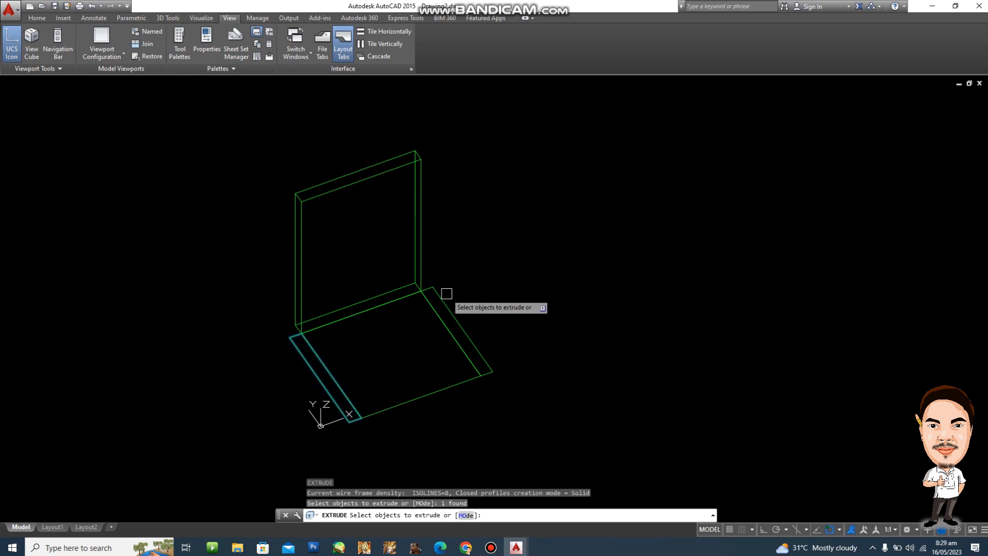
pyautogui.click(446, 294)
pyautogui.press('Return')
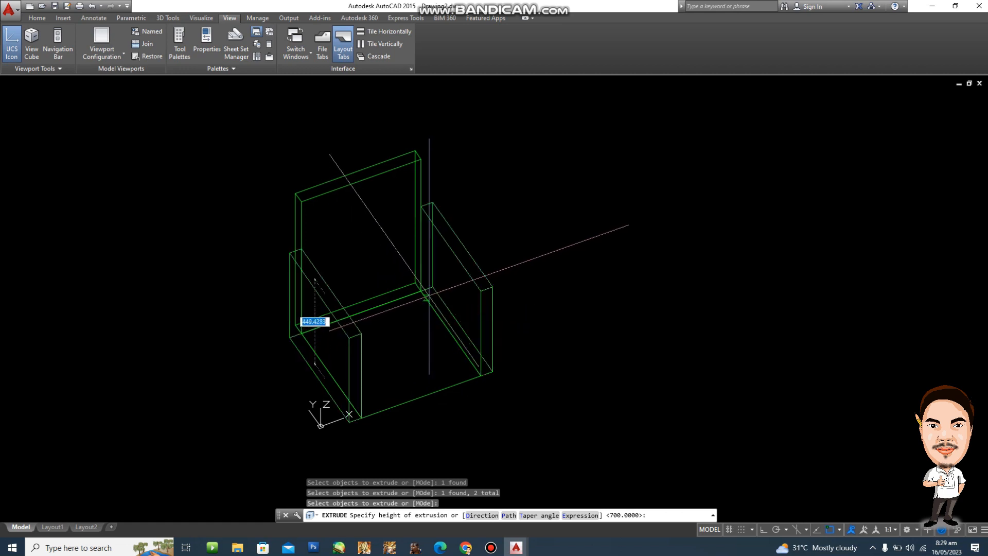
pyautogui.write('600')
pyautogui.press('Return')
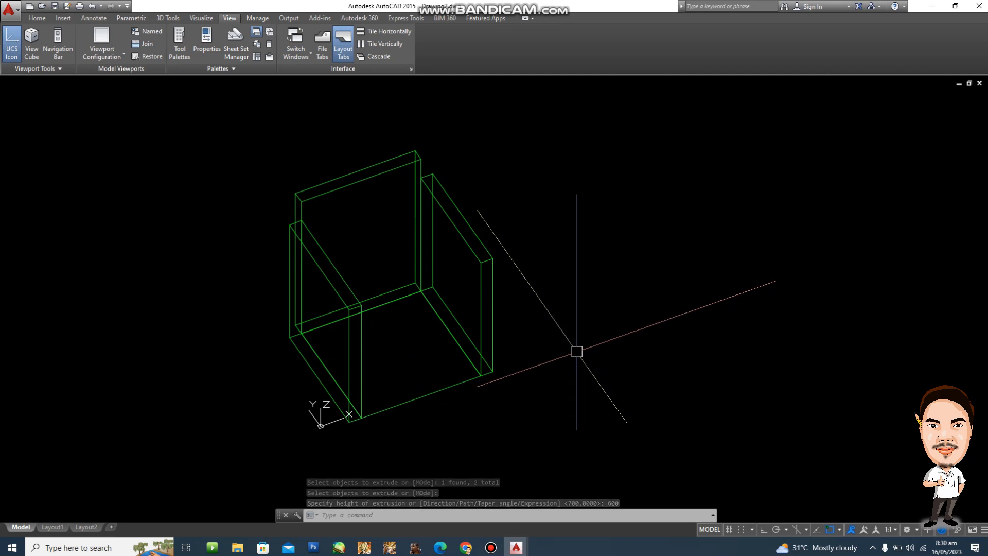
# Try to extrude the 500 by 500 seat square between the armrests downward by 300
pyautogui.scroll(2, 520, 408)
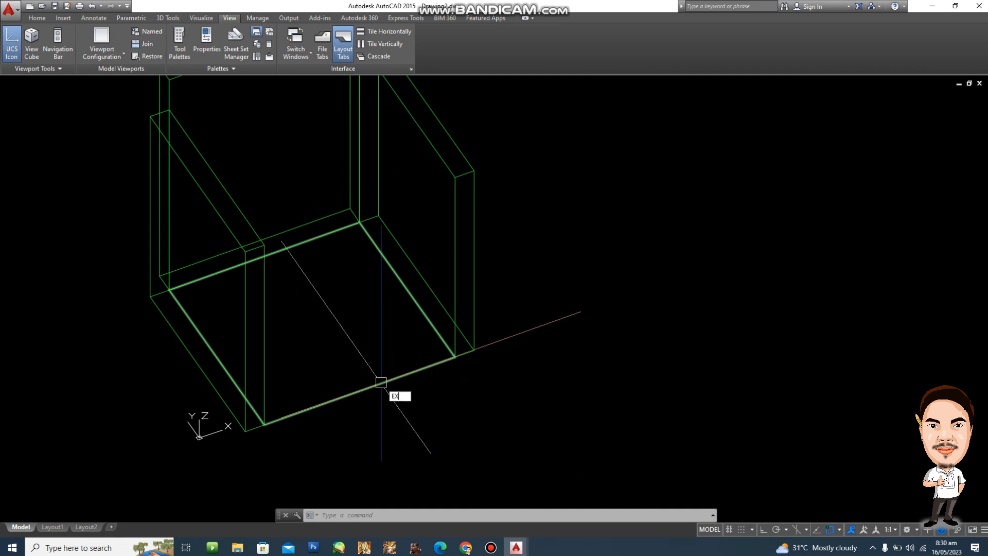
pyautogui.write('T')
pyautogui.press('Return')
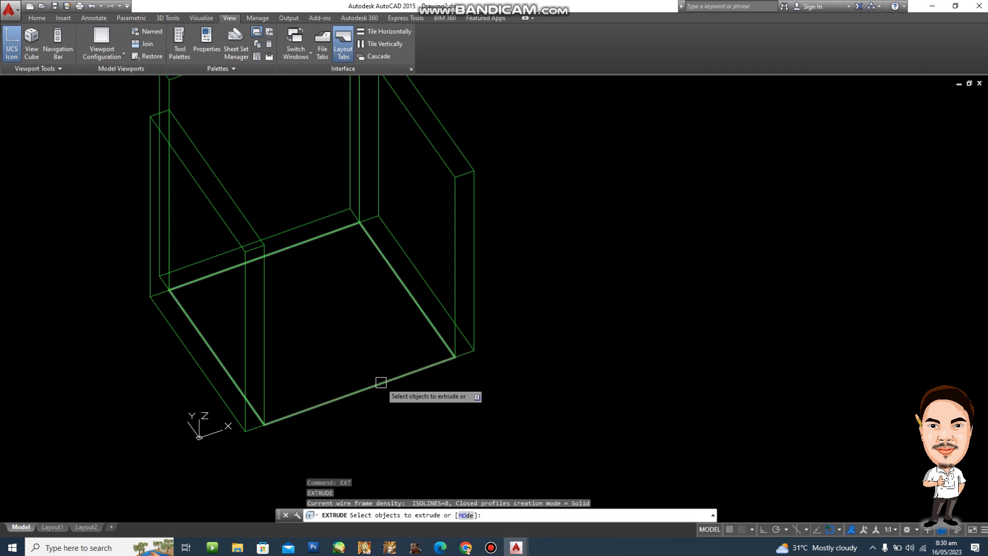
pyautogui.click(354, 393)
pyautogui.press('Return')
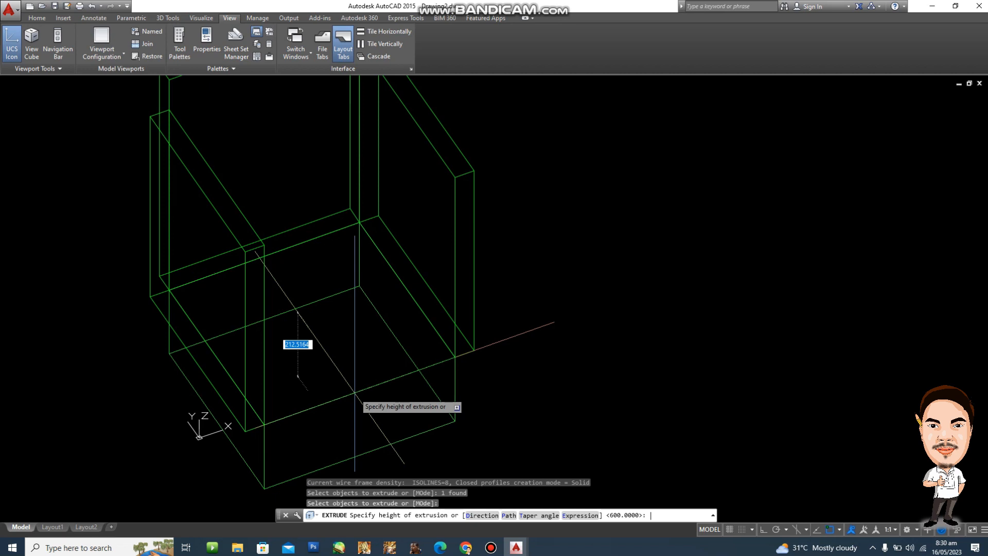
pyautogui.press('BackSpace')
pyautogui.press('Return')
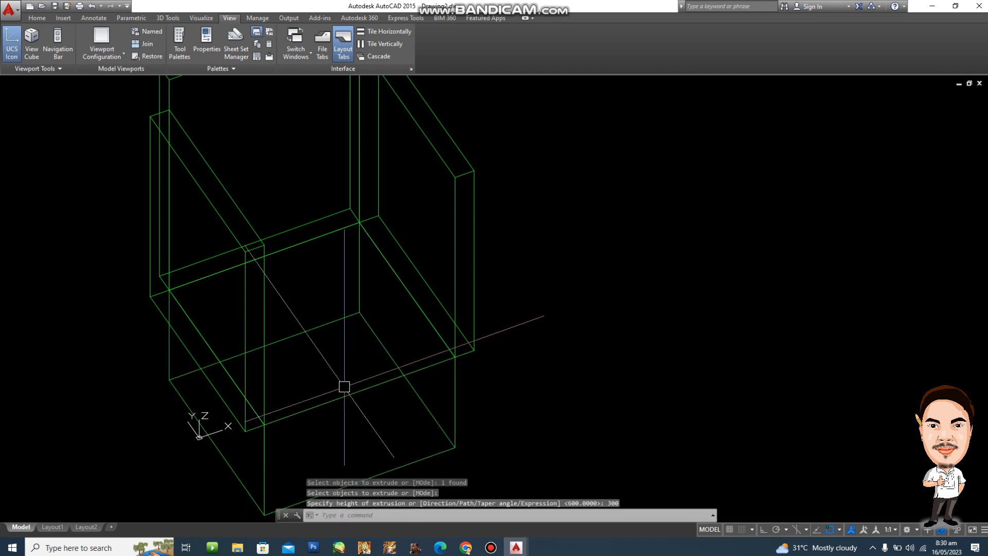
# Undo the downward extrusion of the seat square
pyautogui.scroll(-4, 403, 406)
pyautogui.scroll(2, 400, 397)
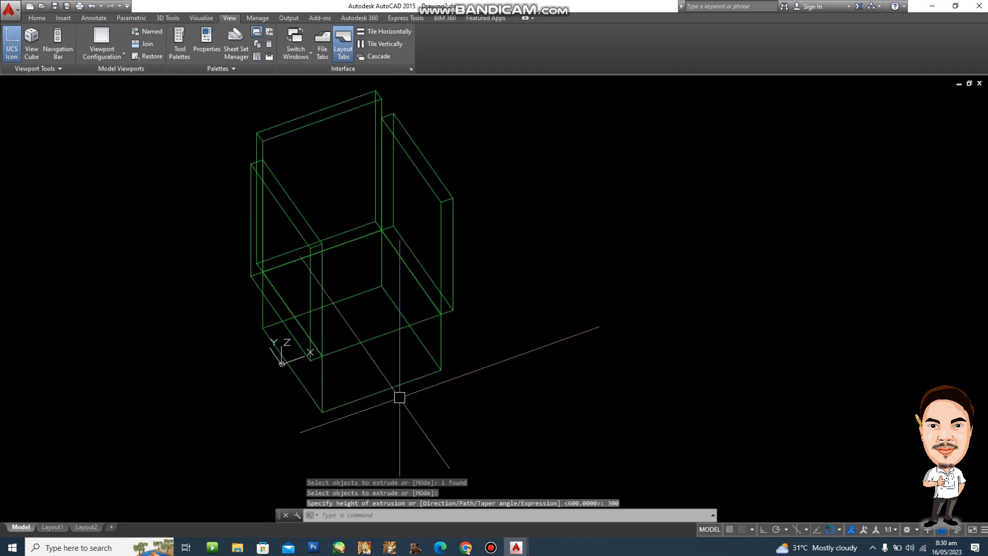
pyautogui.scroll(2, 403, 406)
pyautogui.hotkey('ctrl', 'z')
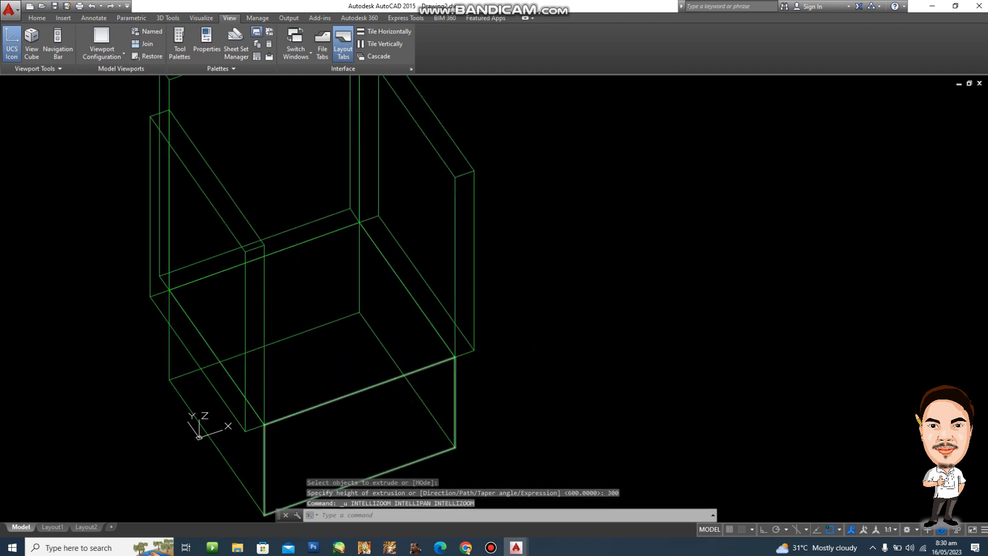
pyautogui.hotkey('ctrl', 'z')
# Extrude the 500 by 500 seat square upward to a height of 300
pyautogui.write('EXT')
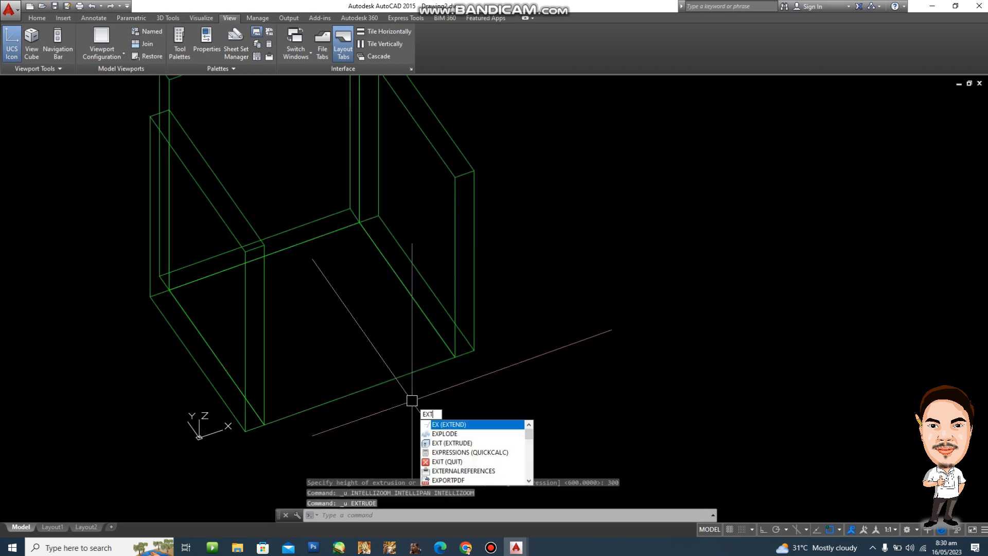
pyautogui.press('Return')
pyautogui.click(401, 378)
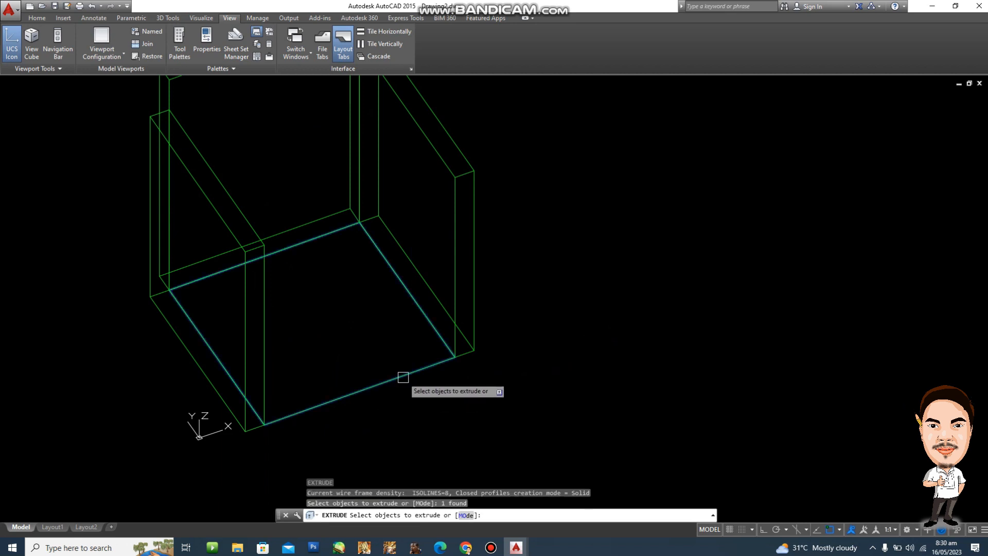
pyautogui.press('Return')
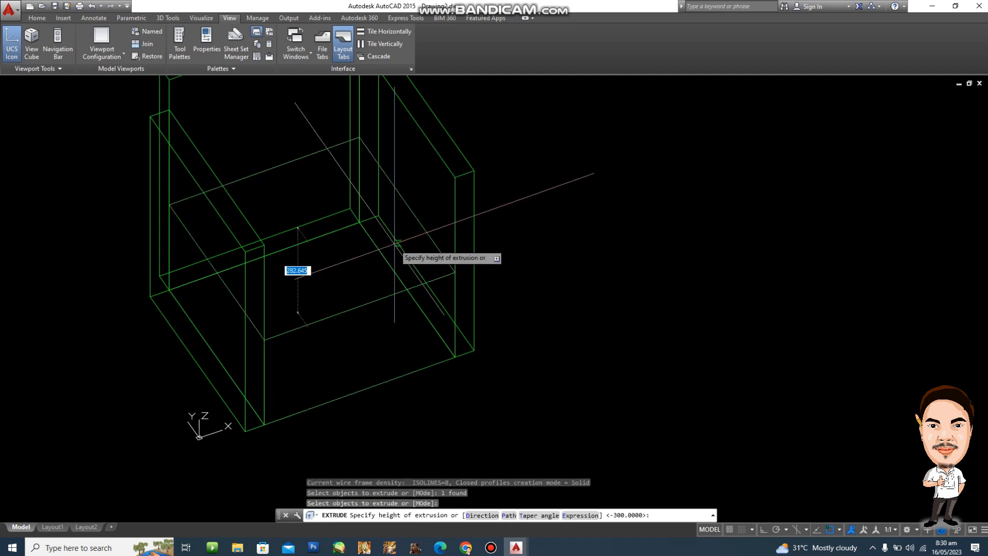
pyautogui.write('300')
pyautogui.press('Return')
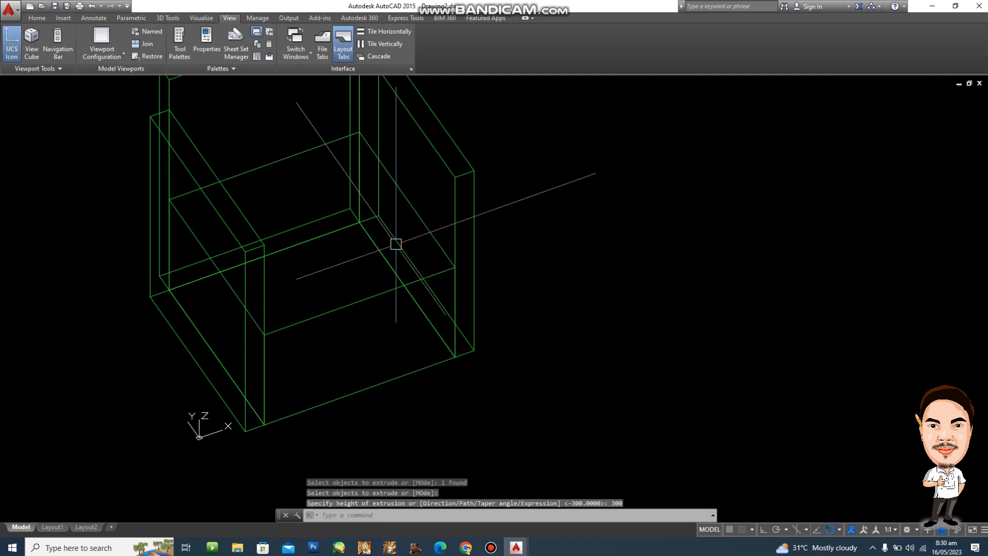
pyautogui.scroll(-2, 515, 267)
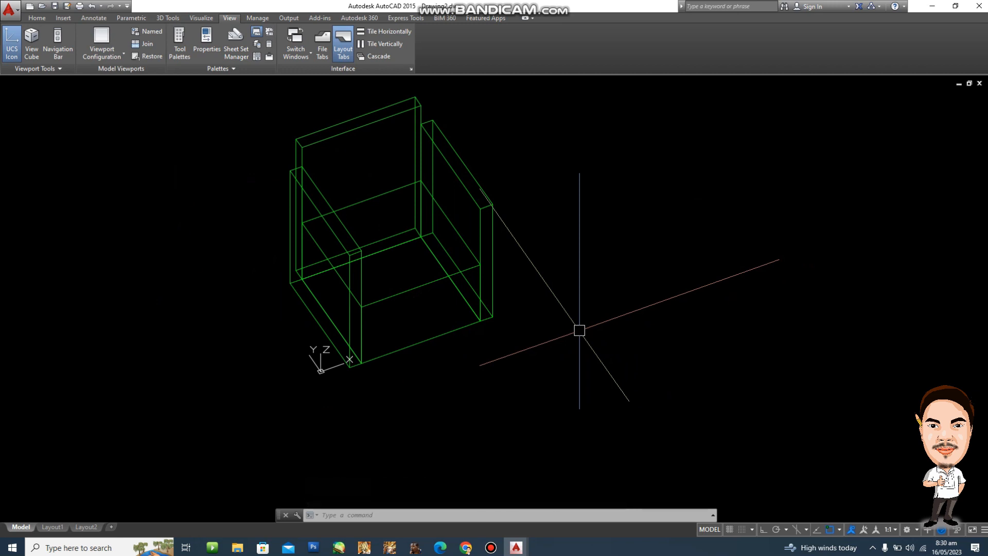
pyautogui.write('M')
pyautogui.press('Return')
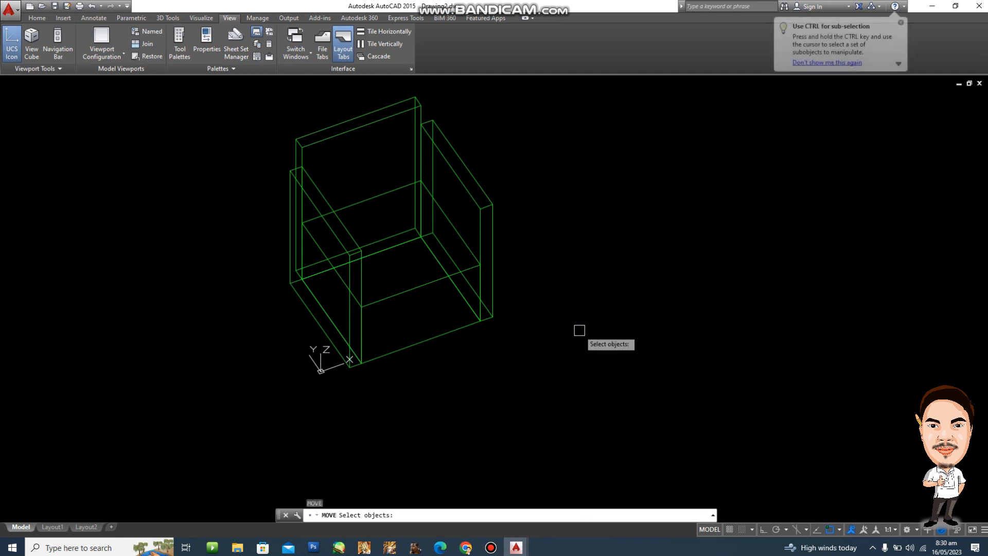
pyautogui.click(421, 339)
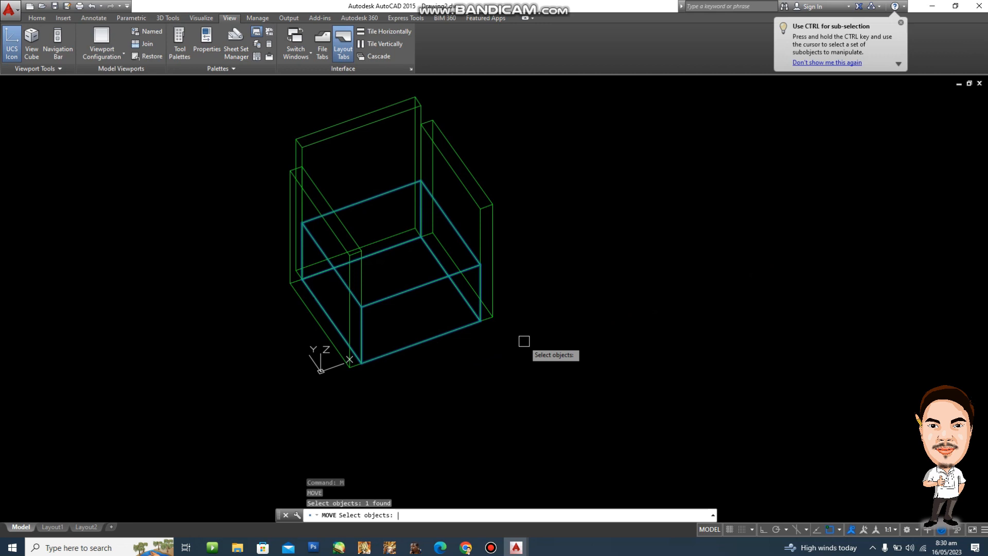
pyautogui.press('Return')
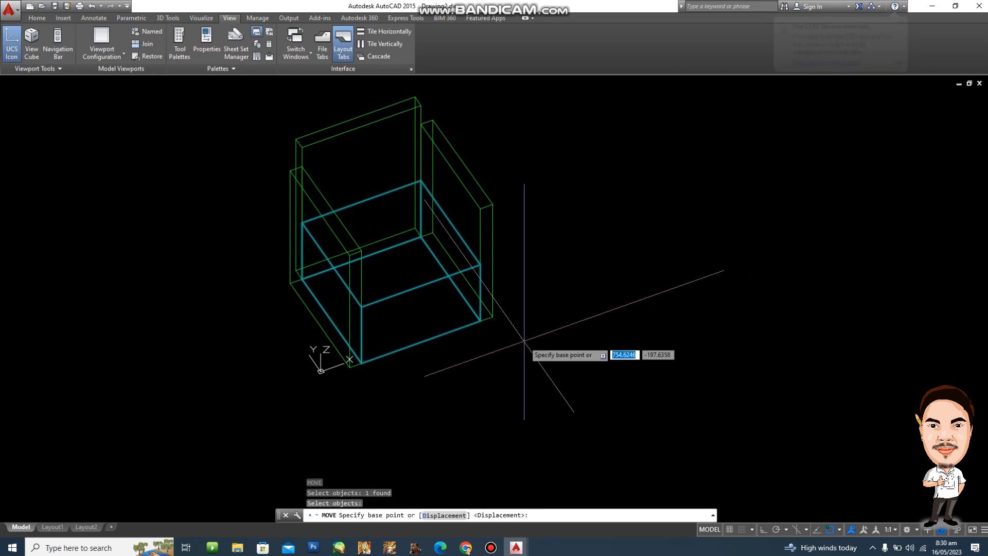
pyautogui.write('0')
pyautogui.press('Tab')
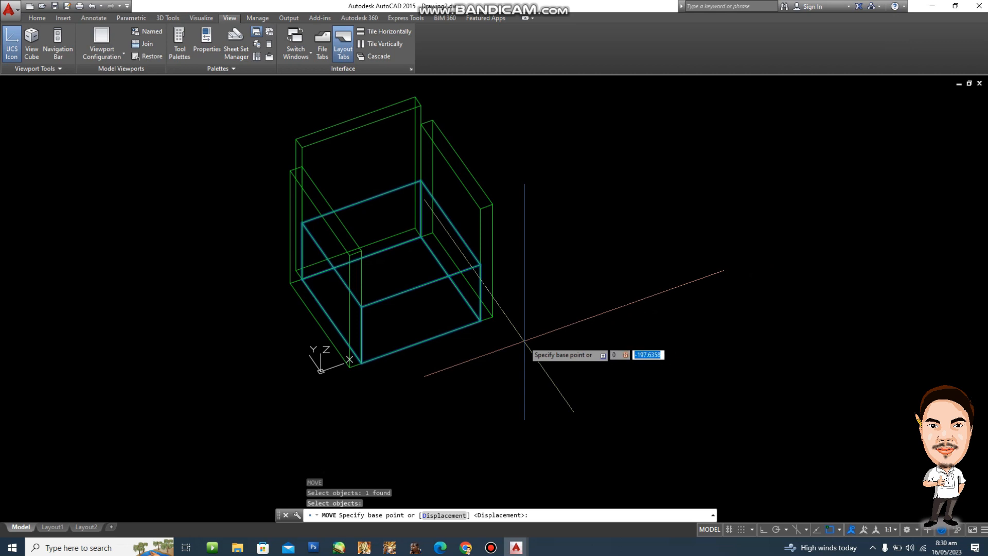
pyautogui.write('0')
pyautogui.press('Tab')
pyautogui.write('150')
pyautogui.press('Return')
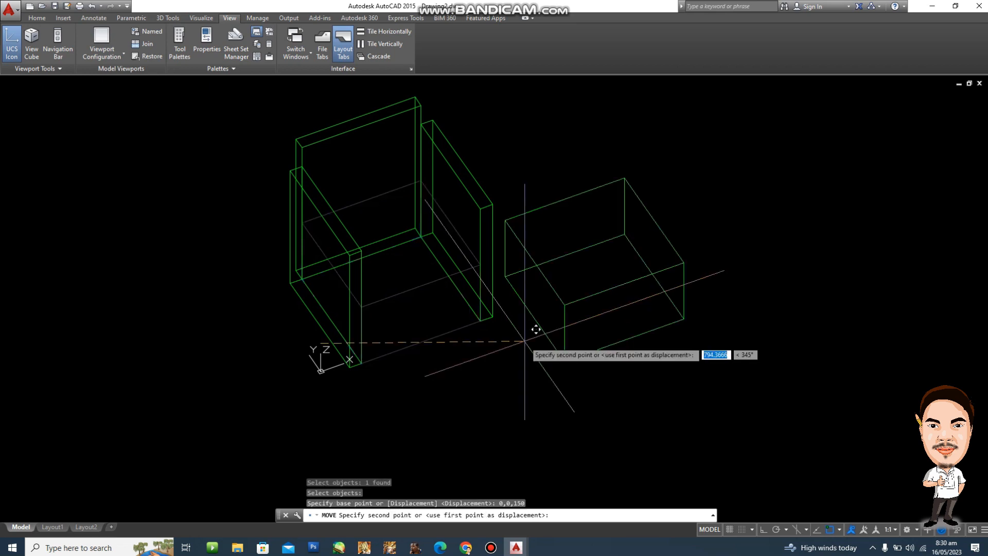
pyautogui.press('Escape')
pyautogui.press('Escape')
pyautogui.press('Escape')
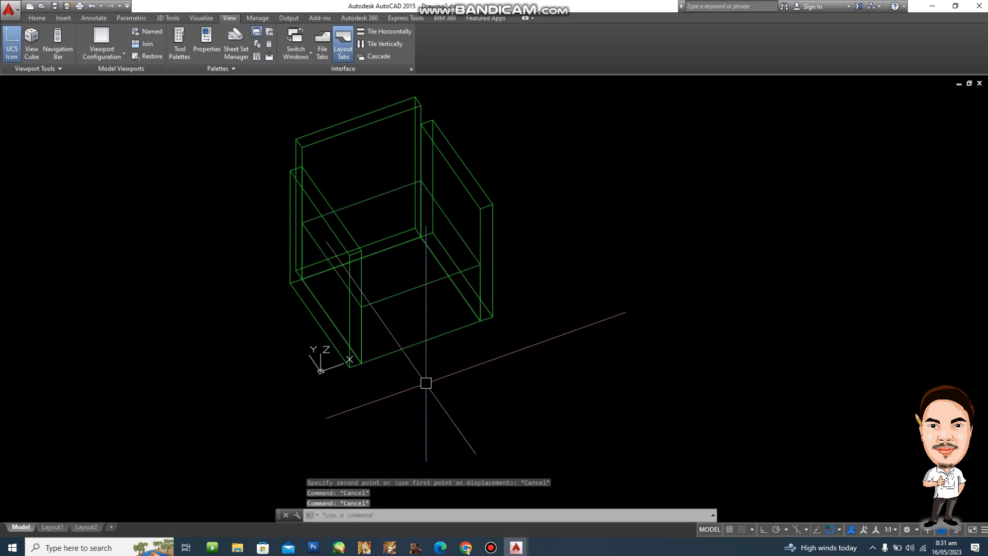
# Move the seat box between the armrests upward by a displacement of 0,0,150
pyautogui.press('Return')
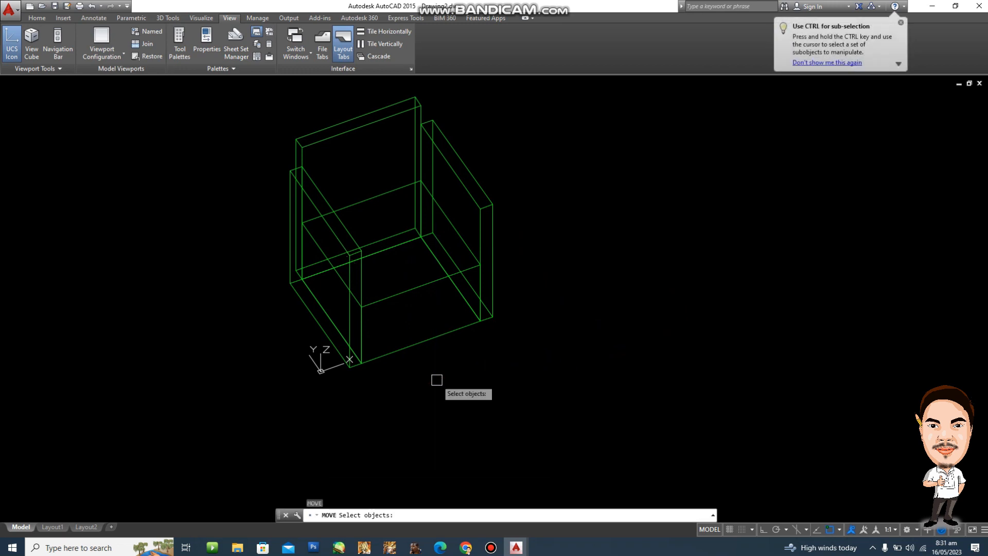
pyautogui.click(413, 291)
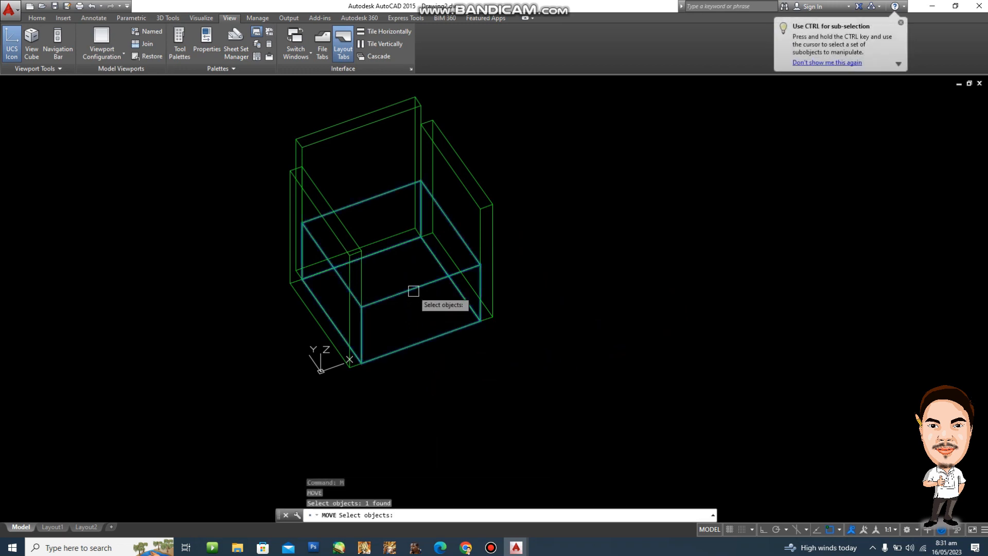
pyautogui.press('Return')
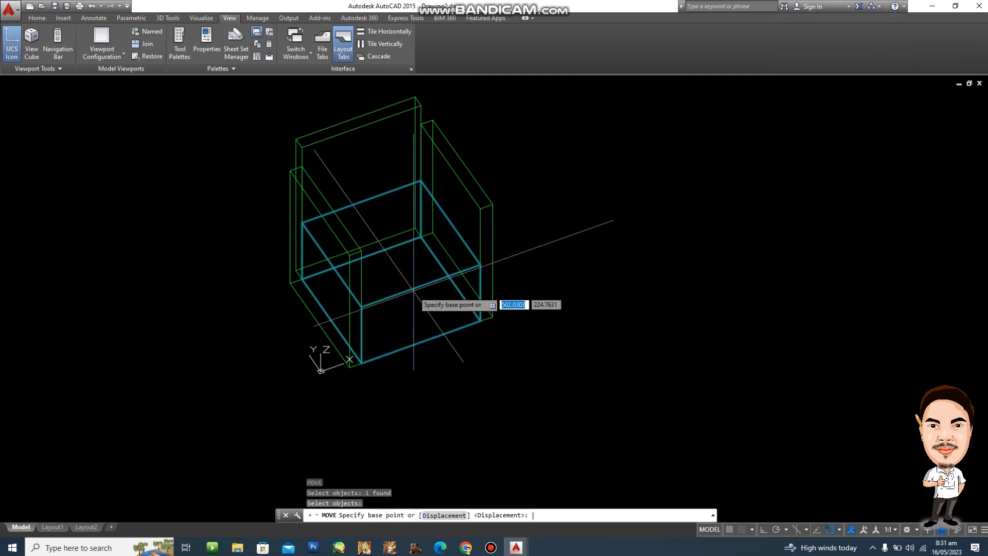
pyautogui.write('D')
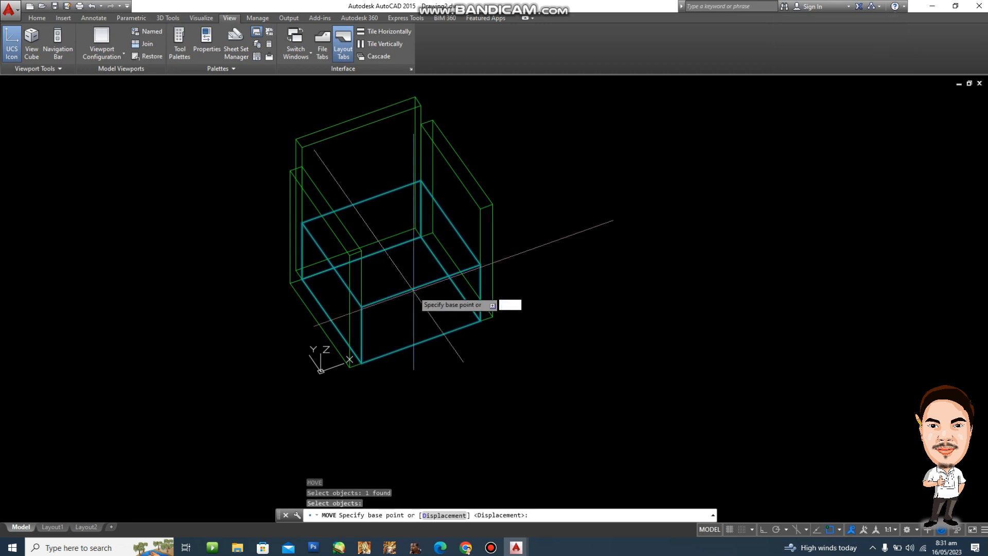
pyautogui.press('Return')
pyautogui.write('0')
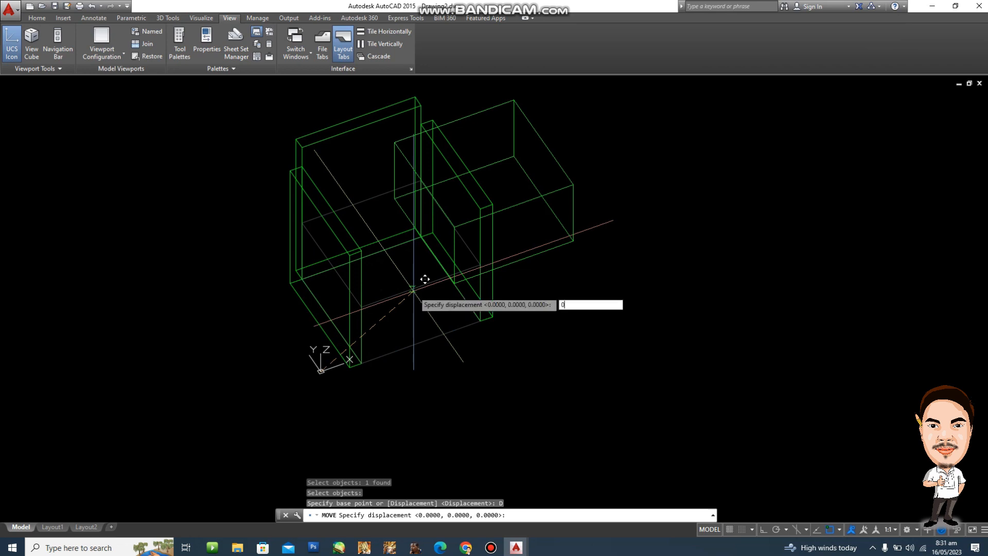
pyautogui.write(',0,')
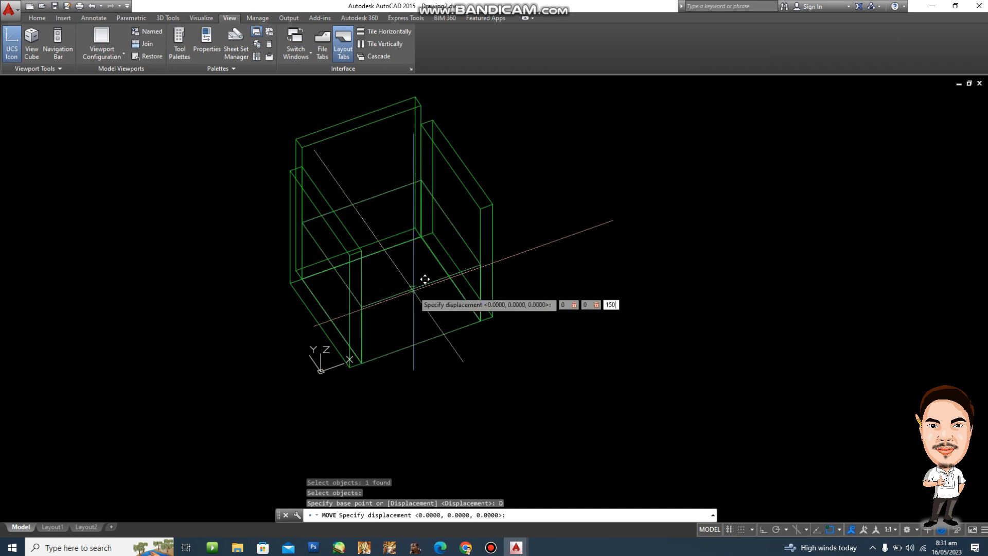
pyautogui.write('150')
pyautogui.press('Return')
# Orbit the model view slightly to examine the raised seat between the armrests
pyautogui.scroll(-2, 669, 308)
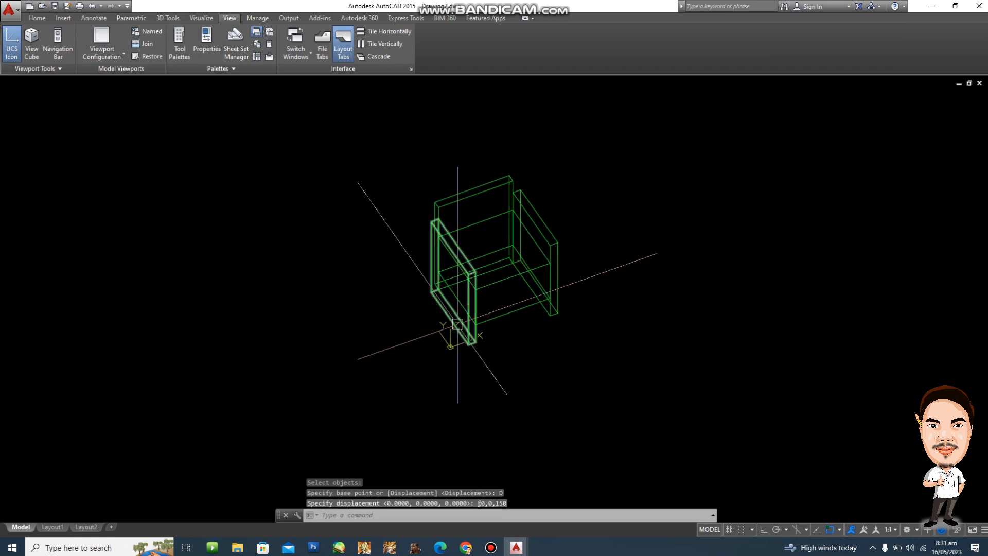
pyautogui.scroll(2, 532, 333)
pyautogui.scroll(3, 545, 331)
pyautogui.scroll(-4, 534, 370)
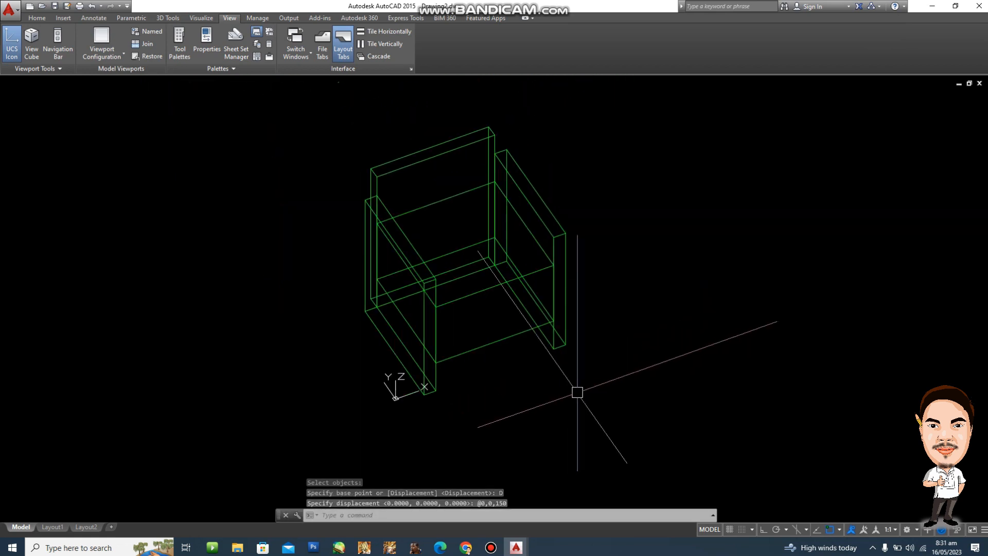
pyautogui.scroll(2, 579, 391)
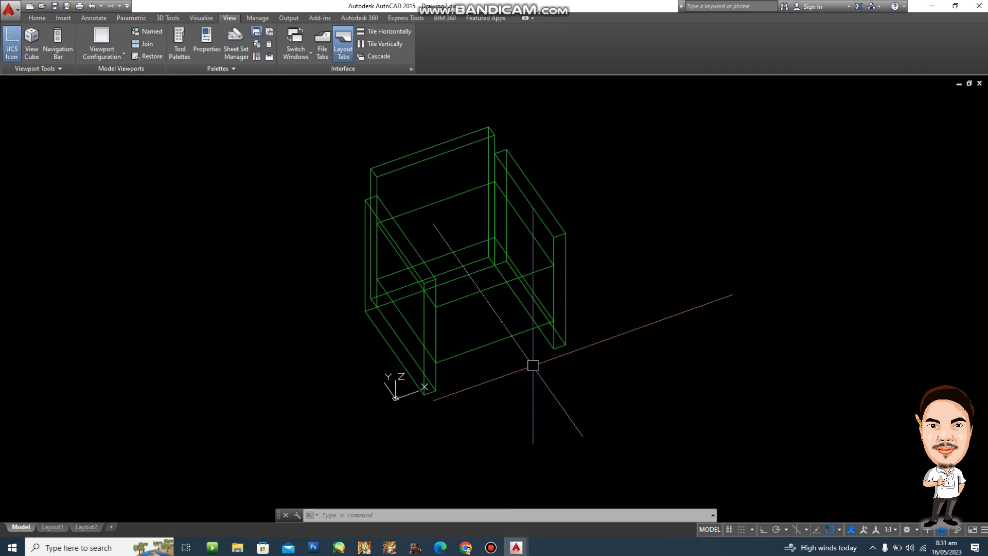
pyautogui.write('3DO')
pyautogui.press('Return')
pyautogui.moveTo(533, 365); pyautogui.dragTo(555, 355)
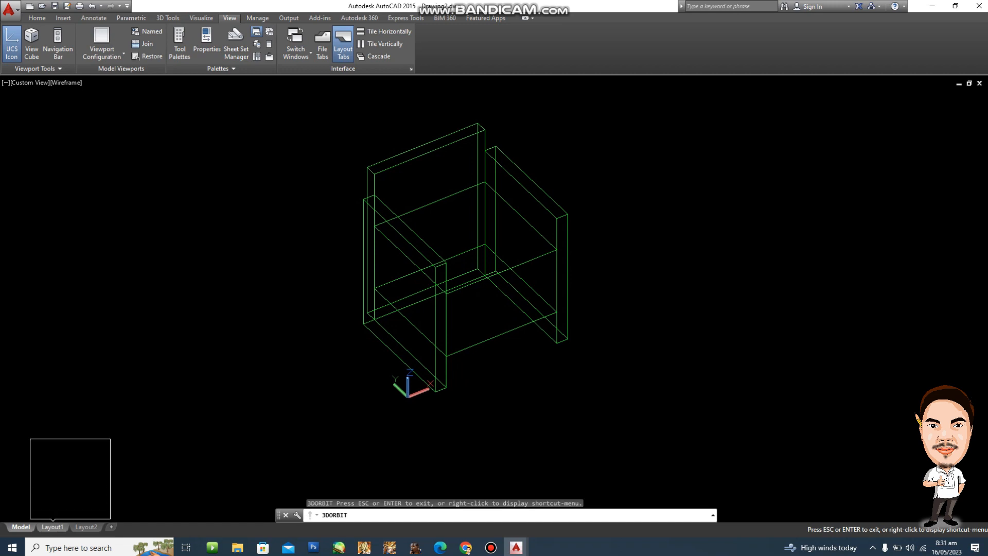
# Turn on the display of the navigation bar and the ViewCube
pyautogui.click(58, 44)
pyautogui.click(31, 43)
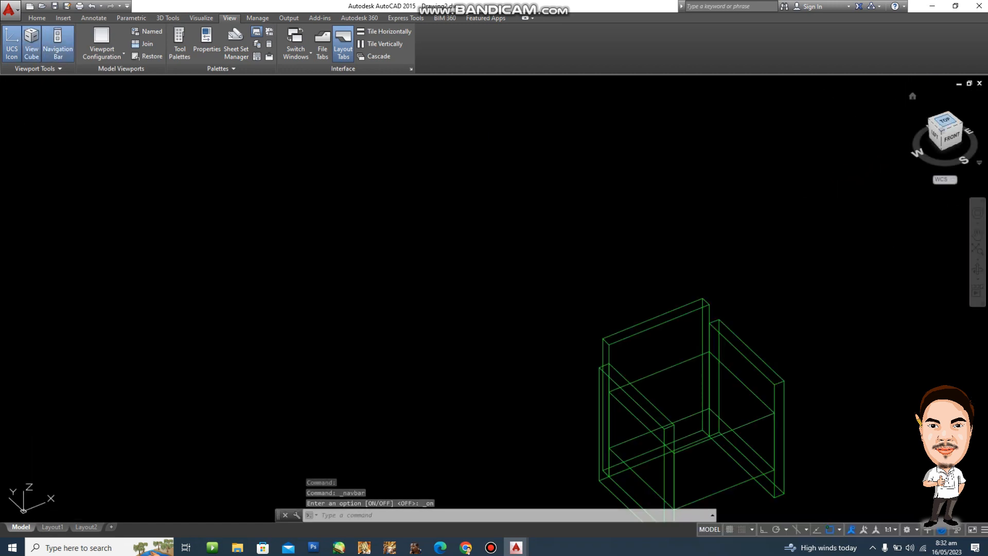
pyautogui.click(945, 124)
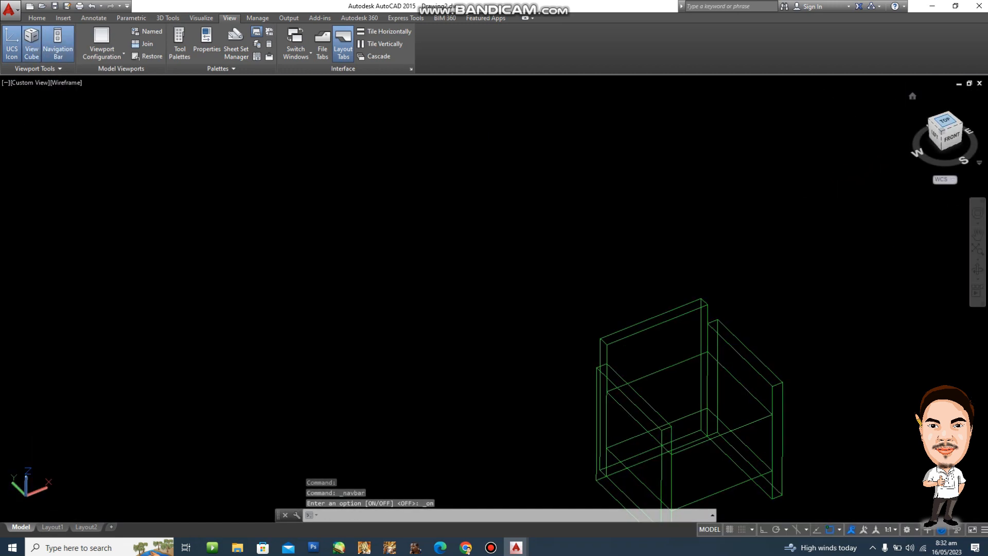
# On Layout1, activate the right-hand viewport and orbit its view from plan to a 3D view of the sofa from above and in front
pyautogui.click(52, 527)
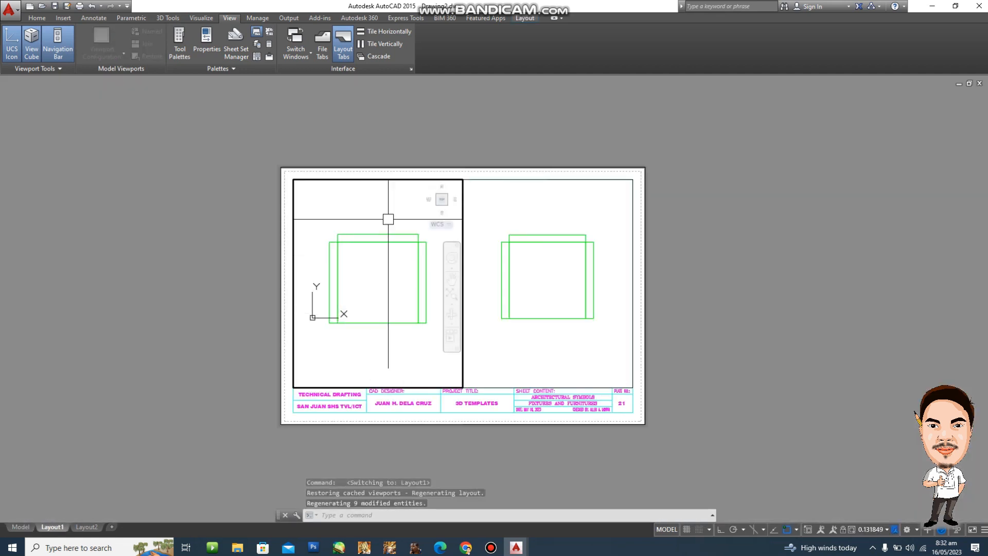
pyautogui.click(474, 264)
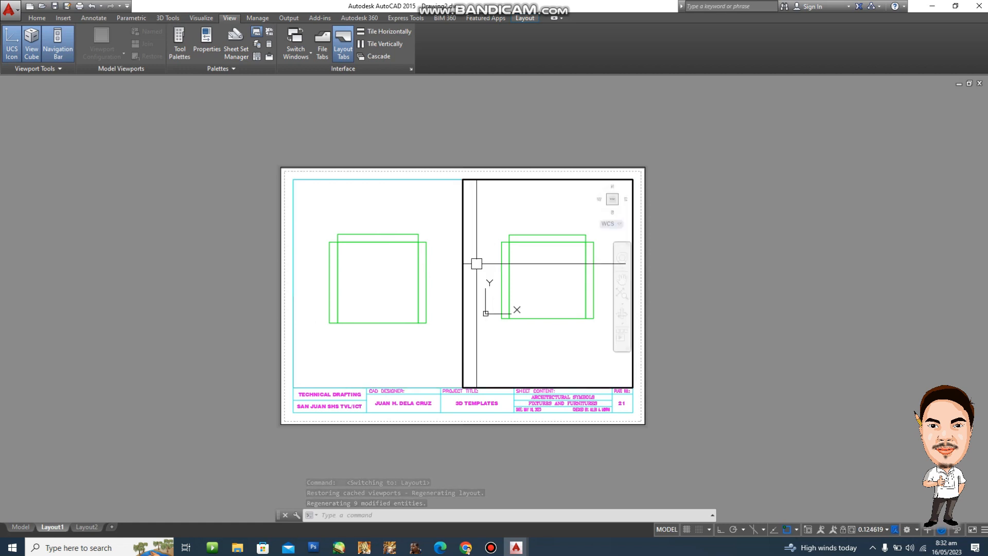
pyautogui.click(401, 220)
pyautogui.click(573, 220)
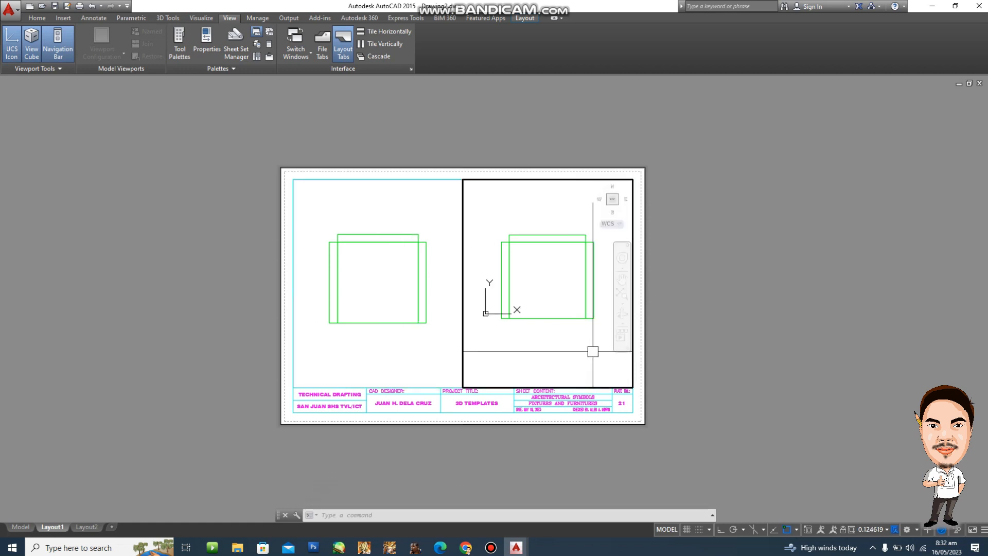
pyautogui.write('3DO')
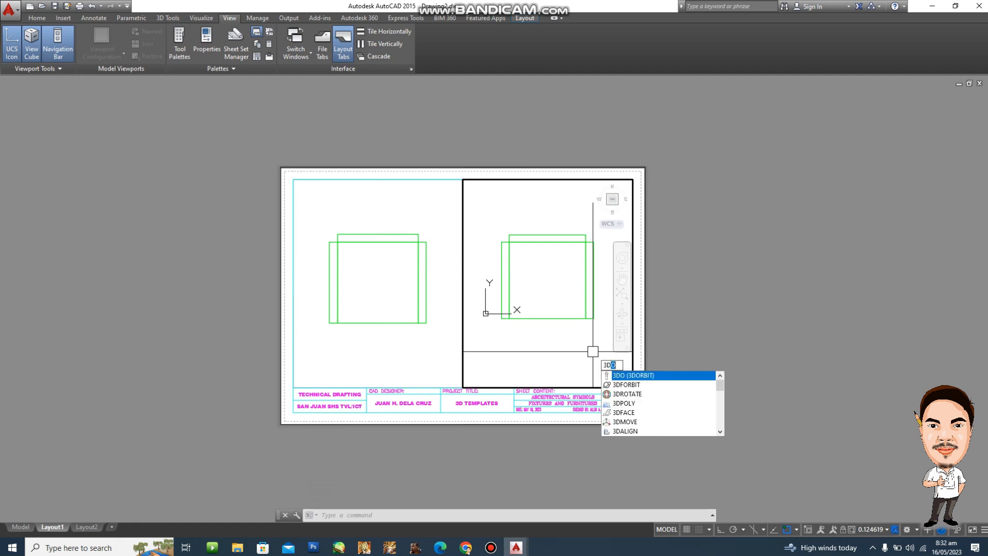
pyautogui.press('Return')
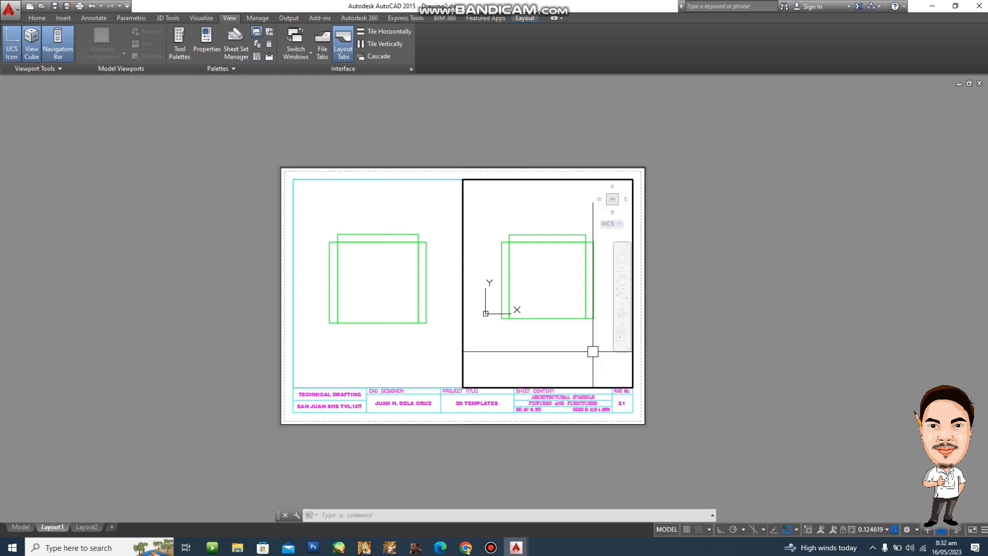
pyautogui.moveTo(593, 352); pyautogui.dragTo(621, 252)
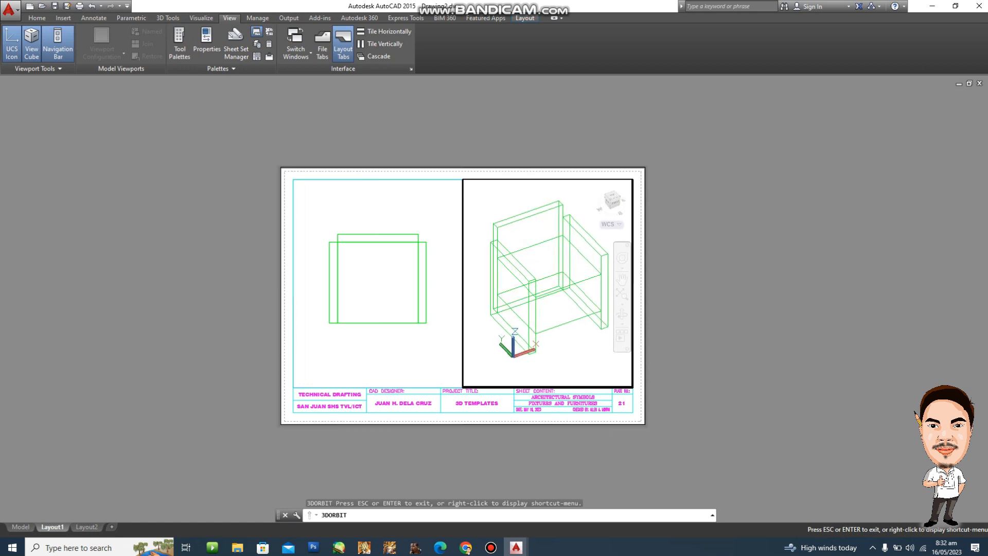
pyautogui.moveTo(548, 280); pyautogui.dragTo(547, 275)
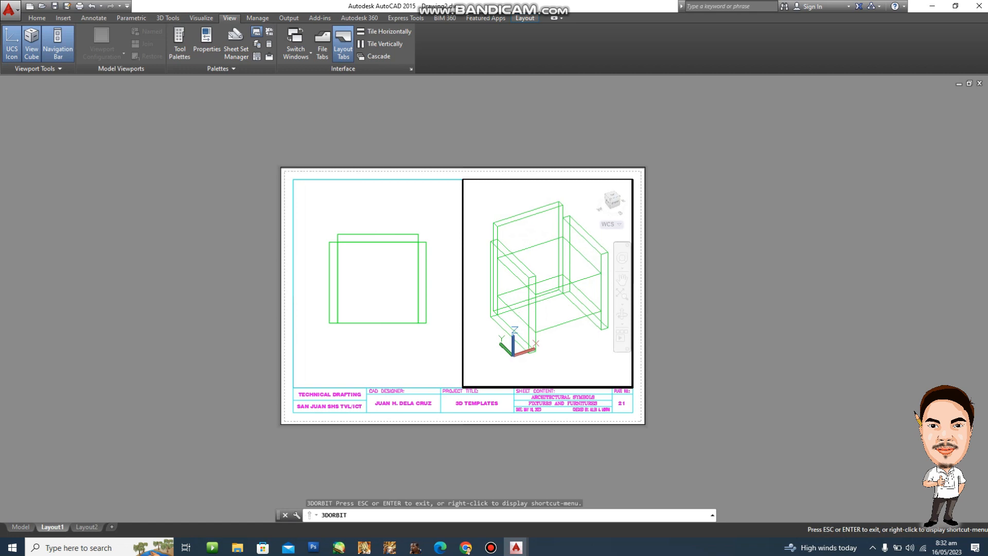
pyautogui.press('Escape')
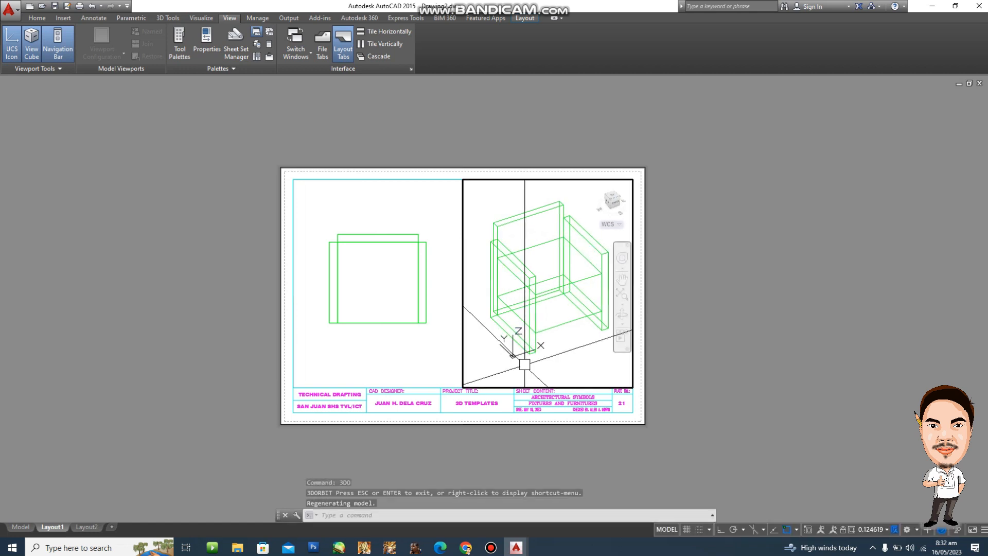
pyautogui.write('ct o')
pyautogui.press('Return')
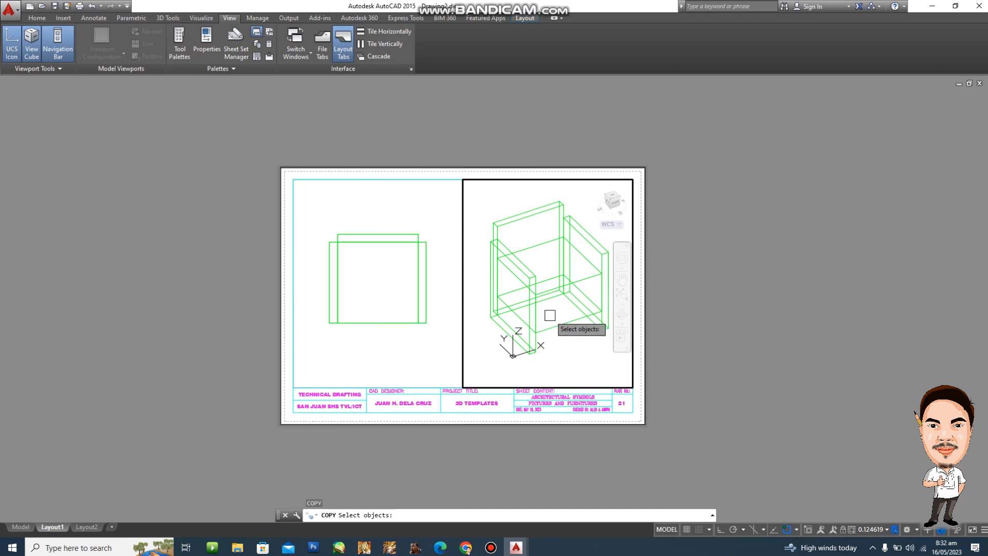
pyautogui.press('Escape')
pyautogui.press('Escape')
pyautogui.press('Escape')
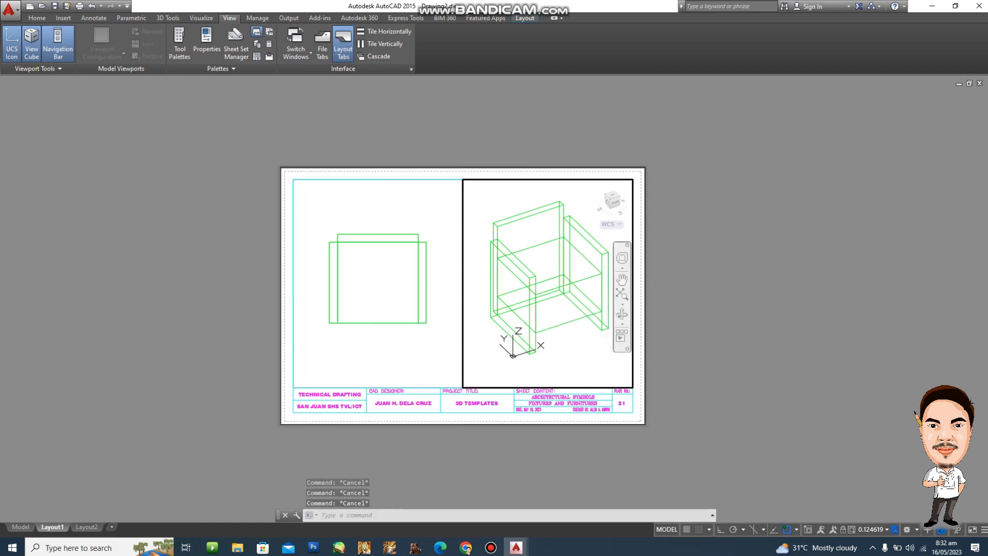
# Set the visual style of the 3D viewport on Layout1 to Conceptual
pyautogui.write('vs')
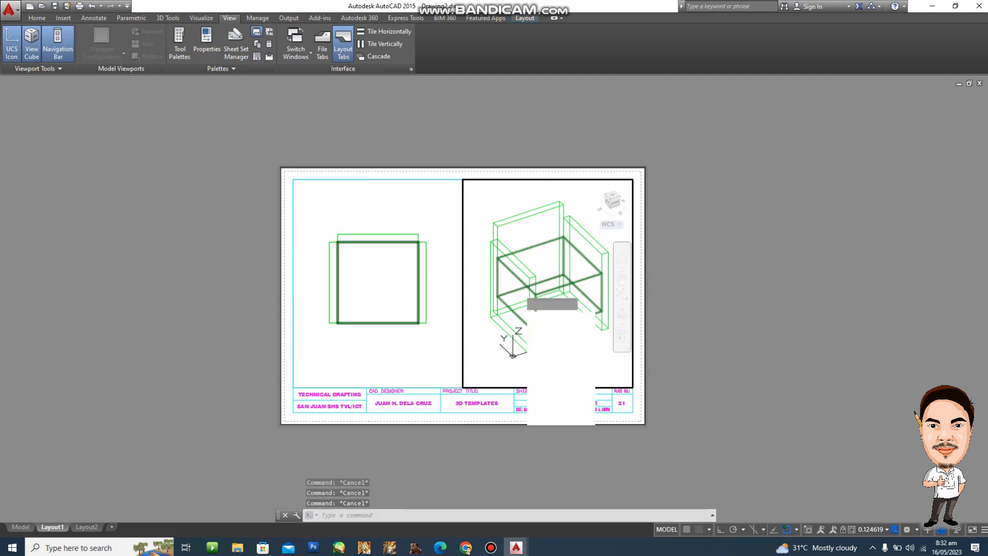
pyautogui.press('Return')
pyautogui.write('c')
pyautogui.press('Return')
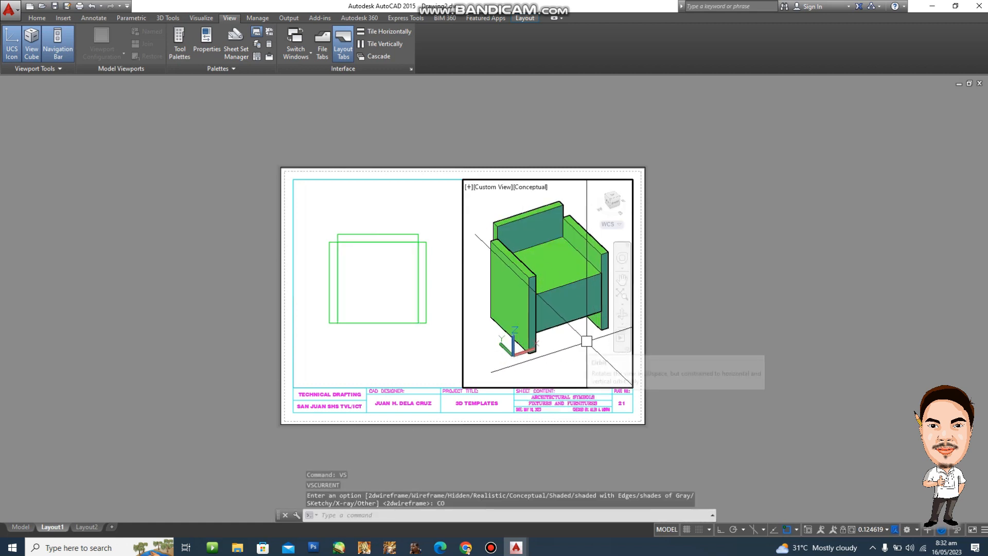
# Try the Realistic visual style in the 3D viewport, followed by the Hidden visual style
pyautogui.write('VS')
pyautogui.press('Return')
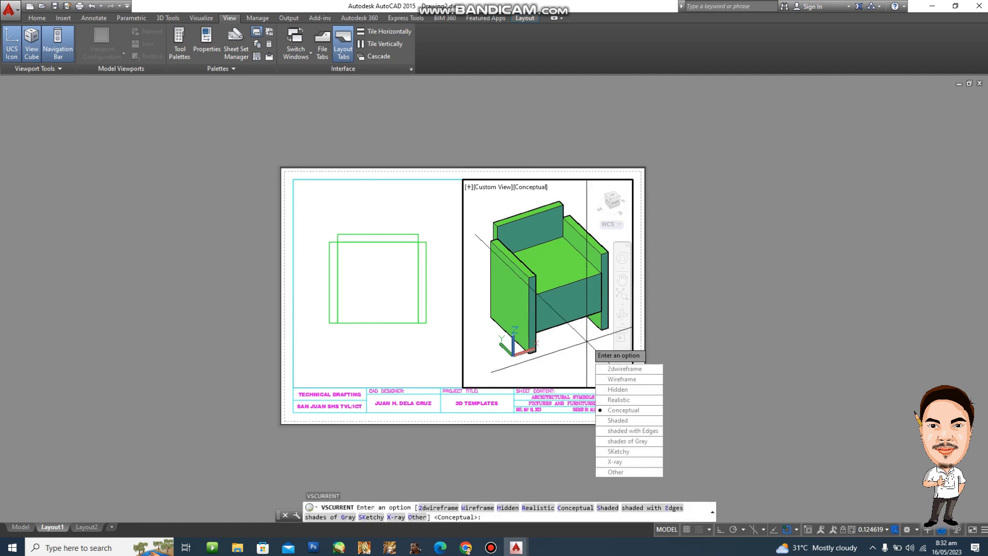
pyautogui.click(620, 399)
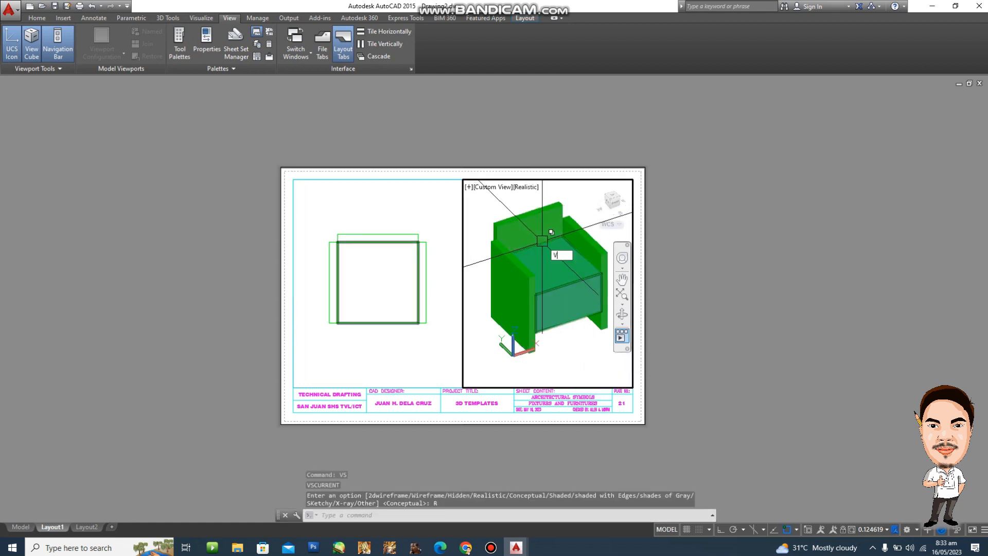
pyautogui.write('VS')
pyautogui.press('Return')
pyautogui.click(566, 289)
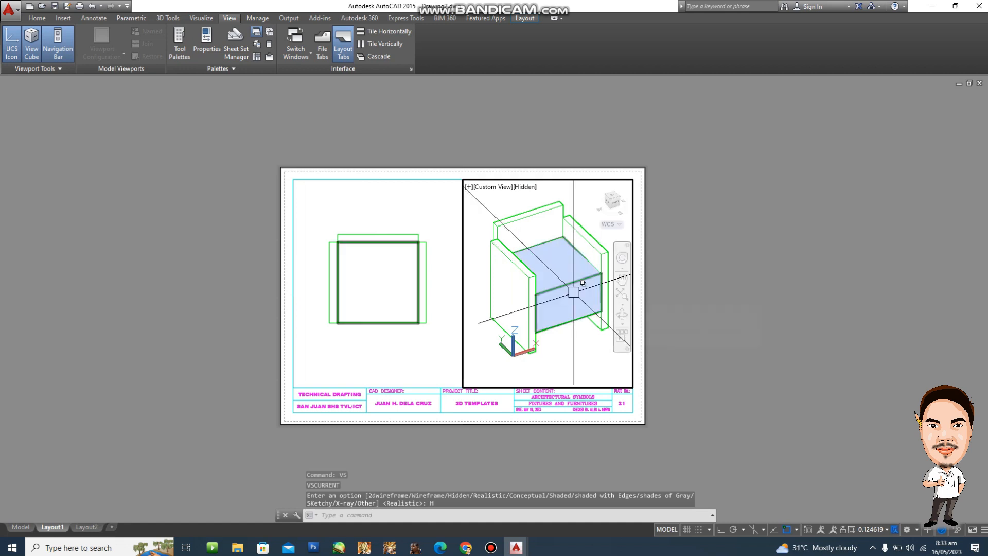
# Set the visual style of the 3D viewport on Layout1 to Wireframe
pyautogui.write('VS')
pyautogui.press('Return')
pyautogui.click(607, 330)
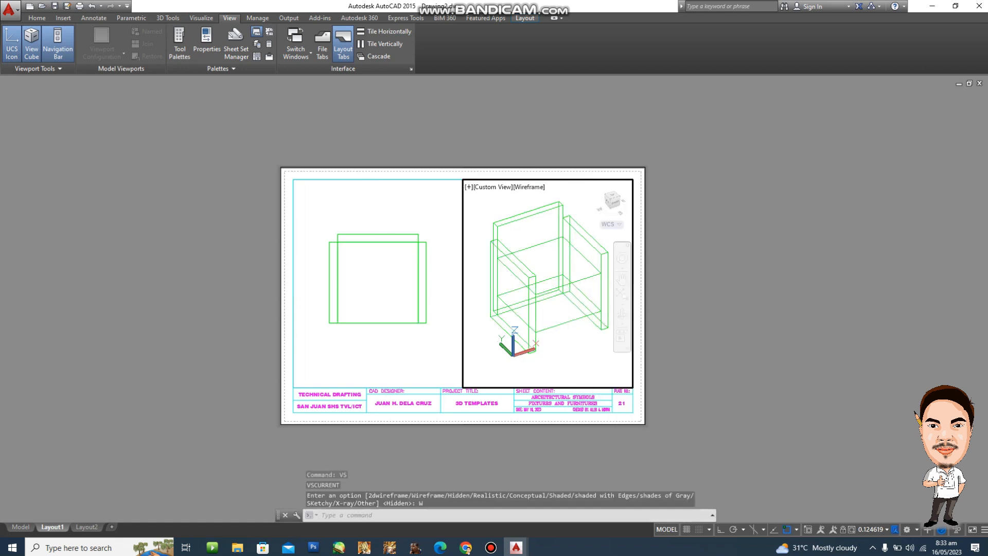
# Try the Sketchy visual style in the 3D viewport on Layout1
pyautogui.write('VS')
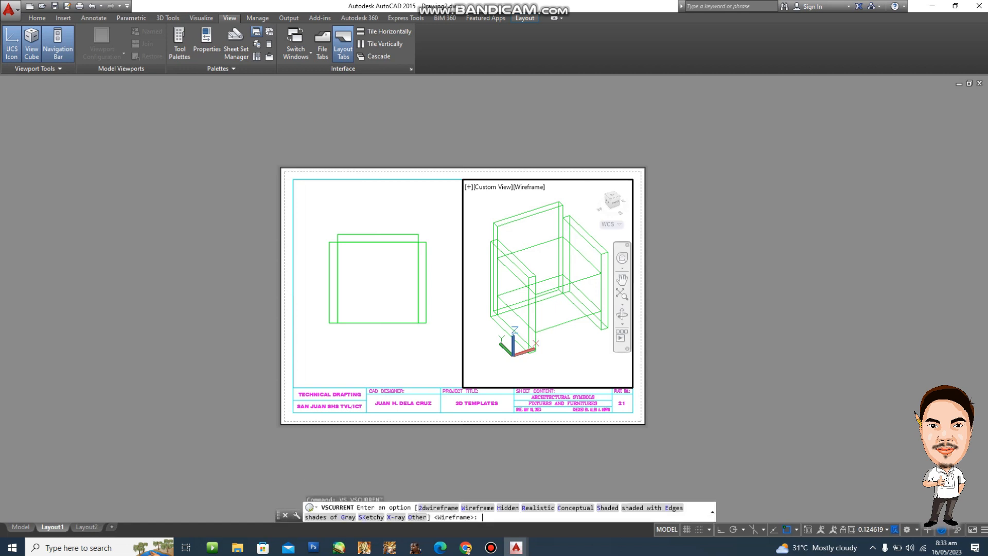
pyautogui.press('Return')
pyautogui.press('Down')
pyautogui.press('Down')
pyautogui.press('Down')
pyautogui.press('Down')
pyautogui.press('Down')
pyautogui.press('Down')
pyautogui.press('Down')
pyautogui.press('Down')
pyautogui.press('Down')
pyautogui.press('Down')
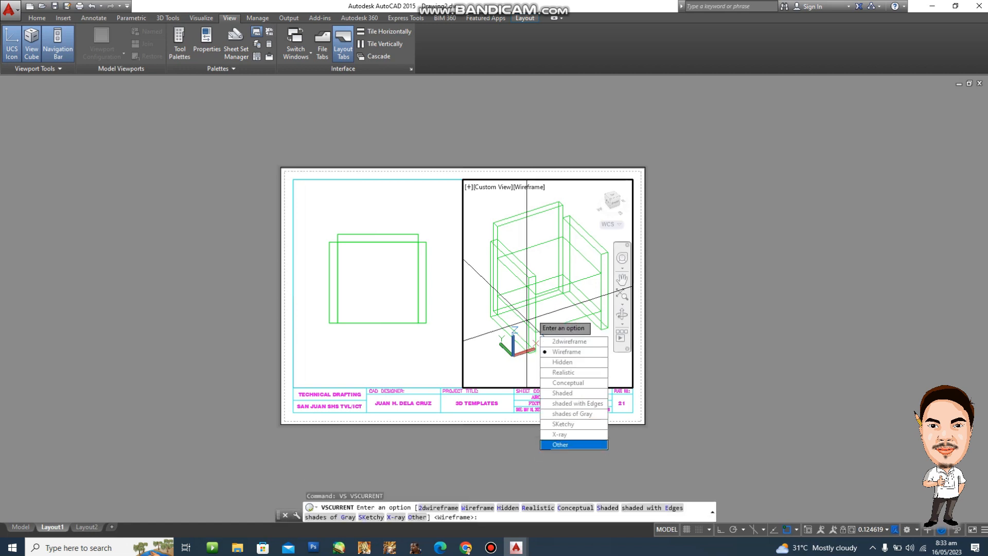
pyautogui.press('Up')
pyautogui.press('Up')
pyautogui.press('Return')
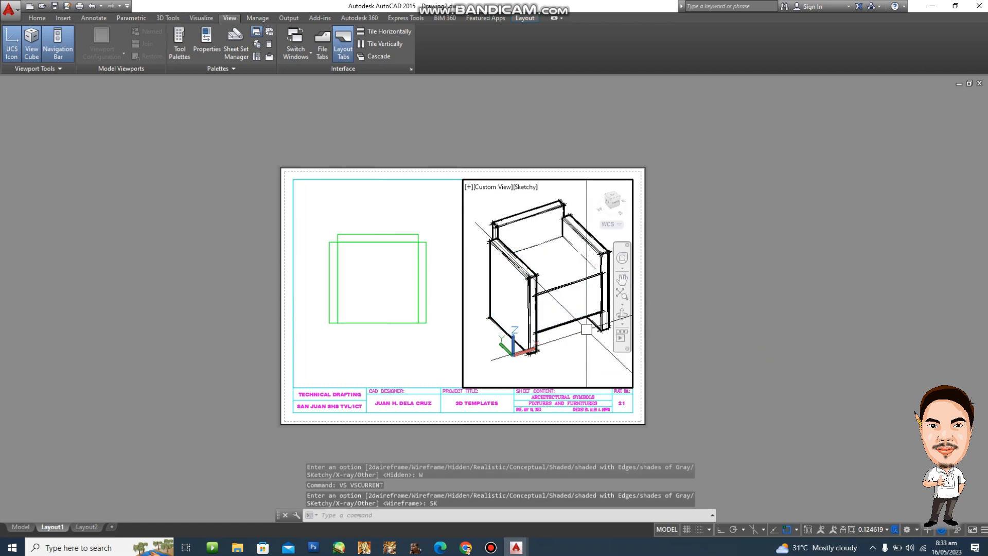
# Set the 3D viewport on Layout1 back to the Conceptual visual style
pyautogui.press('Return')
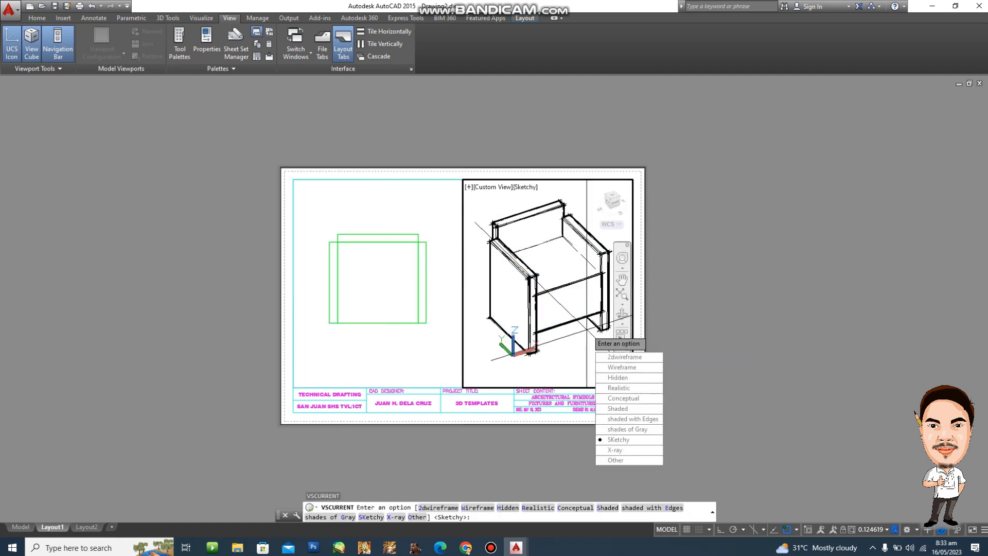
pyautogui.write('c')
pyautogui.press('Return')
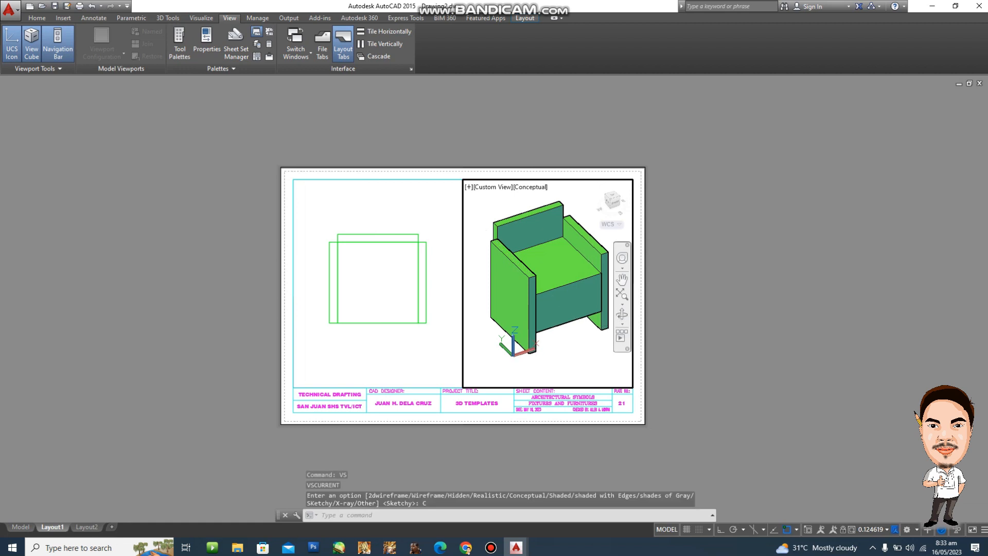
pyautogui.press('Escape')
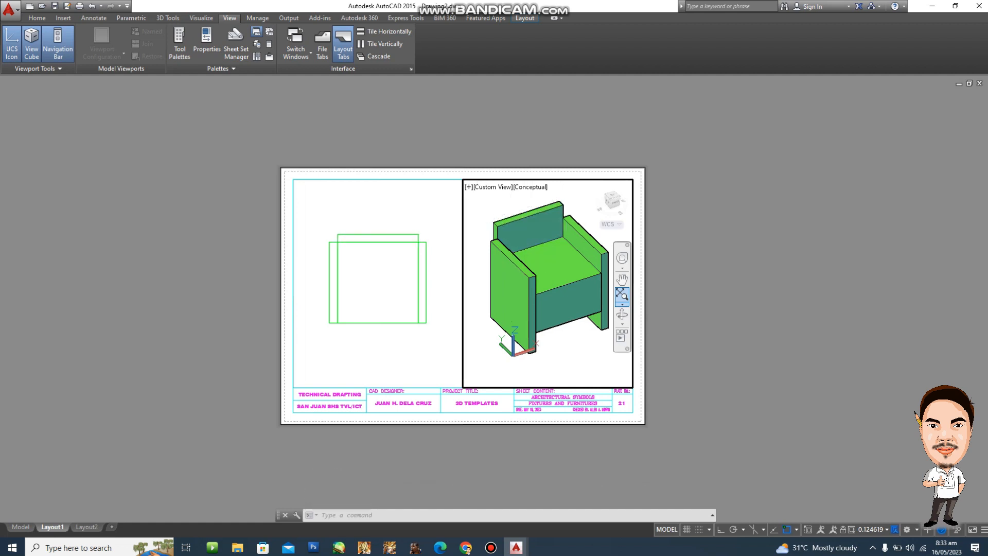
# Make the plan viewport on Layout1 active and switch to model space
pyautogui.click(454, 236)
pyautogui.click(505, 231)
pyautogui.click(408, 206)
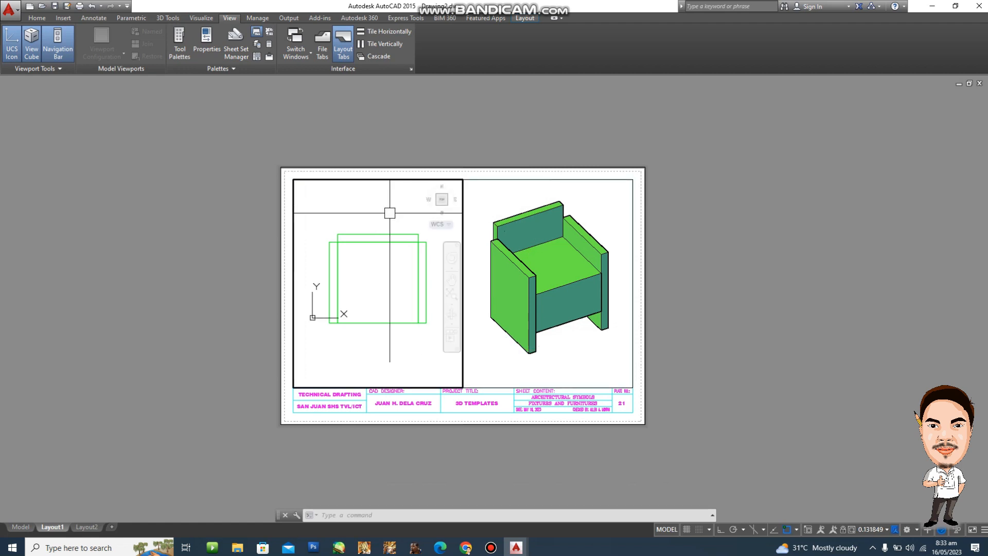
pyautogui.click(20, 527)
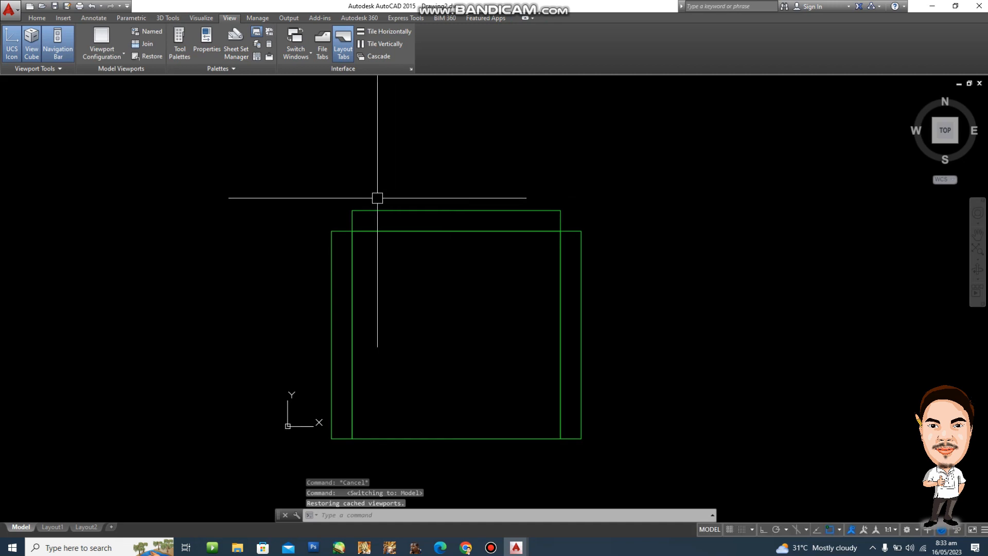
# Create a new layer named DIMENSION and make it the current layer
pyautogui.write('LA')
pyautogui.press('Return')
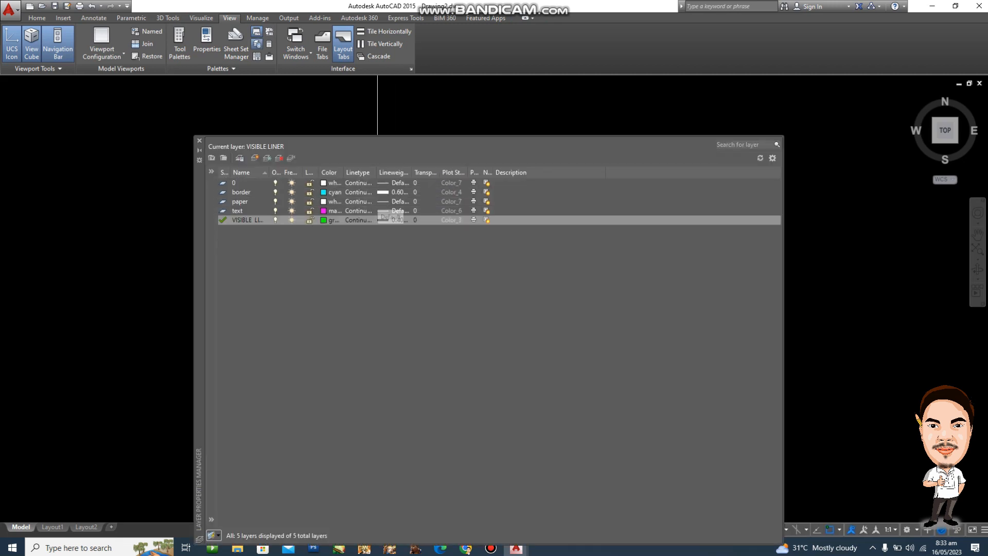
pyautogui.hotkey('alt', 'n')
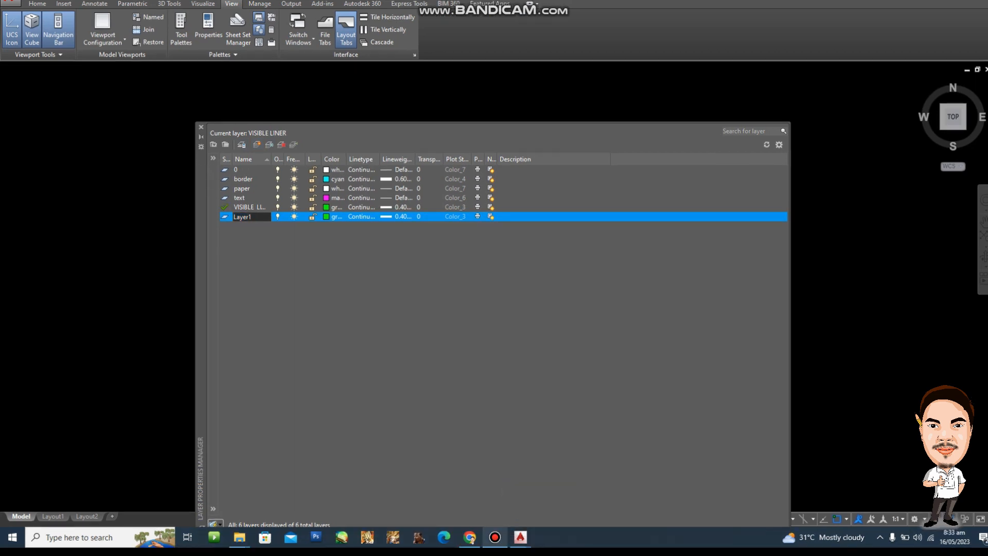
pyautogui.hotkey('alt', 'c')
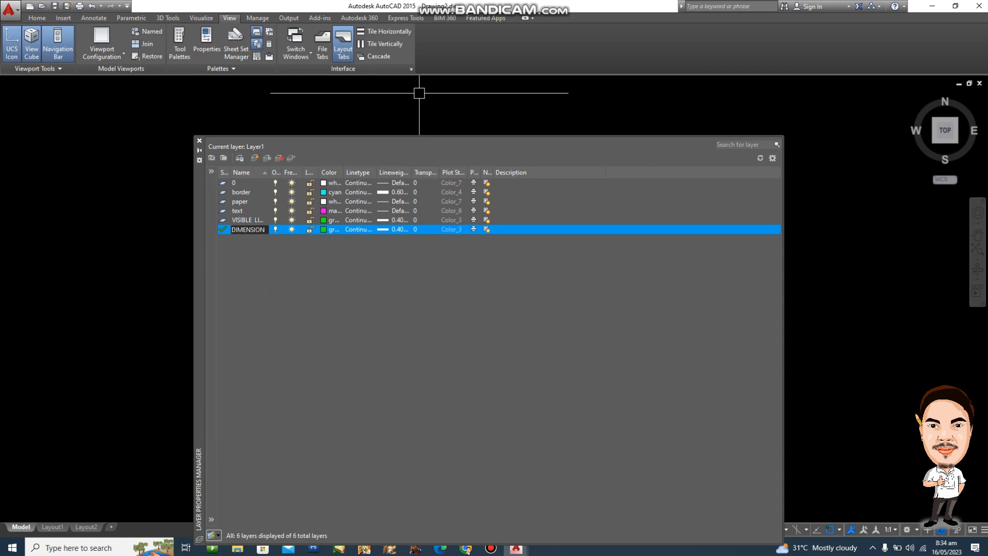
# Set the lineweight of the DIMENSION layer to 0.09 mm
pyautogui.click(394, 229)
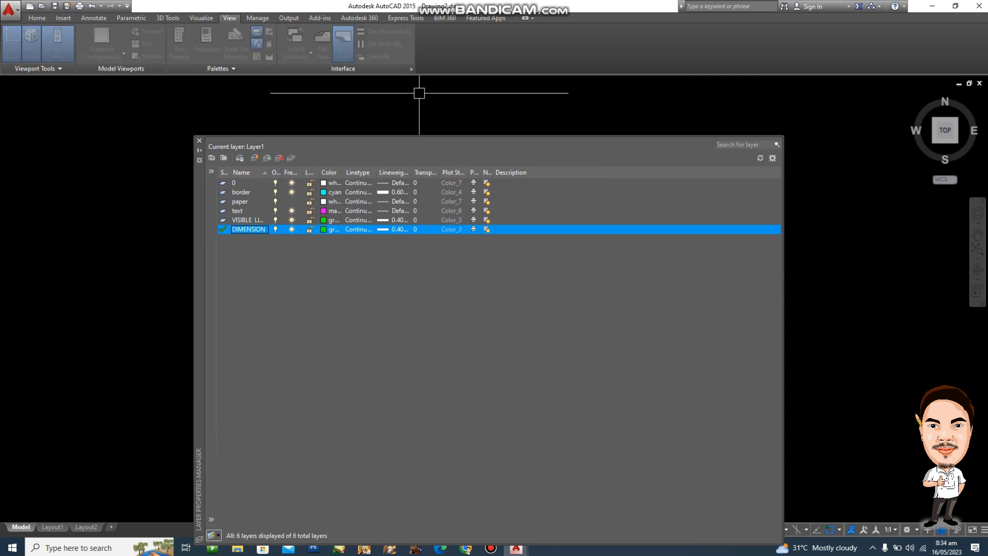
pyautogui.scroll(-4, 465, 230)
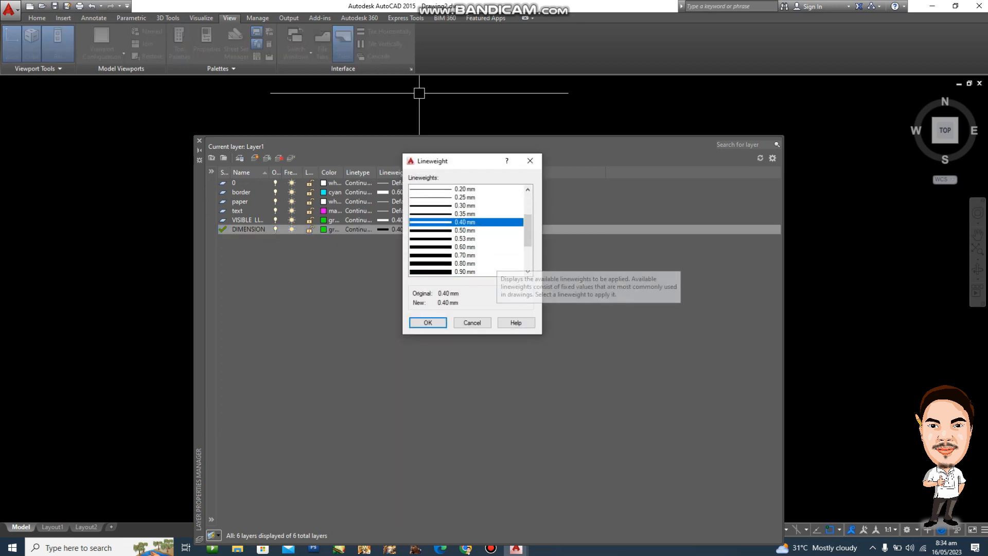
pyautogui.scroll(3, 465, 230)
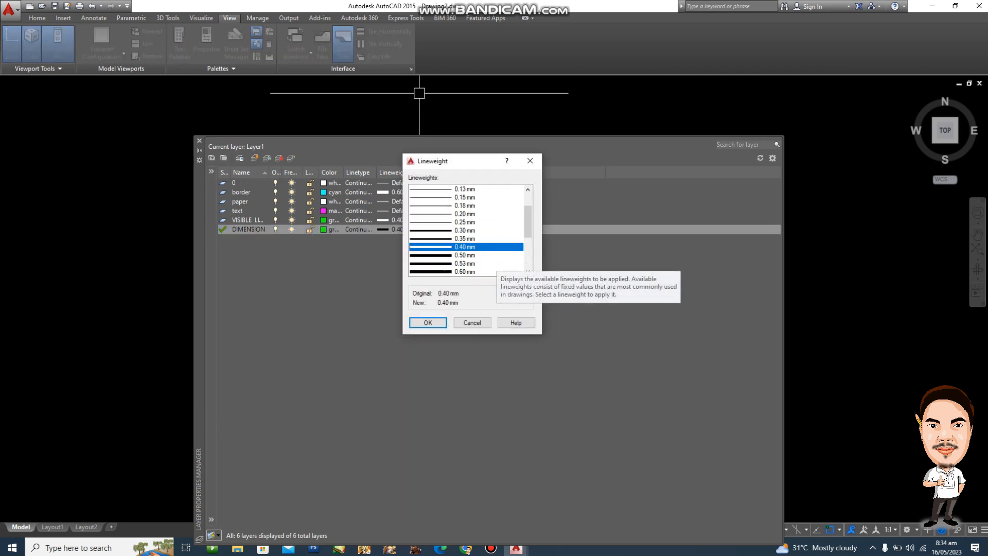
pyautogui.scroll(-2, 466, 230)
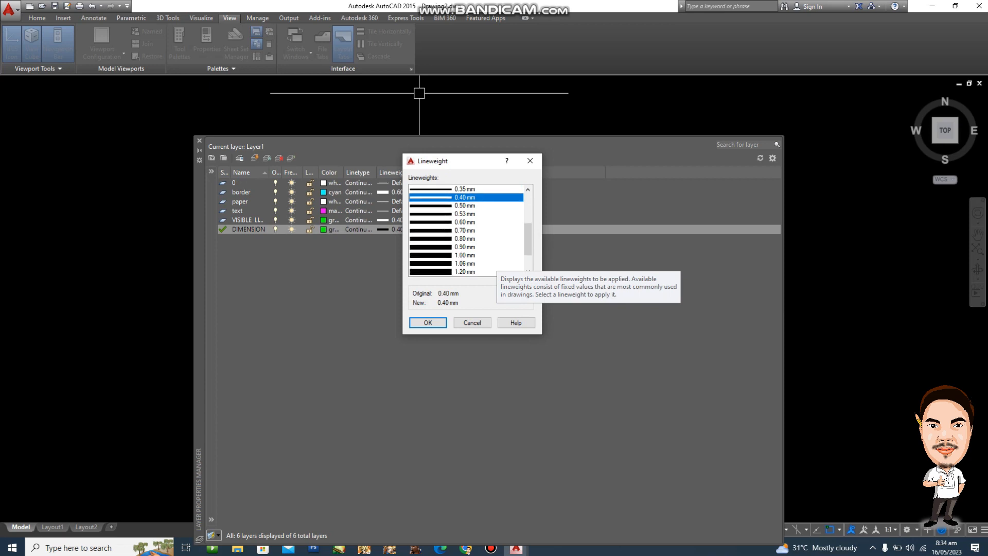
pyautogui.scroll(4, 466, 230)
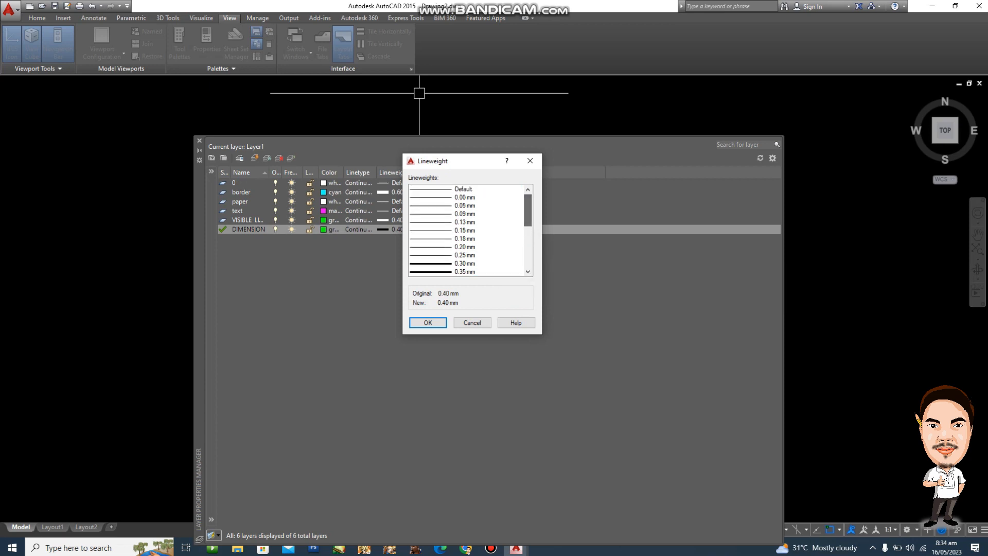
pyautogui.click(465, 214)
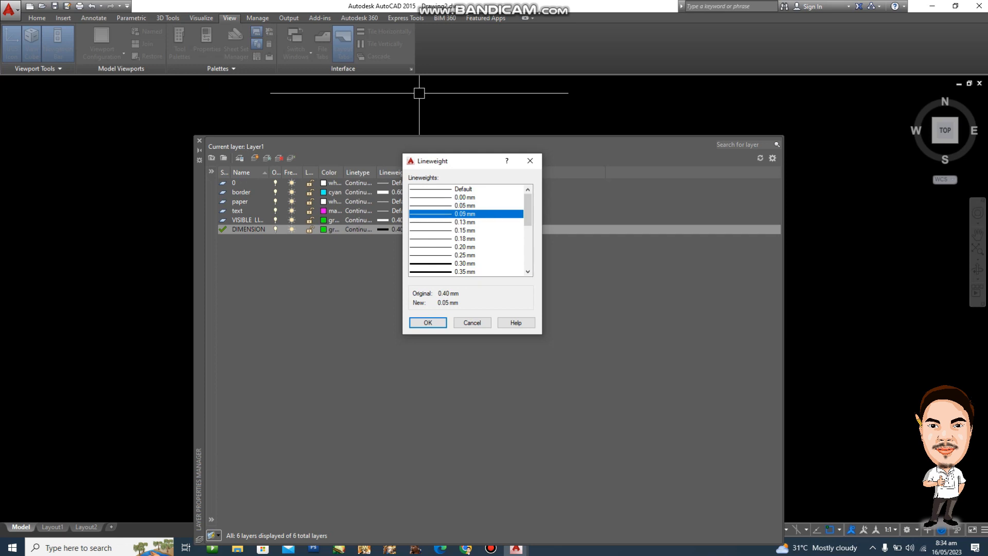
pyautogui.press('Return')
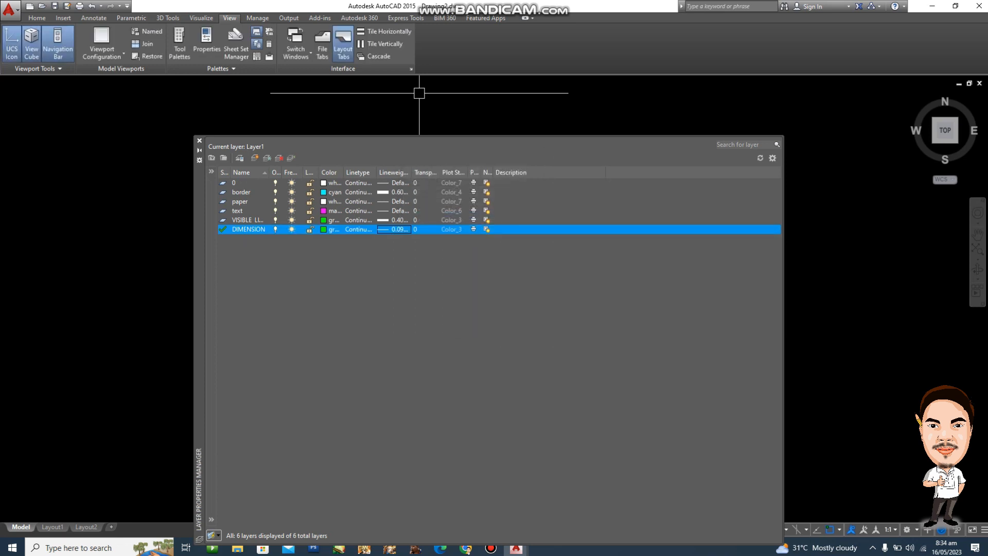
# Set the color of the DIMENSION layer to red and close the layer manager
pyautogui.click(323, 230)
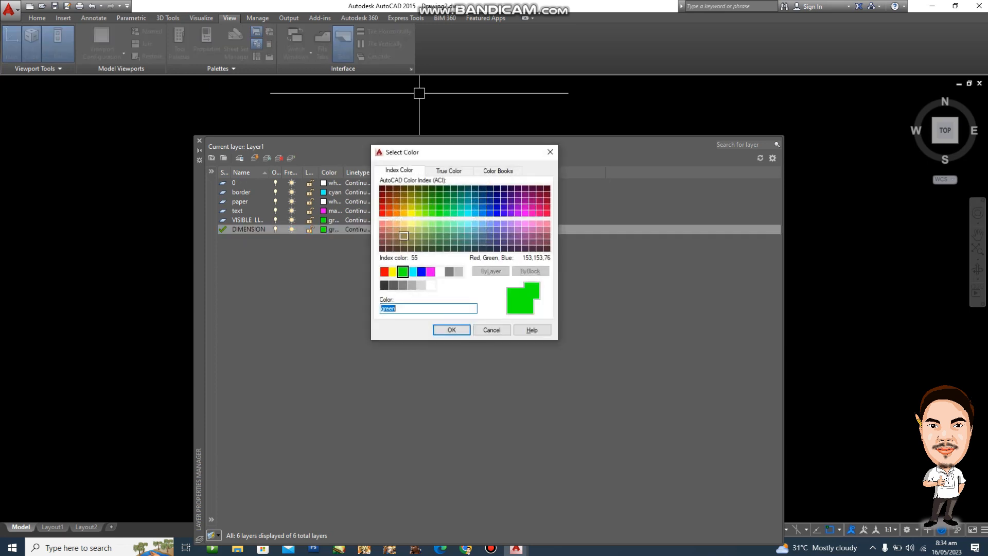
pyautogui.click(384, 272)
pyautogui.click(452, 330)
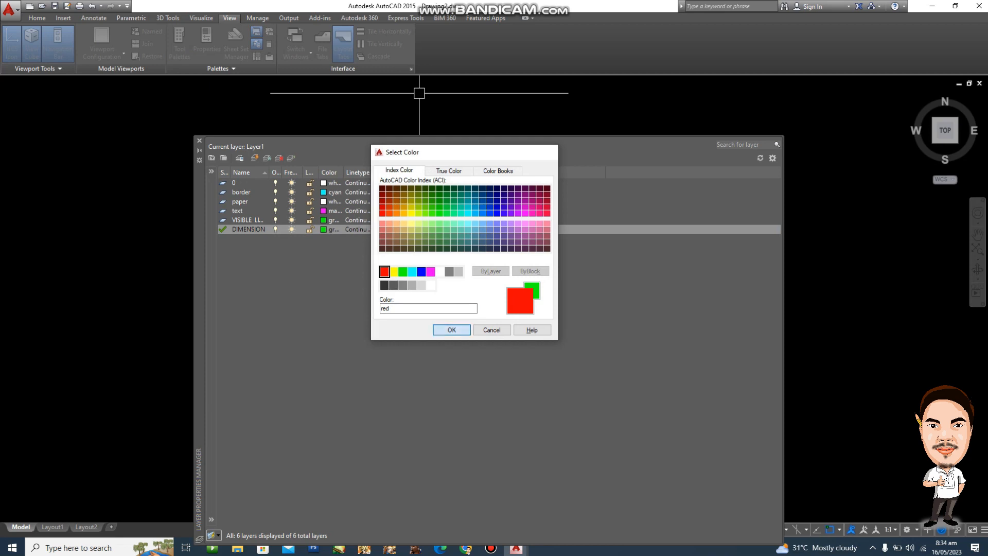
pyautogui.click(199, 140)
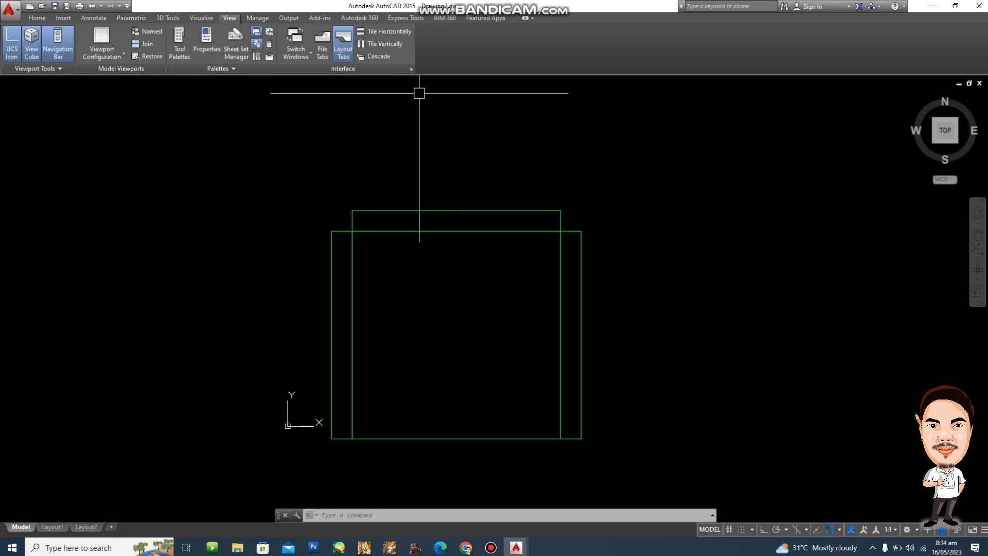
# Add a linear dimension across the full width of the sofa's backrest, placed above its rear edge in the plan
pyautogui.write('DIMLI')
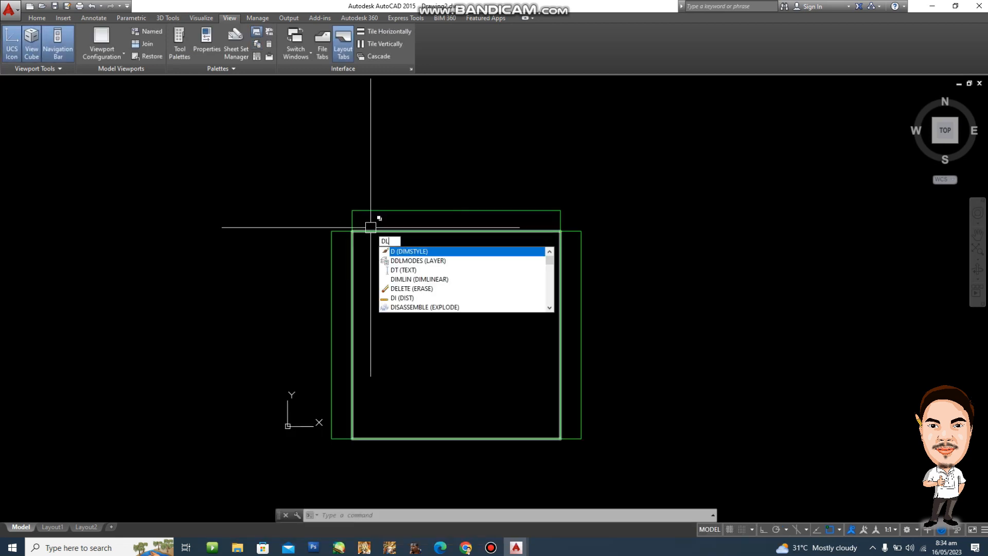
pyautogui.press('Return')
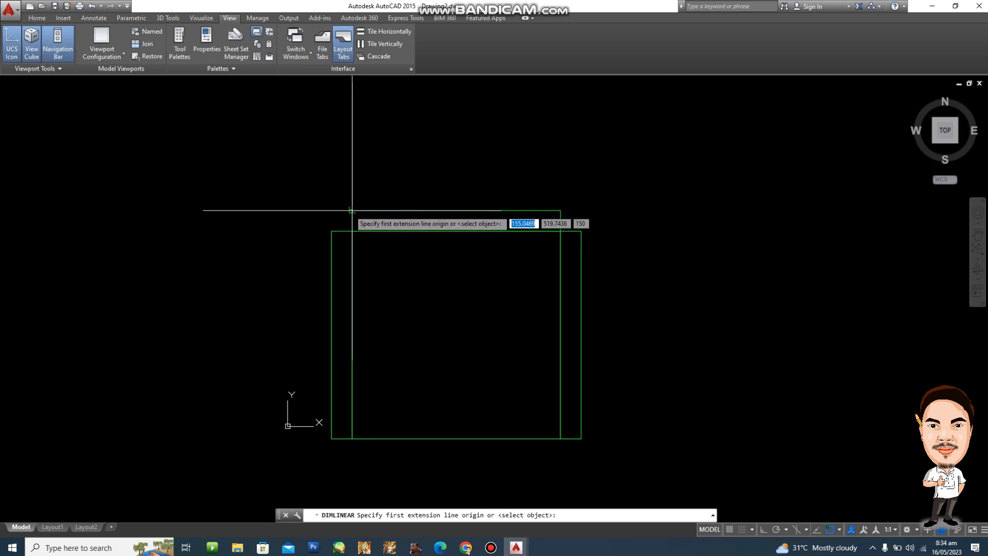
pyautogui.click(352, 210)
pyautogui.click(560, 210)
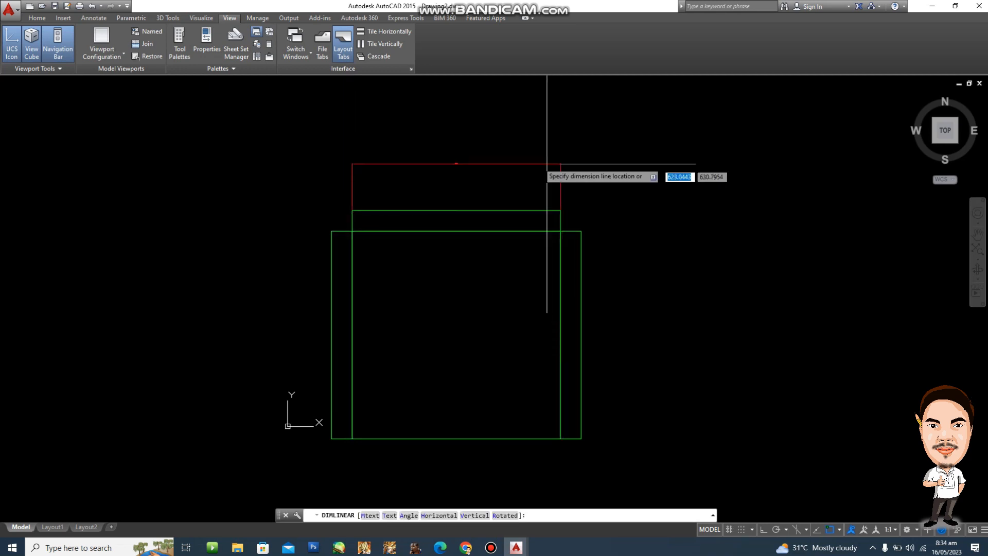
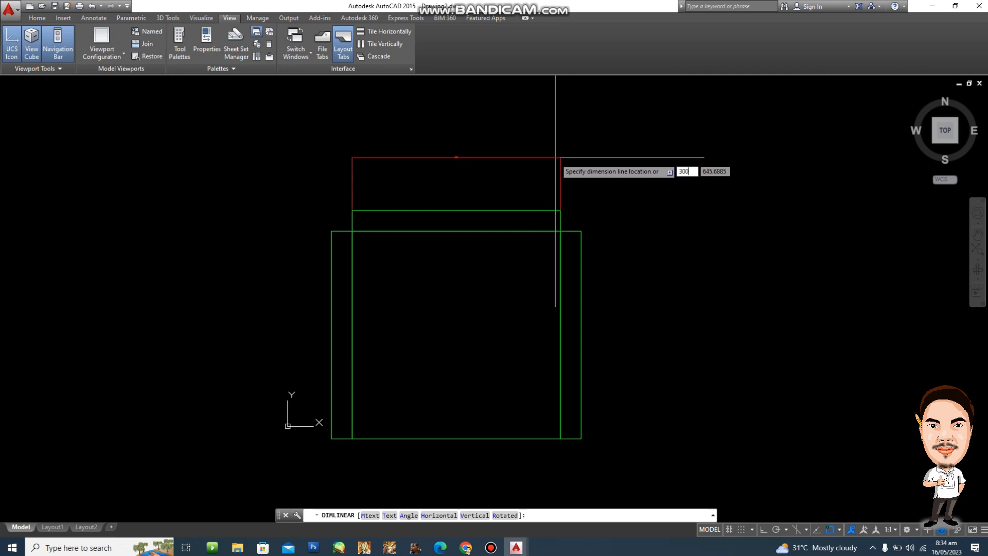
pyautogui.click(557, 167)
# Inspect the text and arrowheads of the new backrest dimension and turn object snap off
pyautogui.moveTo(789, 276); pyautogui.dragTo(743, 302, button='middle')
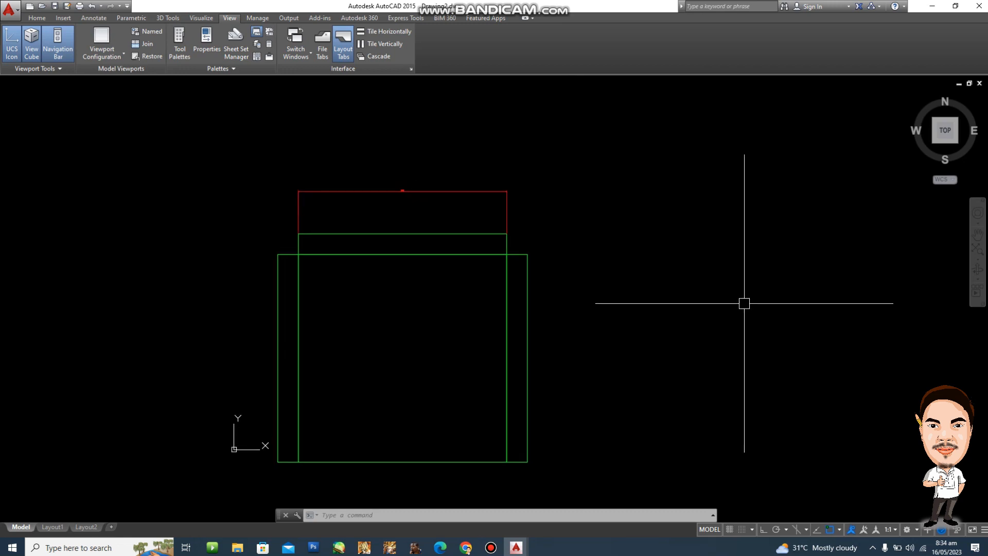
pyautogui.scroll(6, 541, 222)
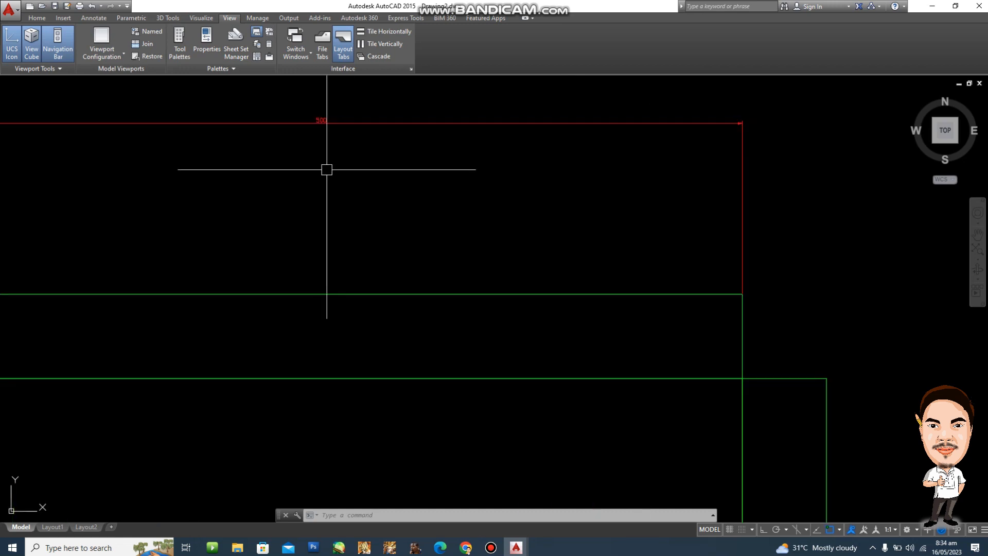
pyautogui.moveTo(326, 168); pyautogui.dragTo(360, 244, button='middle')
pyautogui.scroll(-2, 476, 291)
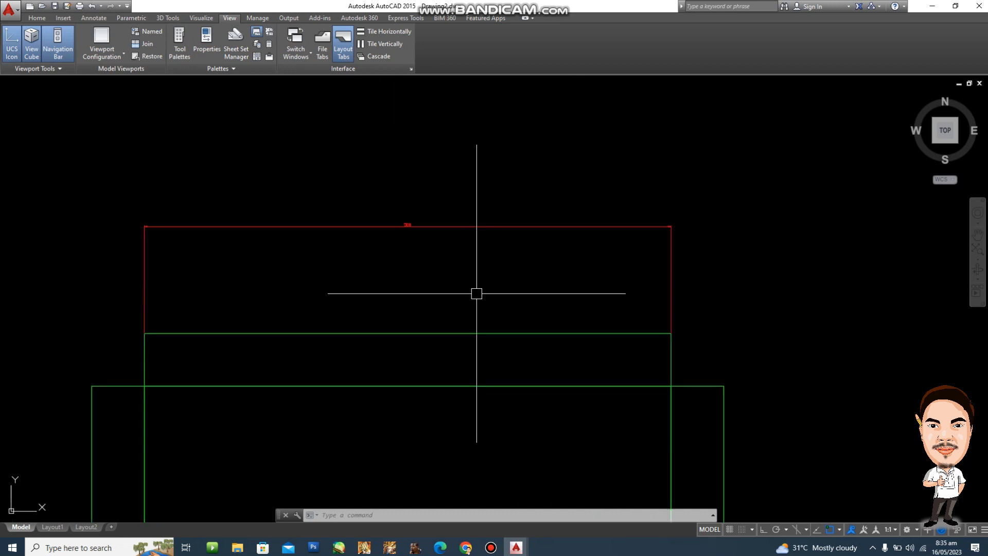
pyautogui.moveTo(476, 292); pyautogui.dragTo(463, 260, button='middle')
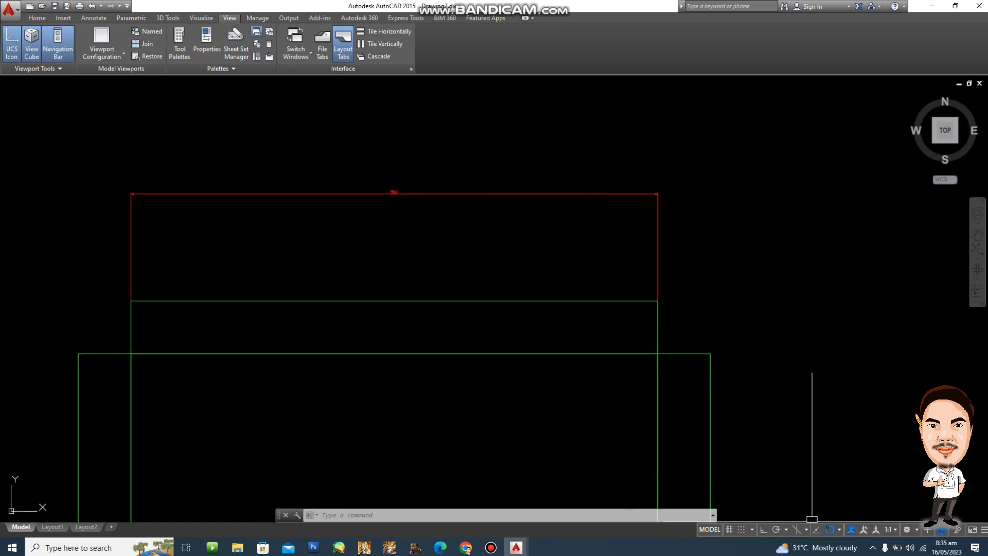
pyautogui.click(829, 529)
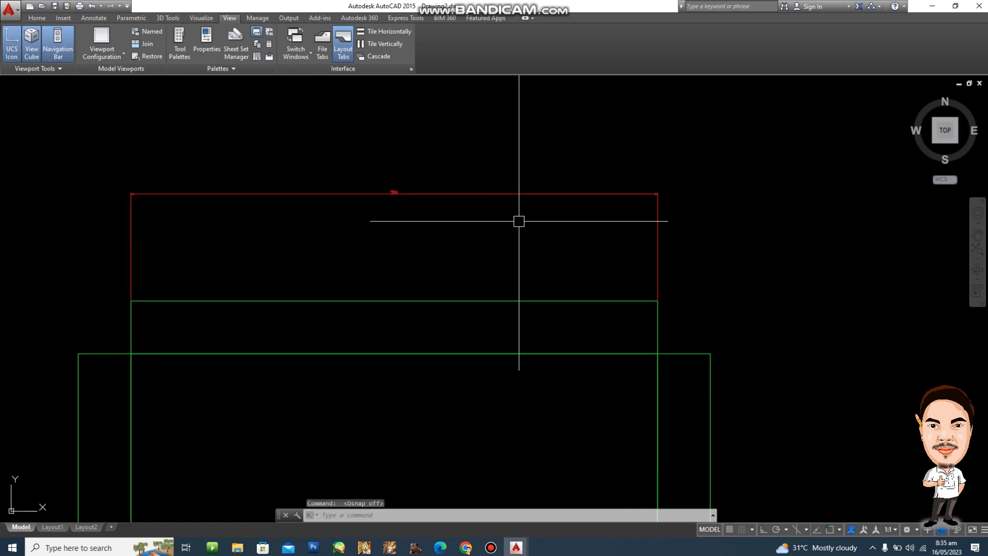
pyautogui.scroll(2, 399, 185)
pyautogui.scroll(-2, 449, 214)
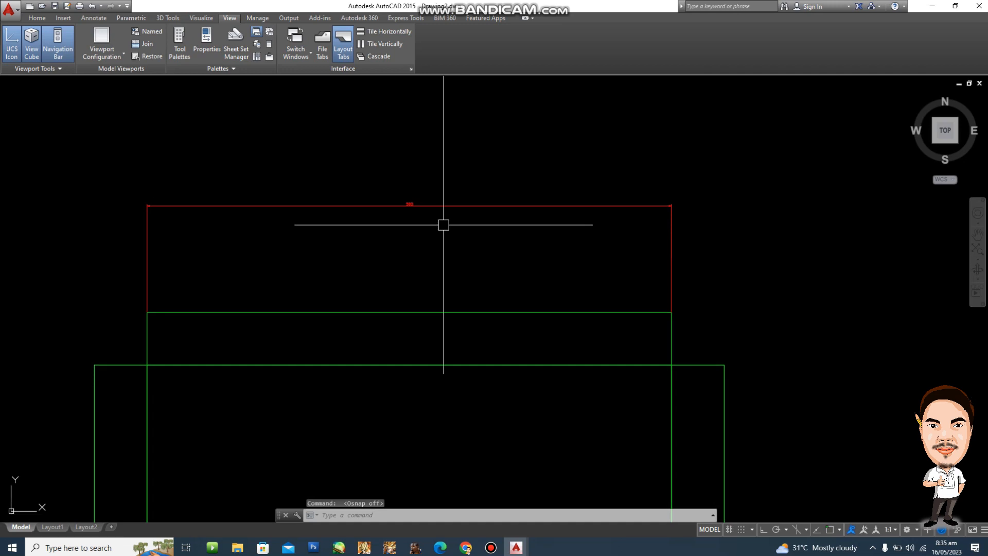
# Modify the ISO-25 dimension style to use a text height of 10
pyautogui.write('d')
pyautogui.press('Return')
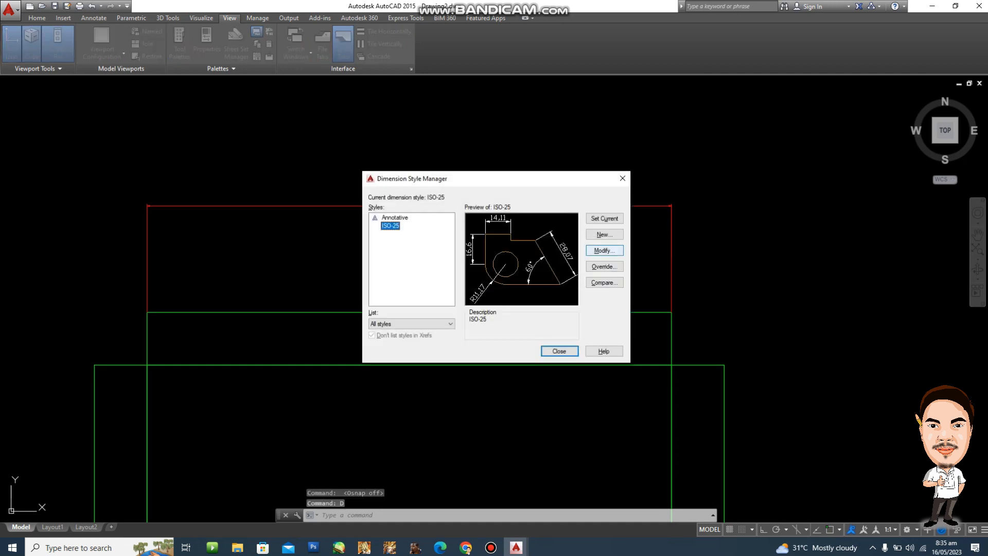
pyautogui.click(604, 251)
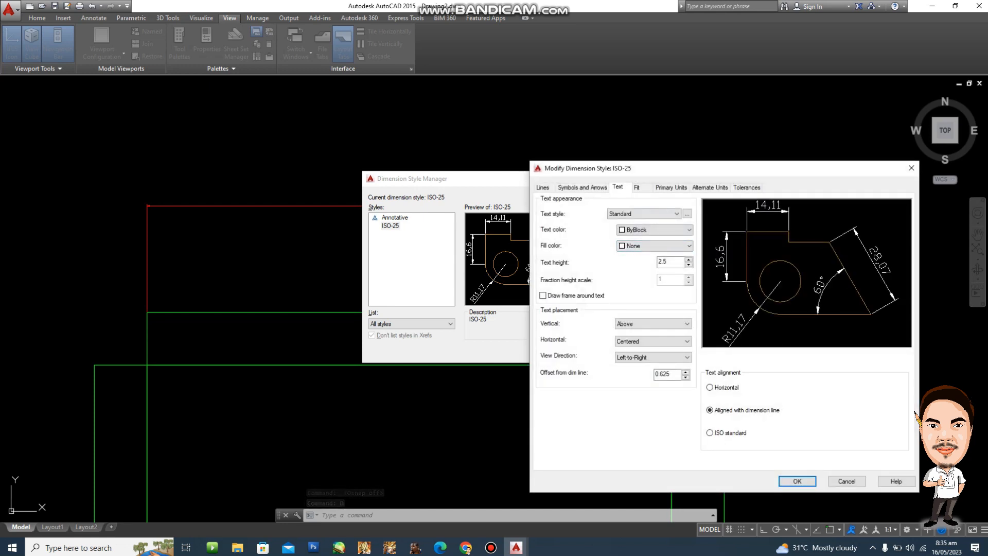
pyautogui.doubleClick(666, 262)
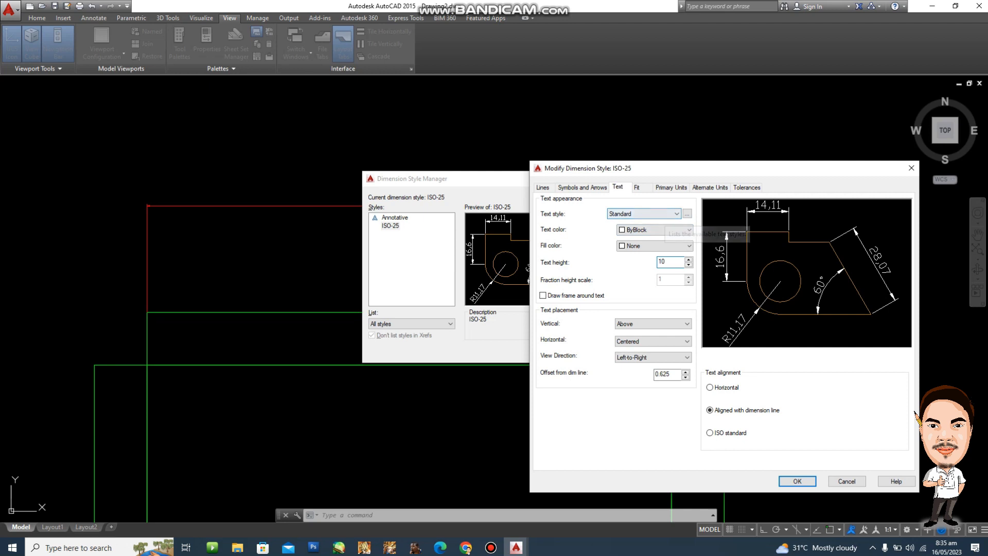
# Set the ISO-25 dimension style's arrowheads to Dot with an arrow size of 8 and close the style manager
pyautogui.click(582, 187)
pyautogui.click(613, 218)
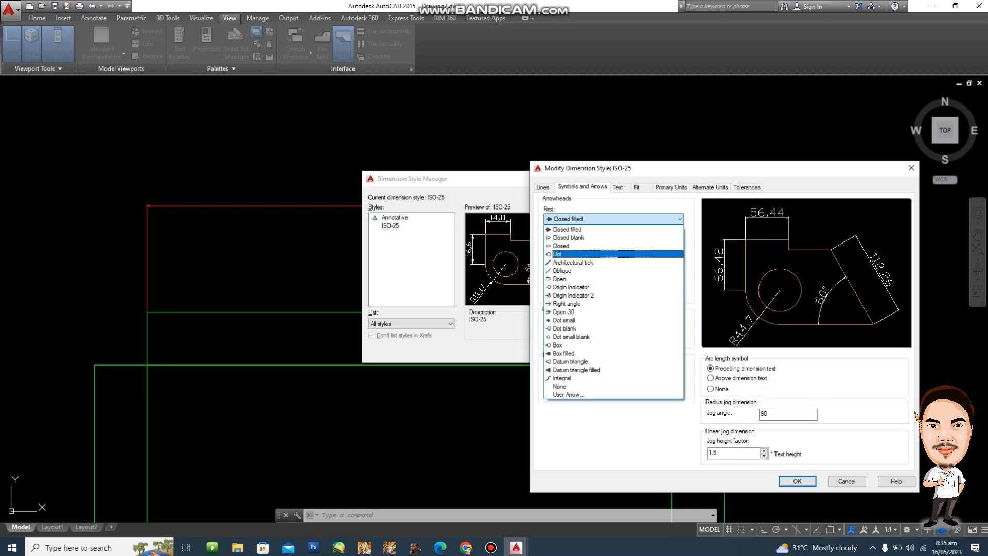
pyautogui.click(566, 254)
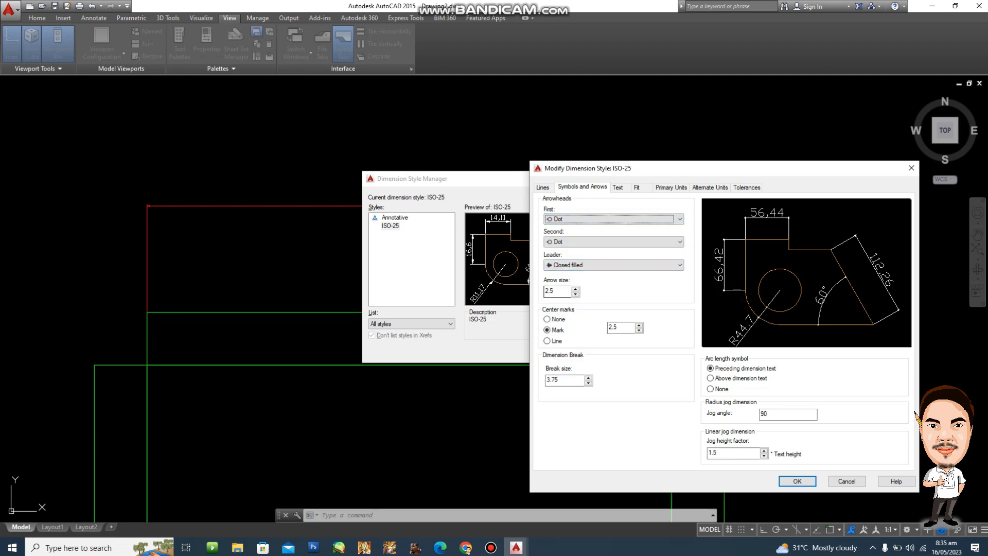
pyautogui.doubleClick(553, 292)
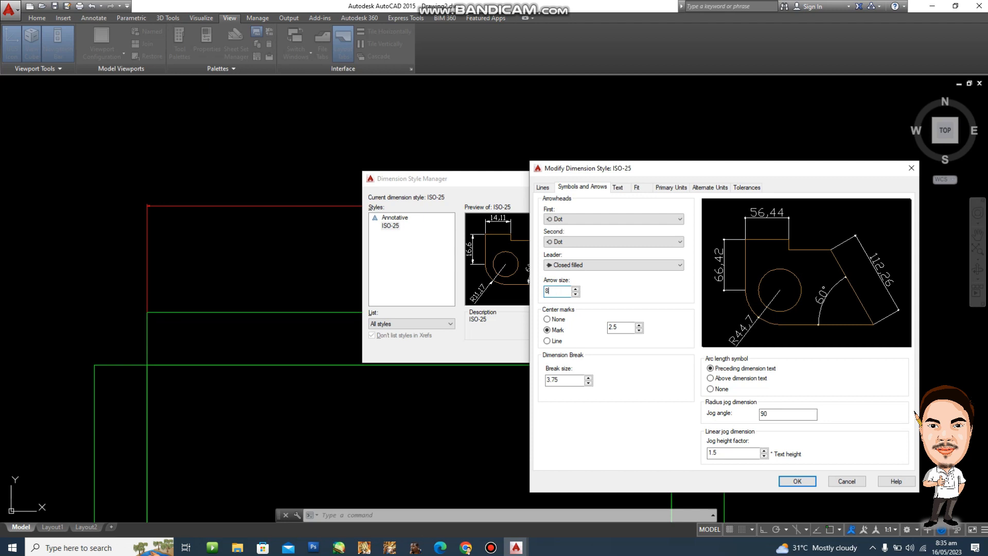
pyautogui.press('Return')
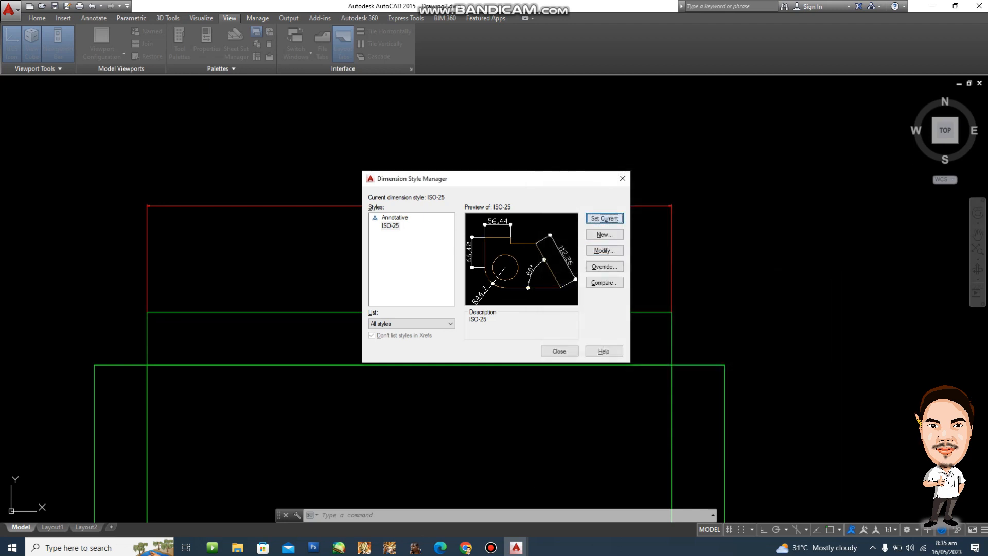
pyautogui.press('Escape')
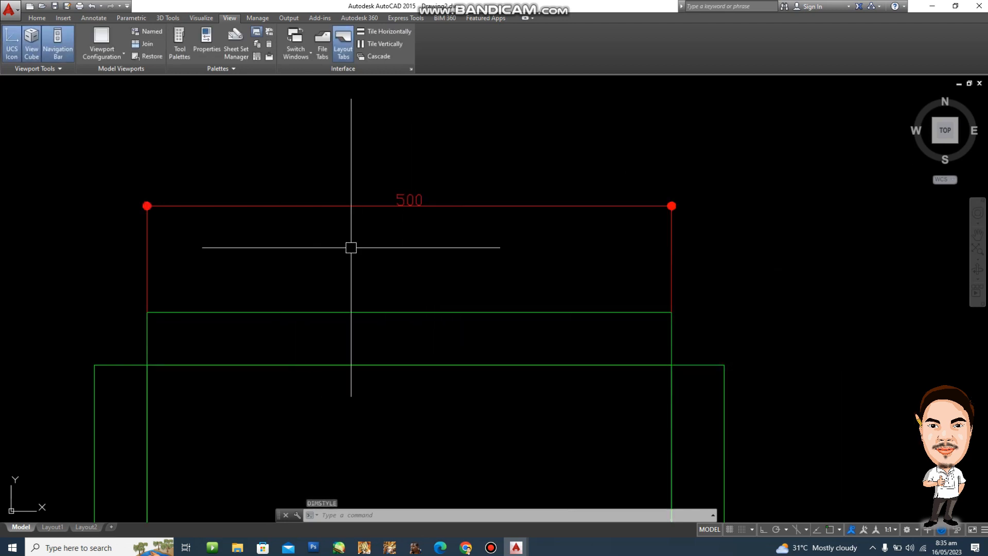
# Modify the ISO-25 dimension style to use a text height of 15
pyautogui.scroll(-2, 388, 257)
pyautogui.scroll(2, 294, 198)
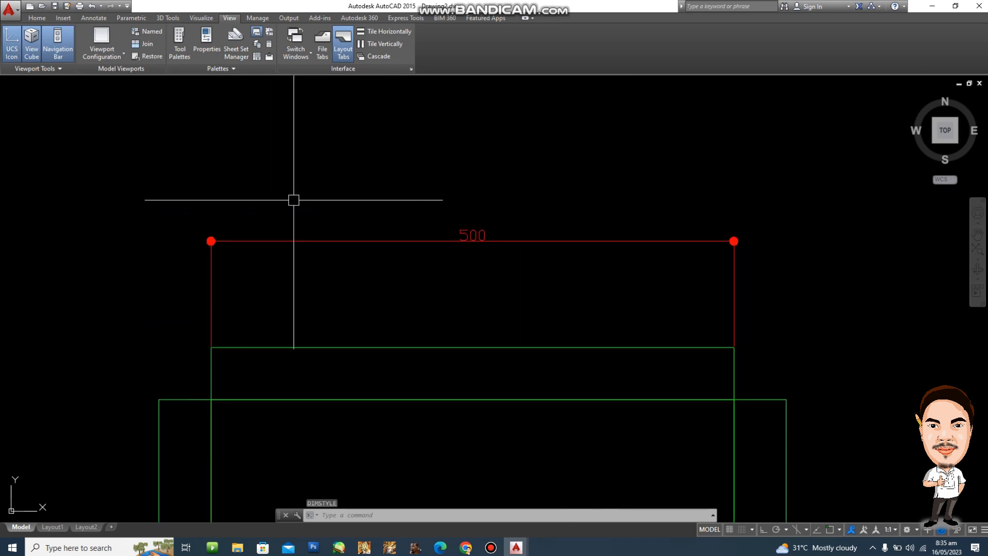
pyautogui.scroll(3, 452, 223)
pyautogui.scroll(-1, 453, 223)
pyautogui.scroll(-5, 592, 326)
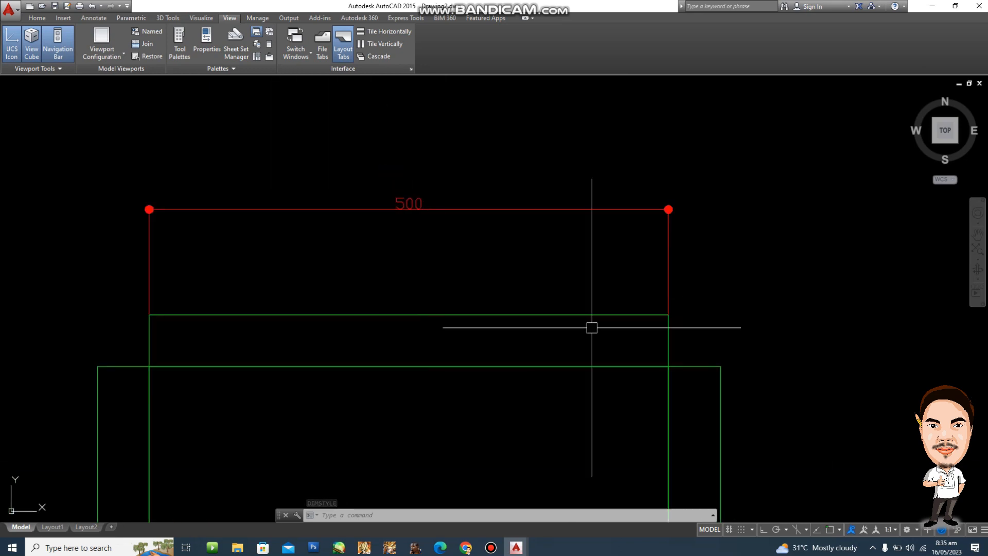
pyautogui.scroll(2, 551, 303)
pyautogui.write('d')
pyautogui.press('Return')
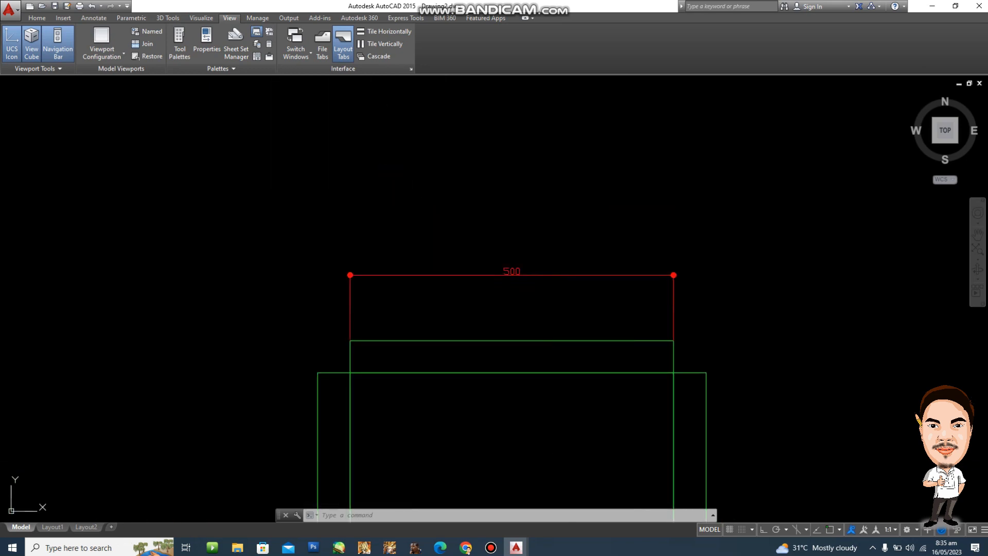
pyautogui.click(604, 251)
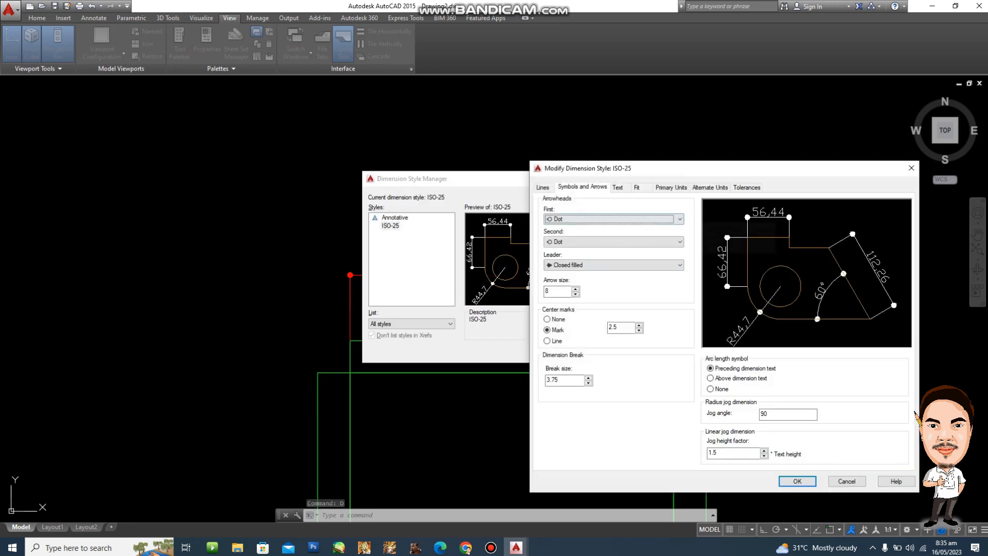
pyautogui.click(617, 187)
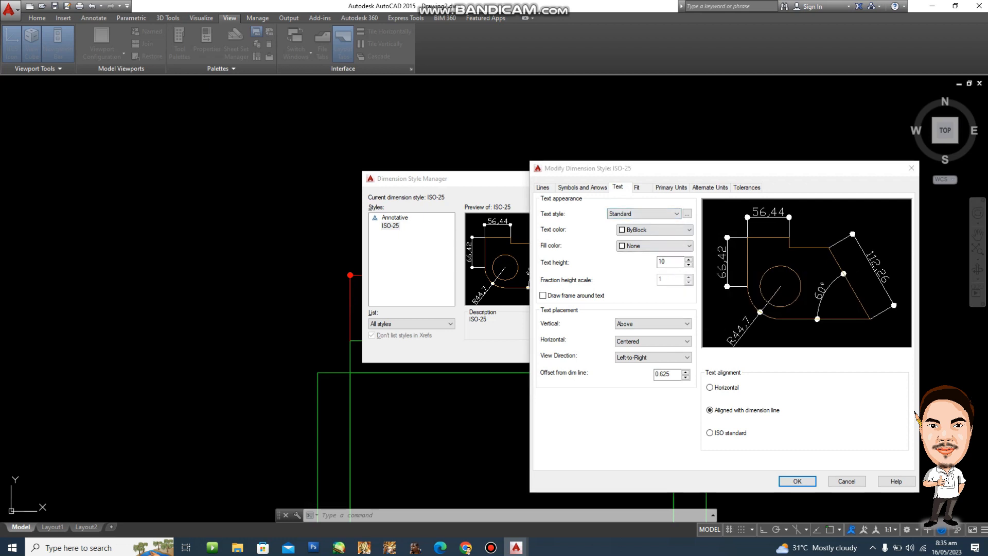
pyautogui.doubleClick(663, 262)
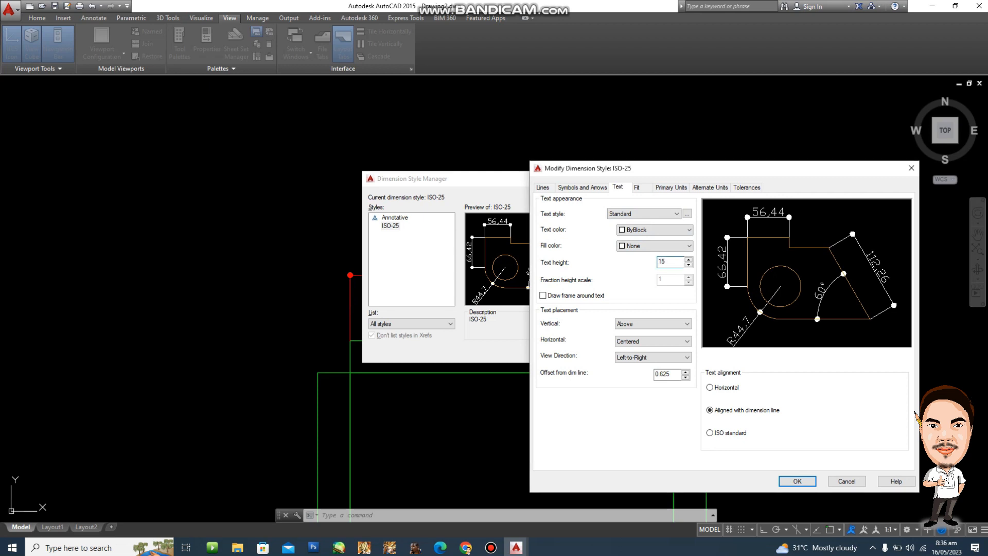
# Change the ISO-25 dimension style's arrowheads to Dot blank with an arrow size of 10
pyautogui.click(582, 187)
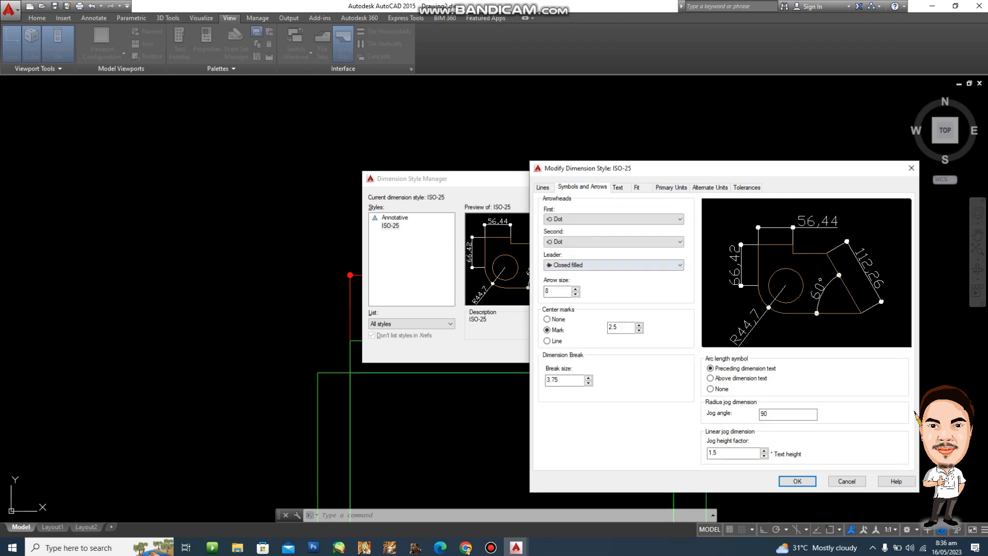
pyautogui.click(612, 219)
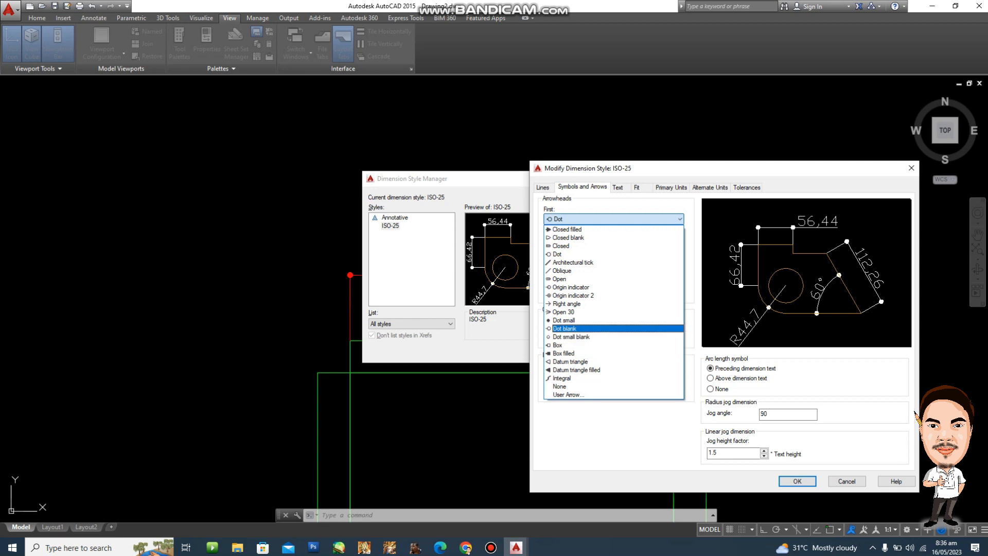
pyautogui.click(565, 328)
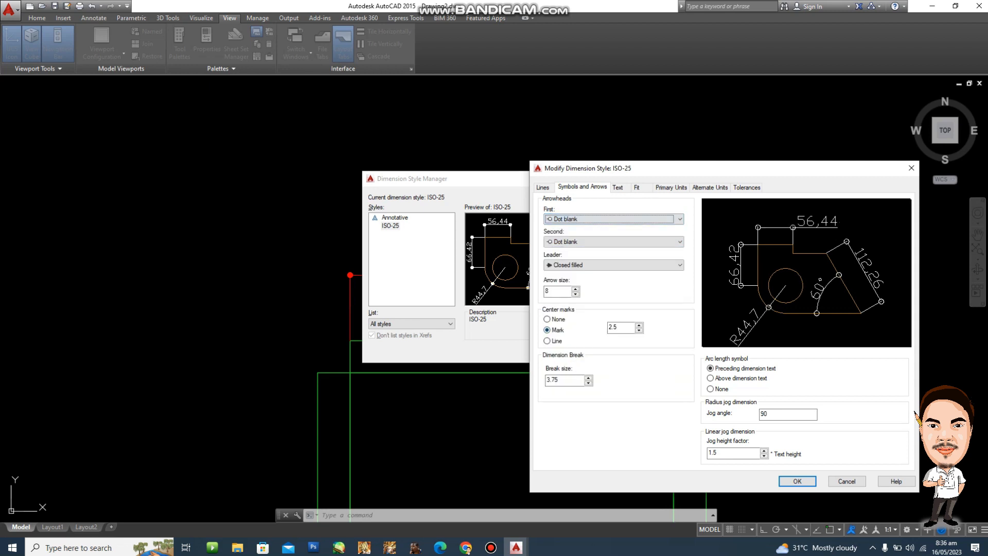
pyautogui.click(557, 292)
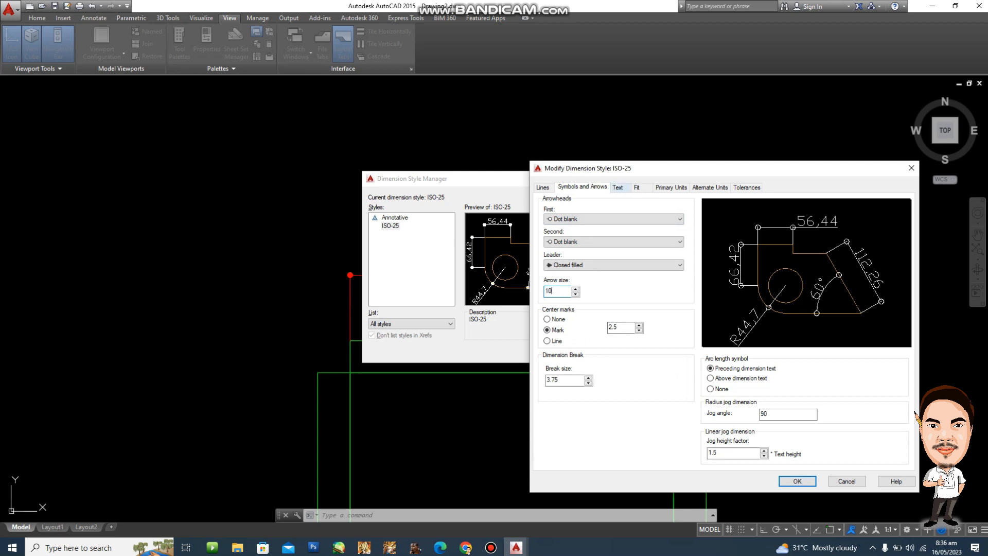
# Set the extension lines to extend 20 beyond the dimension lines and adjust their offset from origin
pyautogui.click(542, 187)
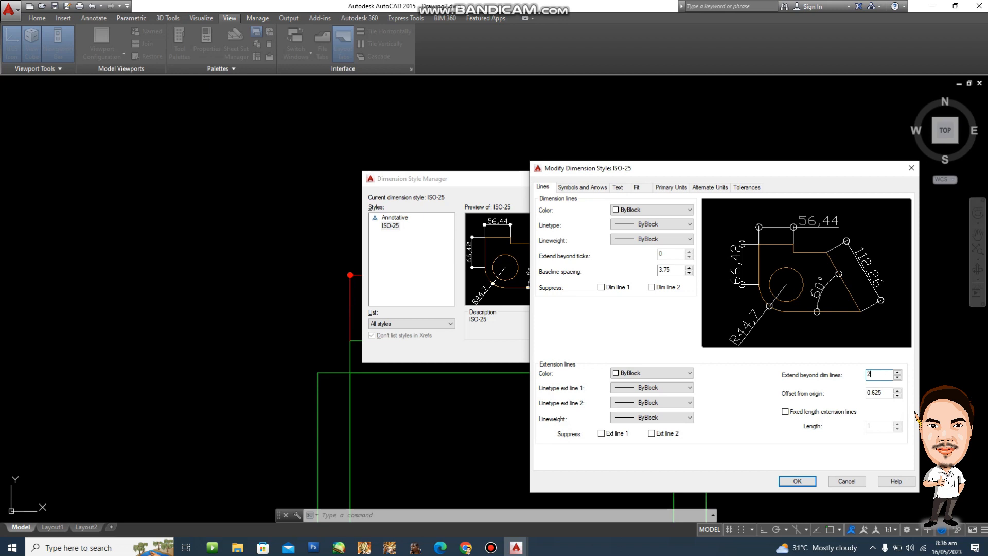
pyautogui.press('Tab')
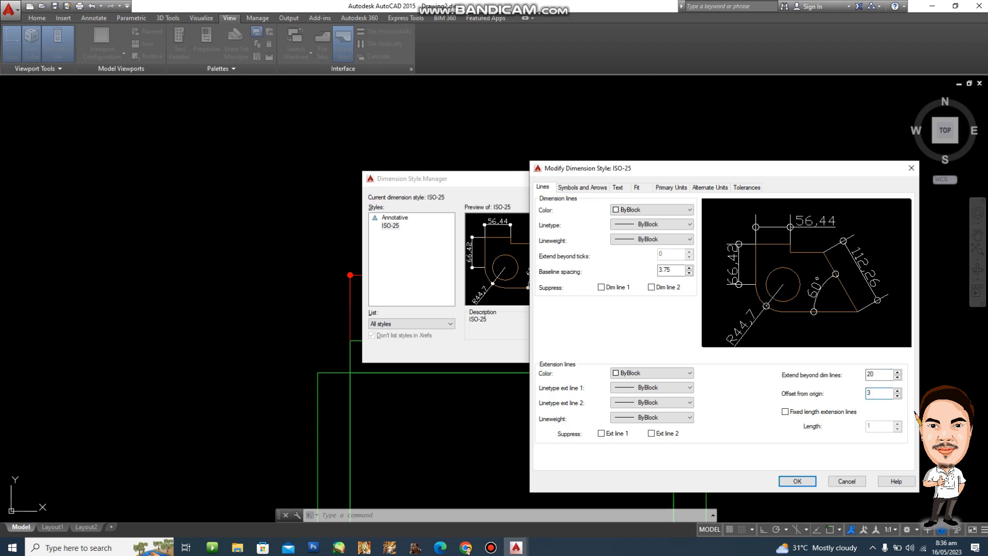
pyautogui.press('BackSpace')
# Compare the previews of the SWISS 2, Standard, romans and ROMANC text styles for the dimension text
pyautogui.click(618, 188)
pyautogui.click(687, 214)
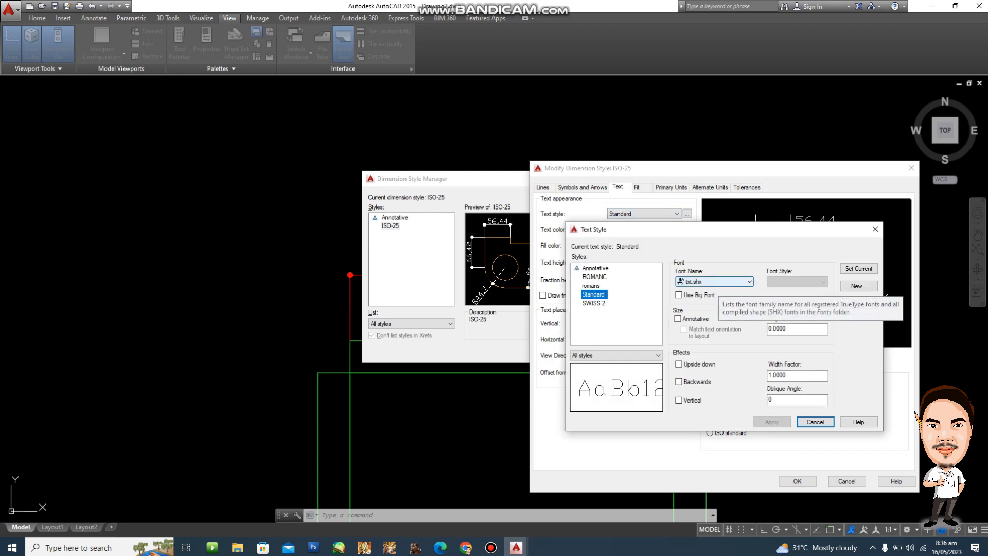
pyautogui.click(593, 303)
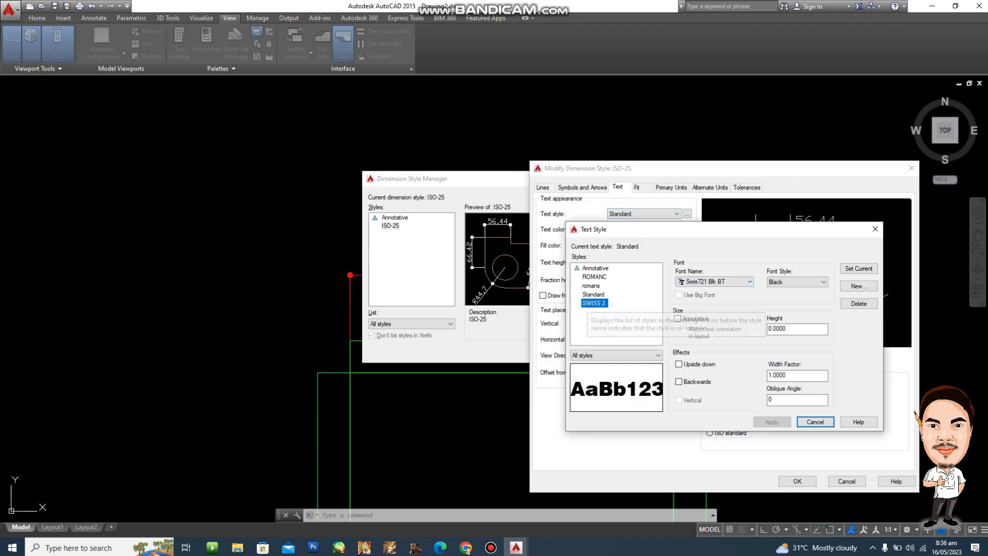
pyautogui.click(593, 294)
pyautogui.click(591, 286)
pyautogui.click(593, 295)
pyautogui.click(594, 303)
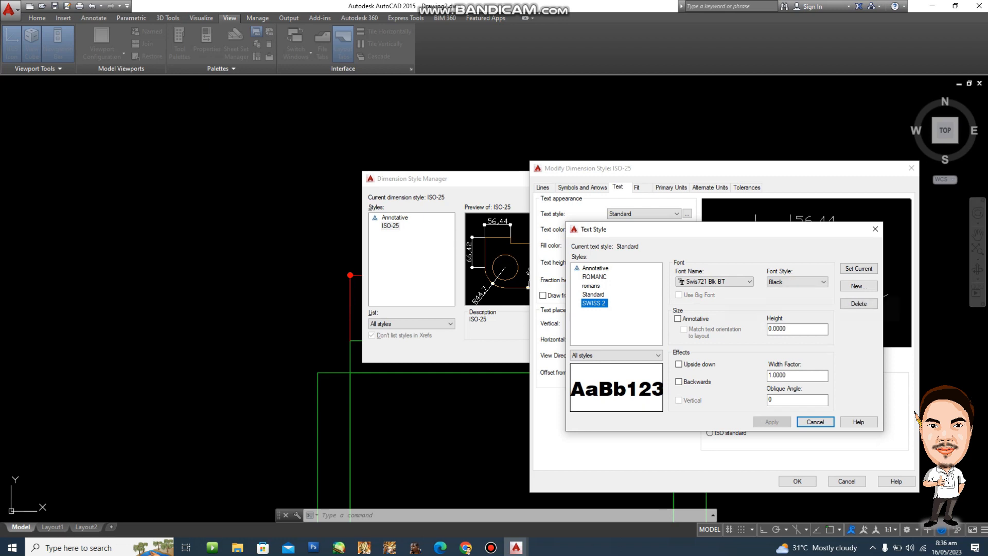
pyautogui.click(594, 294)
pyautogui.click(591, 286)
pyautogui.click(594, 277)
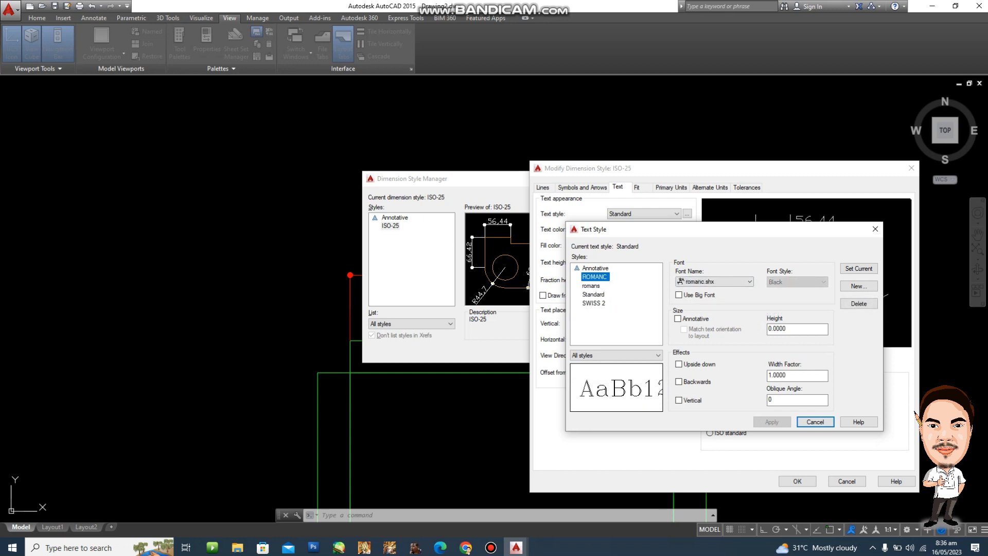
# Set romans as the current text style, apply the ISO-25 changes and close the dimension style manager
pyautogui.click(591, 285)
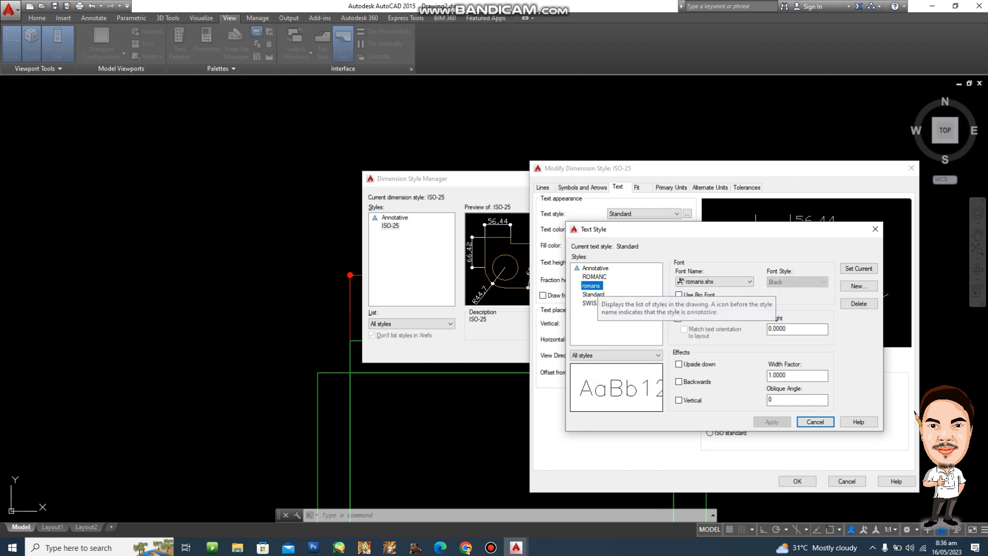
pyautogui.click(858, 268)
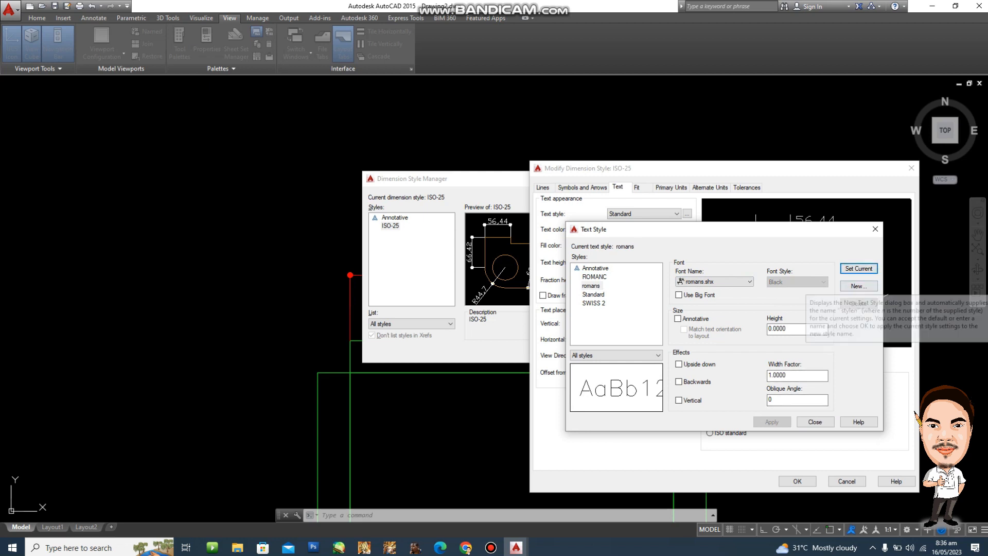
pyautogui.click(814, 422)
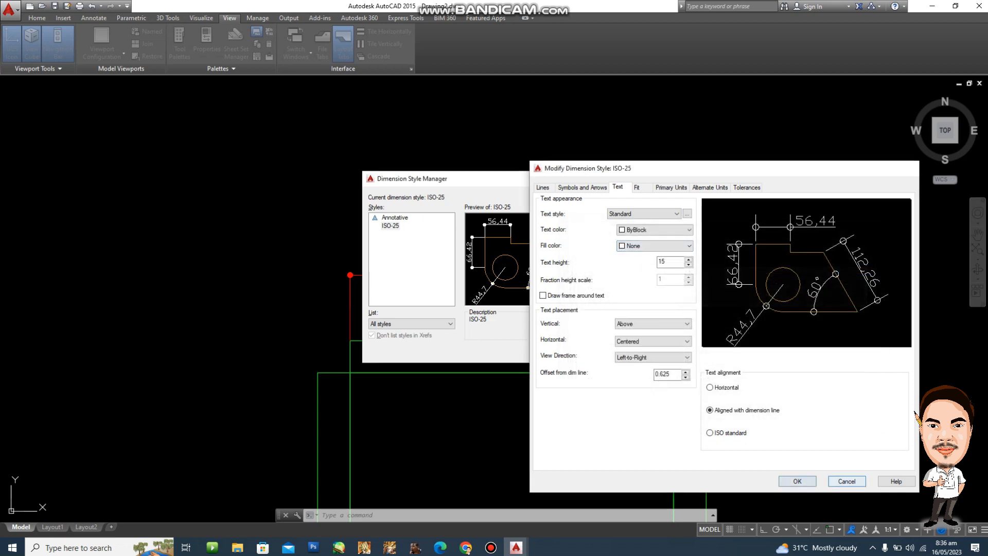
pyautogui.click(797, 481)
pyautogui.click(560, 351)
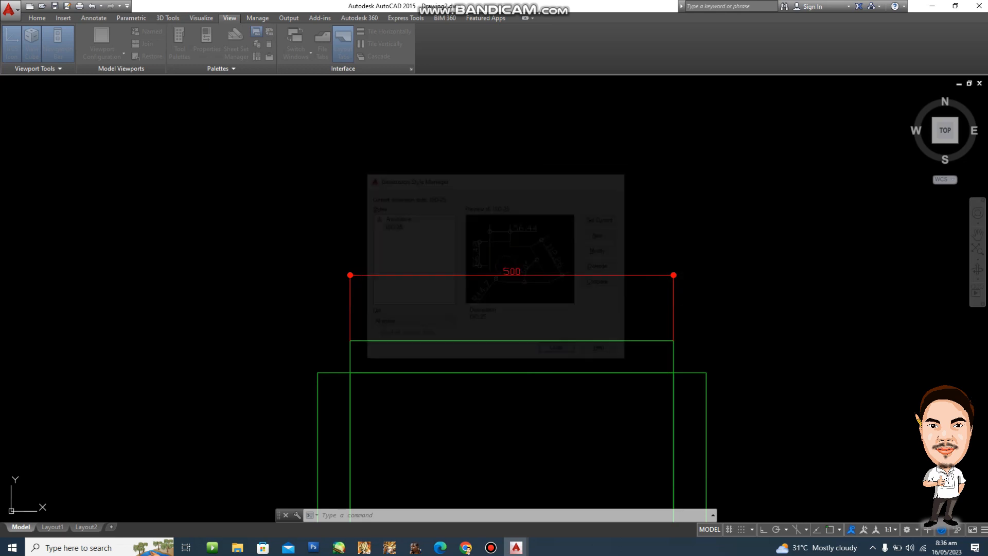
# Check the updated backrest dimension, then reopen the ISO-25 dimension style for modification and edit its text height
pyautogui.scroll(2, 527, 320)
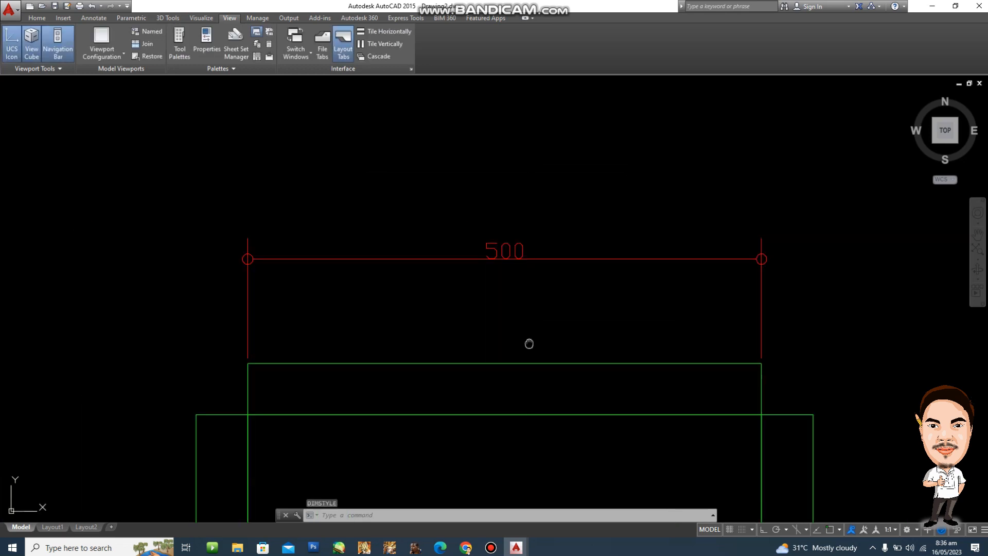
pyautogui.scroll(-1, 454, 213)
pyautogui.scroll(1, 472, 232)
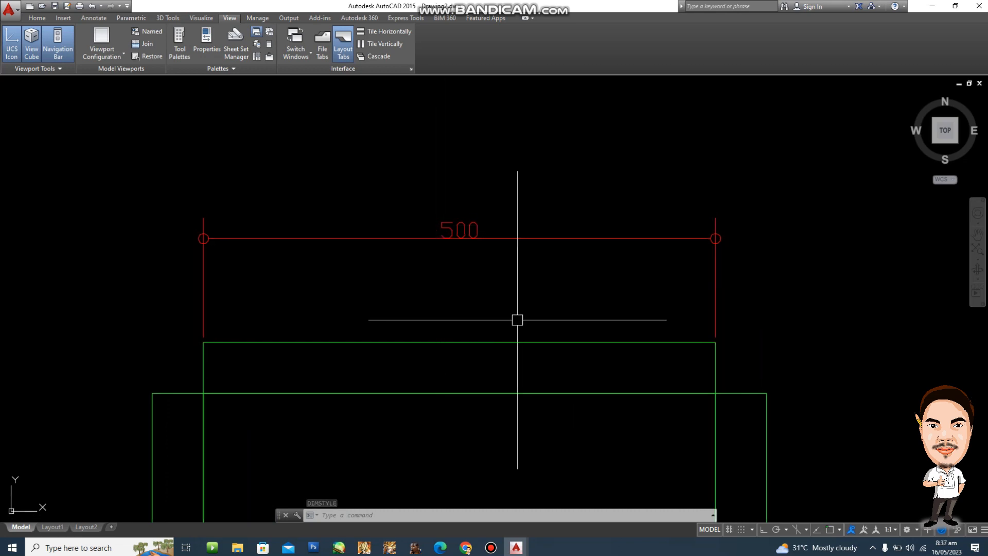
pyautogui.scroll(-4, 560, 363)
pyautogui.moveTo(561, 363); pyautogui.dragTo(496, 289, button='middle')
pyautogui.scroll(4, 480, 263)
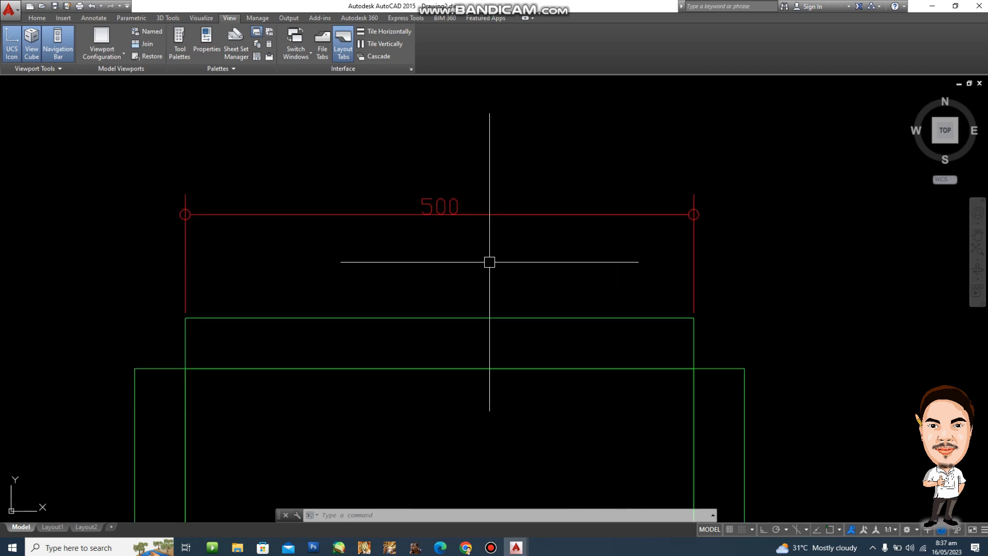
pyautogui.write('d')
pyautogui.press('Return')
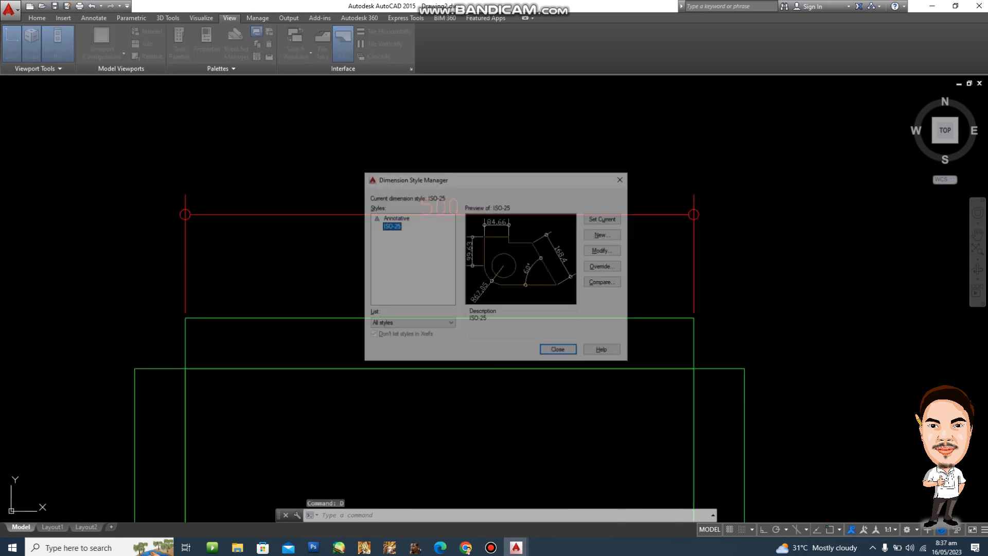
pyautogui.hotkey('alt', 'm')
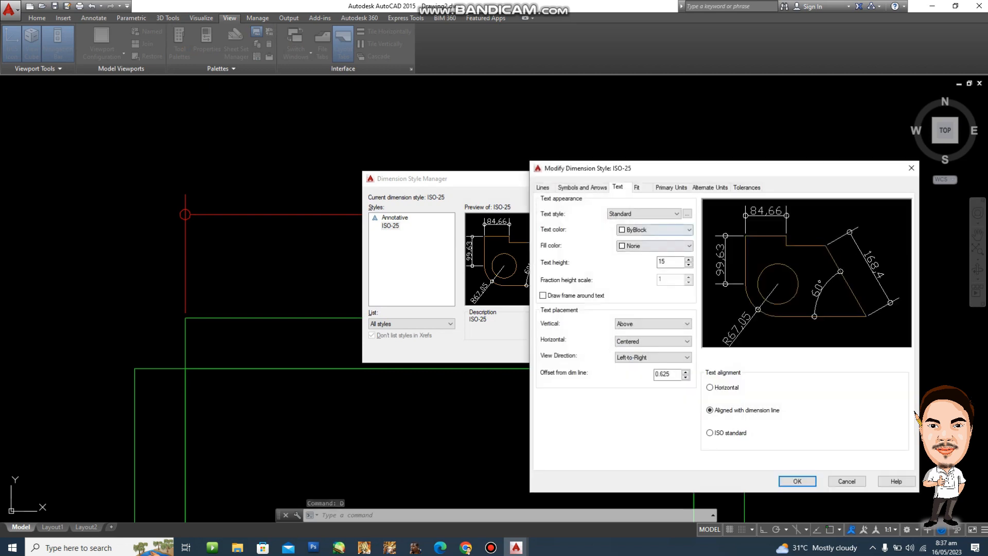
pyautogui.doubleClick(662, 262)
# Create a new text style named SWISS1 from the dimension style's text settings
pyautogui.click(686, 213)
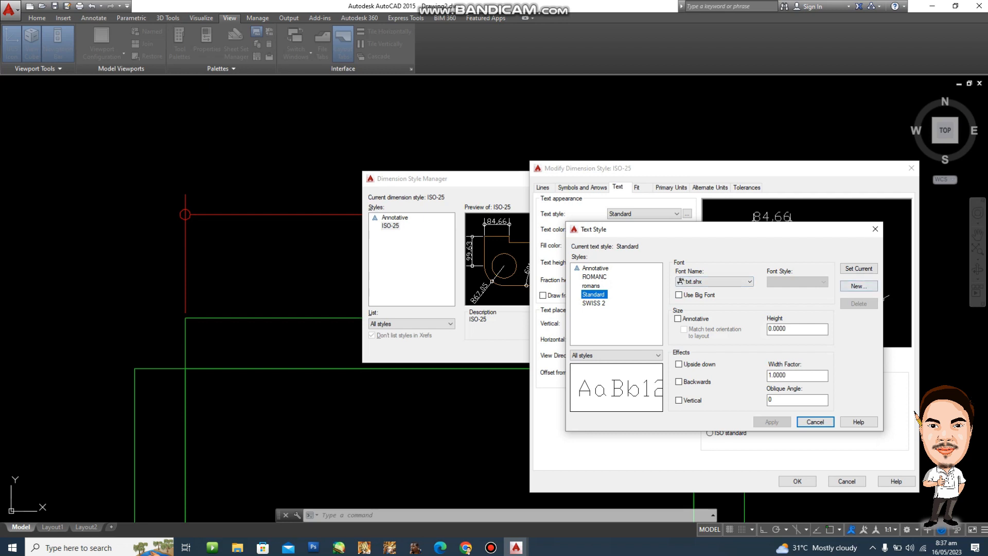
pyautogui.click(858, 285)
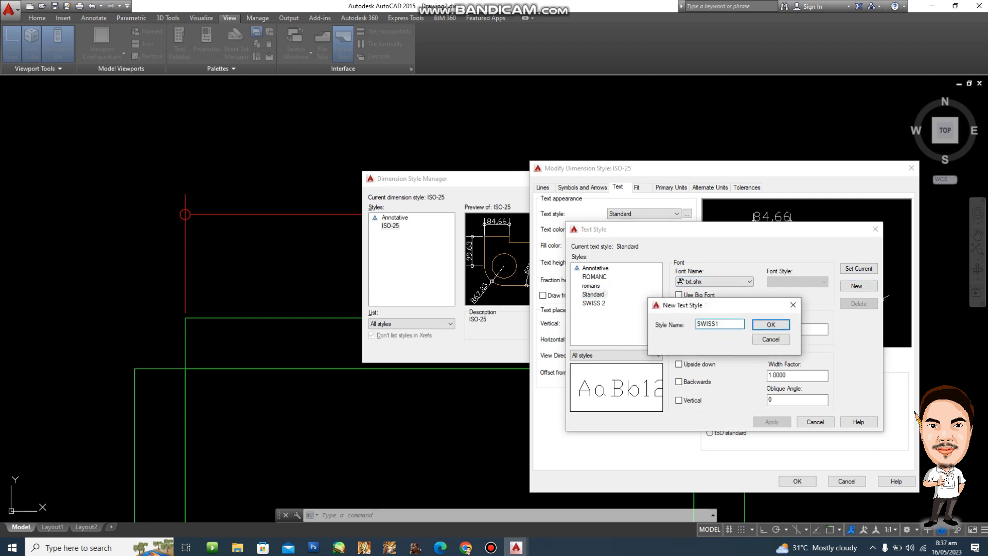
pyautogui.write('SWISS1')
pyautogui.press('Return')
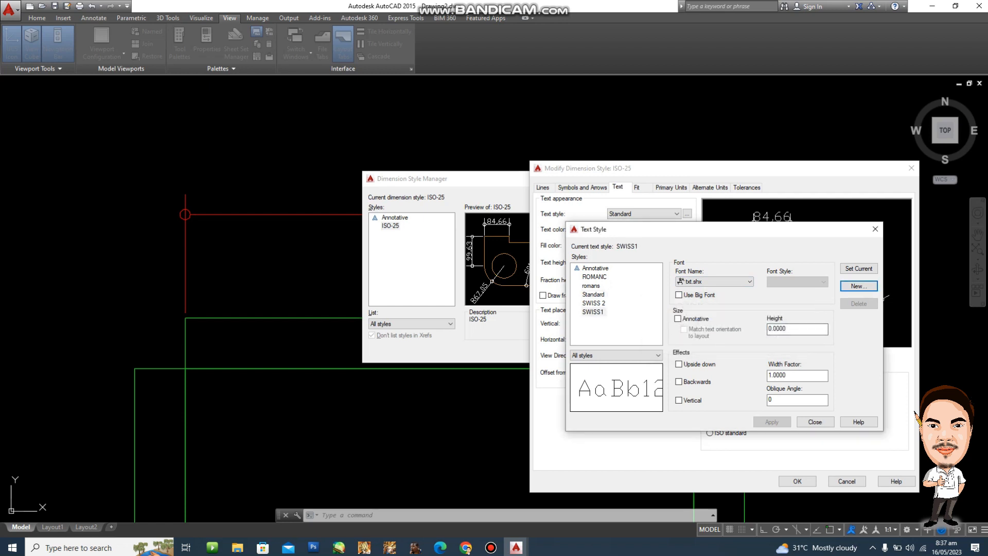
# Assign the Swis721 BT font to the SWISS1 text style, make it current, save the changes and close the text style settings
pyautogui.click(709, 282)
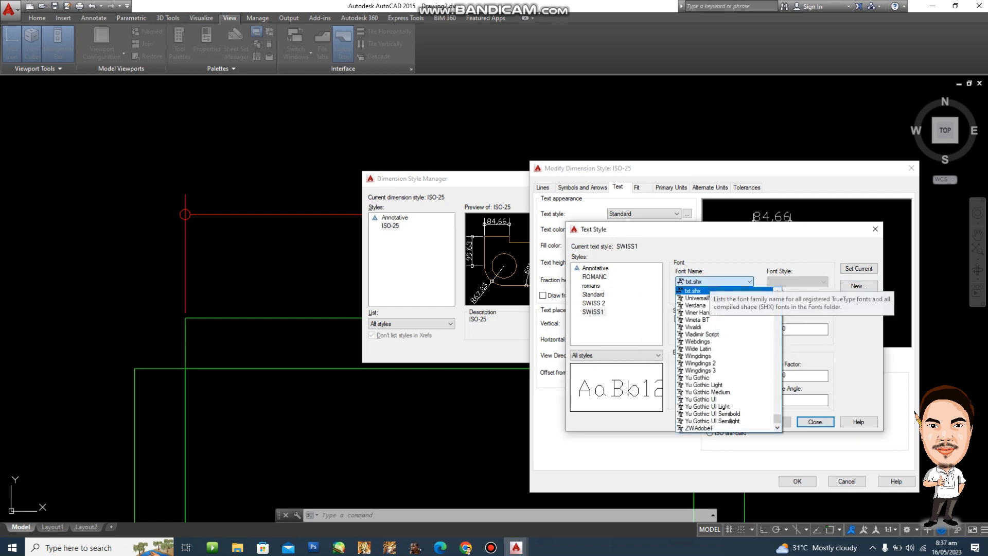
pyautogui.write('sw')
pyautogui.press('Down')
pyautogui.press('Down')
pyautogui.press('Down')
pyautogui.press('Down')
pyautogui.press('Down')
pyautogui.press('Down')
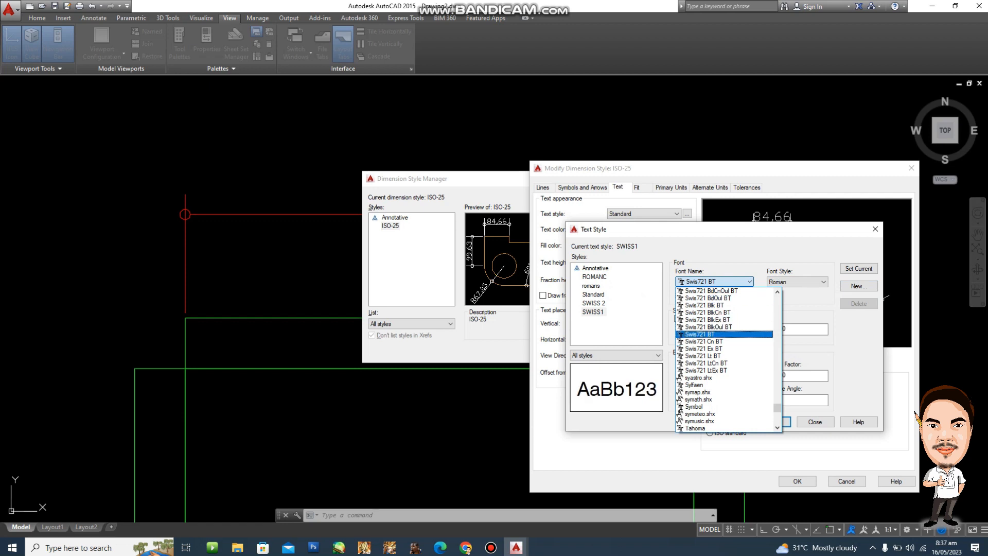
pyautogui.press('Return')
pyautogui.click(858, 269)
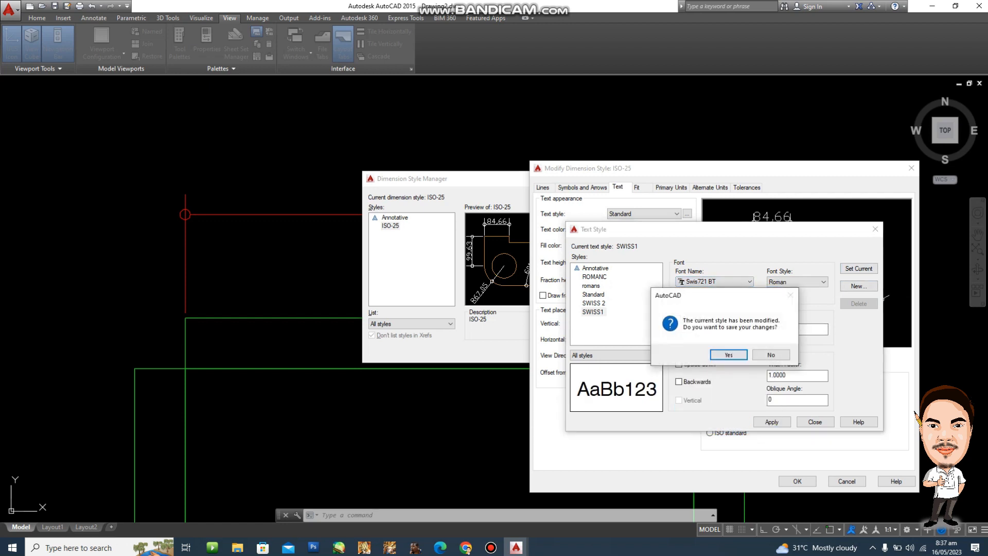
pyautogui.click(728, 353)
pyautogui.click(815, 422)
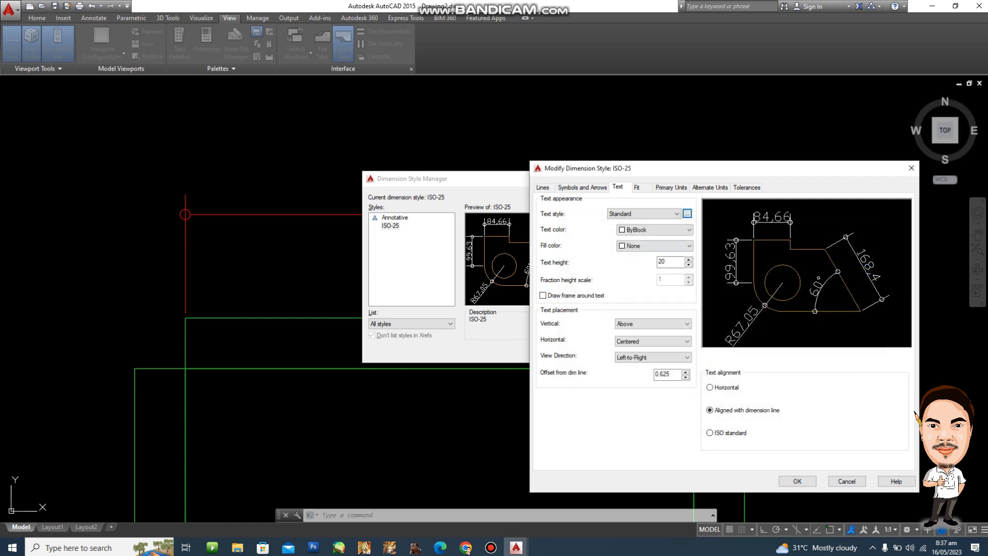
# Set the ISO-25 dimension text style to SWISS1 with an offset of 5 from the dimension line, and close the style manager
pyautogui.click(667, 214)
pyautogui.click(619, 256)
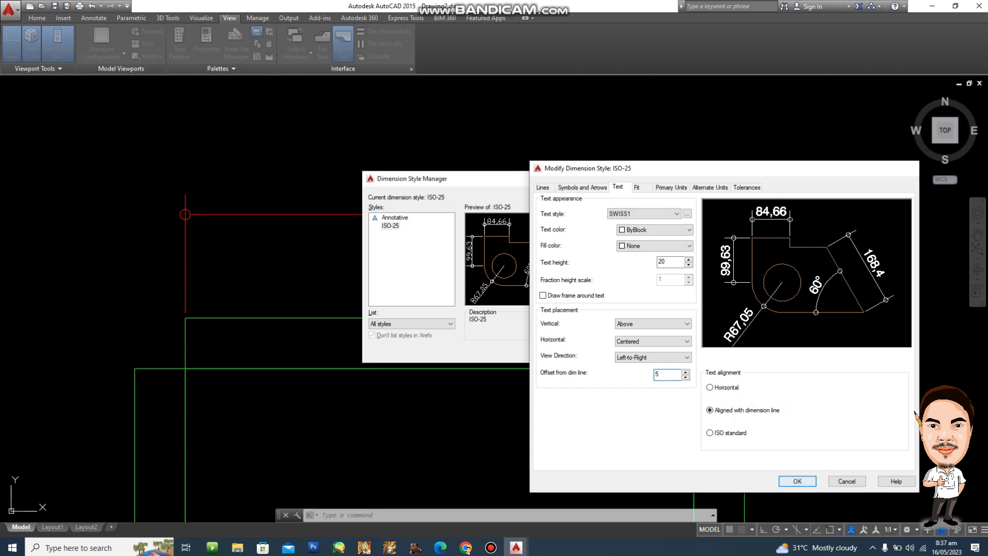
pyautogui.press('Return')
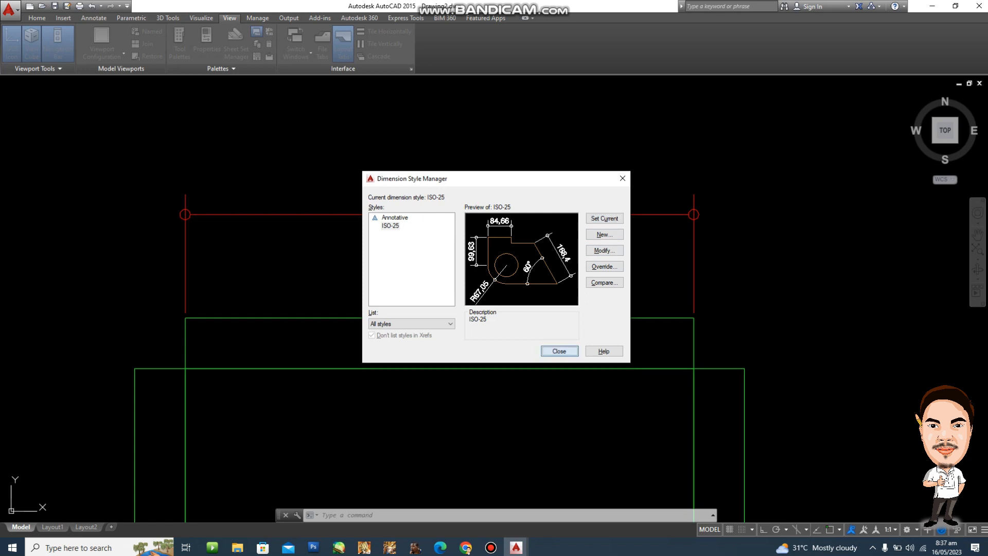
pyautogui.press('Return')
# Modify the ISO-25 style so extension lines extend 30 beyond the dimension lines, and close the style manager
pyautogui.scroll(-5, 535, 299)
pyautogui.moveTo(612, 345); pyautogui.dragTo(592, 323, button='middle')
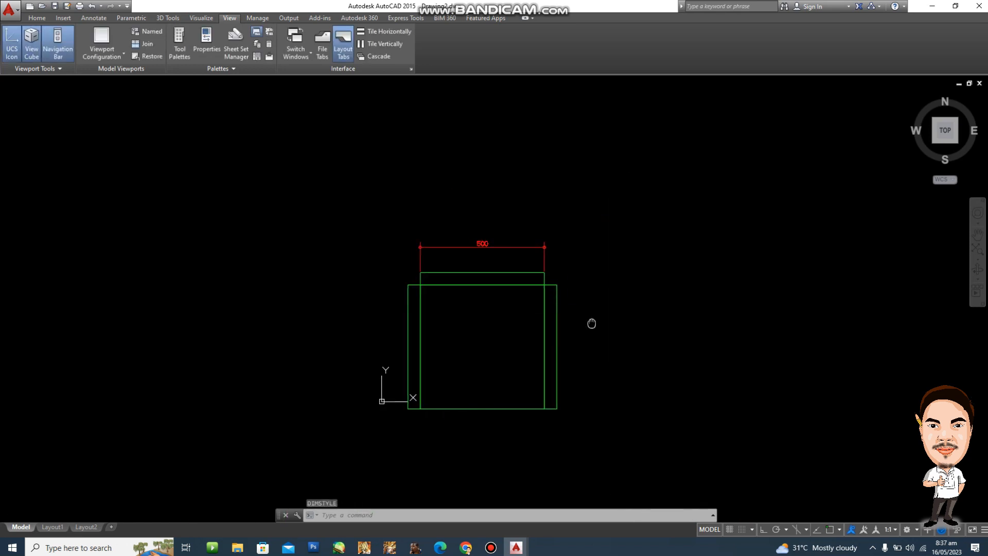
pyautogui.scroll(4, 492, 250)
pyautogui.scroll(4, 335, 258)
pyautogui.moveTo(327, 198); pyautogui.dragTo(363, 228, button='middle')
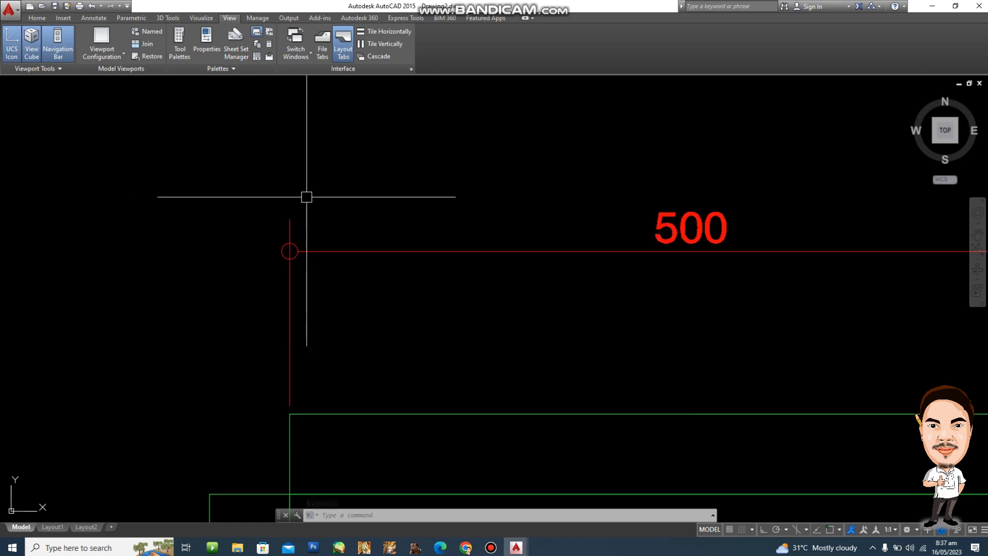
pyautogui.write('d')
pyautogui.press('Return')
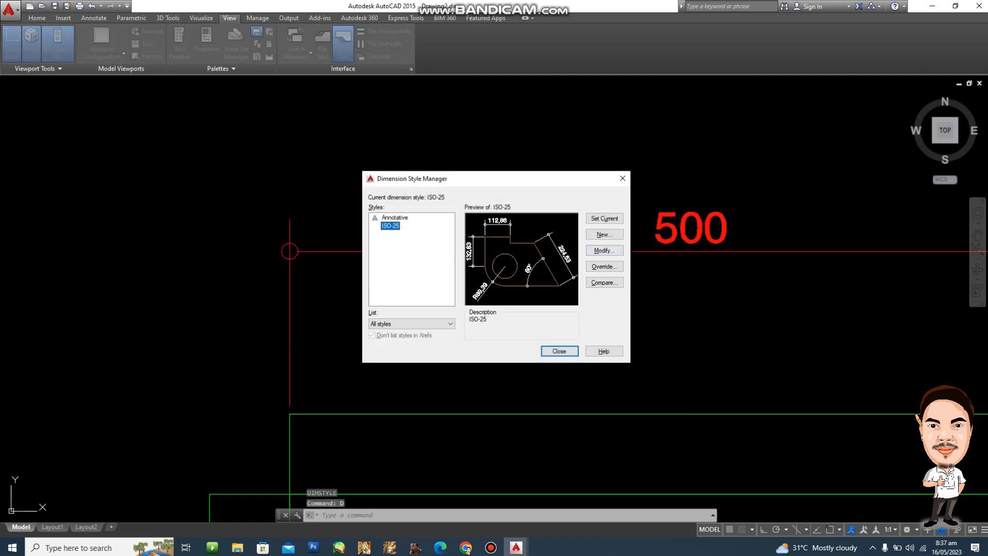
pyautogui.press('Return')
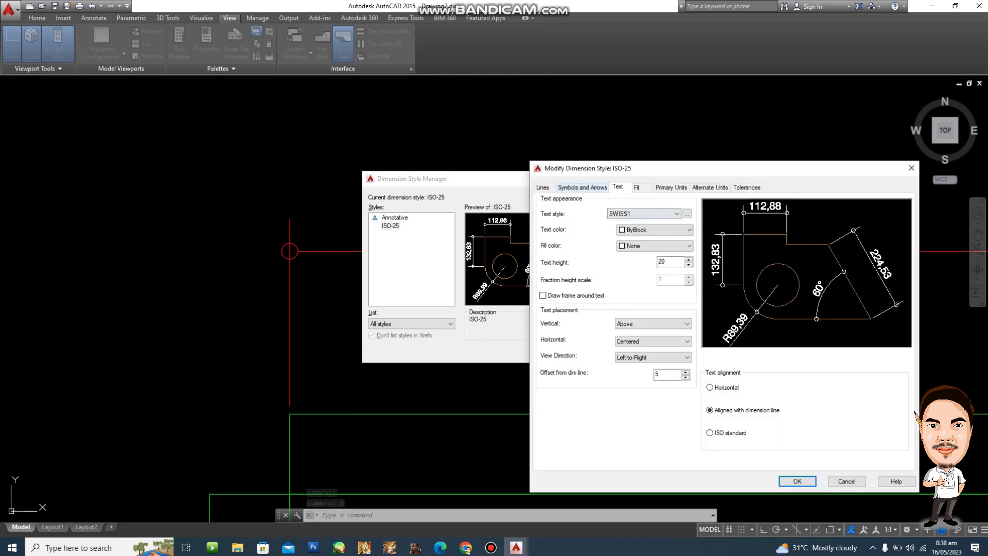
pyautogui.click(543, 188)
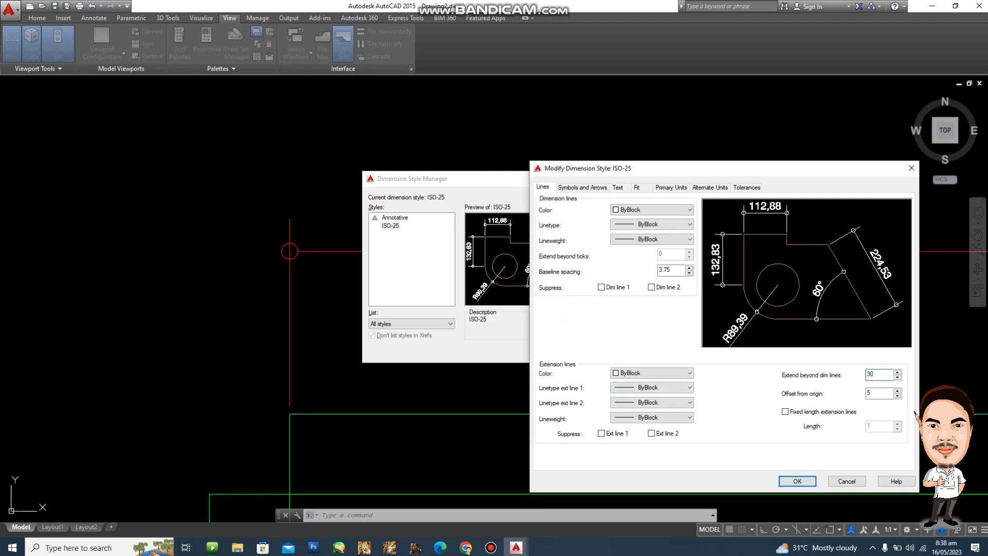
pyautogui.press('Return')
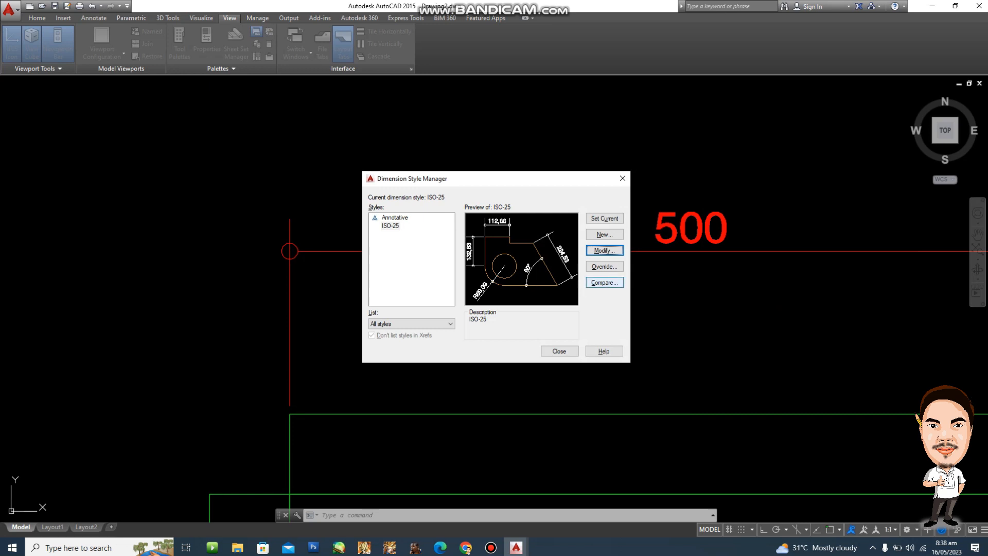
pyautogui.click(559, 351)
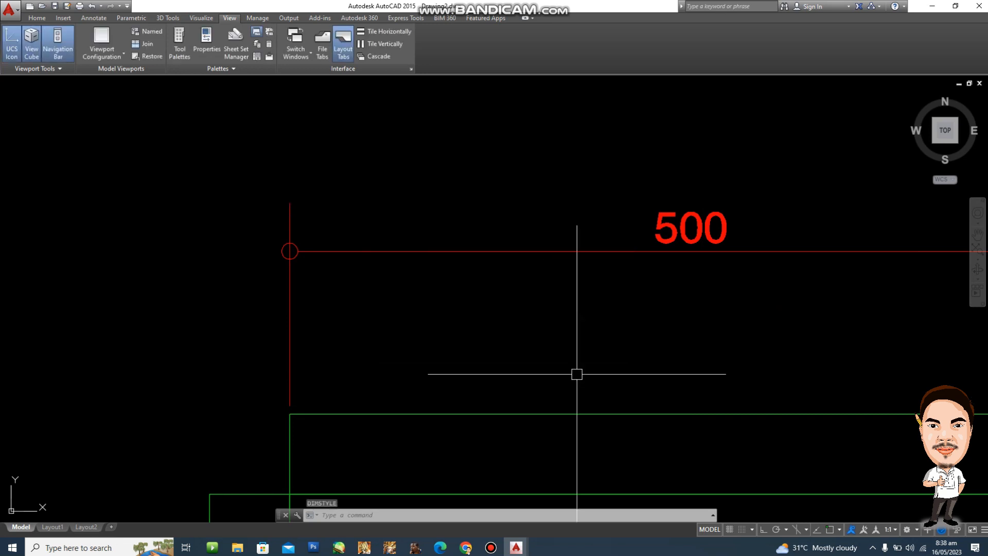
pyautogui.scroll(-4, 612, 281)
pyautogui.scroll(-2, 612, 281)
pyautogui.moveTo(613, 281); pyautogui.dragTo(406, 213, button='middle')
pyautogui.moveTo(514, 385)
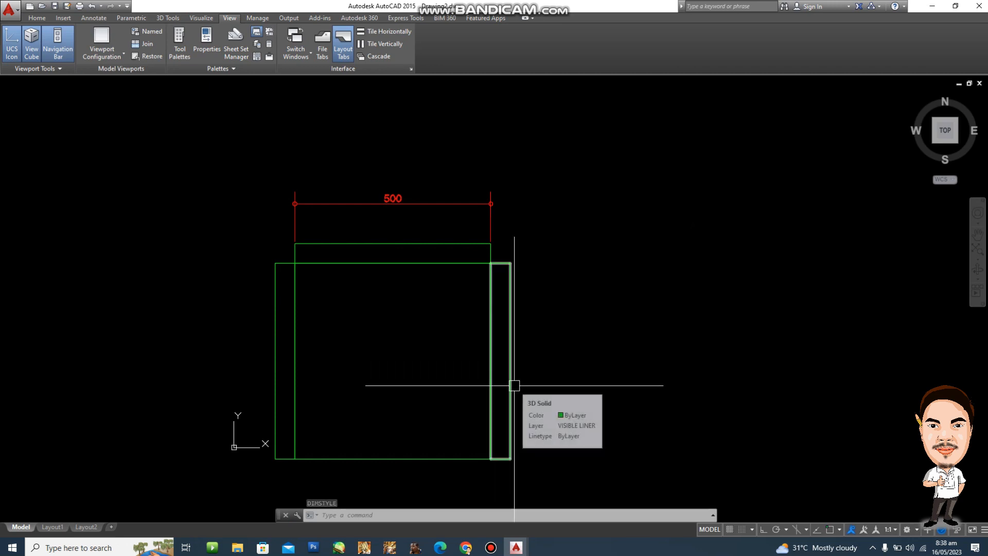
pyautogui.write('dli')
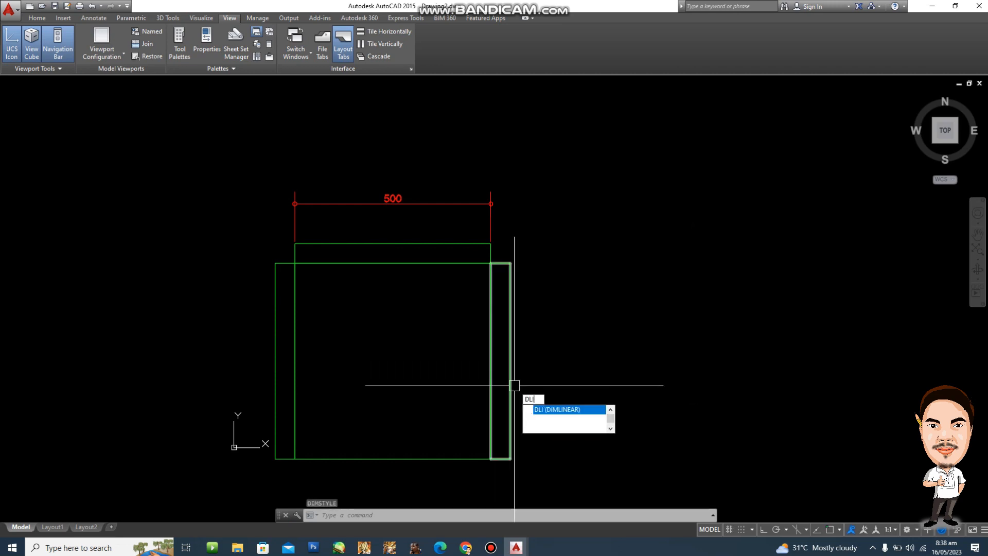
pyautogui.press('Return')
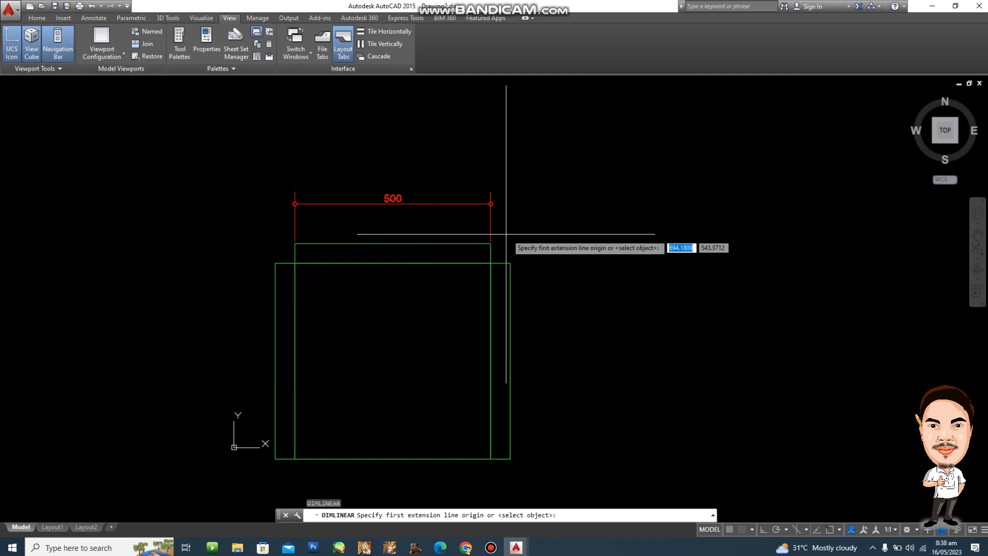
pyautogui.press('Escape')
pyautogui.press('Escape')
pyautogui.press('Escape')
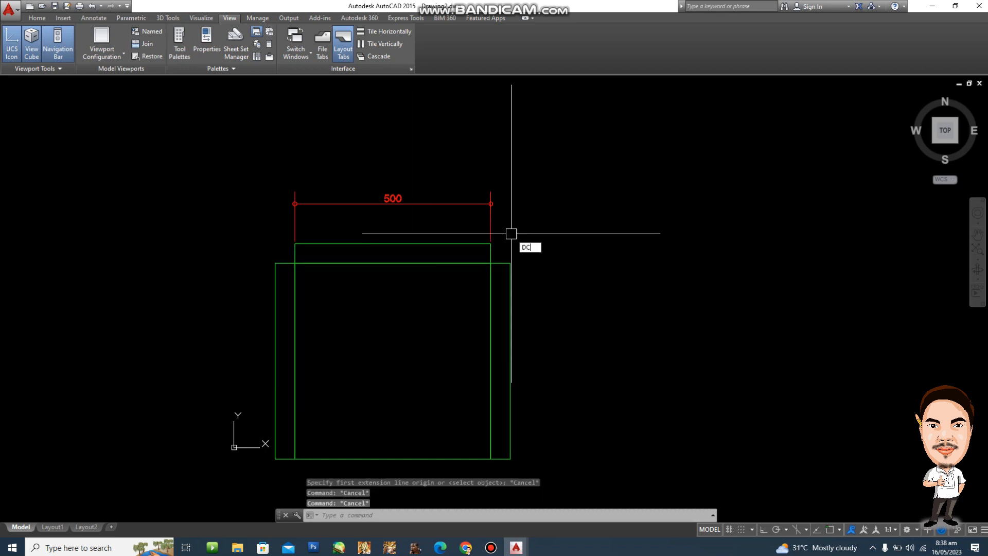
# Turn on object snap and continue the backrest dimension to the outer corner of the sofa's right armrest
pyautogui.press('Return')
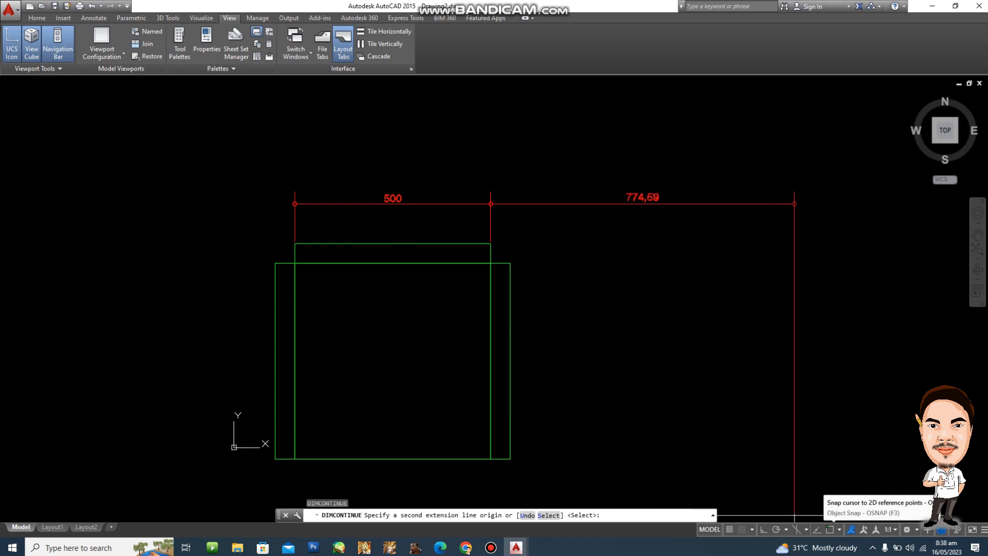
pyautogui.click(941, 530)
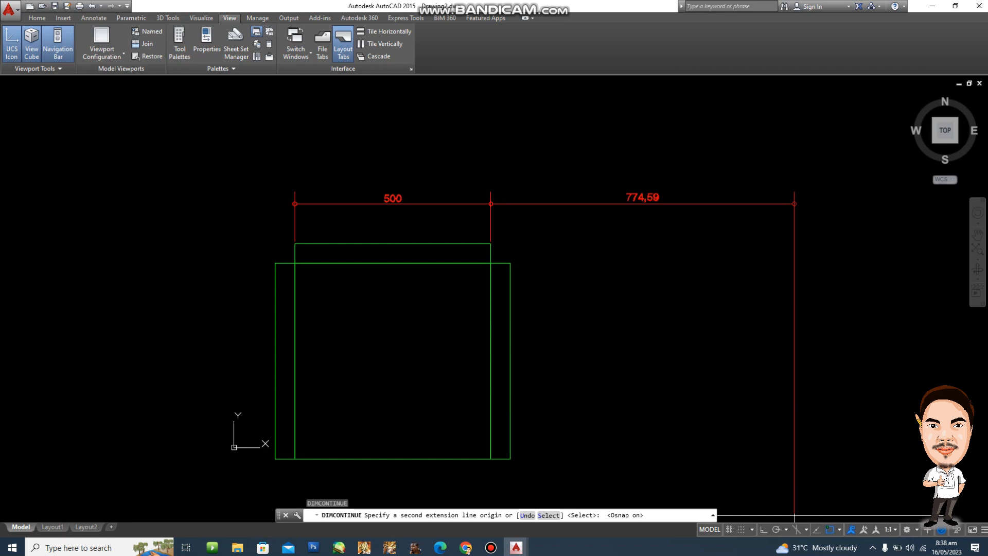
pyautogui.click(510, 264)
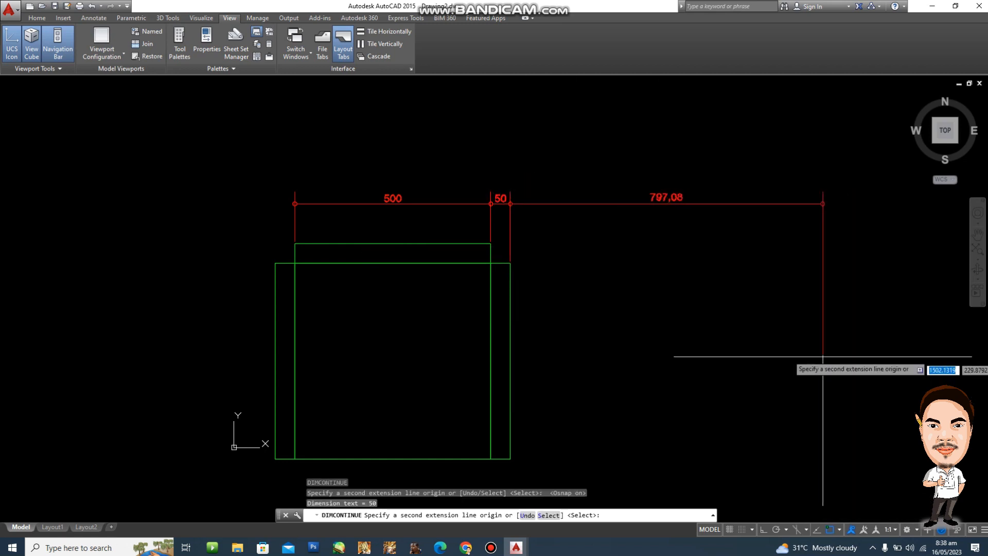
pyautogui.press('Return')
pyautogui.press('Escape')
pyautogui.press('Escape')
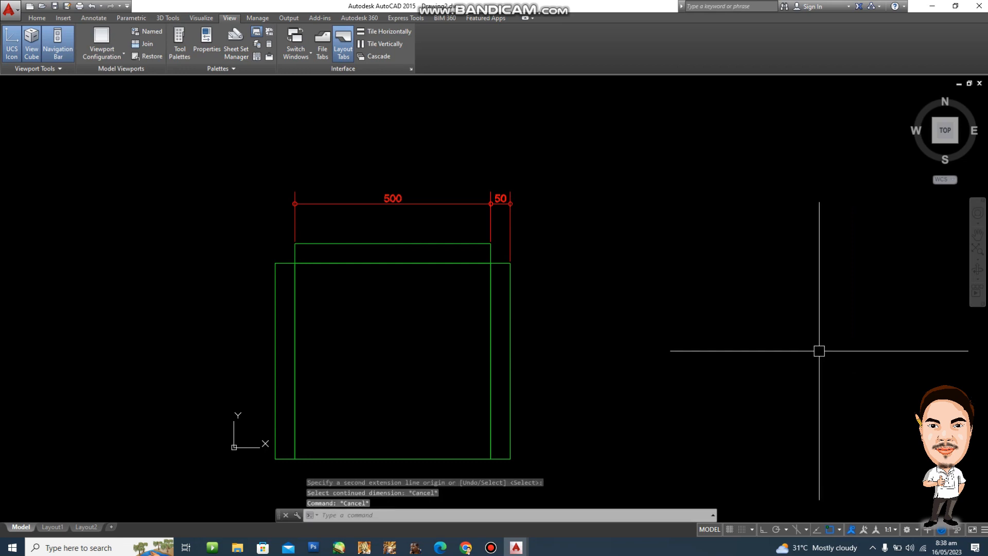
# Continue the dimension chain from the left end of the backrest dimension to the outer corner of the left armrest
pyautogui.write('DIMCO')
pyautogui.press('Return')
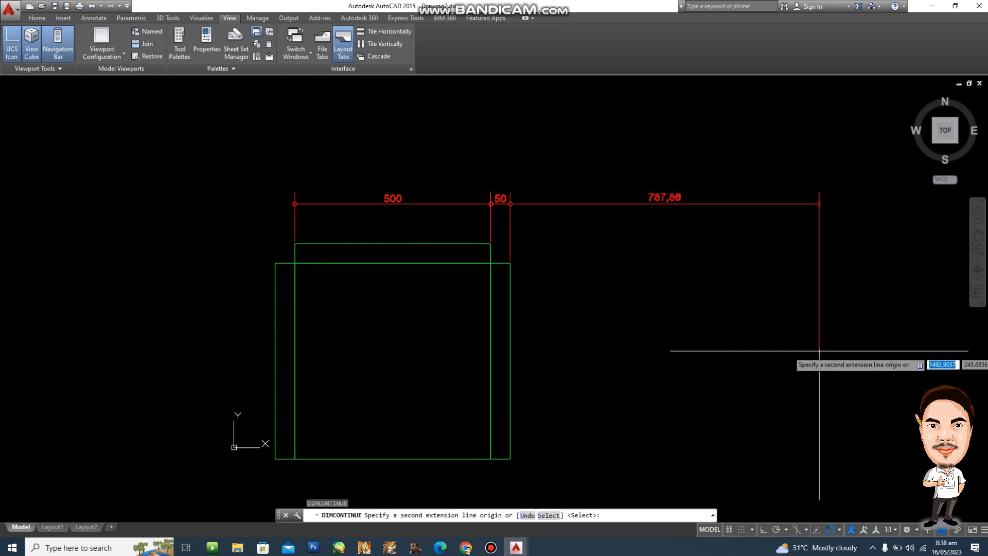
pyautogui.press('Return')
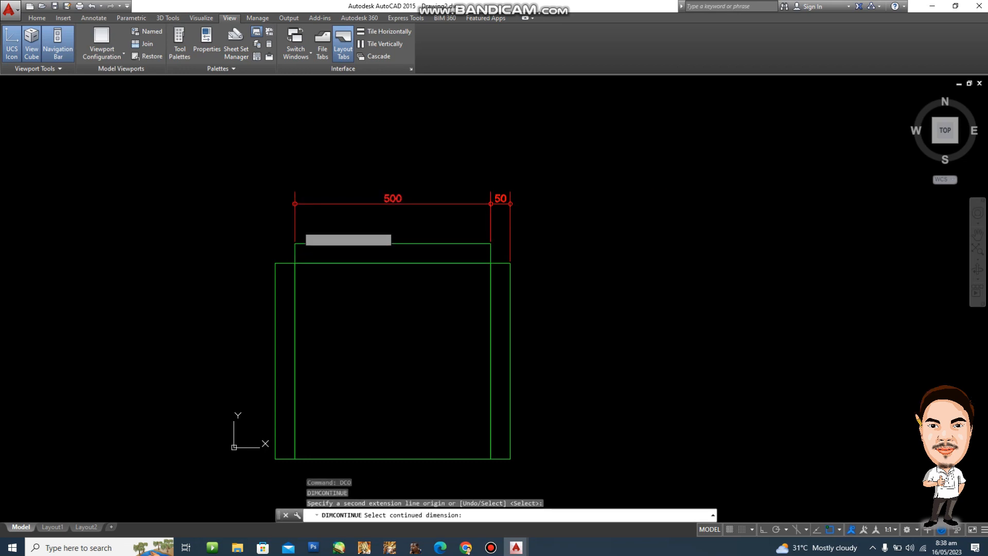
pyautogui.click(295, 237)
pyautogui.click(275, 263)
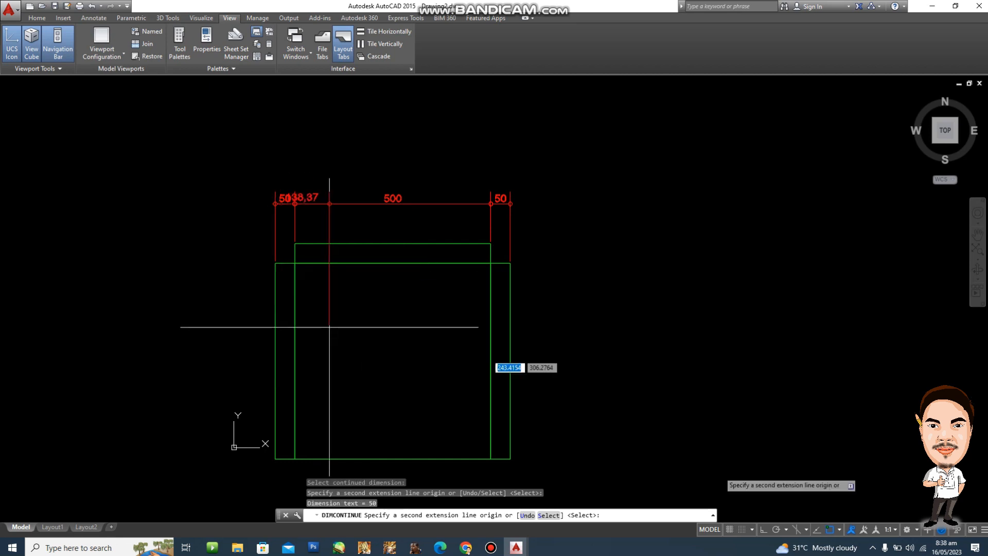
pyautogui.press('Escape')
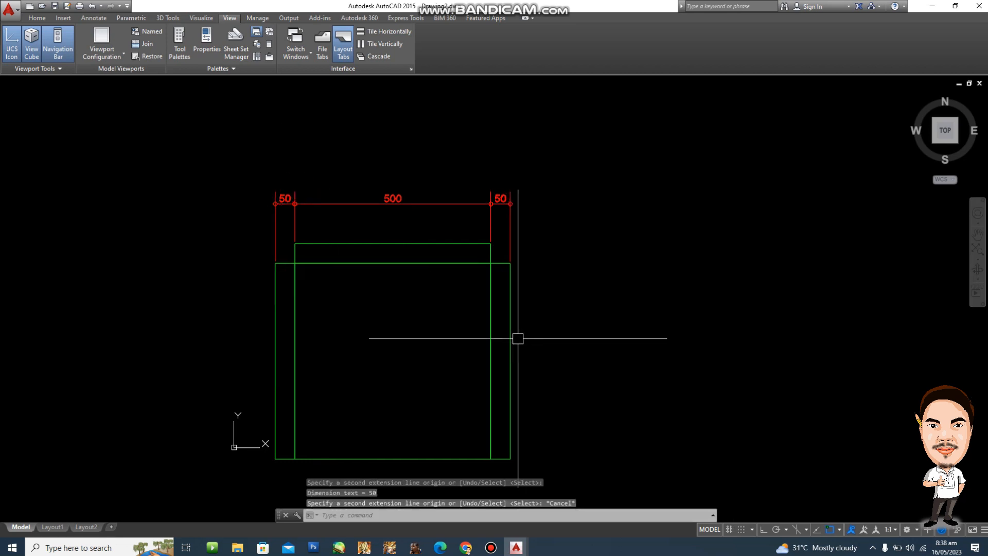
# Add a vertical linear dimension along the outer edge of the left armrest, placed outside the sofa plan
pyautogui.moveTo(517, 338); pyautogui.dragTo(493, 297, button='middle')
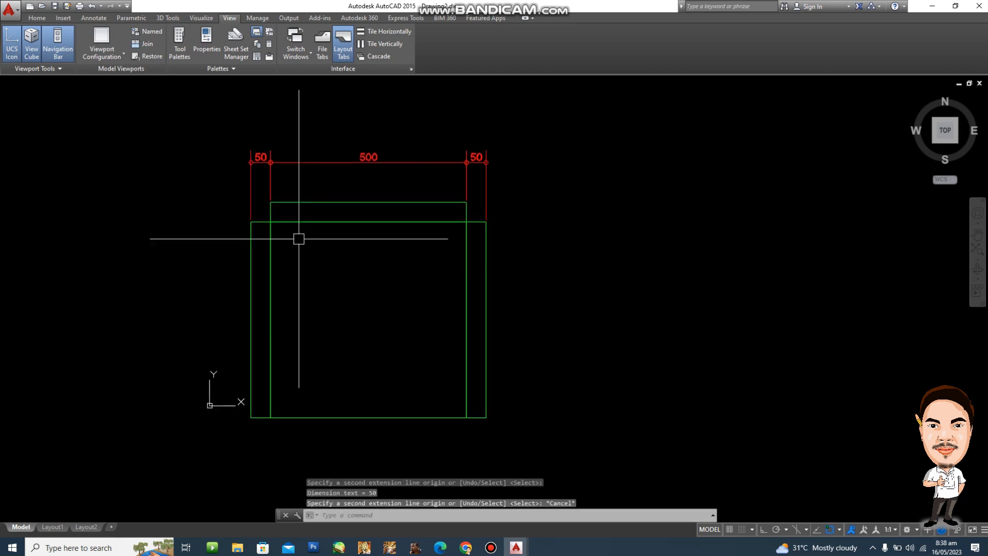
pyautogui.write('D')
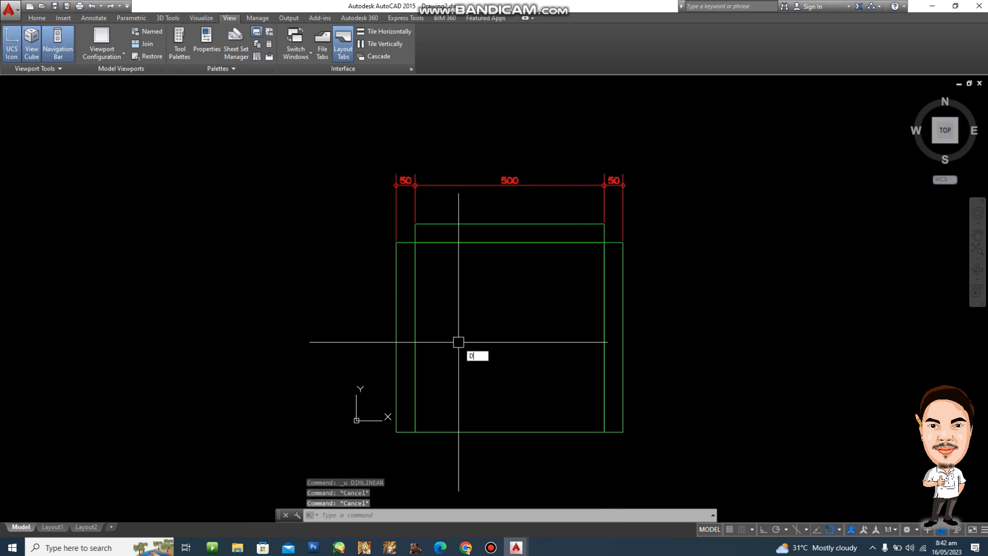
pyautogui.press('Return')
pyautogui.click(396, 432)
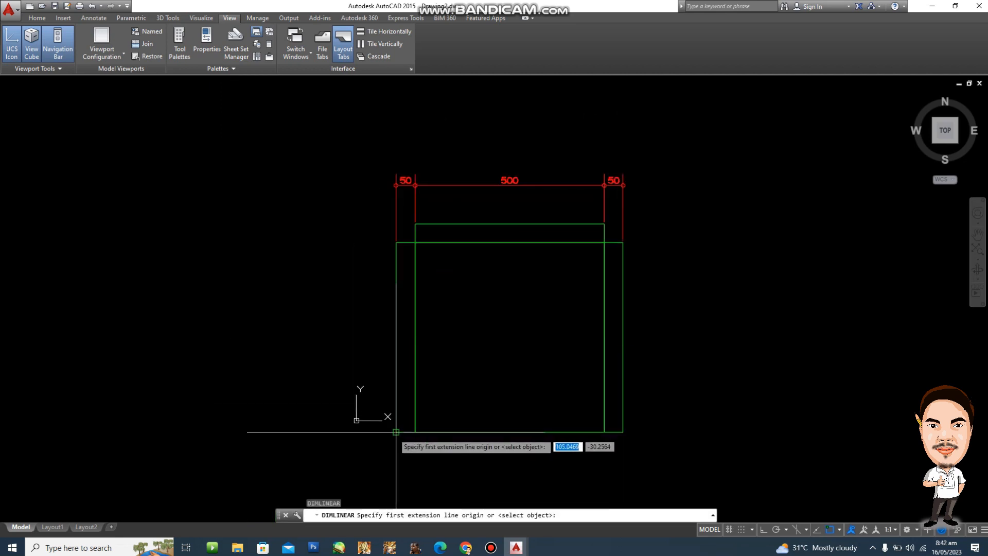
pyautogui.click(396, 242)
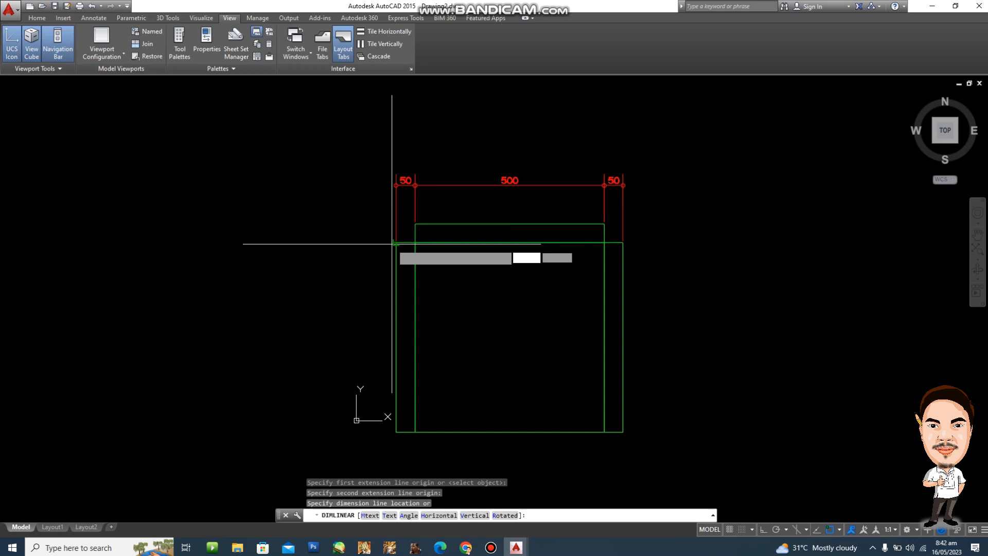
pyautogui.click(359, 265)
pyautogui.press('Escape')
# Continue the vertical armrest dimension to the backrest's rear corner to dimension its thickness
pyautogui.scroll(2, 380, 260)
pyautogui.scroll(-2, 586, 326)
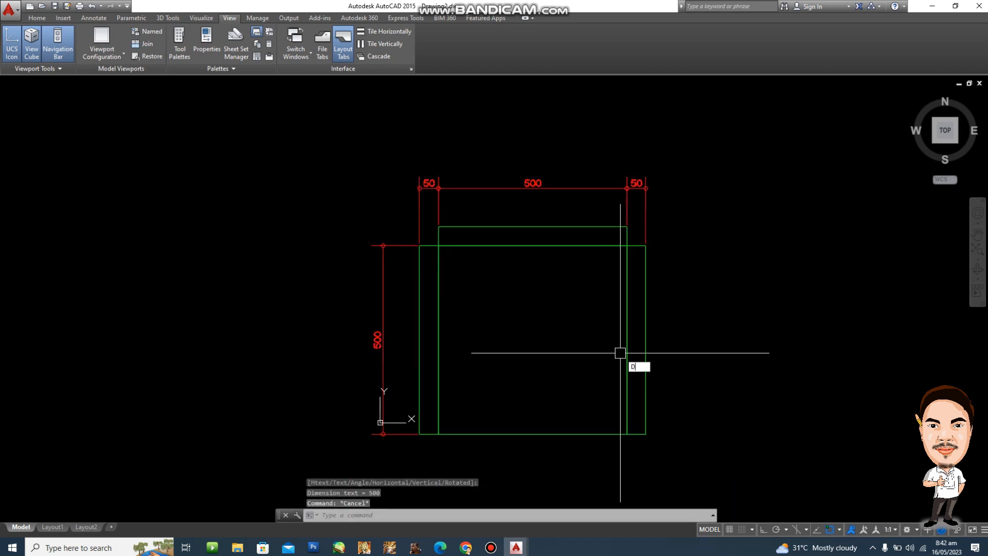
pyautogui.write('O')
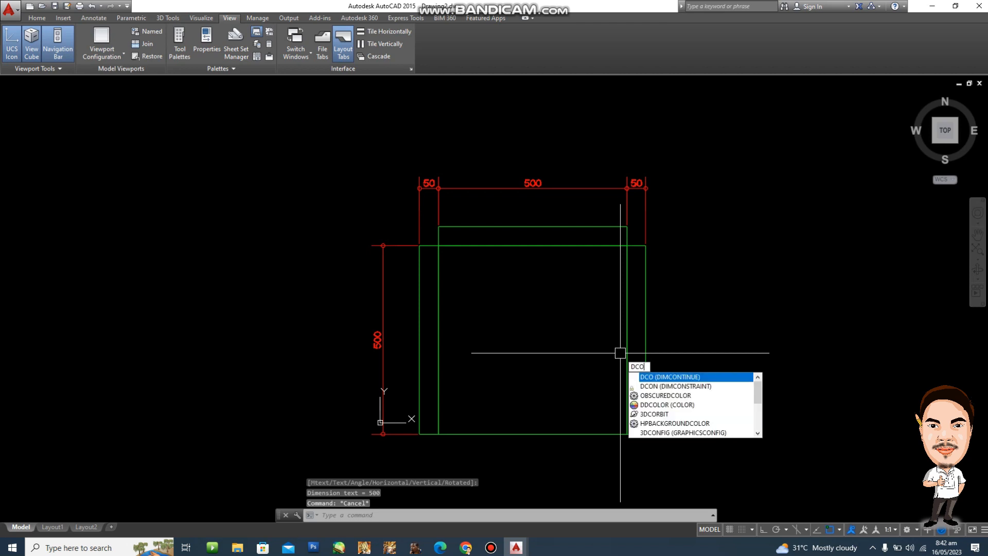
pyautogui.press('Return')
pyautogui.scroll(5, 438, 225)
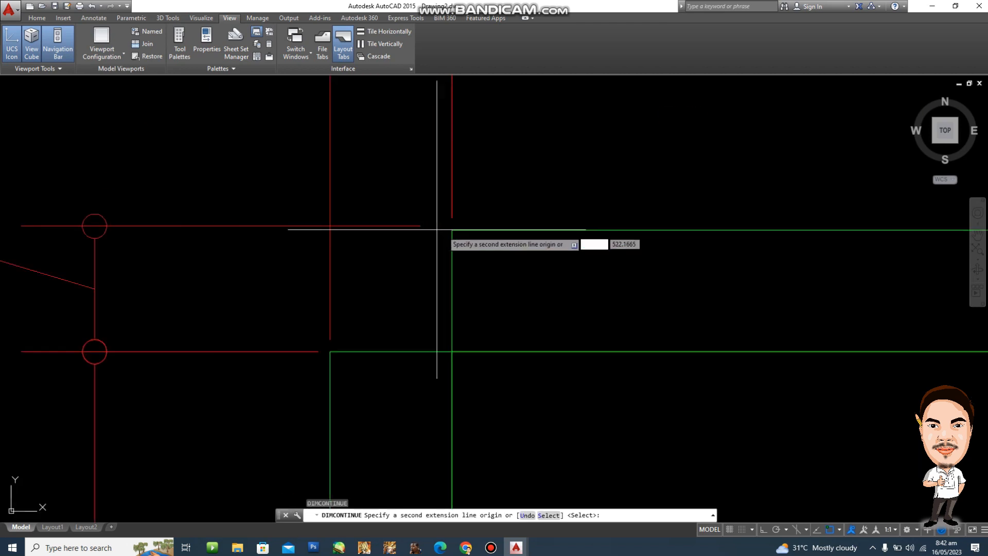
pyautogui.scroll(-5, 452, 230)
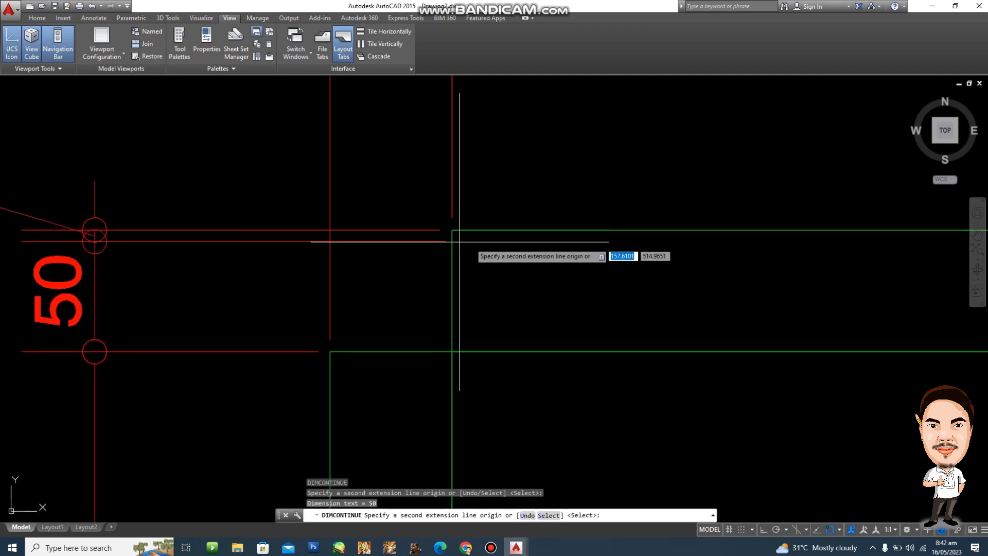
pyautogui.press('Escape')
pyautogui.moveTo(628, 255); pyautogui.dragTo(618, 293, button='middle')
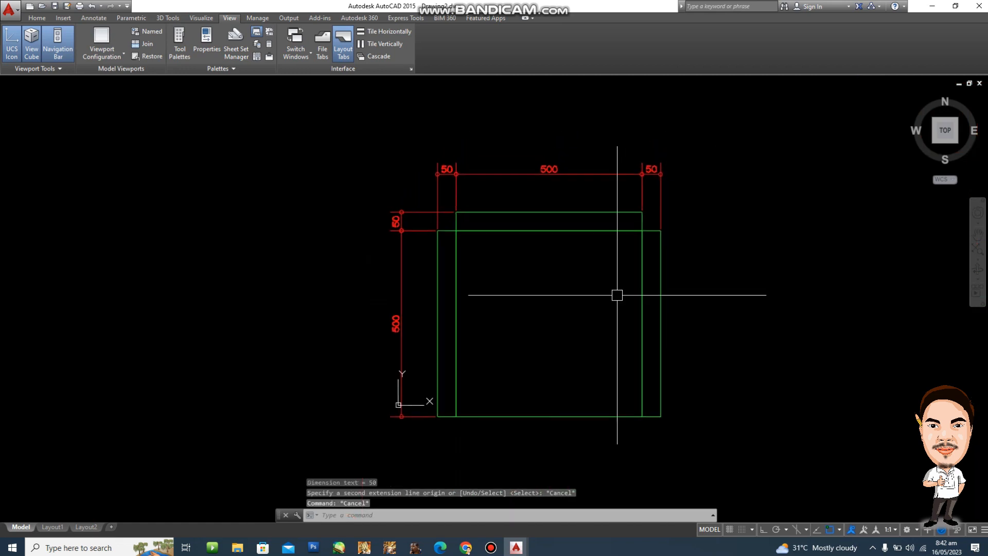
pyautogui.moveTo(859, 302); pyautogui.dragTo(837, 297, button='middle')
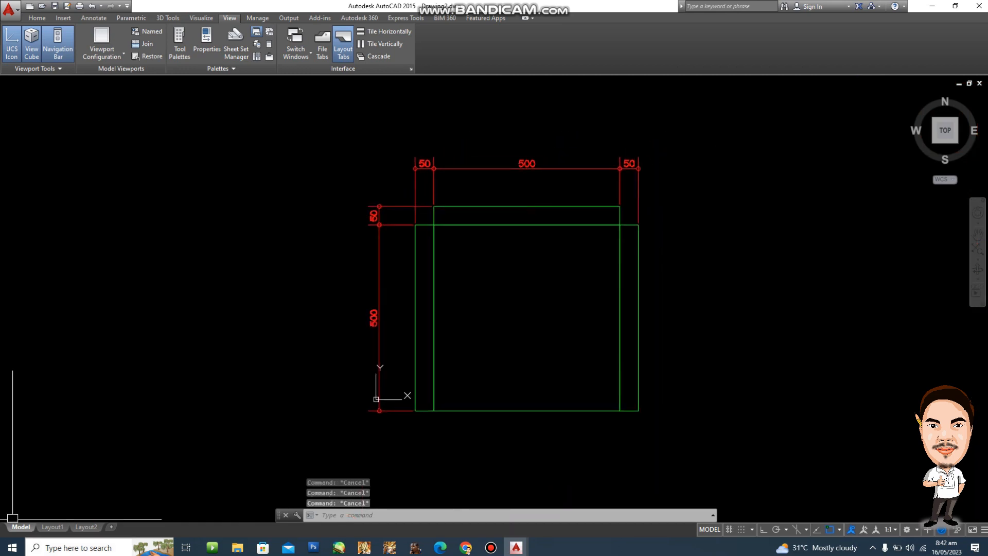
# Switch to Layout1 and regenerate the drawing in the plan viewport
pyautogui.click(52, 526)
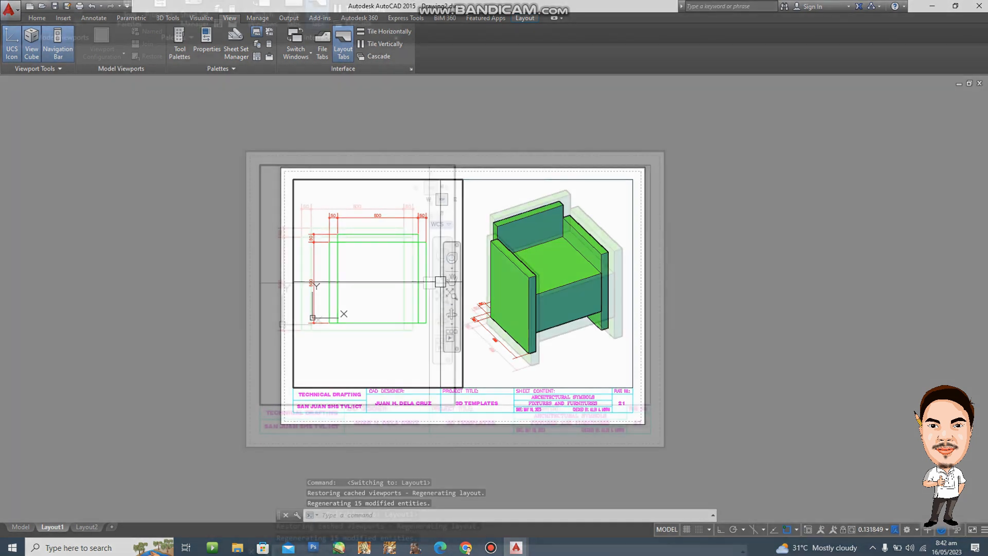
pyautogui.scroll(2, 460, 255)
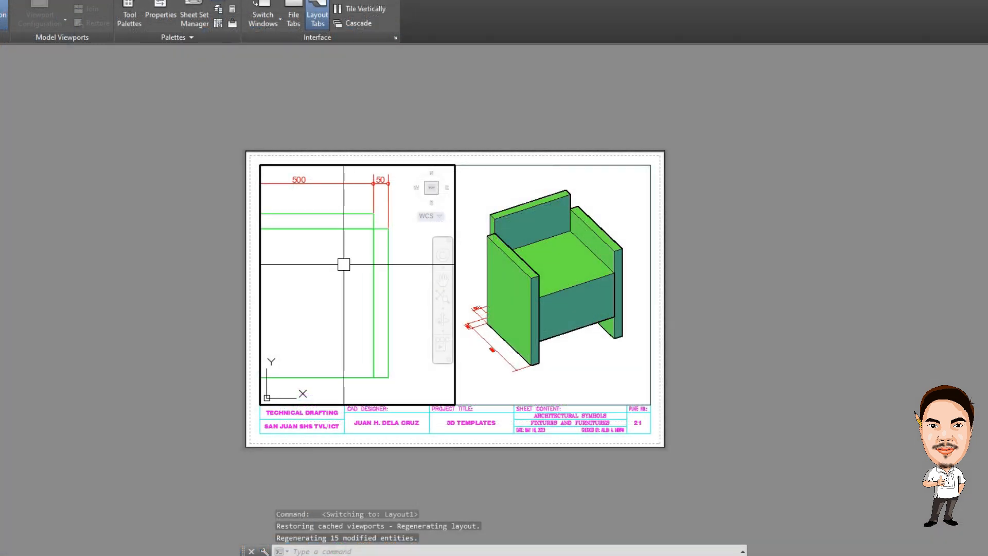
pyautogui.moveTo(337, 266)
pyautogui.mouseDown(button='middle')
pyautogui.moveTo(380, 273)
pyautogui.moveTo(364, 288)
pyautogui.moveTo(374, 264)
pyautogui.moveTo(355, 308)
pyautogui.mouseUp(button='middle')
pyautogui.press('Escape')
pyautogui.press('Escape')
pyautogui.press('Escape')
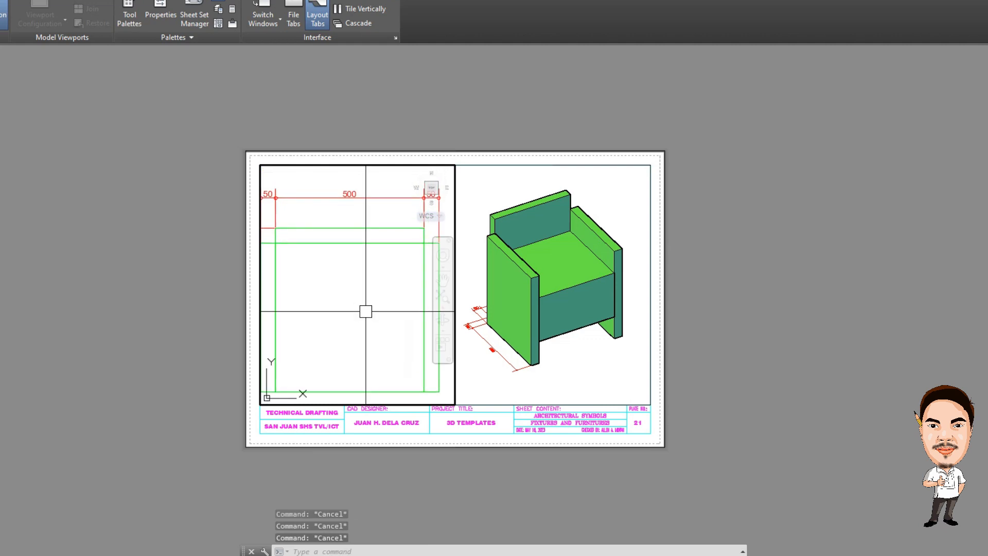
pyautogui.write('RE')
pyautogui.press('Return')
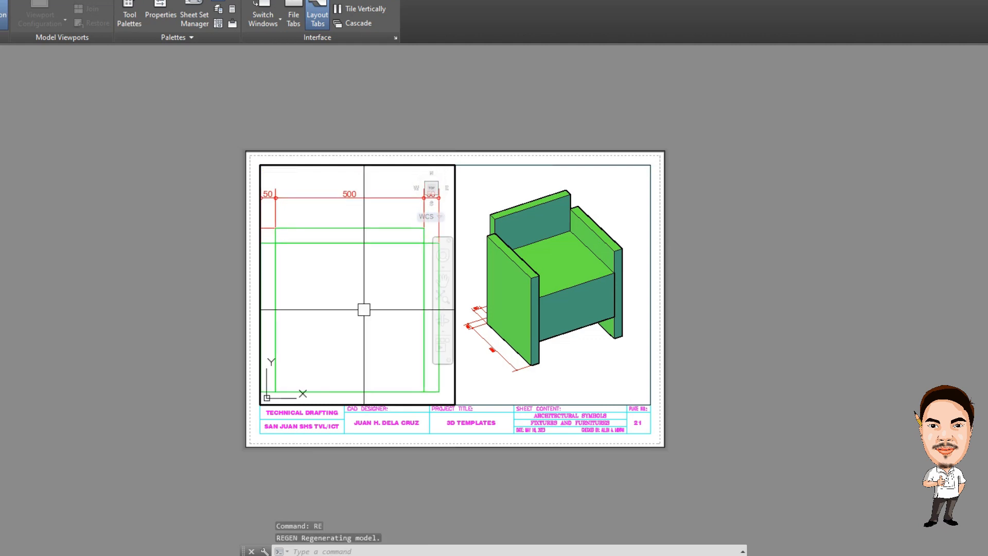
# Zoom the plan viewport to the drawing extents and reposition the dimensioned sofa plan inside it
pyautogui.scroll(-2, 366, 311)
pyautogui.moveTo(364, 308); pyautogui.dragTo(367, 325, button='middle')
pyautogui.press('Escape')
pyautogui.press('Escape')
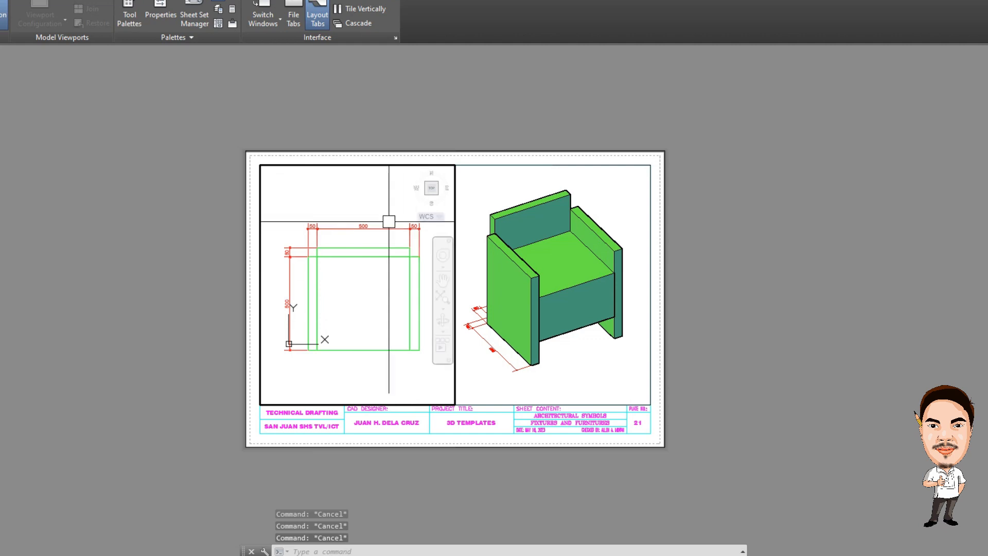
pyautogui.scroll(2, 386, 217)
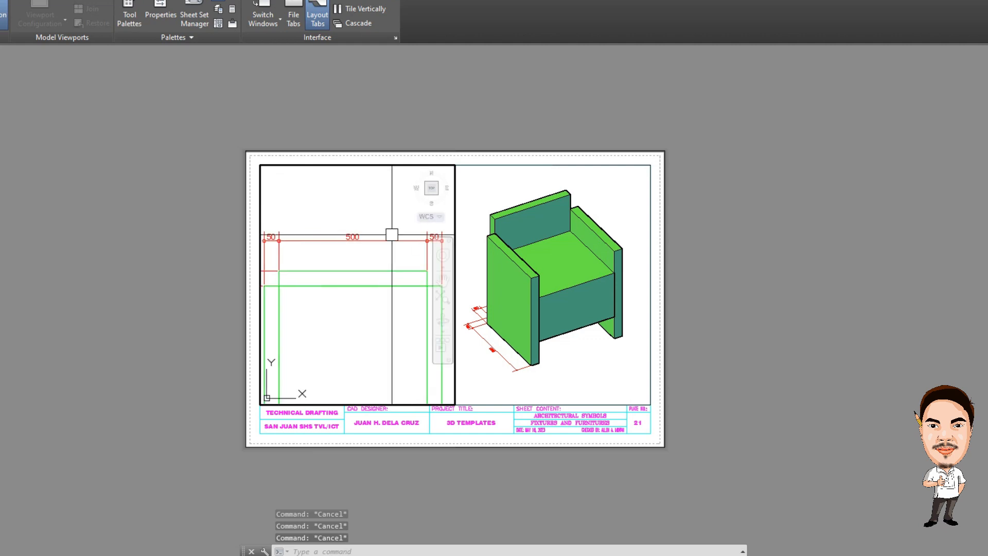
pyautogui.press('Return')
pyautogui.write('E')
pyautogui.press('Return')
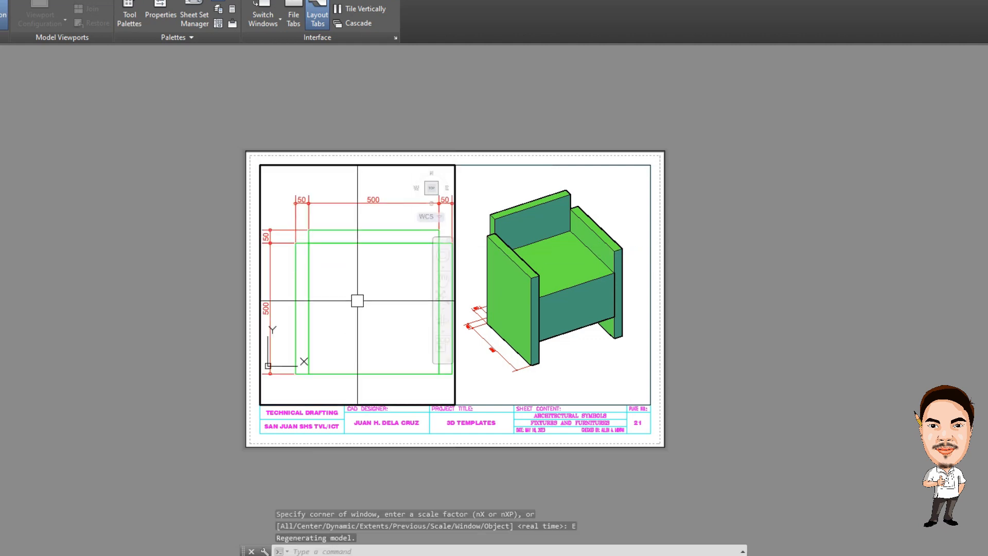
pyautogui.scroll(-2, 390, 283)
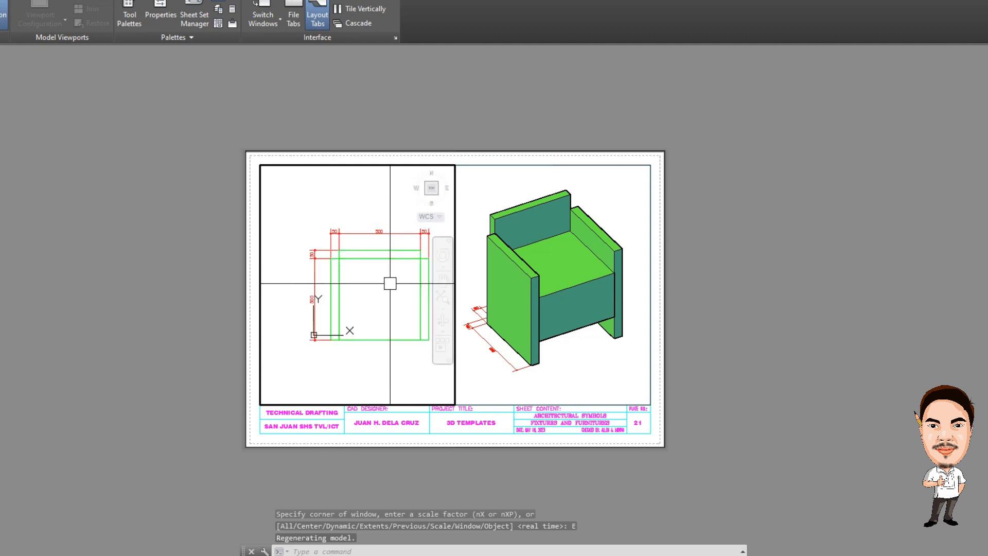
pyautogui.scroll(2, 391, 282)
pyautogui.scroll(-2, 390, 282)
pyautogui.moveTo(386, 285); pyautogui.dragTo(368, 284, button='middle')
# Zoom the plan viewport to a window around the dimensioned sofa plan so that it fills the frame
pyautogui.press('Escape')
pyautogui.press('Escape')
pyautogui.write('z')
pyautogui.press('Return')
pyautogui.click(283, 357)
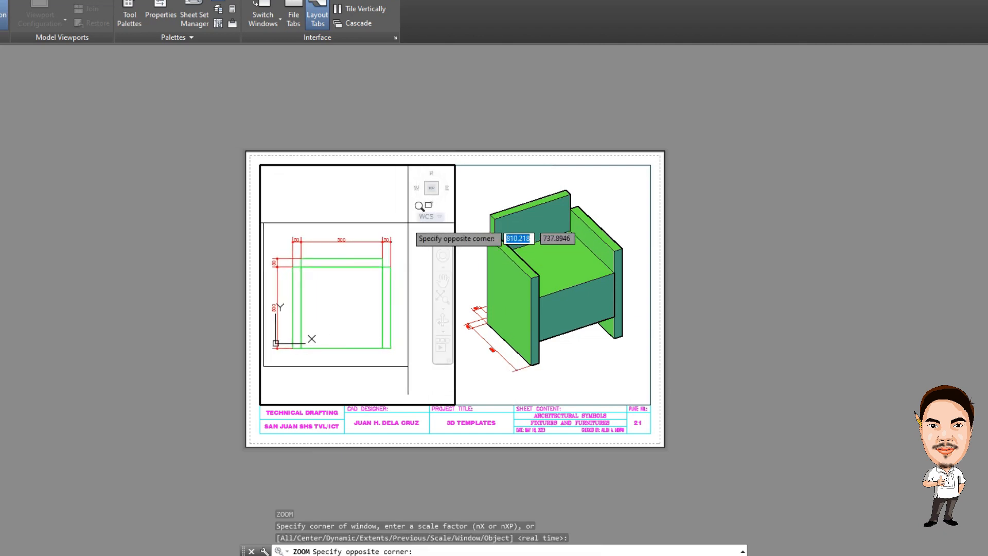
pyautogui.click(427, 215)
pyautogui.press('Escape')
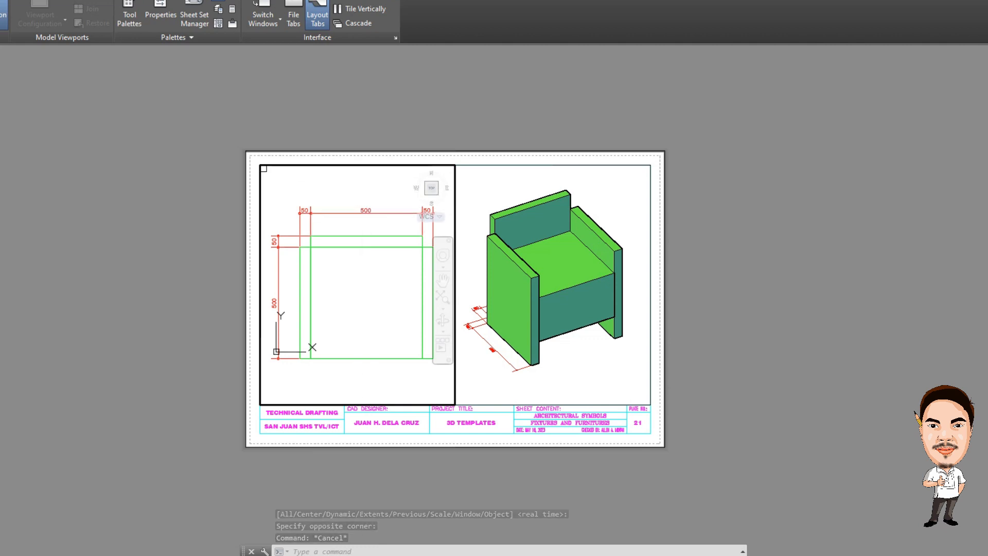
pyautogui.click(0, 12)
pyautogui.moveTo(360, 288); pyautogui.dragTo(360, 286, button='middle')
# Activate the Conceptual viewport and shift the 3D sofa slightly within its frame
pyautogui.click(638, 300)
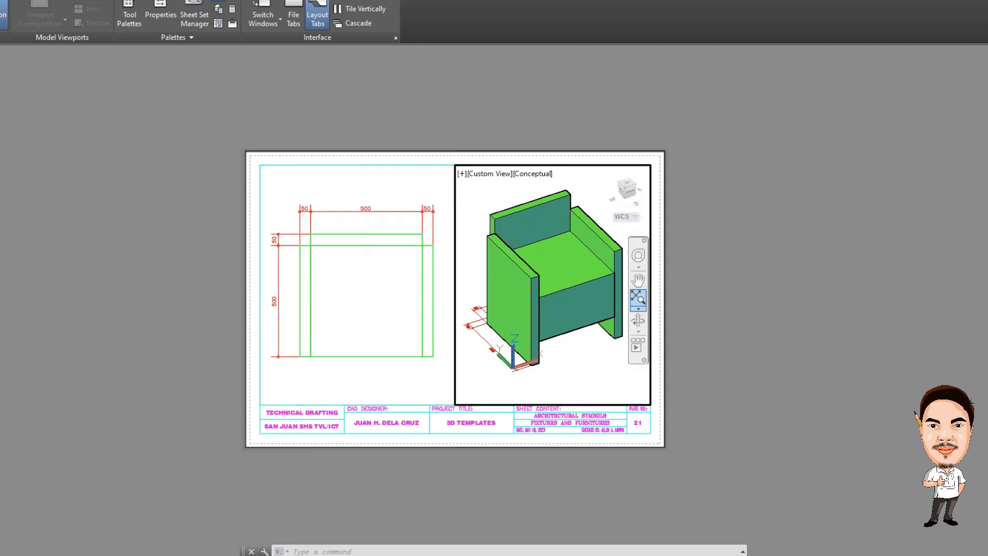
pyautogui.moveTo(590, 300); pyautogui.dragTo(592, 305, button='middle')
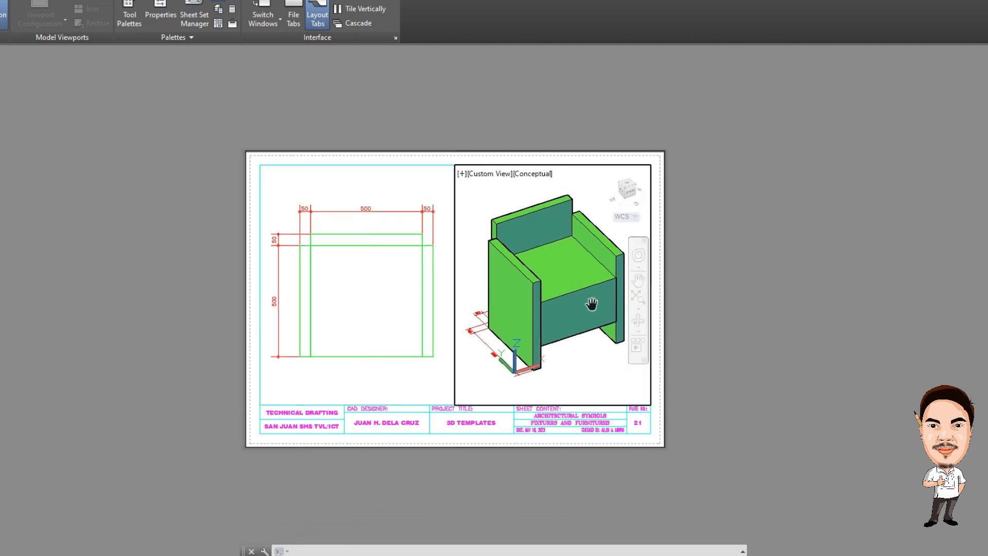
pyautogui.press('Escape')
pyautogui.press('Escape')
pyautogui.press('Escape')
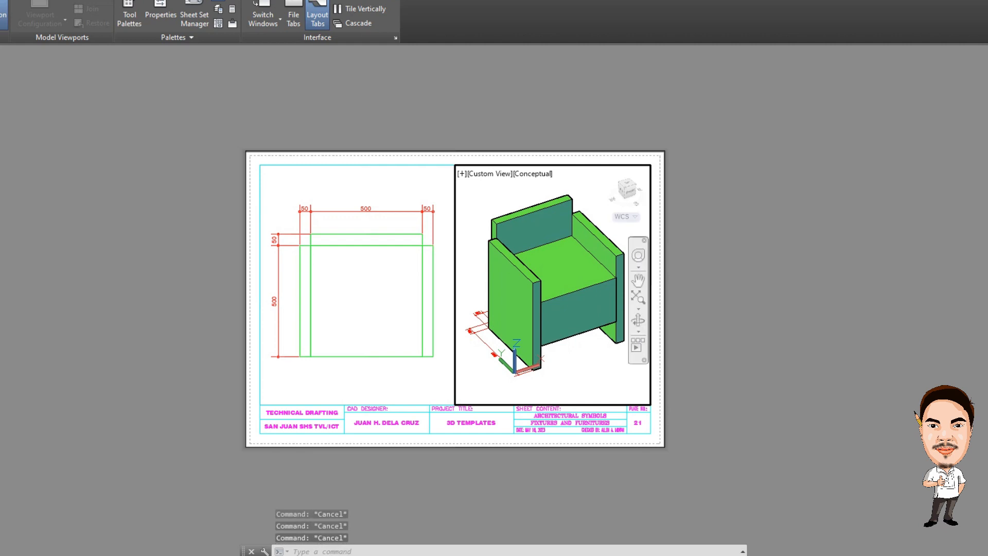
# Open the plot settings for Layout1 and try PublishToWeb PNG.pc3 as the plotter
pyautogui.hotkey('ctrl', 'p')
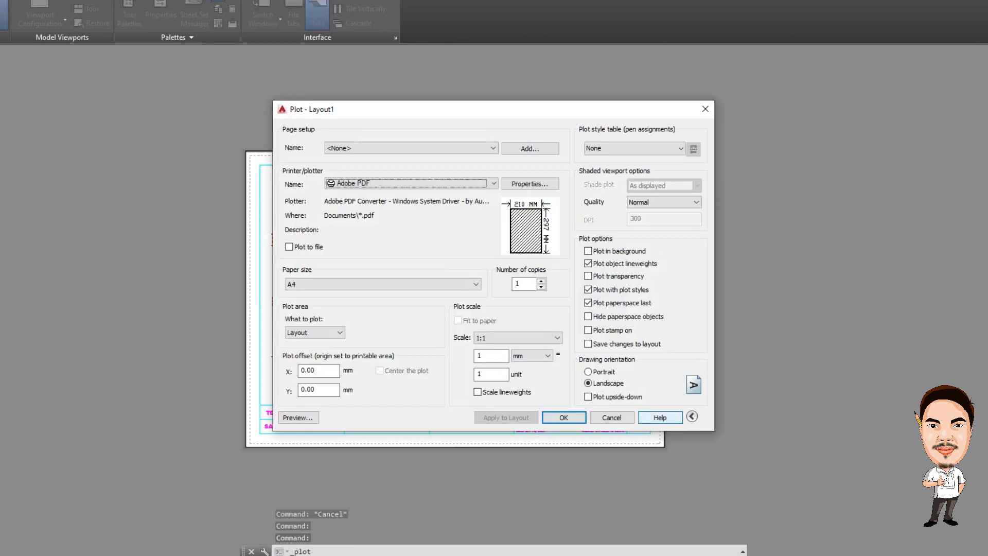
pyautogui.click(412, 183)
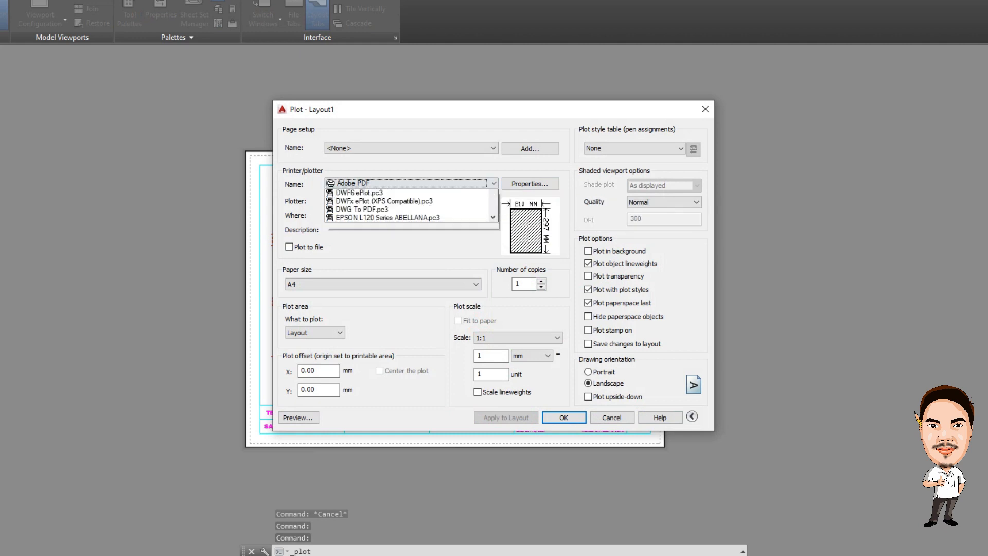
pyautogui.scroll(-3, 407, 217)
pyautogui.scroll(-3, 409, 219)
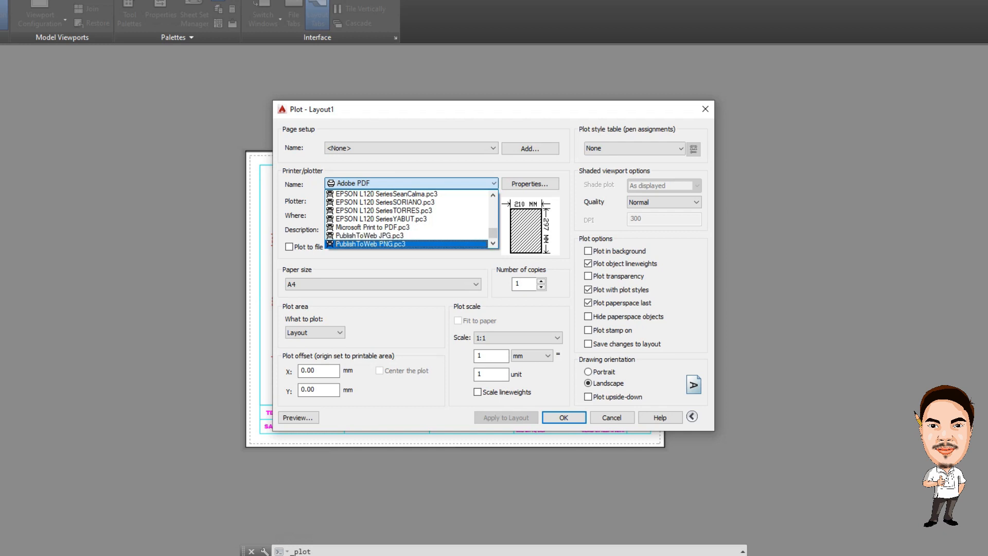
pyautogui.click(371, 244)
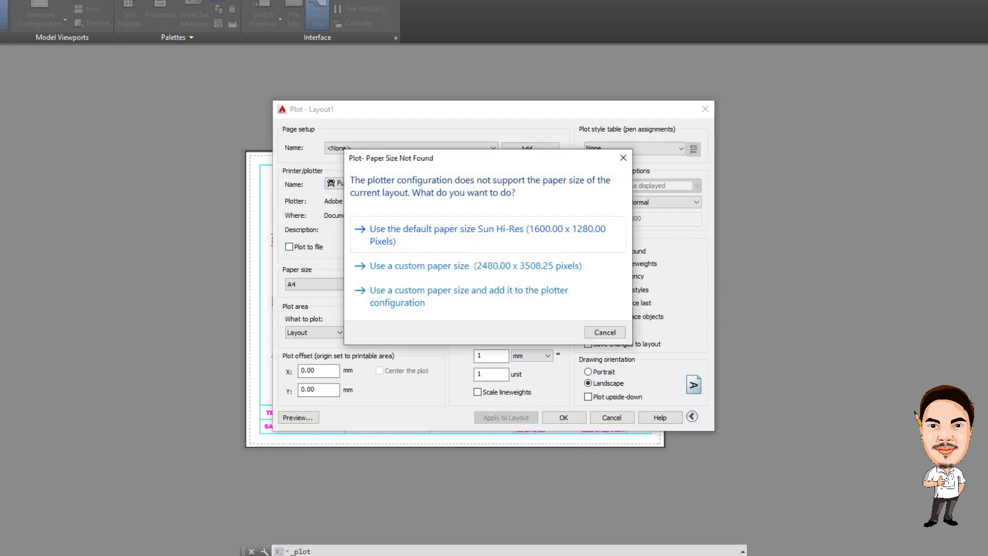
pyautogui.press('Escape')
# Try Brother DCP-T510W.pc3 as the plotter, with Adobe PDF as its replacement printer
pyautogui.click(411, 183)
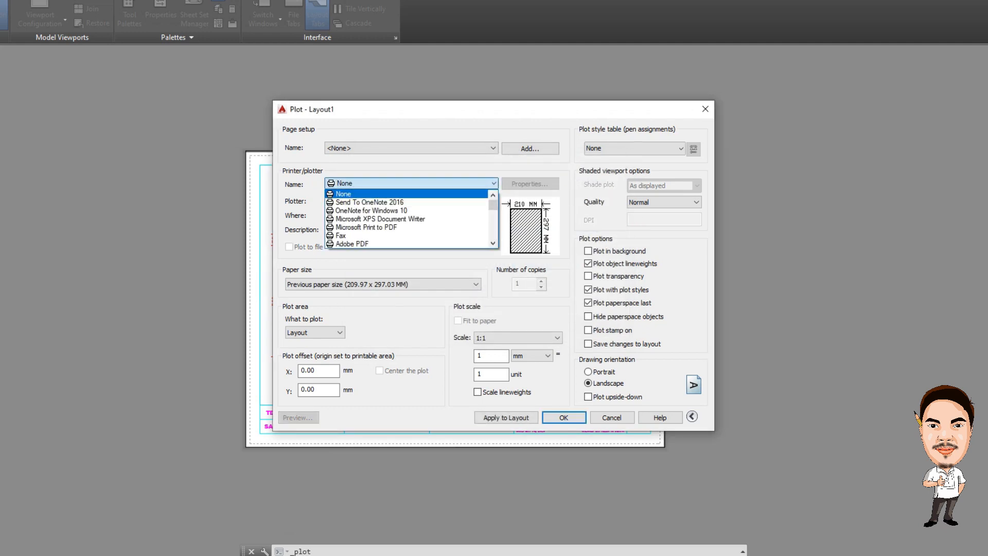
pyautogui.press('Down')
pyautogui.press('Down')
pyautogui.press('Down')
pyautogui.press('Down')
pyautogui.press('Down')
pyautogui.press('Down')
pyautogui.press('Down')
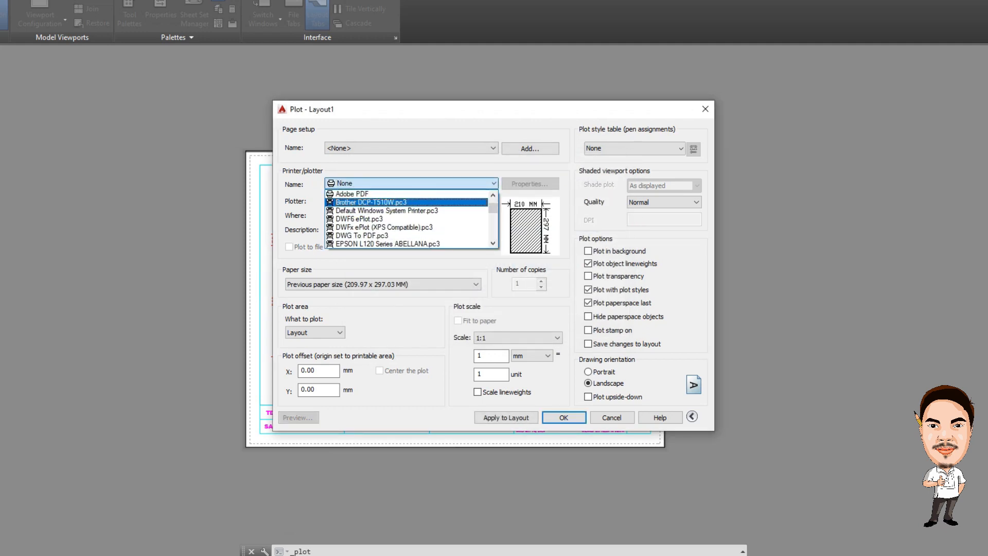
pyautogui.press('Return')
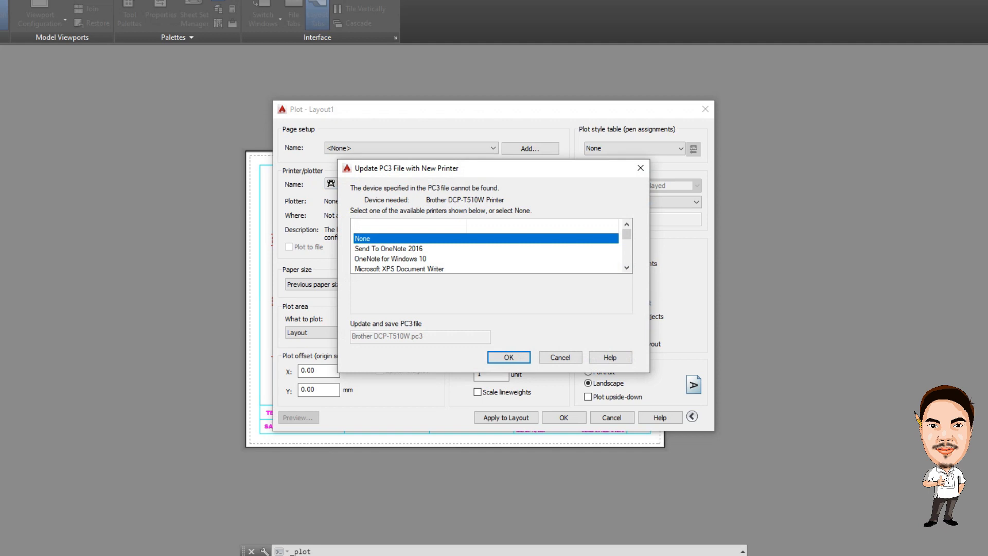
pyautogui.scroll(-1, 485, 252)
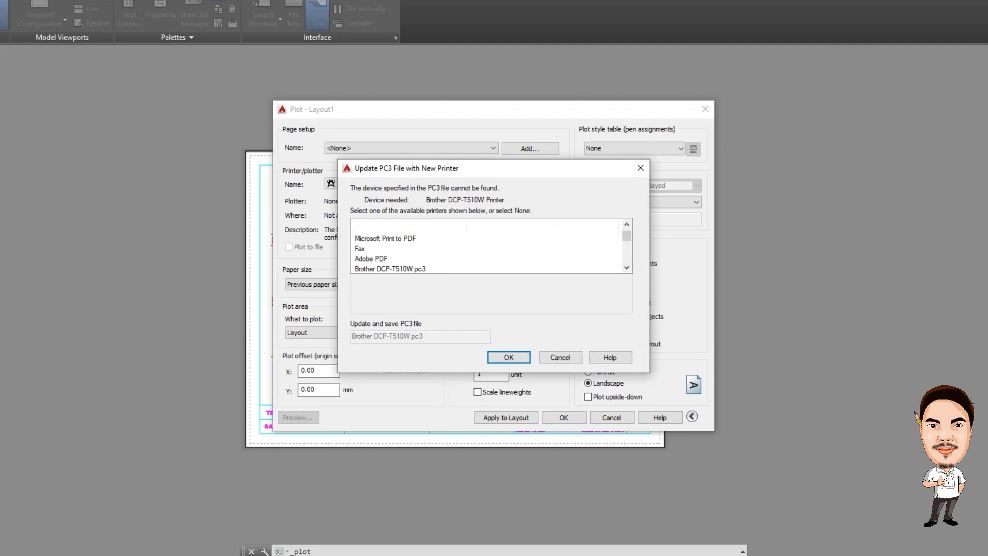
pyautogui.press('Down')
pyautogui.press('Down')
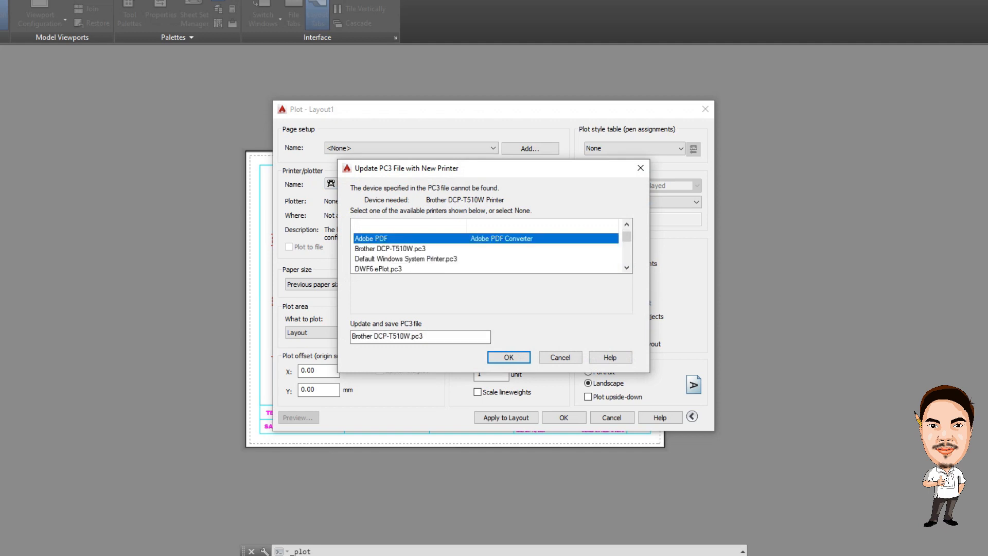
pyautogui.press('Return')
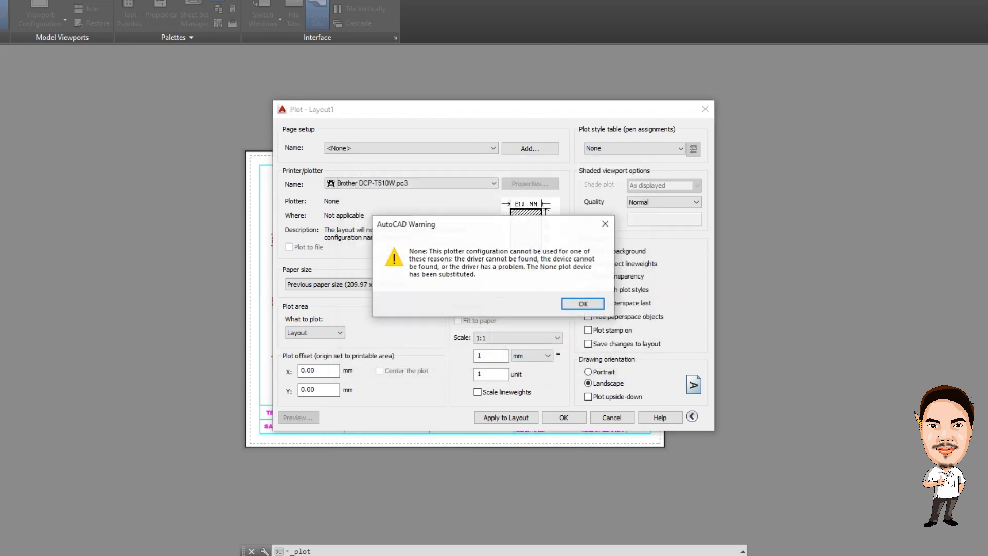
pyautogui.click(583, 304)
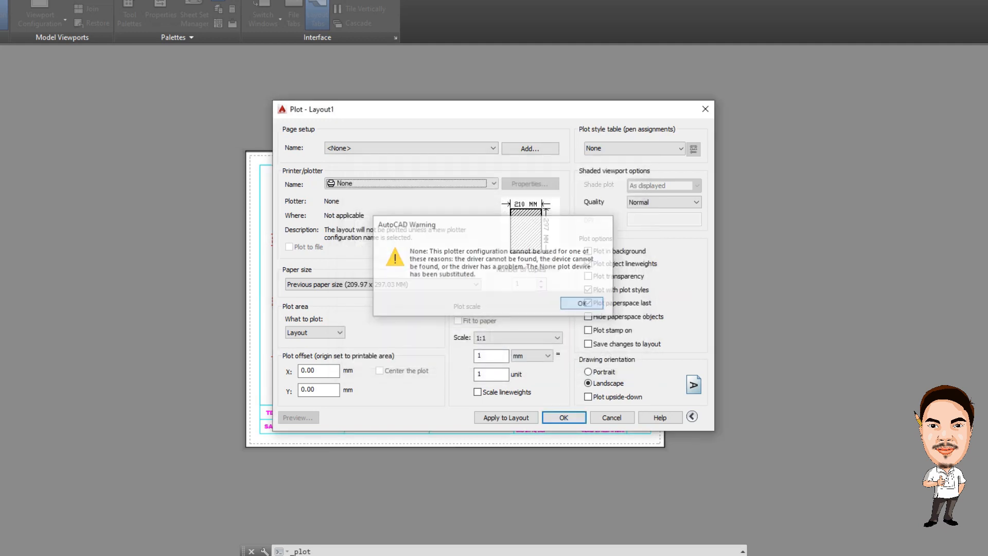
# Set the plotter for Layout1 to Adobe PDF
pyautogui.click(443, 183)
pyautogui.scroll(-1, 412, 211)
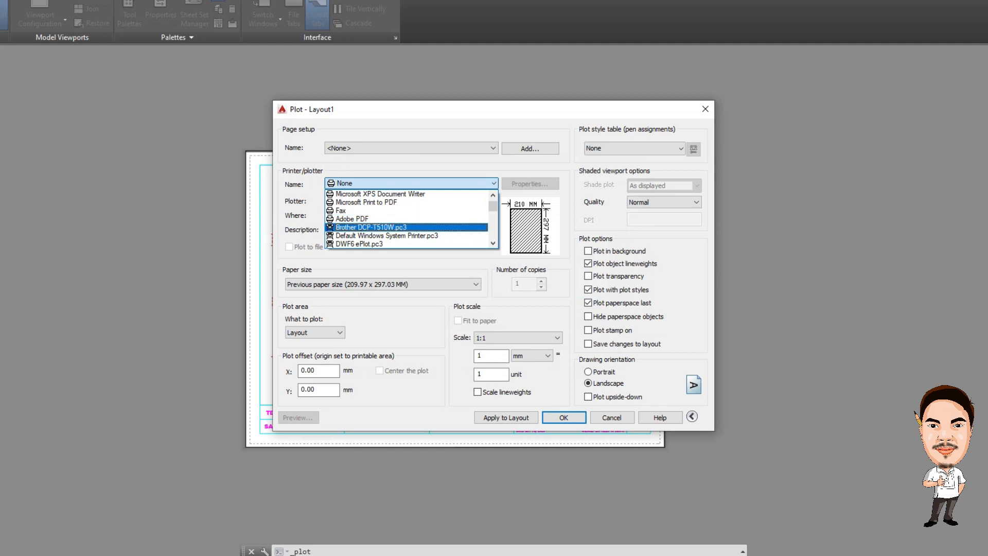
pyautogui.click(407, 219)
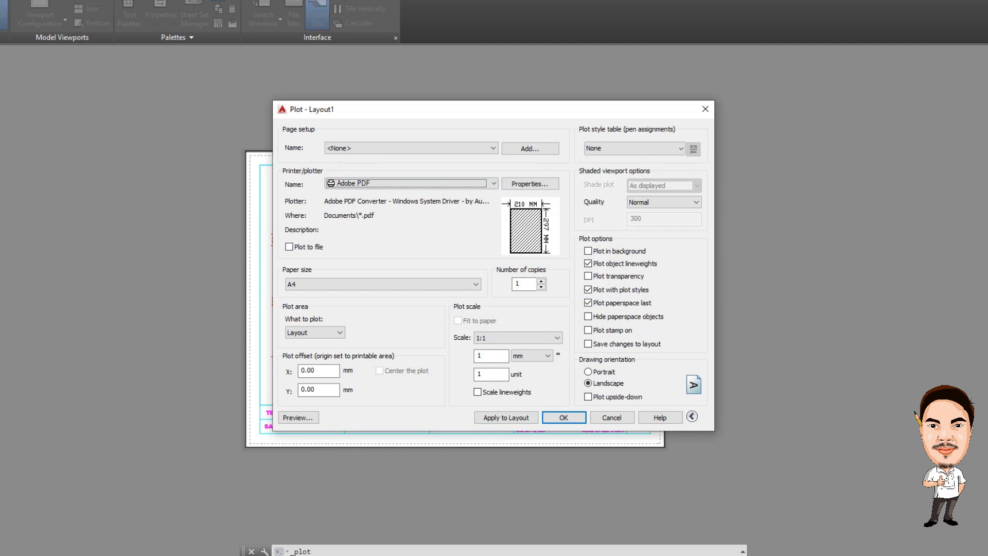
# Set the plot area to a window spanning the whole sheet, then center and preview the plot
pyautogui.click(315, 332)
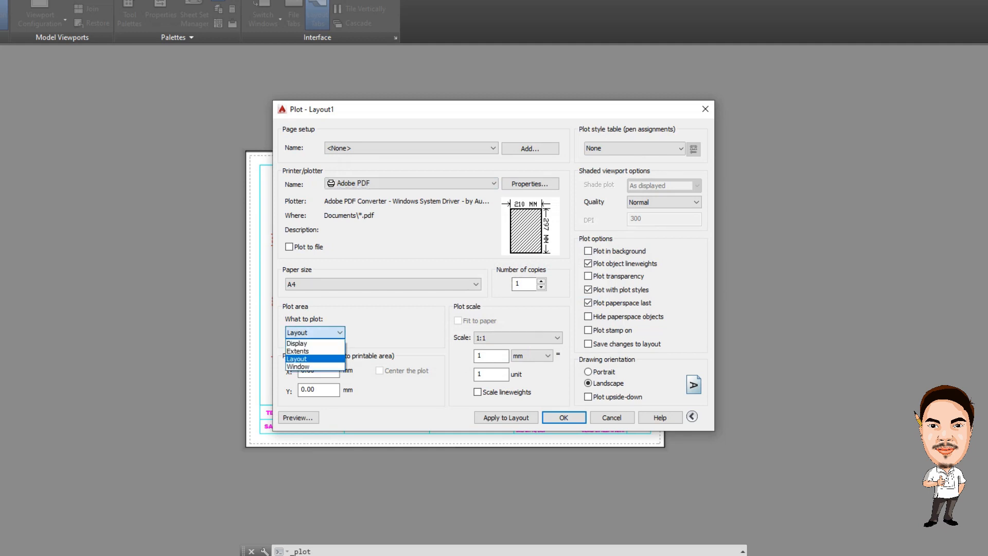
pyautogui.click(312, 366)
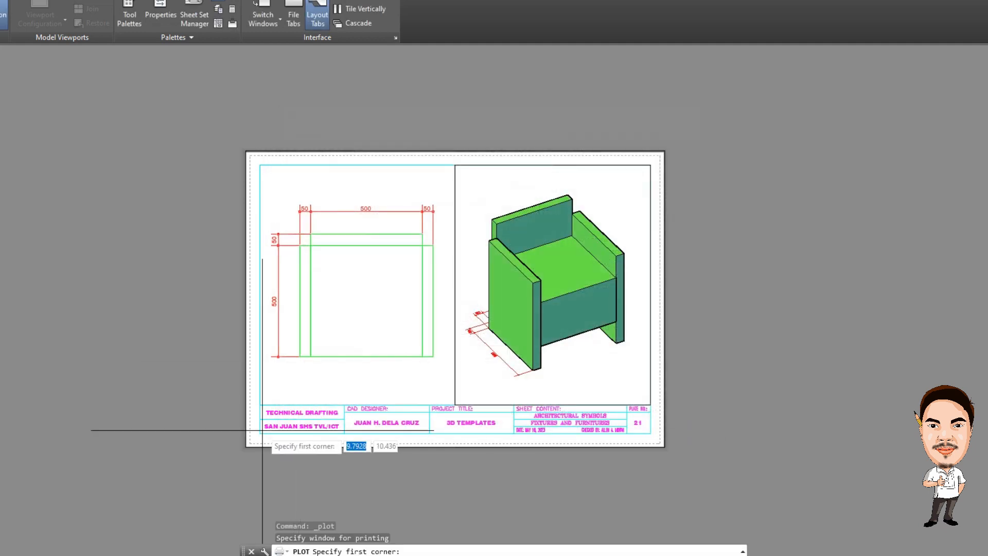
pyautogui.click(246, 446)
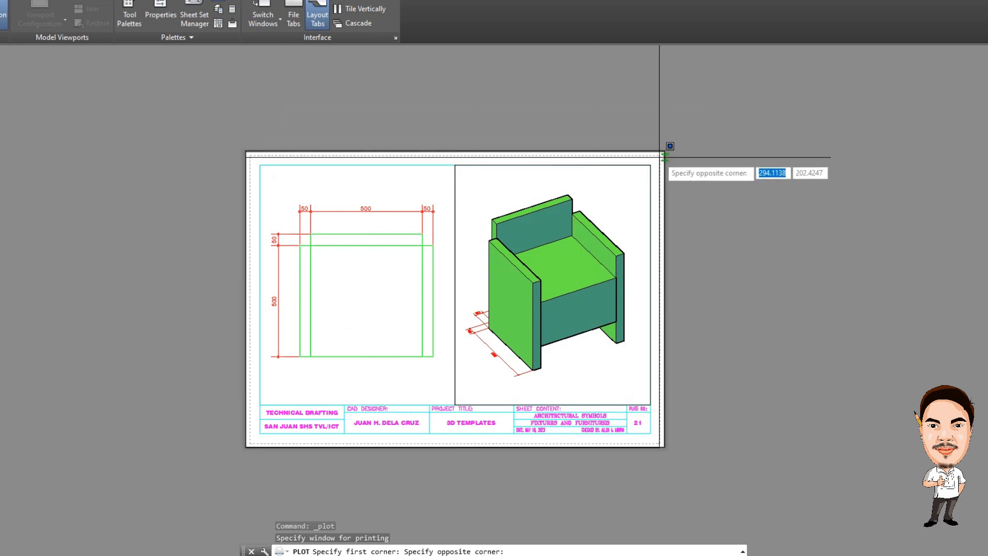
pyautogui.scroll(4, 664, 151)
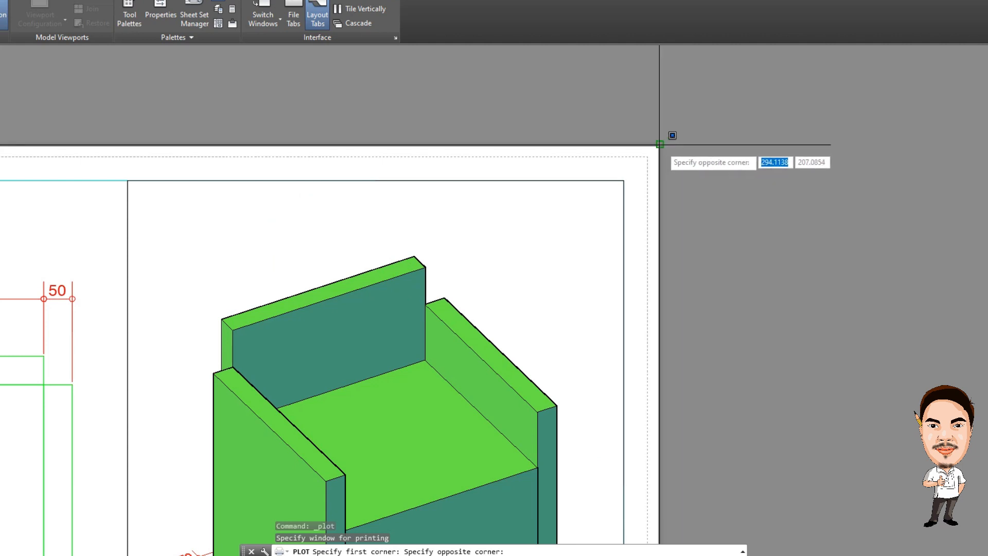
pyautogui.click(660, 151)
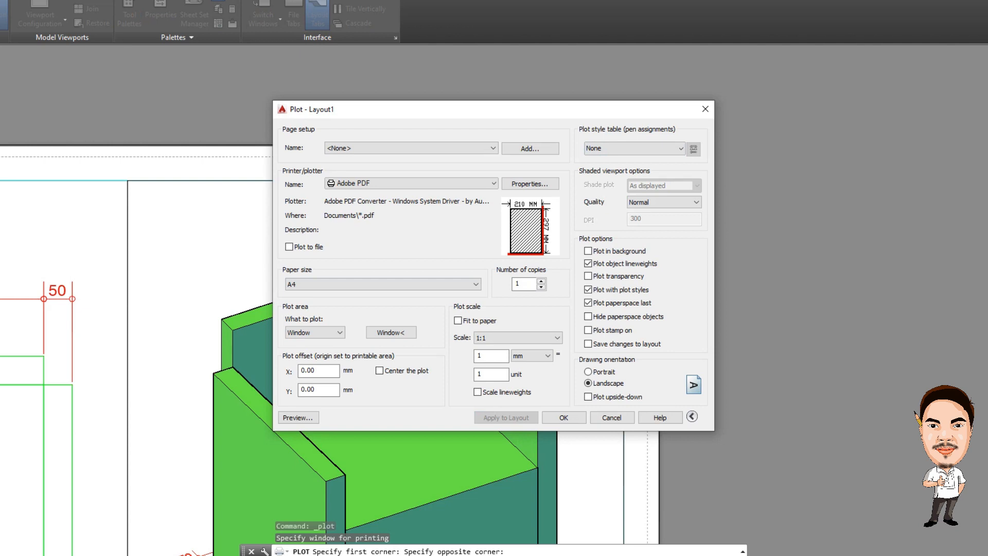
pyautogui.click(298, 417)
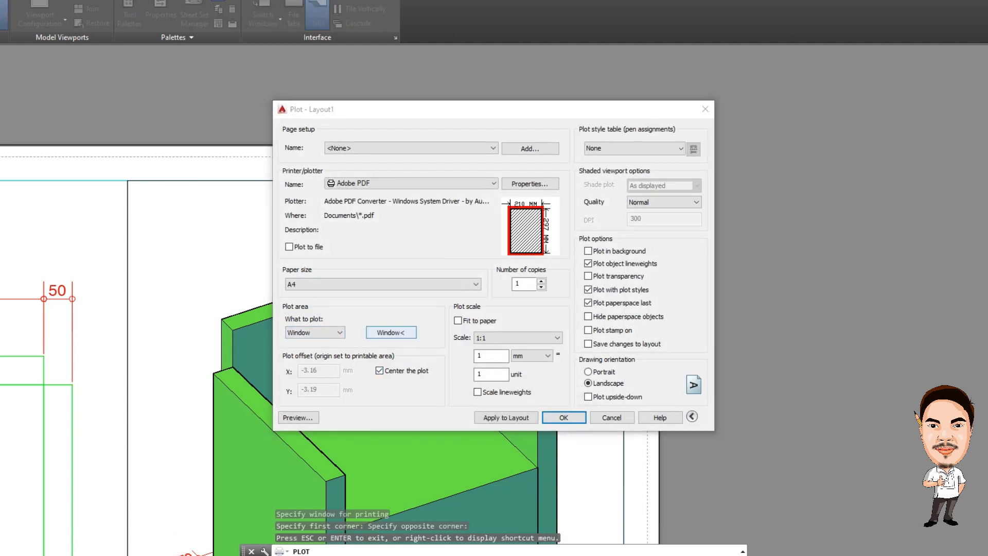
# Redefine the plot window from the sheet's lower-left corner to its upper-right corner
pyautogui.click(391, 332)
pyautogui.scroll(-2, 348, 383)
pyautogui.moveTo(593, 258); pyautogui.dragTo(608, 191, button='middle')
pyautogui.scroll(6, 116, 530)
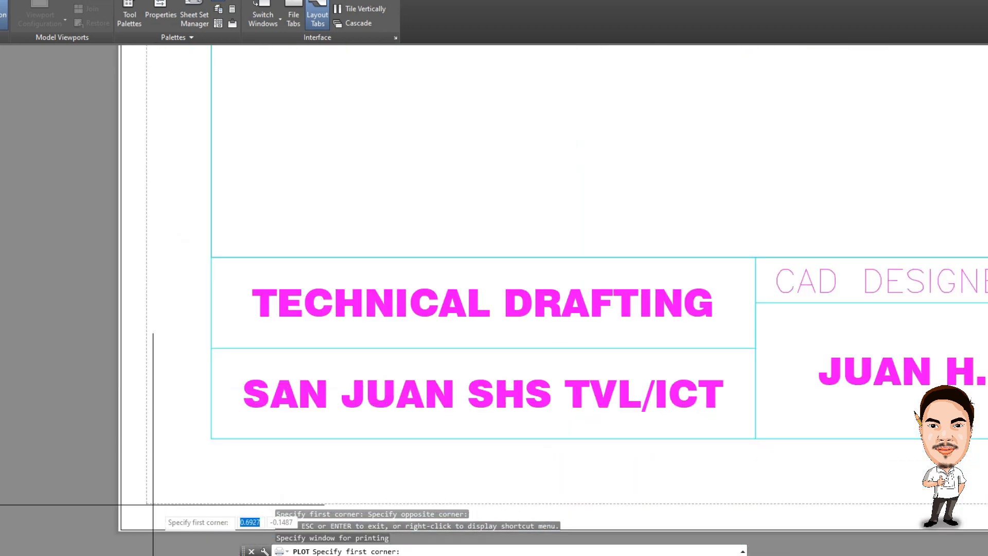
pyautogui.click(120, 530)
pyautogui.scroll(-6, 281, 387)
pyautogui.moveTo(314, 346); pyautogui.dragTo(115, 439, button='middle')
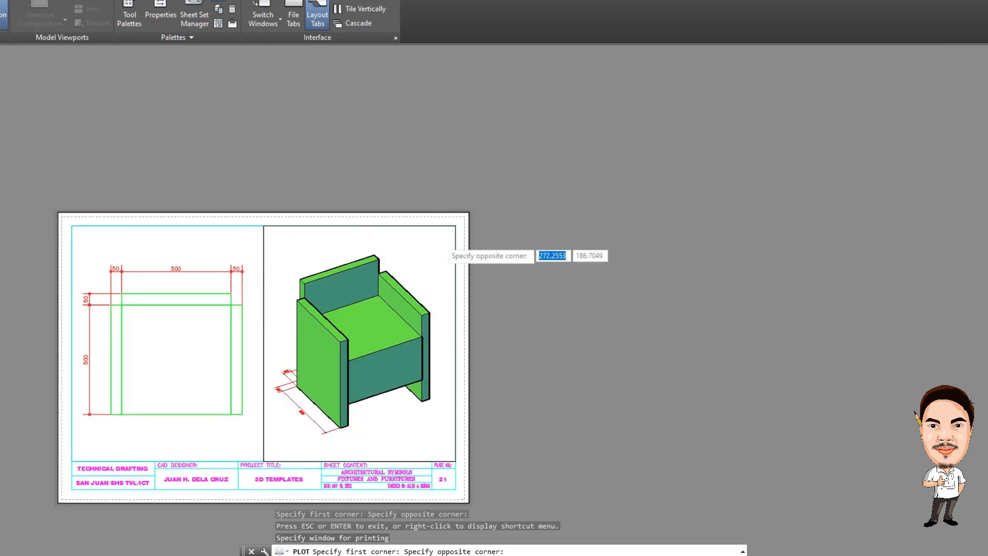
pyautogui.scroll(2, 447, 229)
pyautogui.click(480, 197)
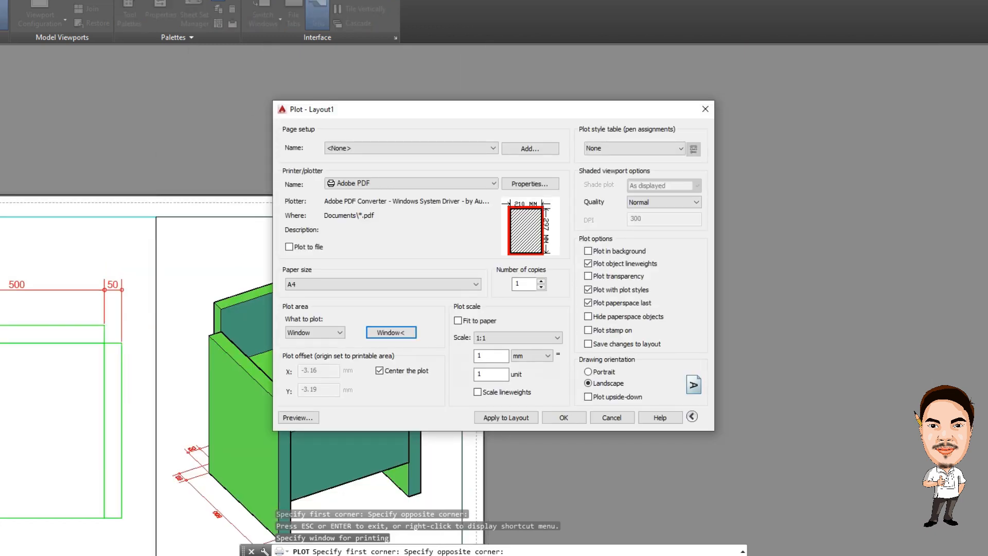
# Preview the Layout1 plot, assign the monochrome.ctb plot style table, and preview the sheet again
pyautogui.click(299, 417)
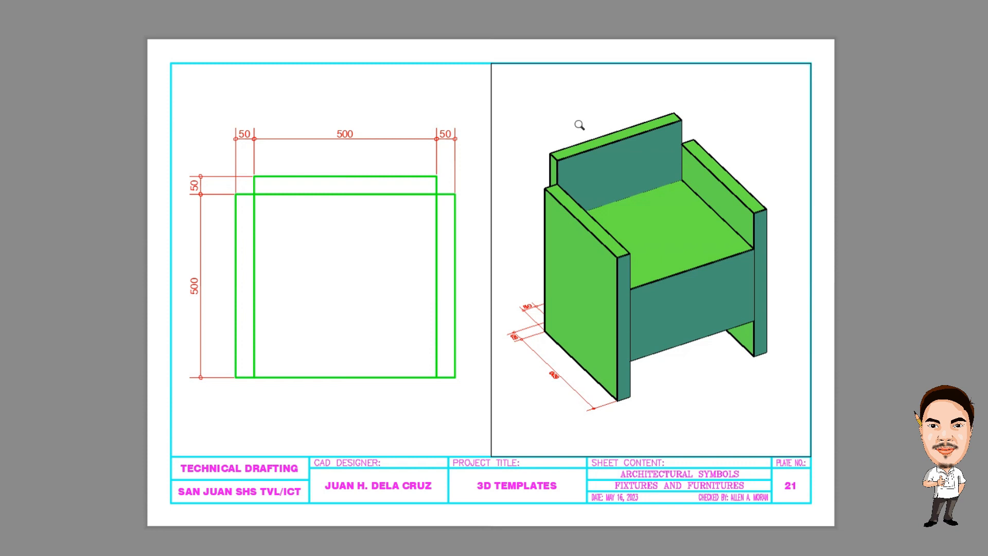
pyautogui.press('Escape')
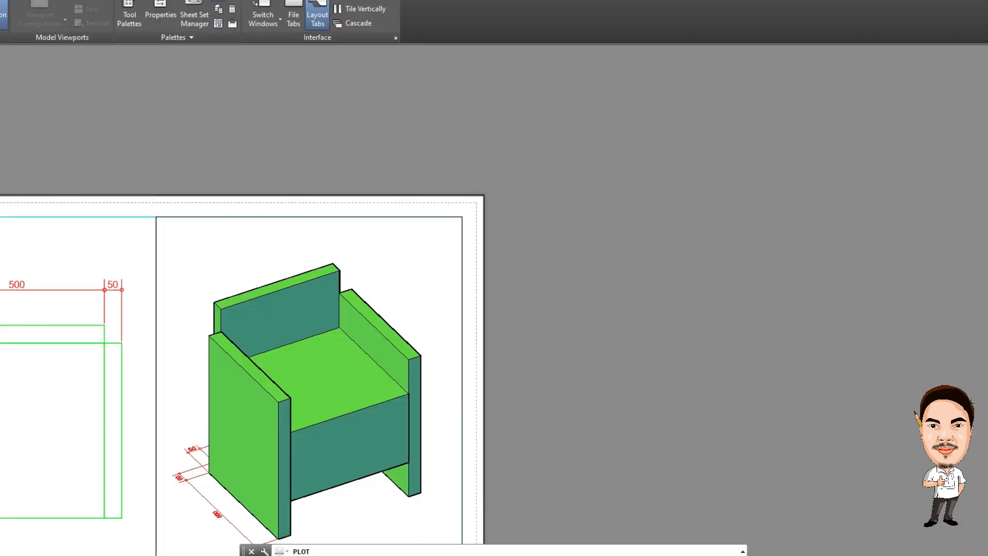
pyautogui.click(635, 149)
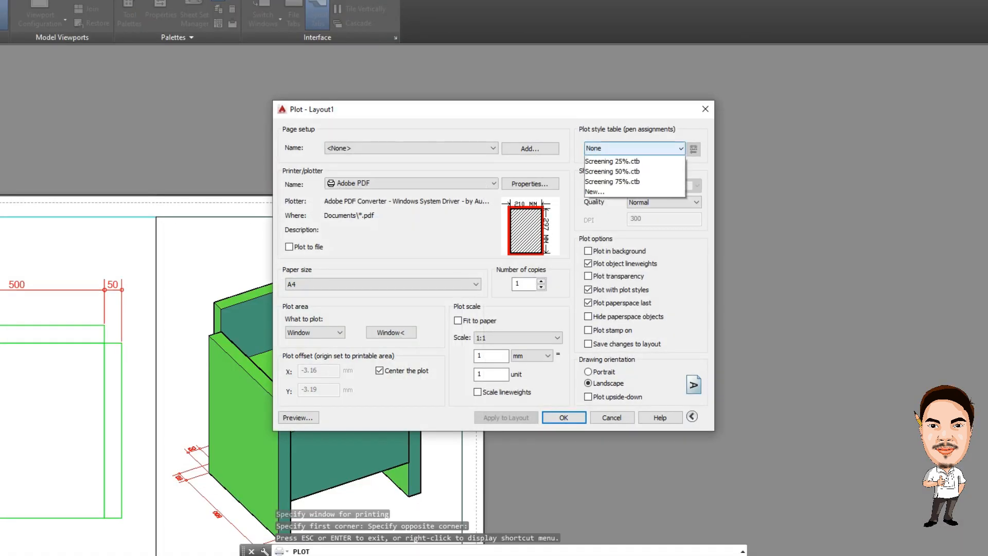
pyautogui.click(609, 211)
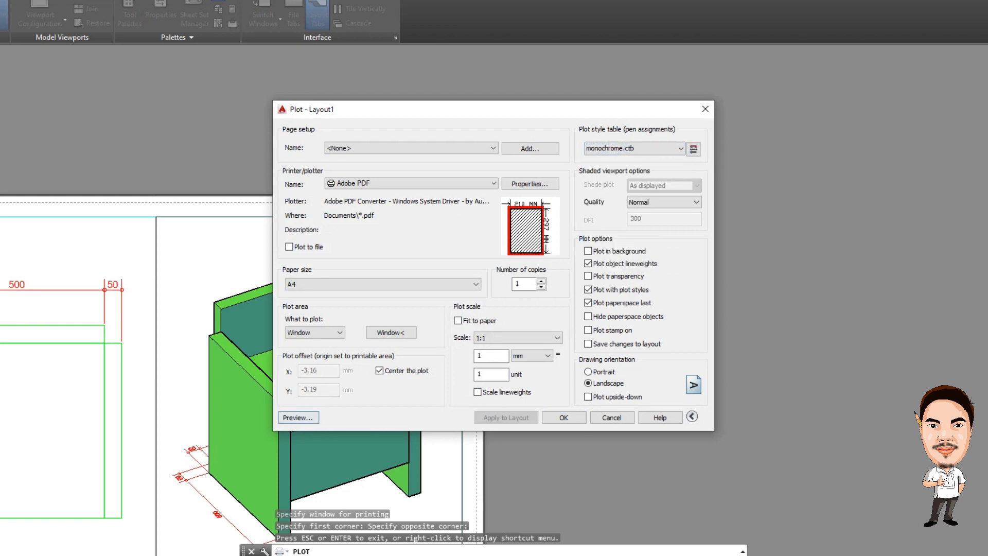
pyautogui.click(298, 417)
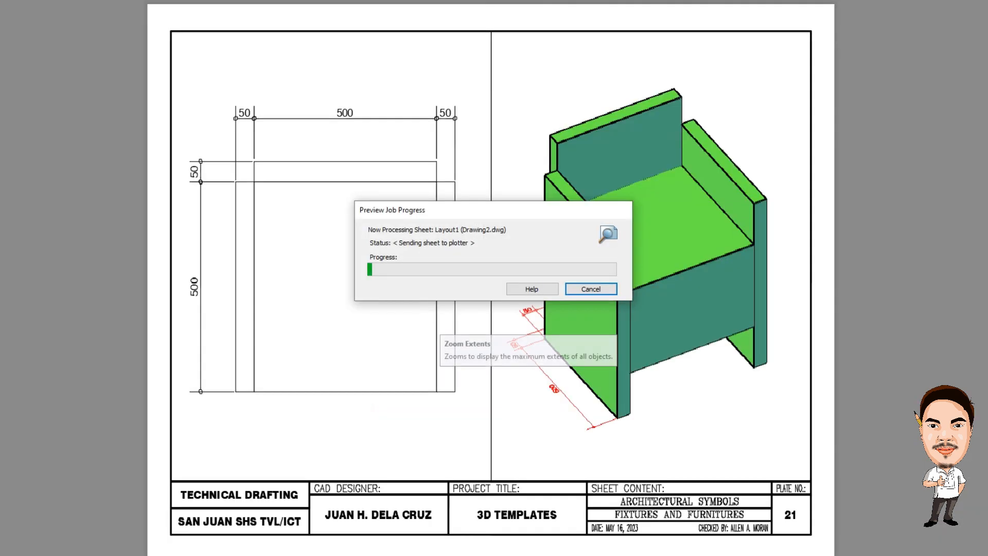
pyautogui.scroll(-2, 455, 336)
pyautogui.scroll(2, 458, 335)
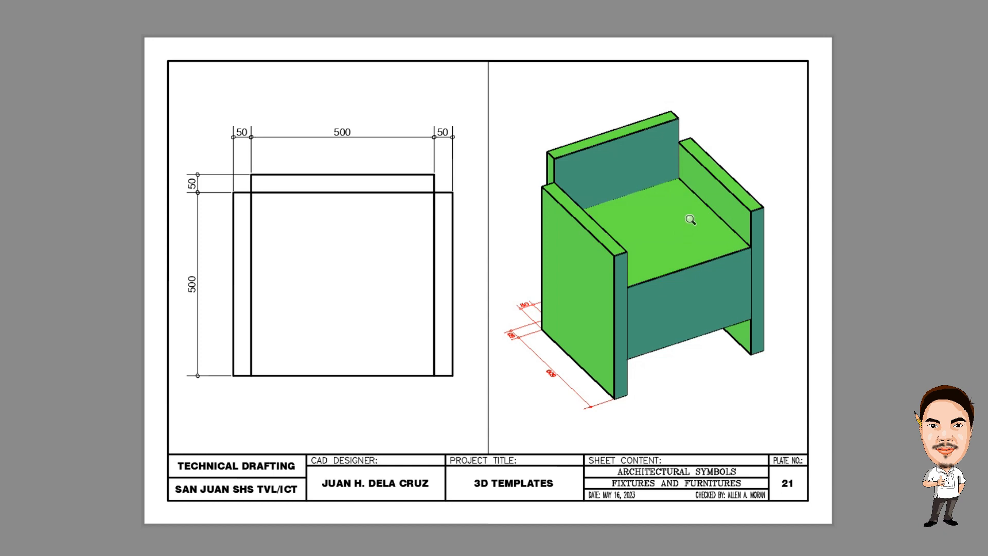
pyautogui.press('Escape')
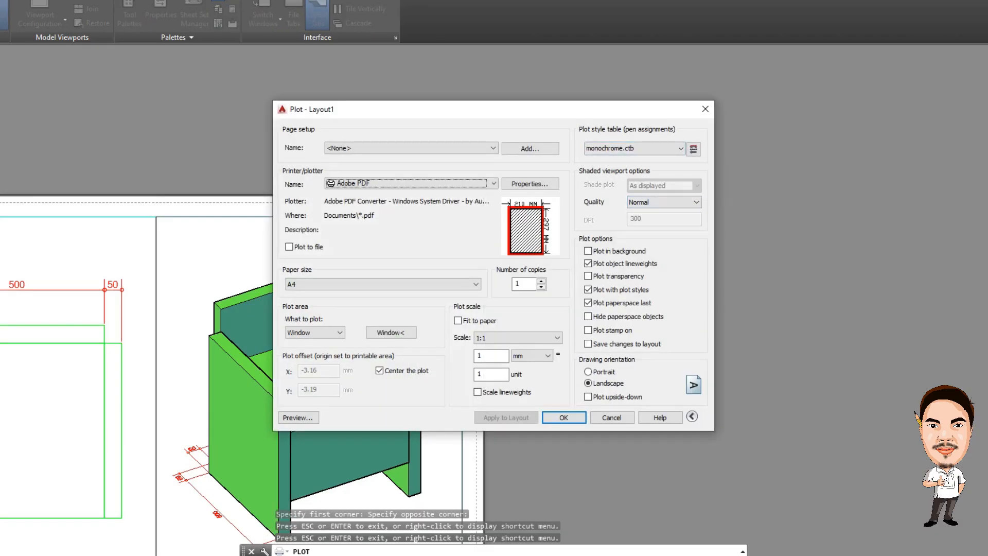
pyautogui.press('Escape')
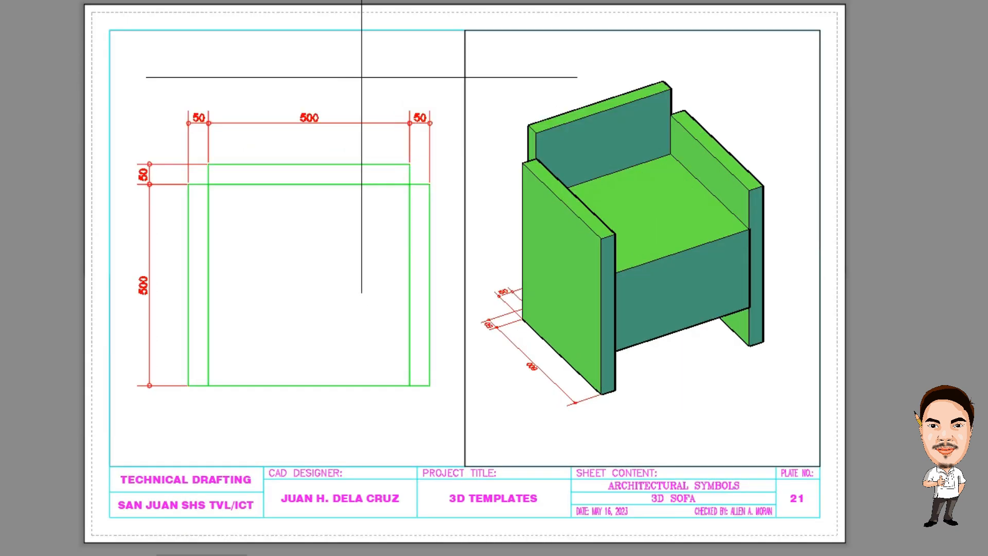
# Try the Left and SW Isometric views in the plan viewport
pyautogui.click(366, 85)
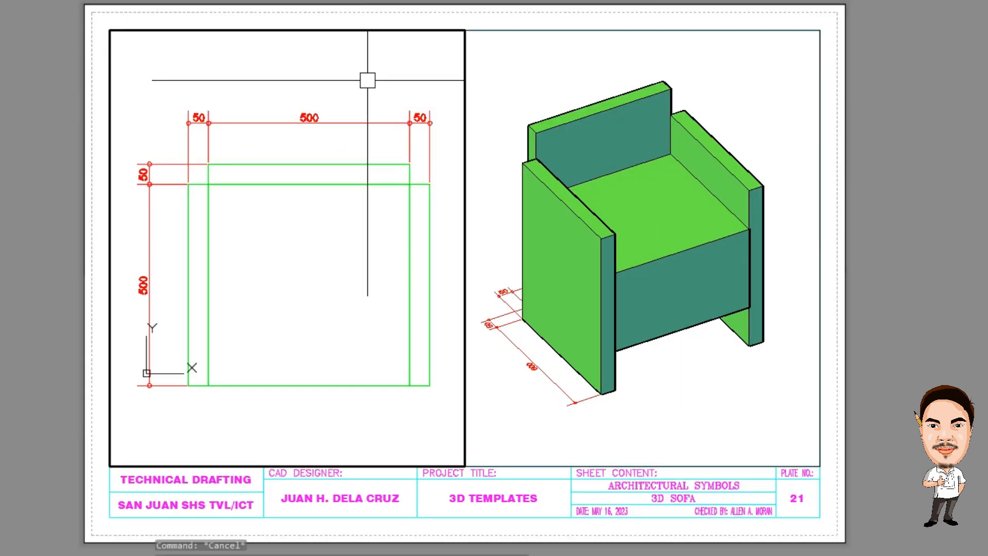
pyautogui.scroll(-3, 337, 88)
pyautogui.moveTo(338, 89); pyautogui.dragTo(339, 80, button='middle')
pyautogui.scroll(3, 332, 211)
pyautogui.moveTo(332, 218); pyautogui.dragTo(350, 317, button='middle')
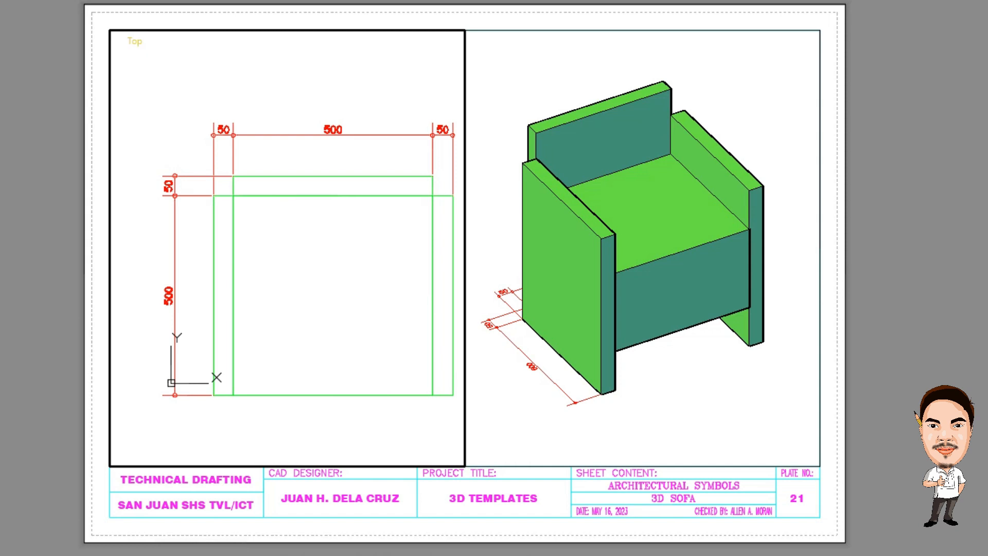
pyautogui.click(135, 42)
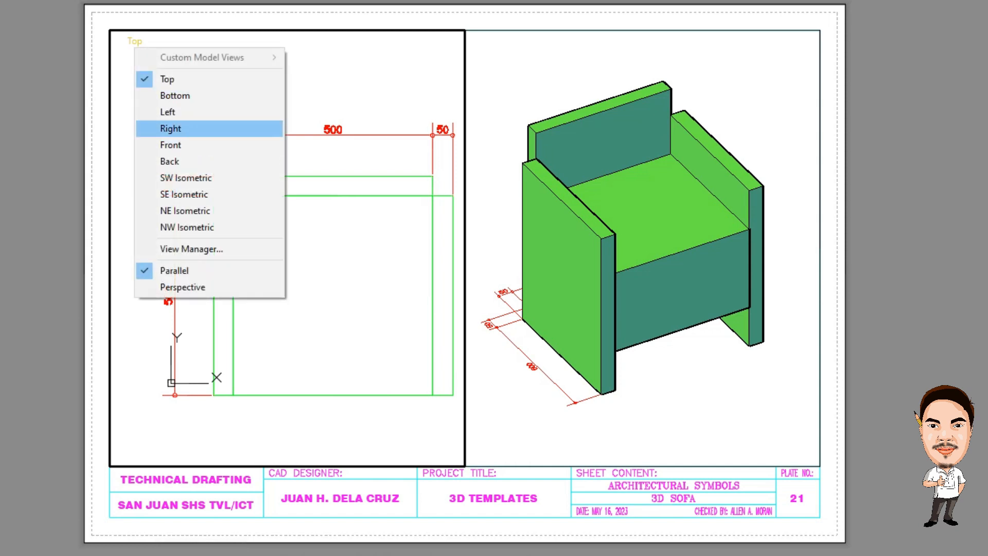
pyautogui.click(170, 129)
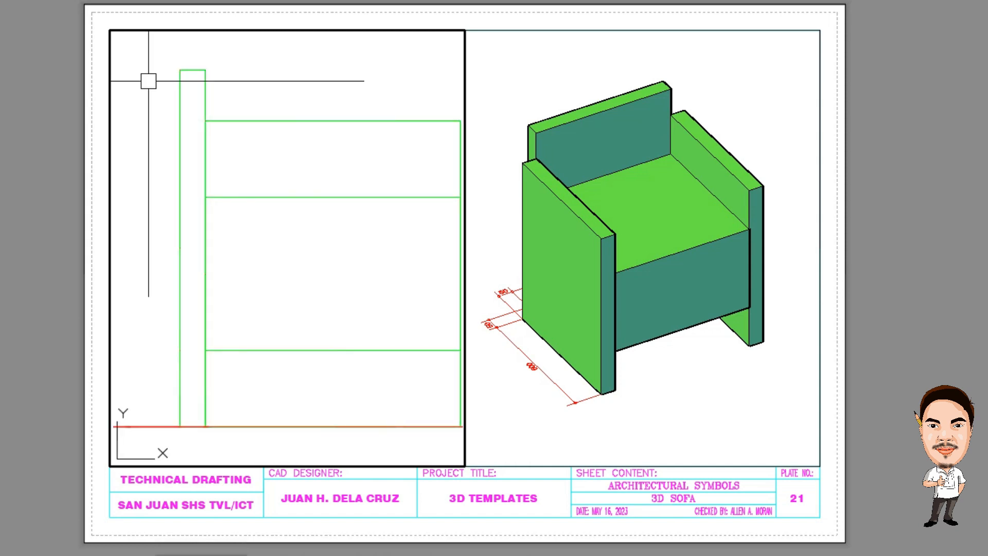
pyautogui.click(135, 41)
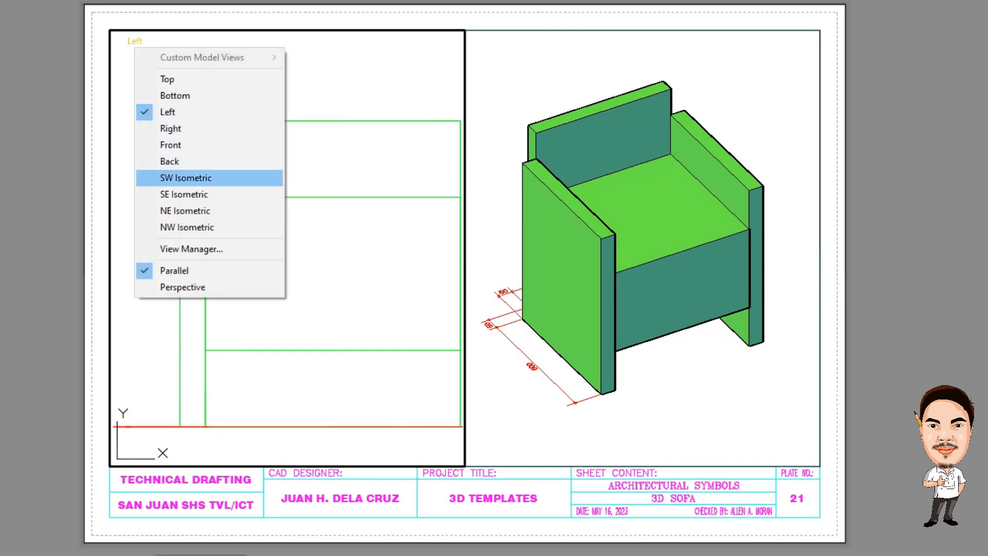
pyautogui.click(183, 177)
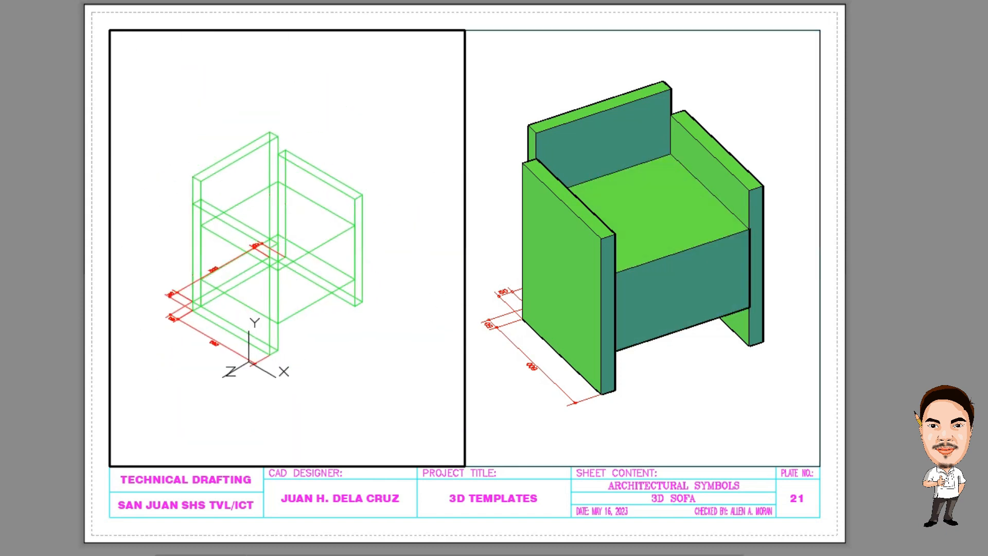
# Try the SE Isometric and NW Isometric views in the Conceptual sofa viewport
pyautogui.click(749, 231)
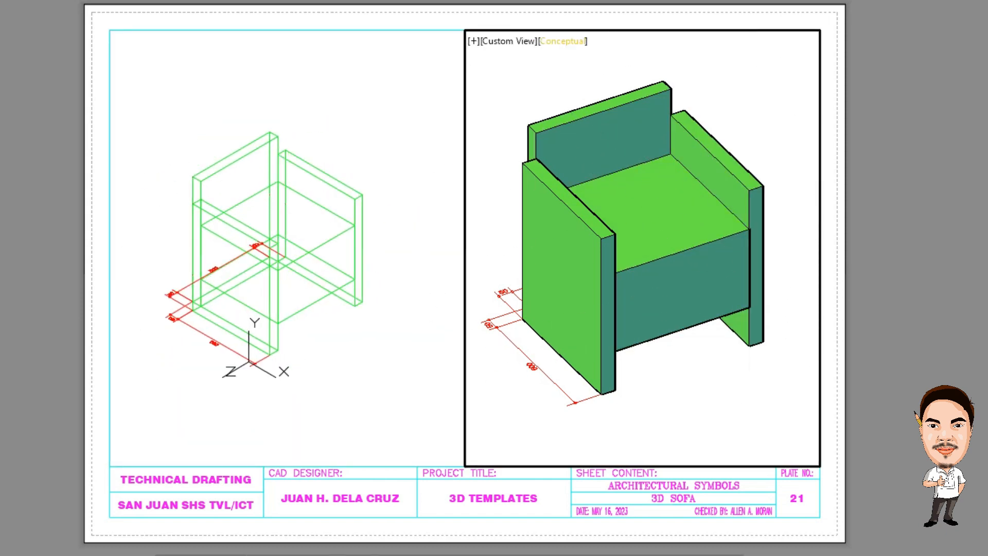
pyautogui.click(563, 41)
pyautogui.click(509, 41)
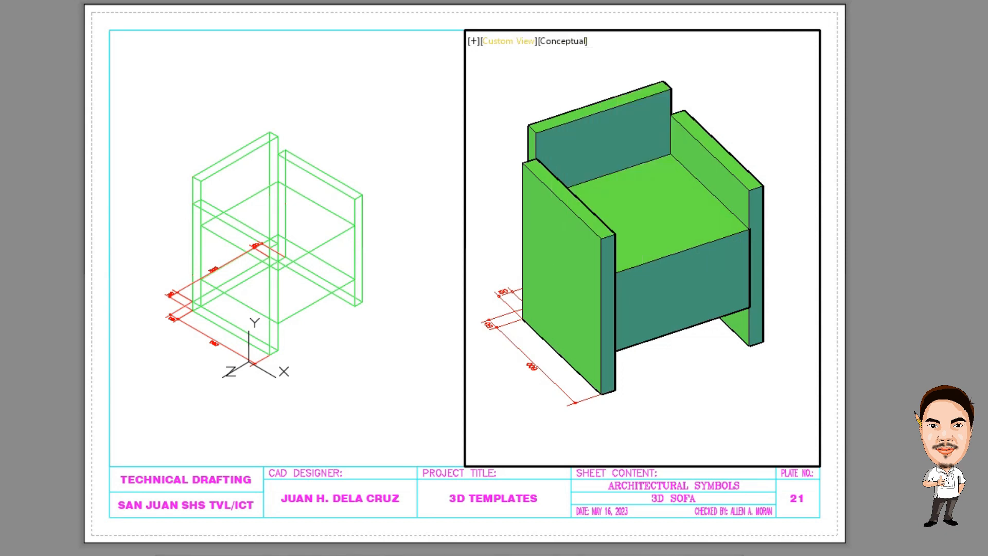
pyautogui.click(509, 41)
pyautogui.click(557, 194)
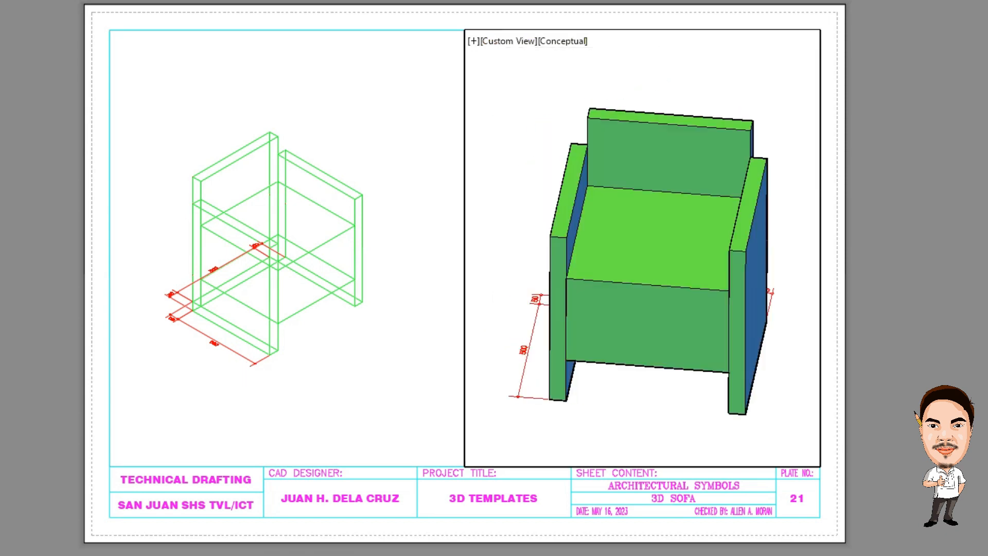
pyautogui.click(509, 41)
pyautogui.click(535, 224)
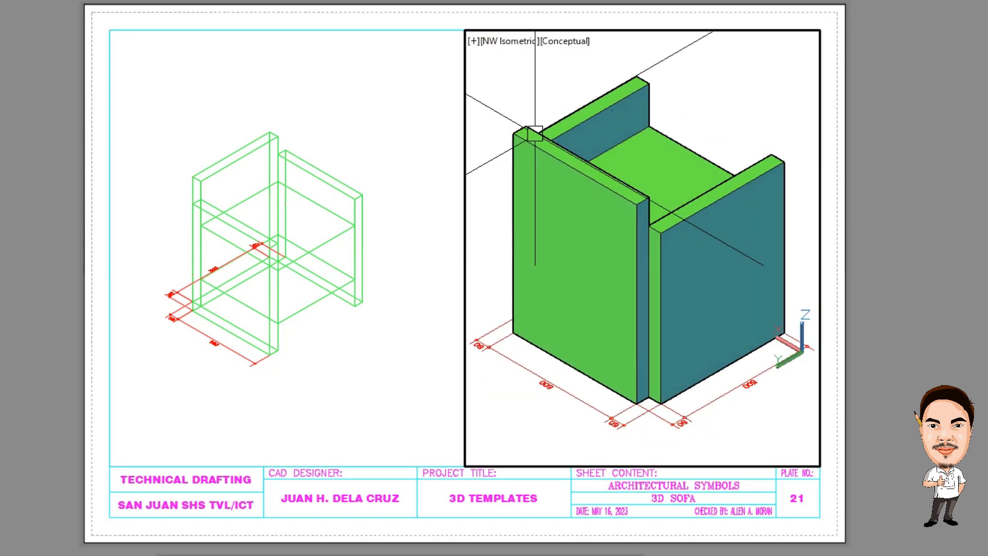
# Set the Conceptual sofa viewport to SW Isometric and center the sofa within its frame
pyautogui.click(509, 41)
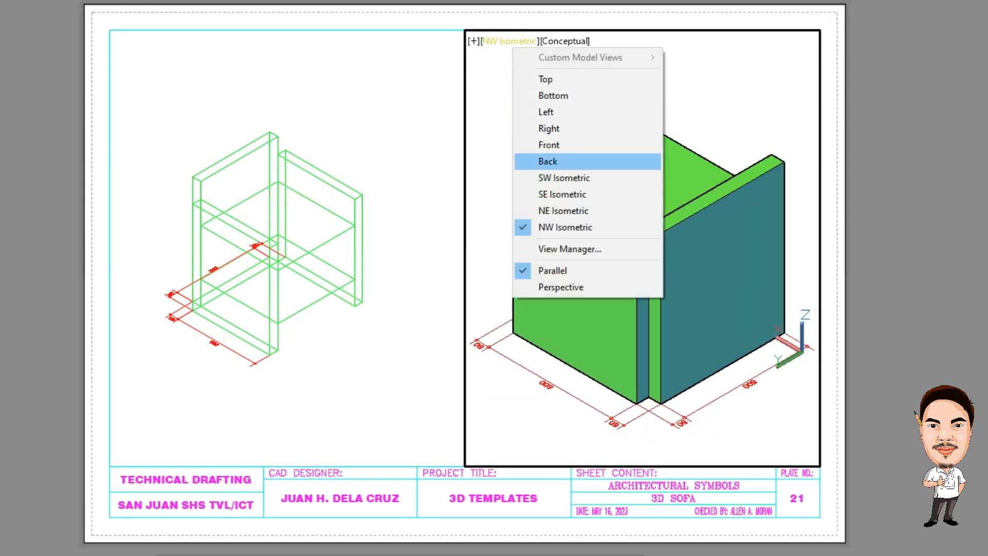
pyautogui.click(566, 178)
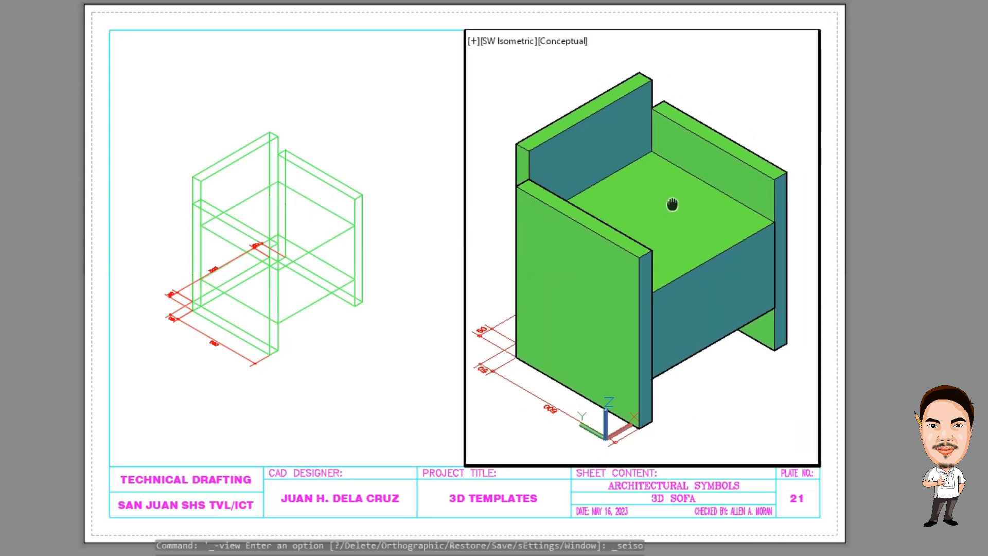
pyautogui.scroll(-2, 695, 205)
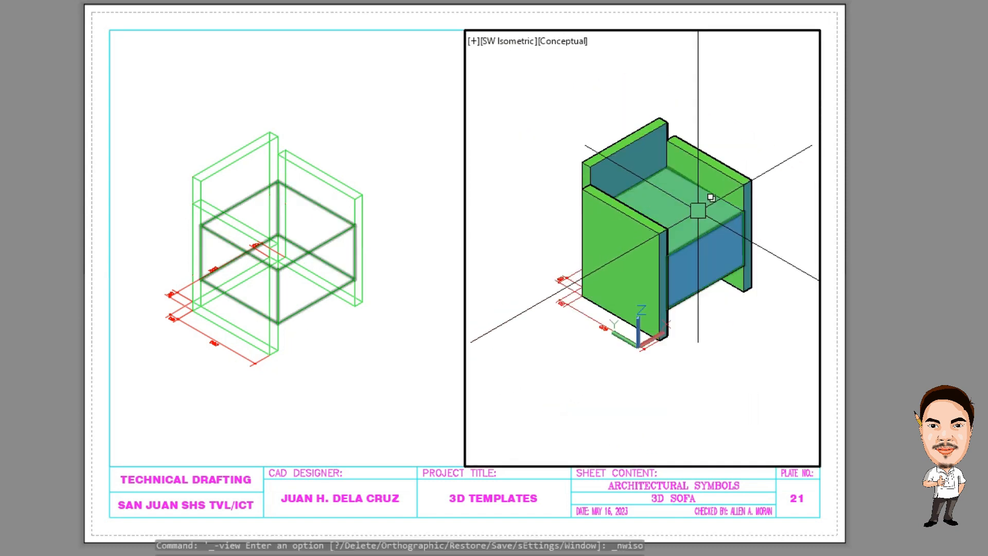
pyautogui.scroll(2, 690, 216)
pyautogui.moveTo(688, 225)
pyautogui.mouseDown(button='middle')
pyautogui.moveTo(683, 240)
pyautogui.moveTo(678, 233)
pyautogui.mouseUp(button='middle')
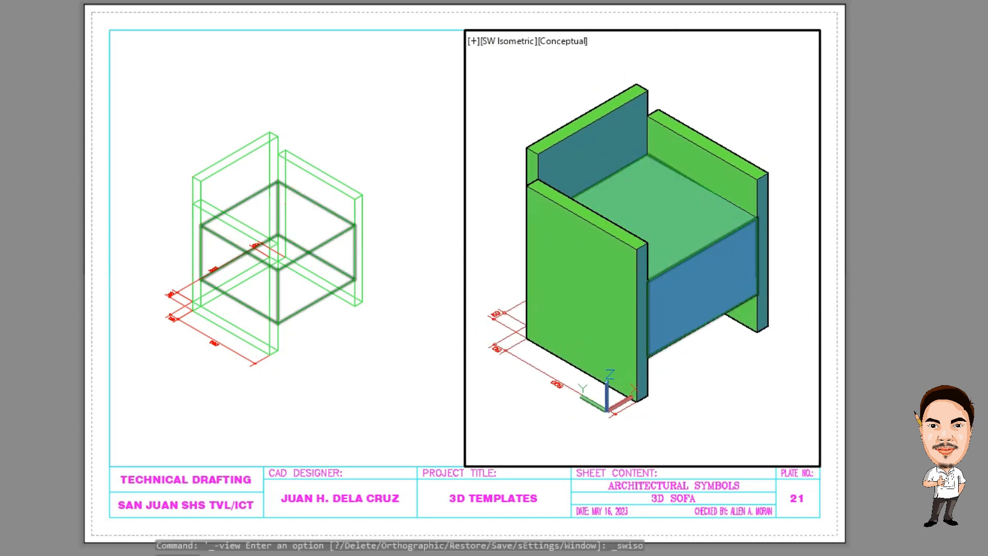
# Set the wireframe viewport back to the Top view of the sofa
pyautogui.click(358, 144)
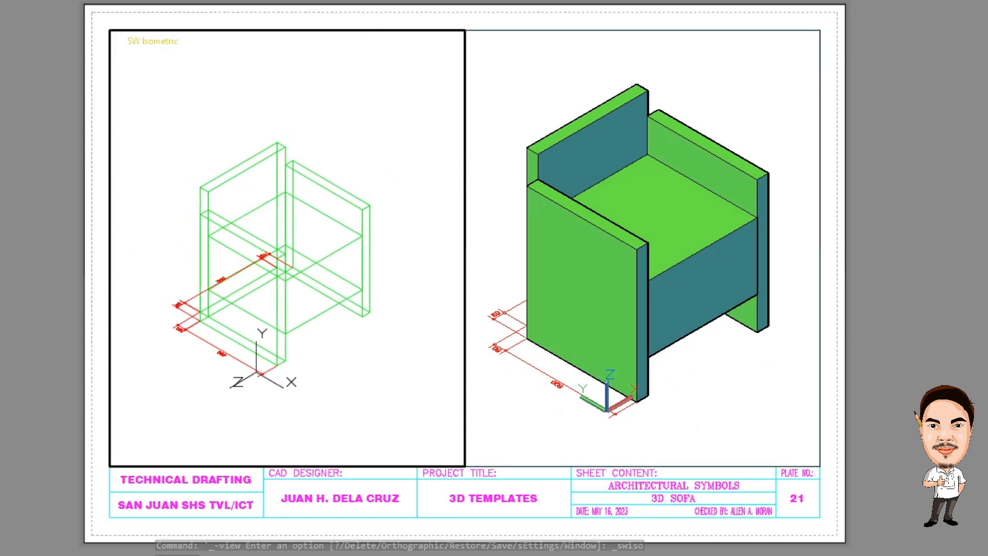
pyautogui.click(154, 42)
pyautogui.click(194, 79)
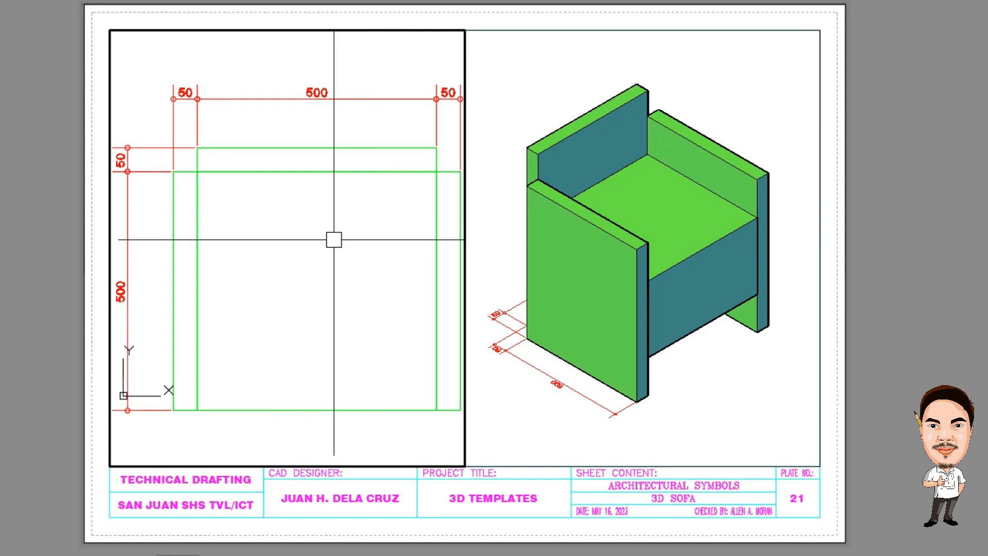
pyautogui.scroll(2, 333, 239)
pyautogui.scroll(-3, 328, 239)
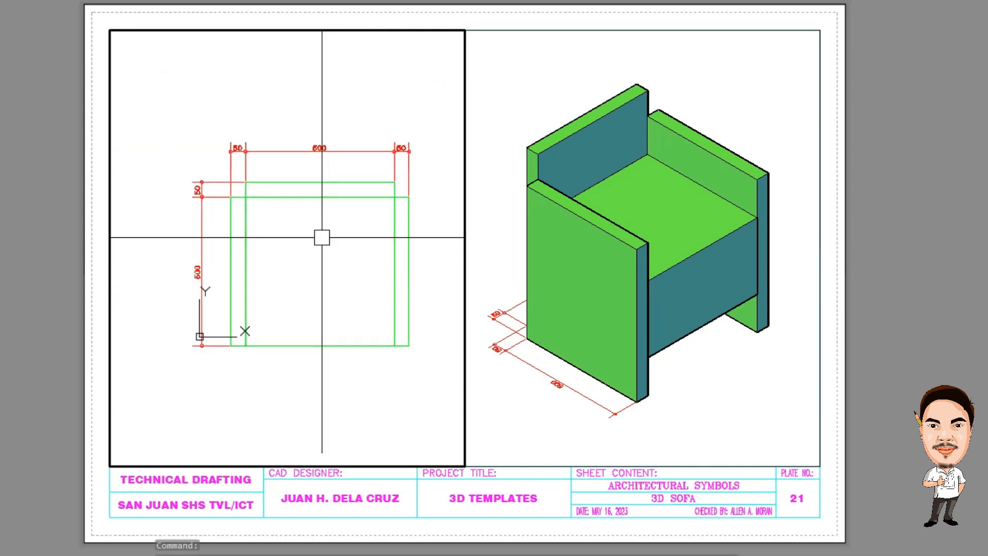
# Zoom the plan viewport to a window around the dimensioned sofa plan
pyautogui.write('z')
pyautogui.press('Return')
pyautogui.click(175, 375)
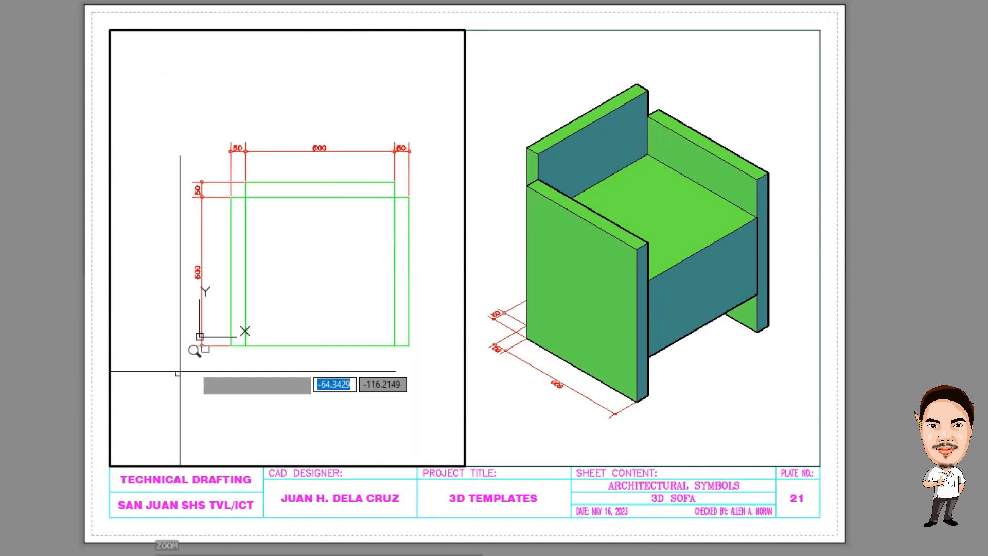
pyautogui.click(452, 105)
pyautogui.press('Return')
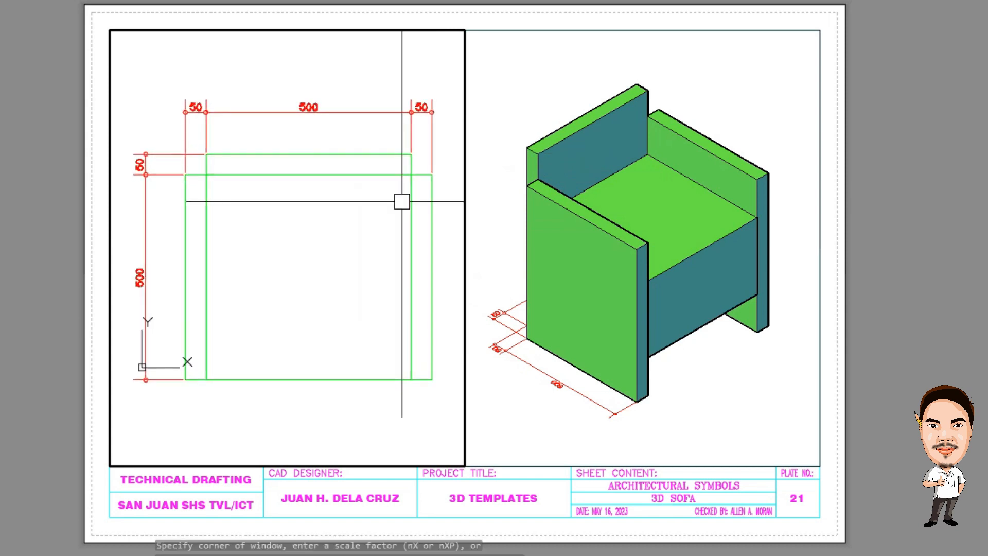
pyautogui.press('Escape')
pyautogui.press('Escape')
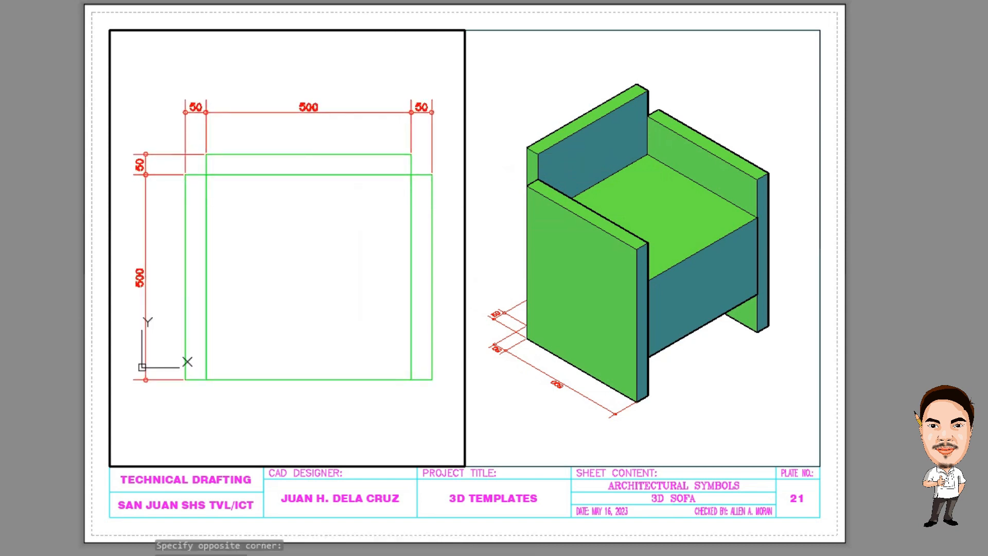
# Start saving the drawing and choose the TEMPLATES folder on the Desktop as its location
pyautogui.hotkey('ctrl', 's')
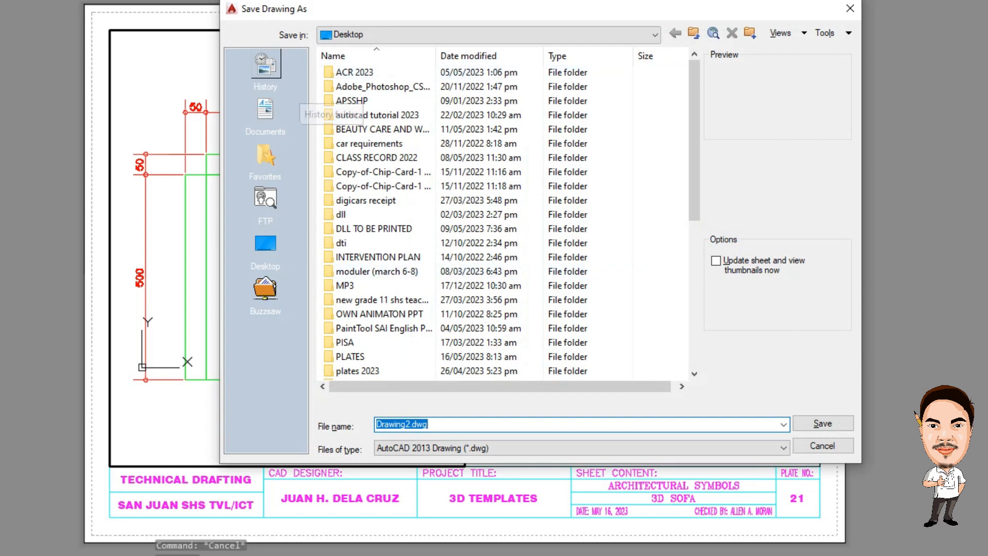
pyautogui.click(266, 252)
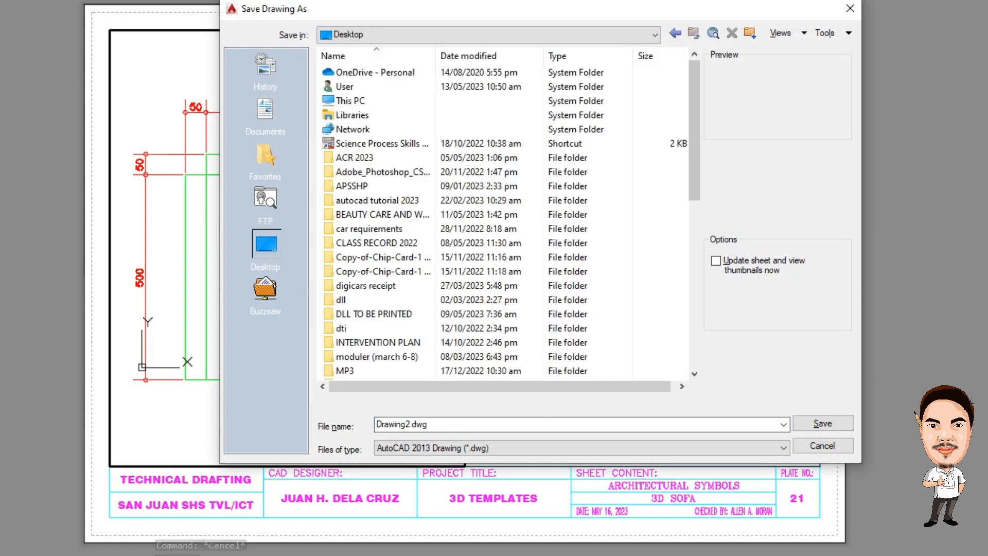
pyautogui.scroll(-4, 505, 221)
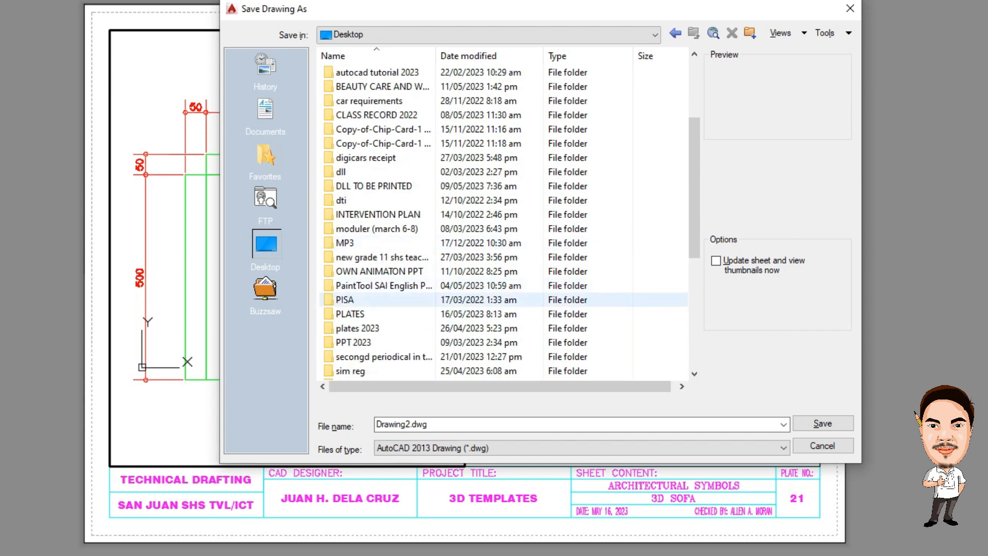
pyautogui.scroll(-3, 380, 308)
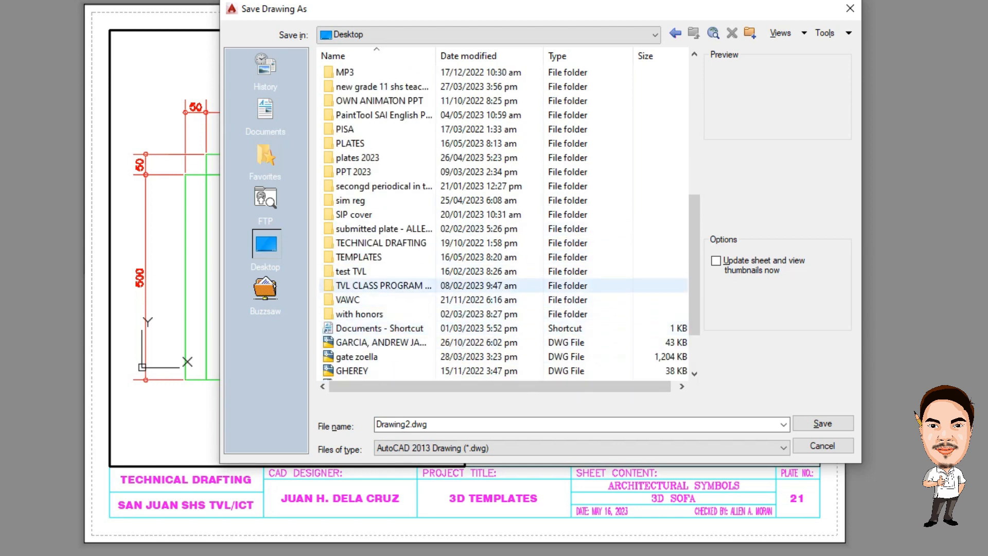
pyautogui.click(381, 257)
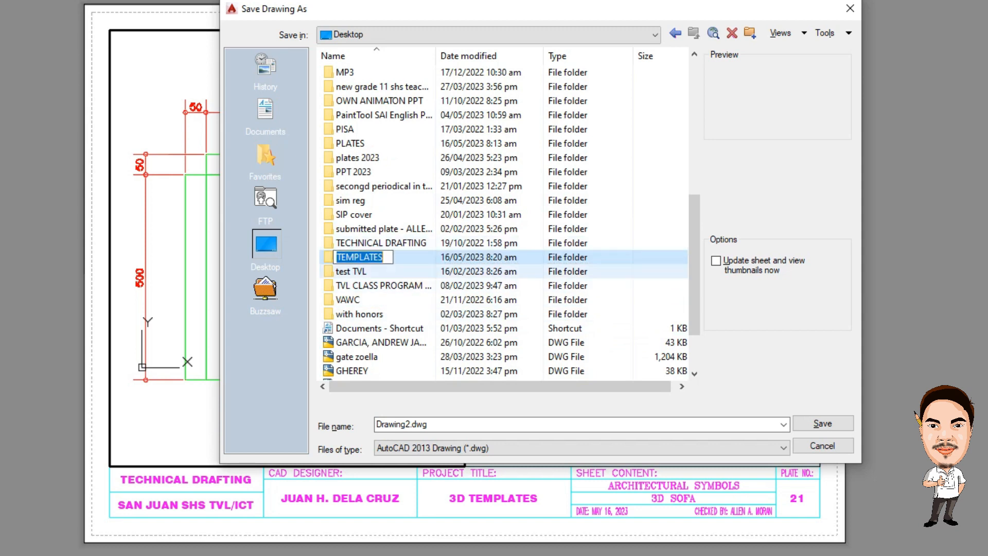
pyautogui.click(381, 271)
pyautogui.doubleClick(381, 258)
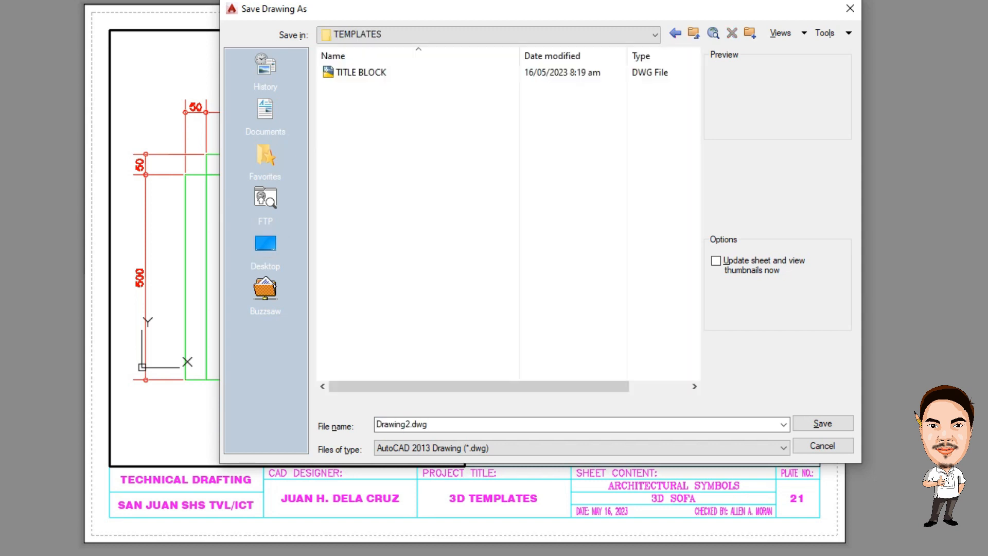